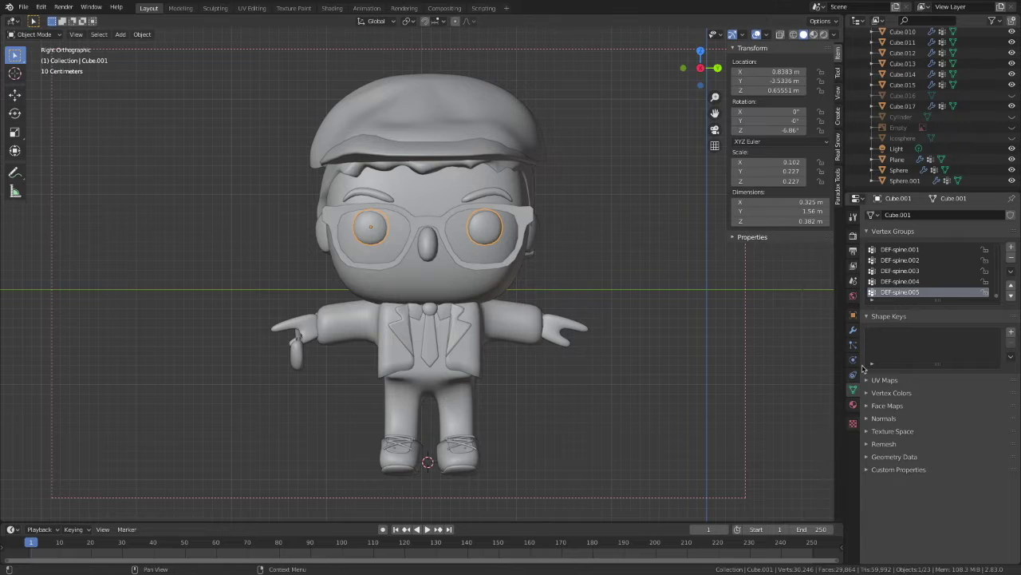
# Clear the modifiers from the eyes and remove the Armature modifier from the head
pyautogui.click(897, 247)
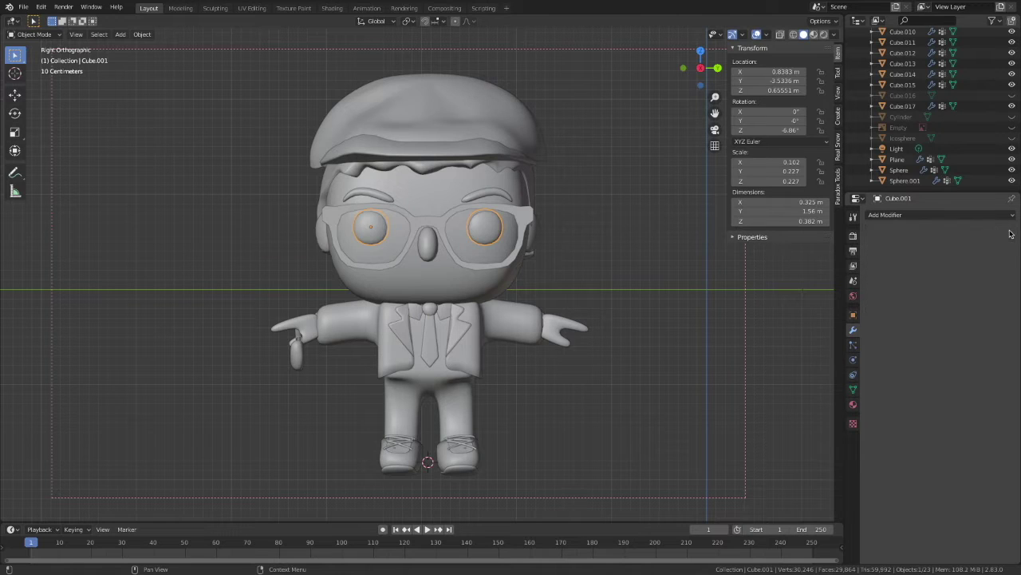
pyautogui.click(505, 247)
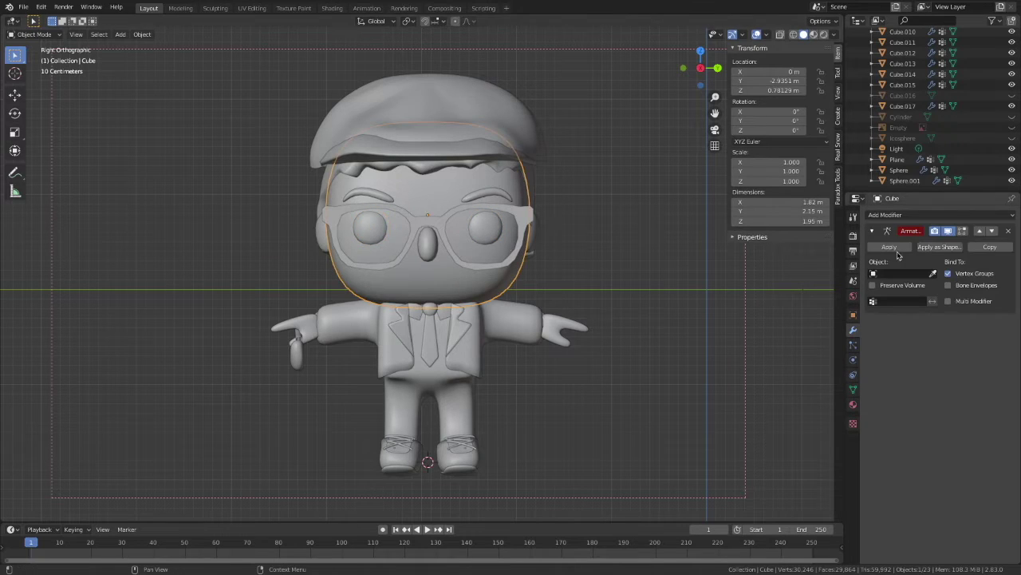
pyautogui.click(1011, 233)
# Join the eyes into the head mesh, keeping the head as the active object
pyautogui.click(490, 239)
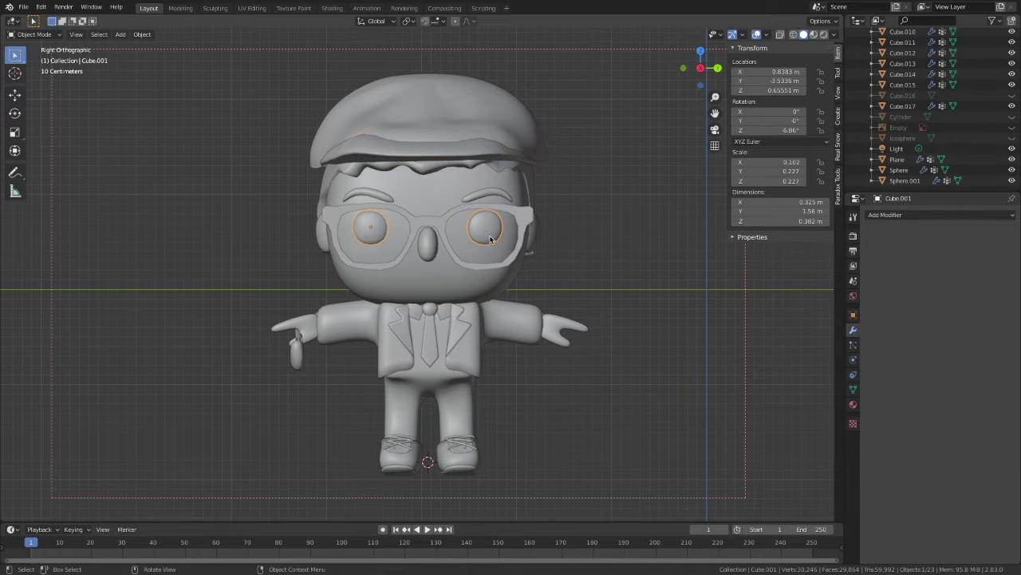
pyautogui.keyDown('shift'); pyautogui.click(492, 254); pyautogui.keyUp('shift')
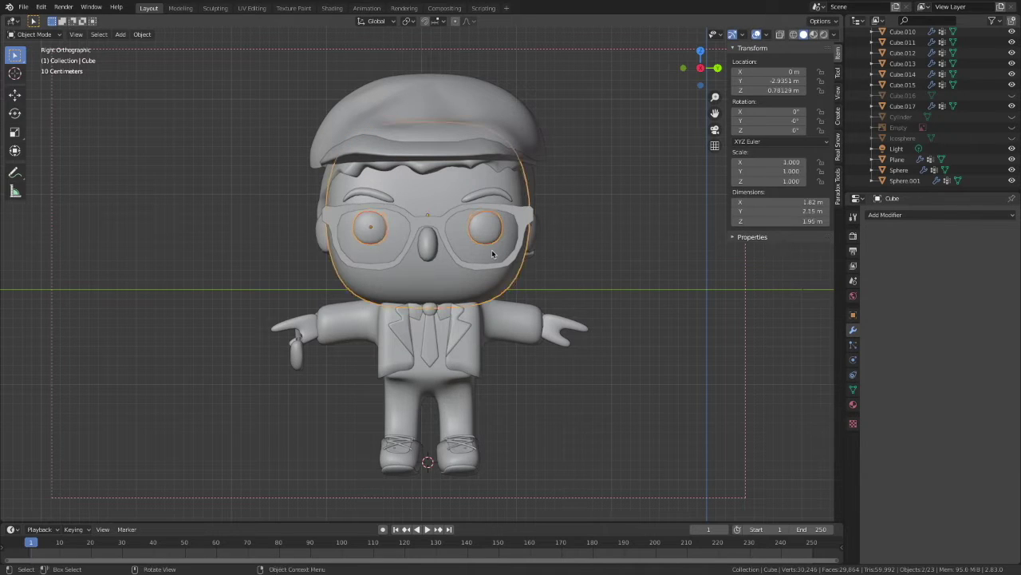
pyautogui.hotkey('ctrl', 'j')
pyautogui.click(614, 266)
# Clear the nose's modifiers, including its Armature modifier, and join the nose into the head mesh
pyautogui.click(433, 254)
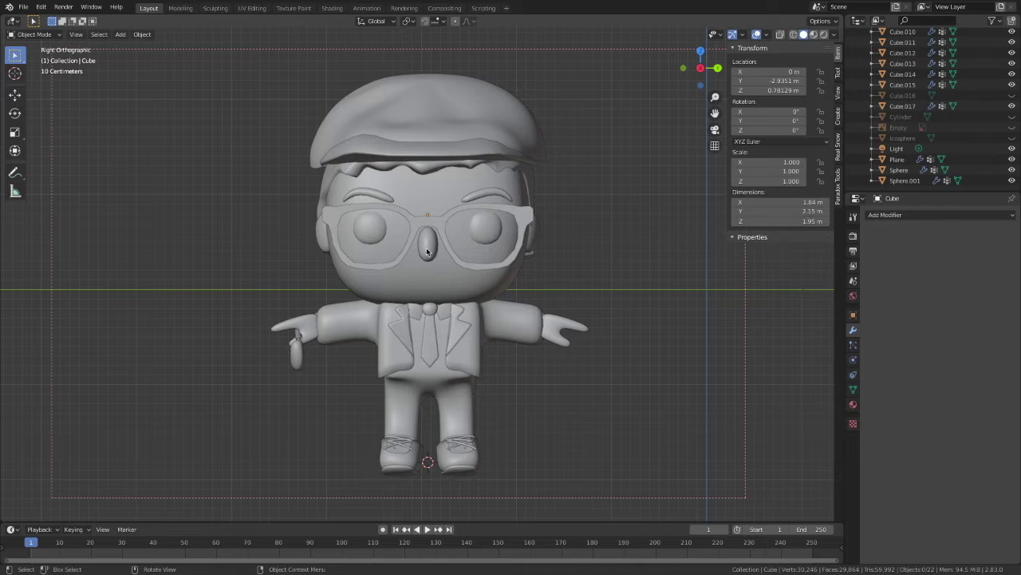
pyautogui.click(928, 249)
pyautogui.click(929, 249)
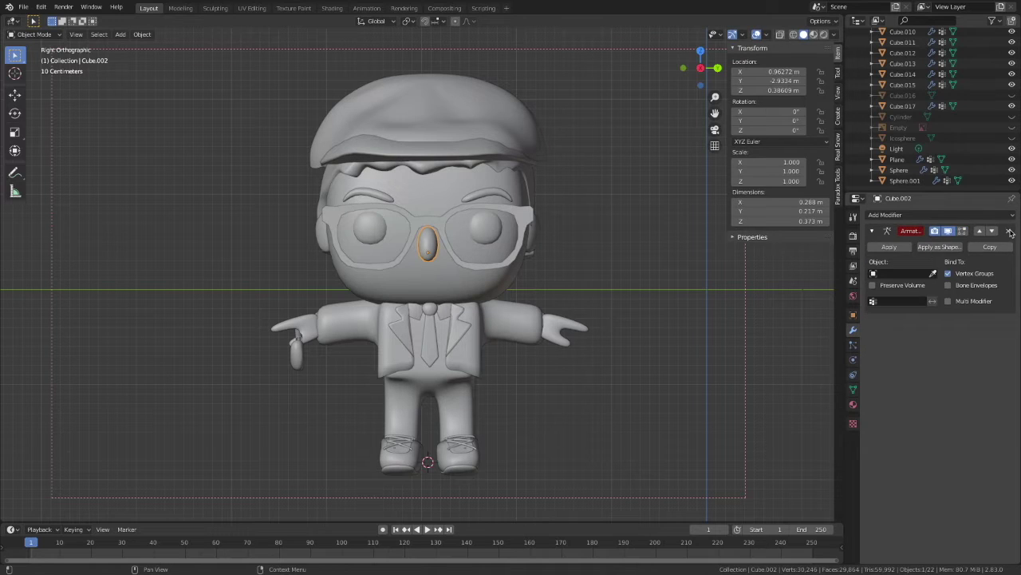
pyautogui.click(494, 287)
# Apply the eyebrows' Mirror modifier and remove their Armature modifier
pyautogui.click(493, 194)
pyautogui.click(902, 247)
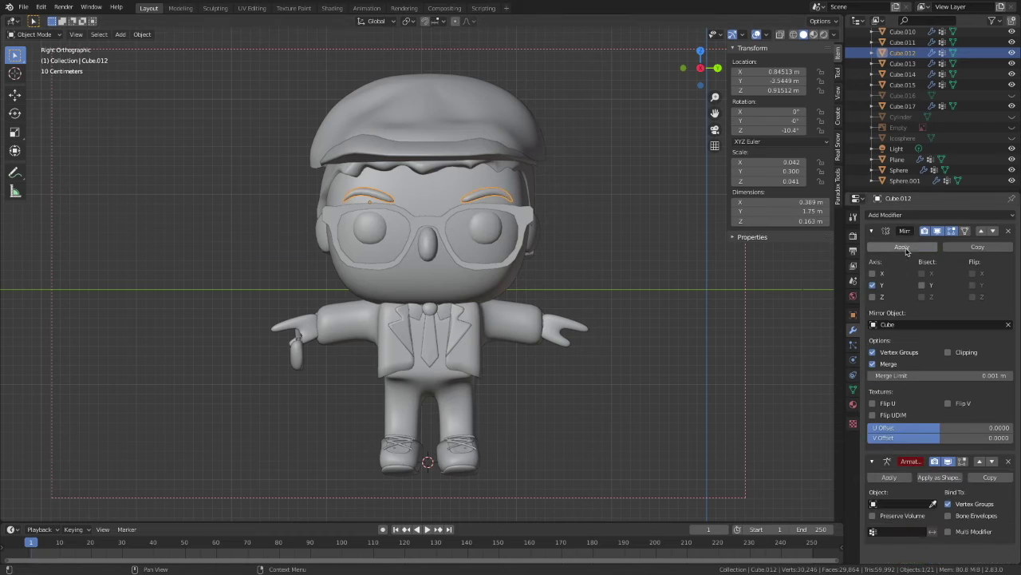
pyautogui.click(902, 248)
pyautogui.click(902, 247)
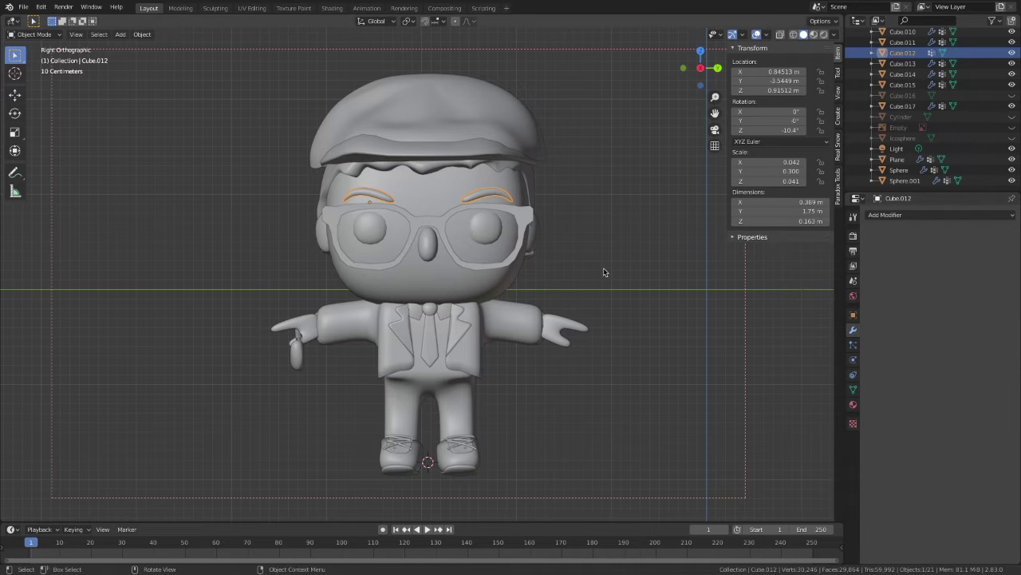
# Join the eyebrows into the head mesh and check the merged head in wireframe before returning to solid shading
pyautogui.click(510, 275)
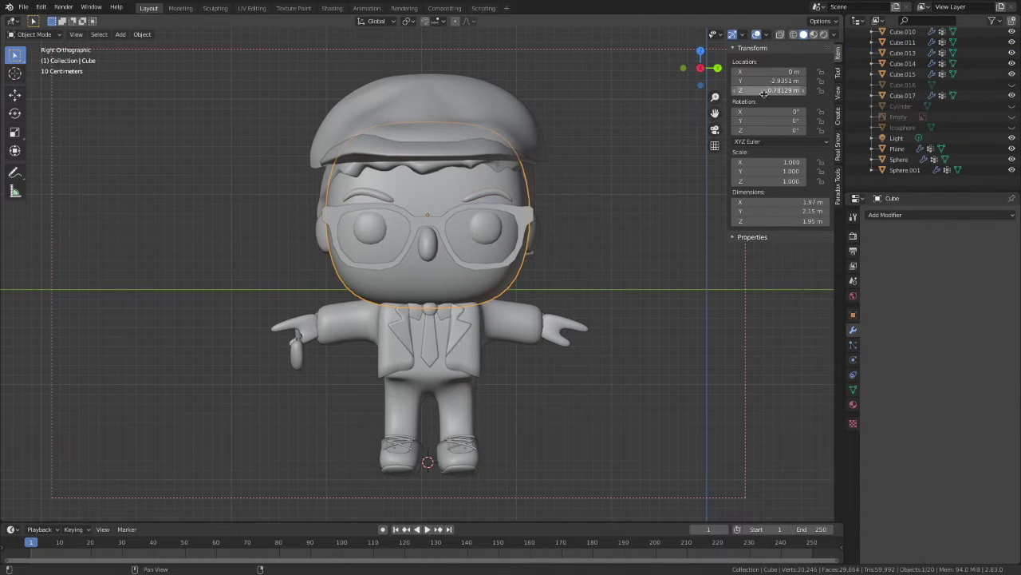
pyautogui.click(794, 34)
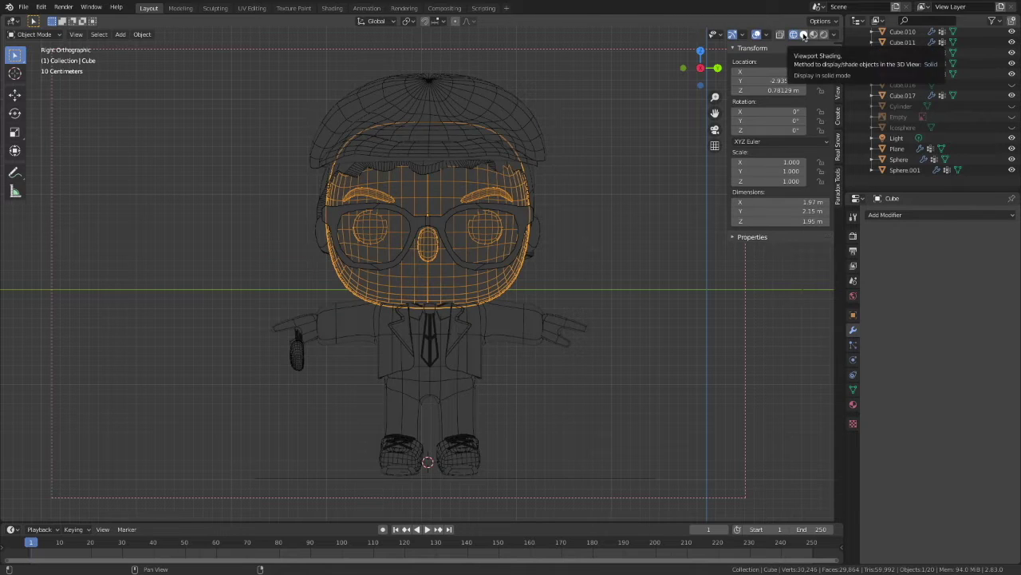
pyautogui.click(803, 35)
# Apply the ears' Subdivision and Mirror modifiers and remove their Armature modifier
pyautogui.click(535, 244)
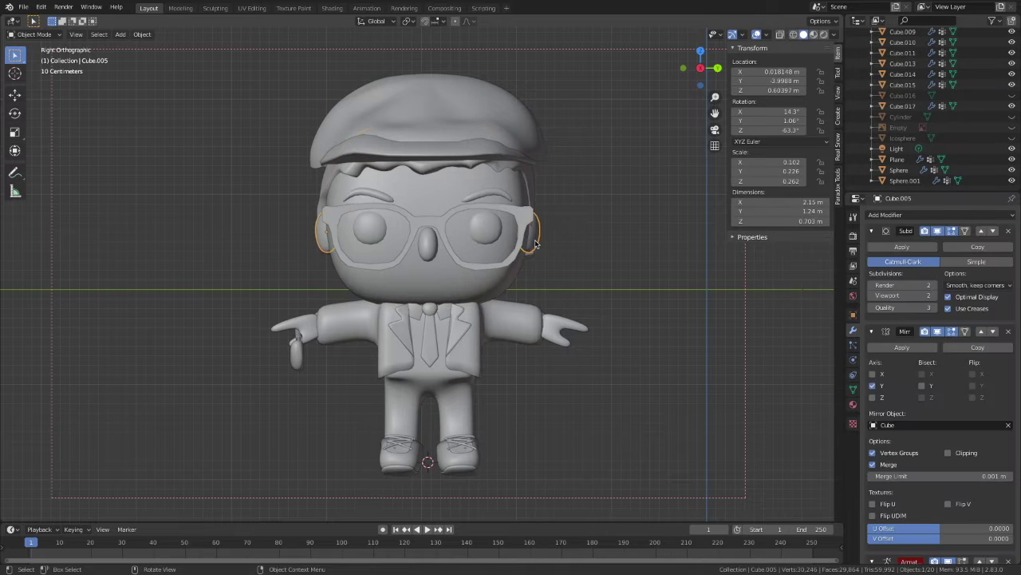
pyautogui.click(1008, 231)
pyautogui.click(1008, 231)
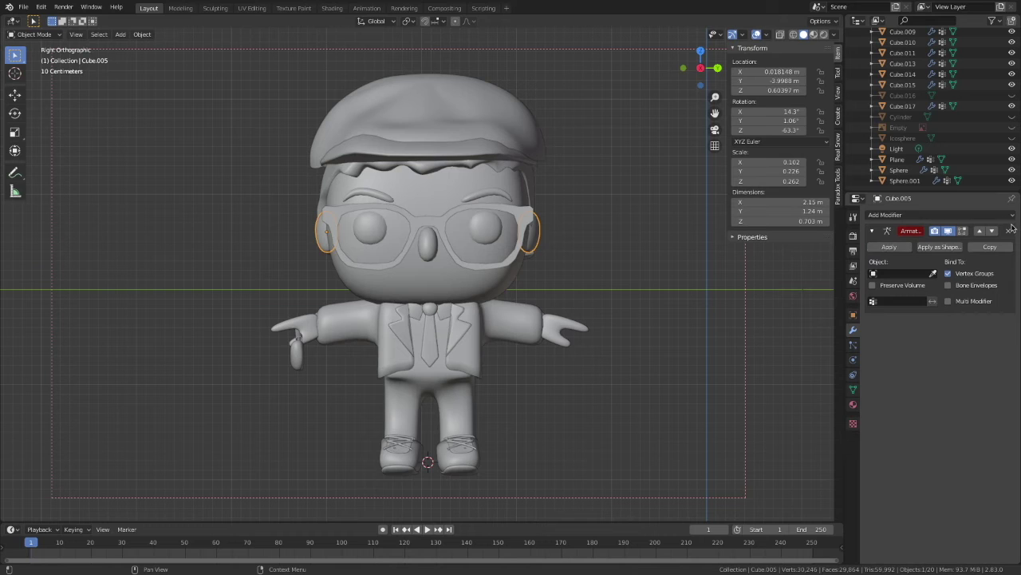
pyautogui.click(1008, 231)
# Join the ears into the head mesh
pyautogui.keyDown('shift'); pyautogui.click(525, 194); pyautogui.keyUp('shift')
pyautogui.hotkey('ctrl', 'j')
pyautogui.click(545, 192)
# Apply the hair's Subdivision and Solidify modifiers and remove its Armature modifier
pyautogui.click(527, 175)
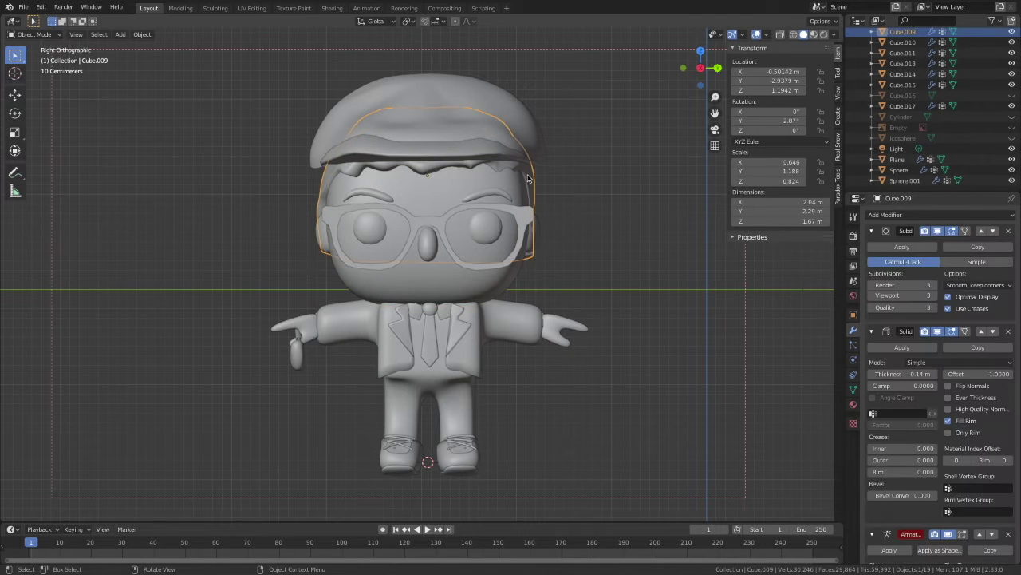
pyautogui.click(922, 250)
pyautogui.click(921, 250)
pyautogui.click(1008, 231)
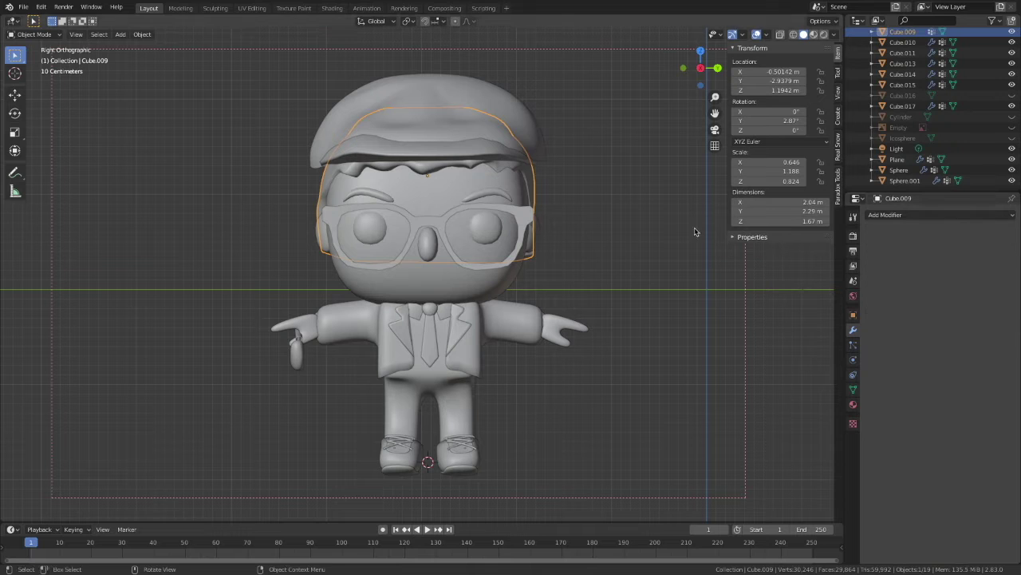
# Join the hair into the head mesh
pyautogui.keyDown('shift'); pyautogui.click(517, 194); pyautogui.keyUp('shift')
pyautogui.hotkey('ctrl', 'j')
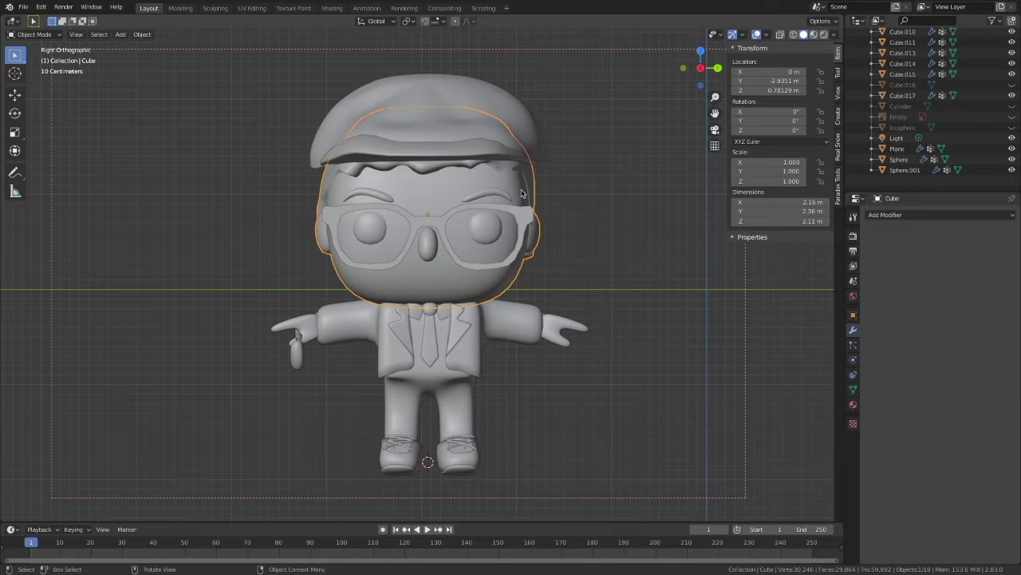
pyautogui.click(577, 200)
# Remove the Armature modifier from the brim of the cap
pyautogui.moveTo(577, 200); pyautogui.dragTo(700, 142, button='middle')
pyautogui.moveTo(715, 113); pyautogui.dragTo(432, 128)
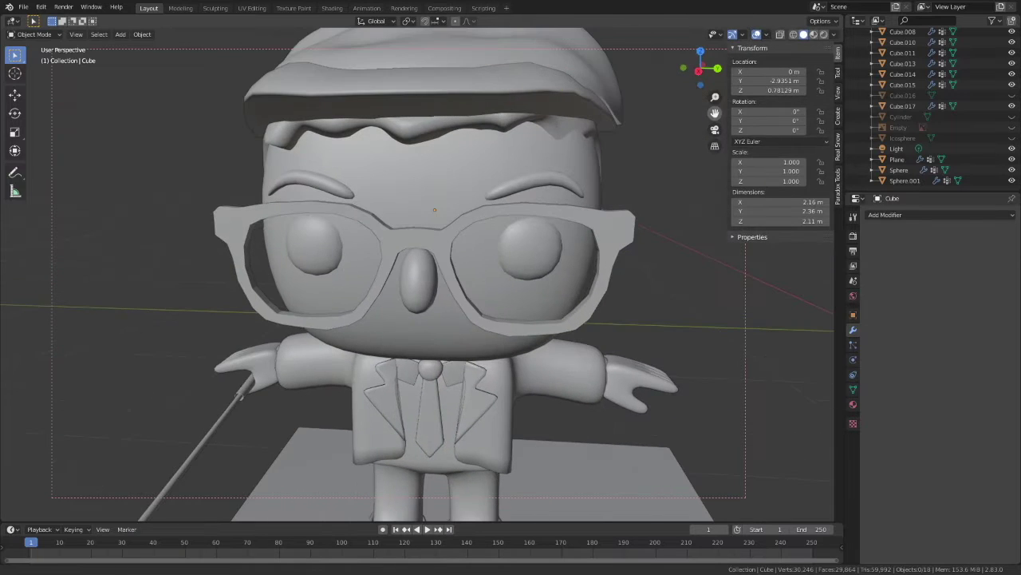
pyautogui.scroll(-3, 609, 182)
pyautogui.click(476, 190)
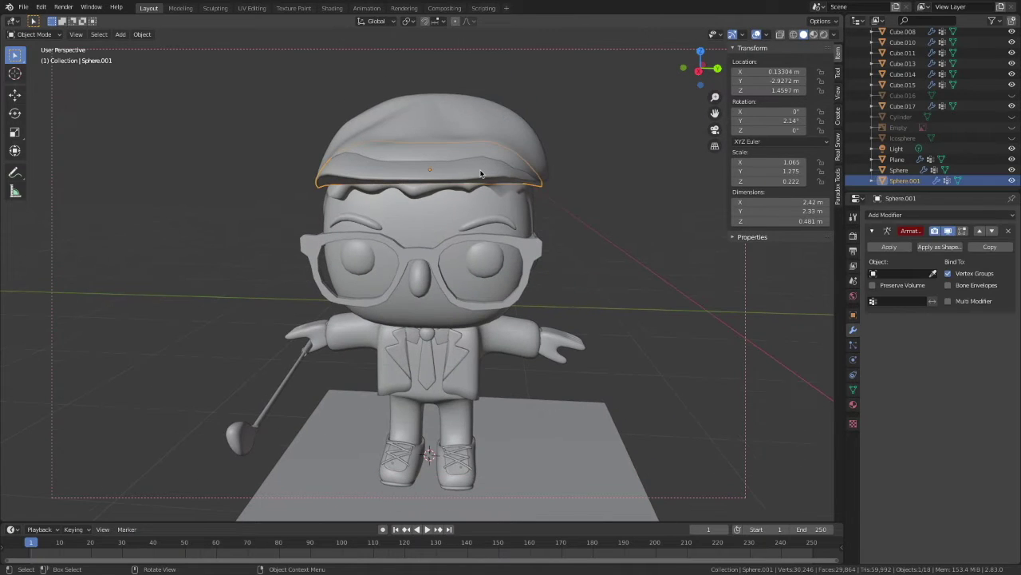
pyautogui.keyDown('shift'); pyautogui.click(478, 135); pyautogui.keyUp('shift')
pyautogui.click(460, 177)
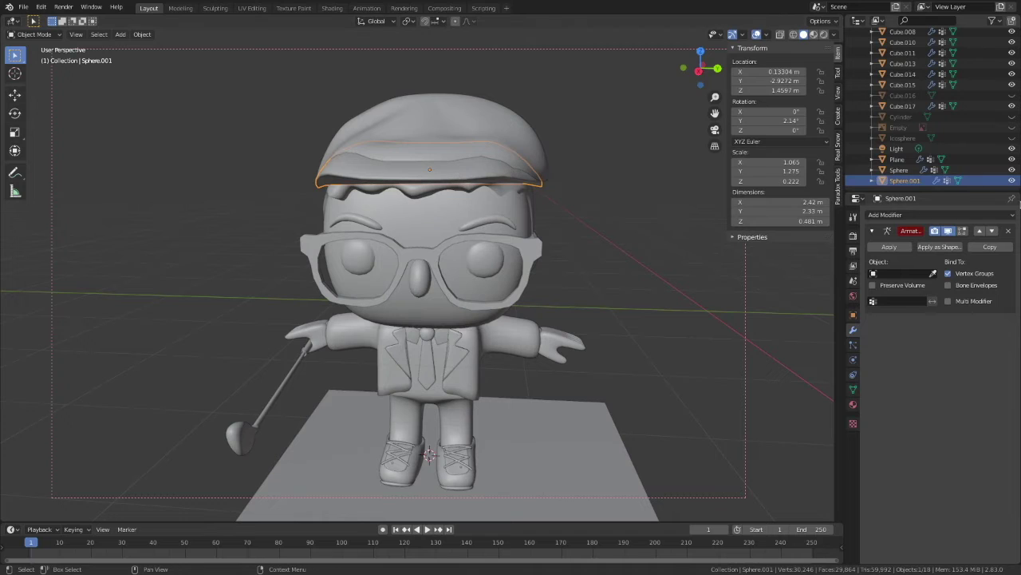
pyautogui.click(1008, 231)
# Clear the cap crown's modifiers, applying Subdivision and removing Armature, and join the crown with the brim
pyautogui.click(510, 139)
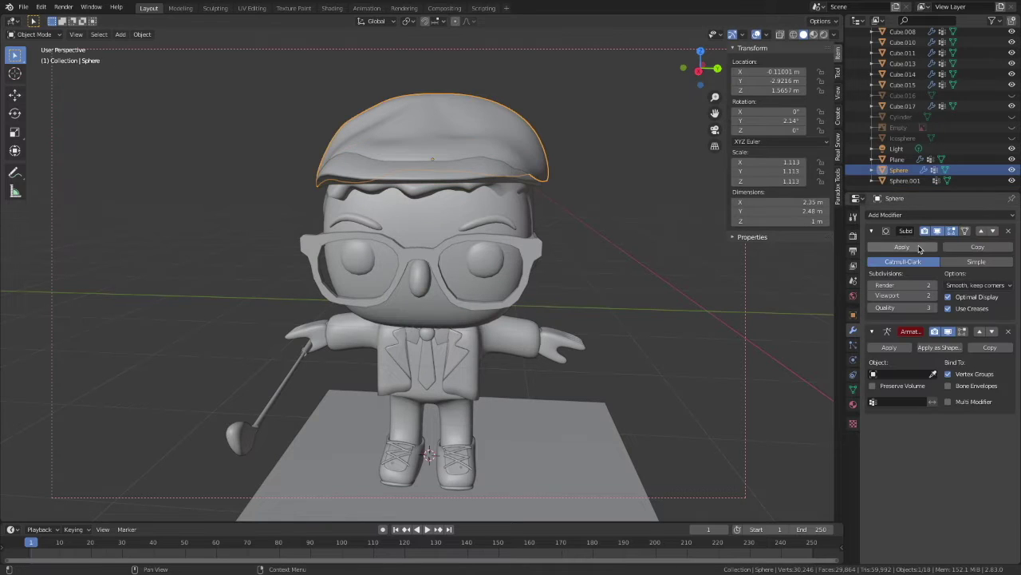
pyautogui.click(902, 247)
pyautogui.click(1008, 230)
pyautogui.keyDown('shift'); pyautogui.click(456, 177); pyautogui.keyUp('shift')
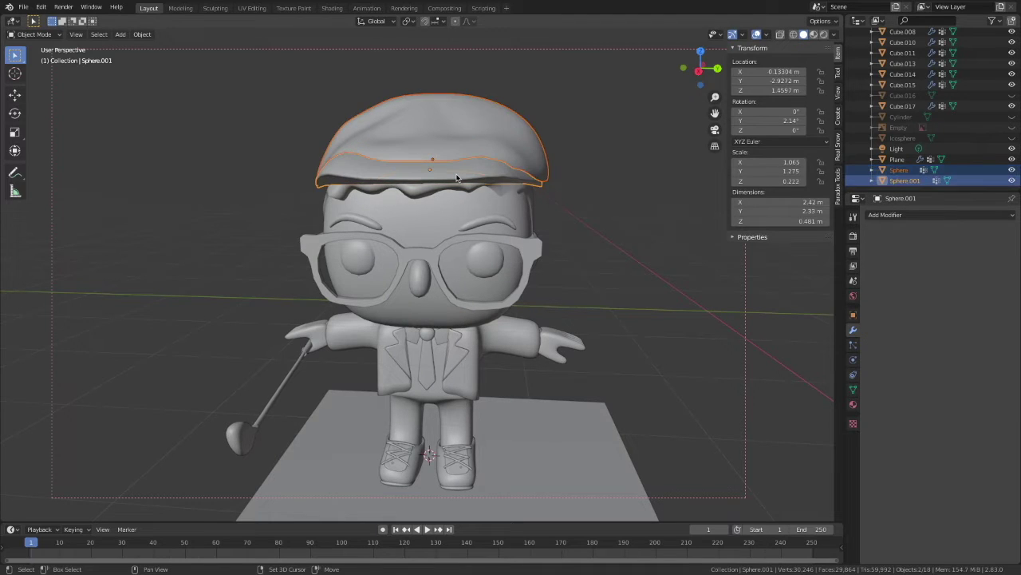
pyautogui.hotkey('ctrl', 'j')
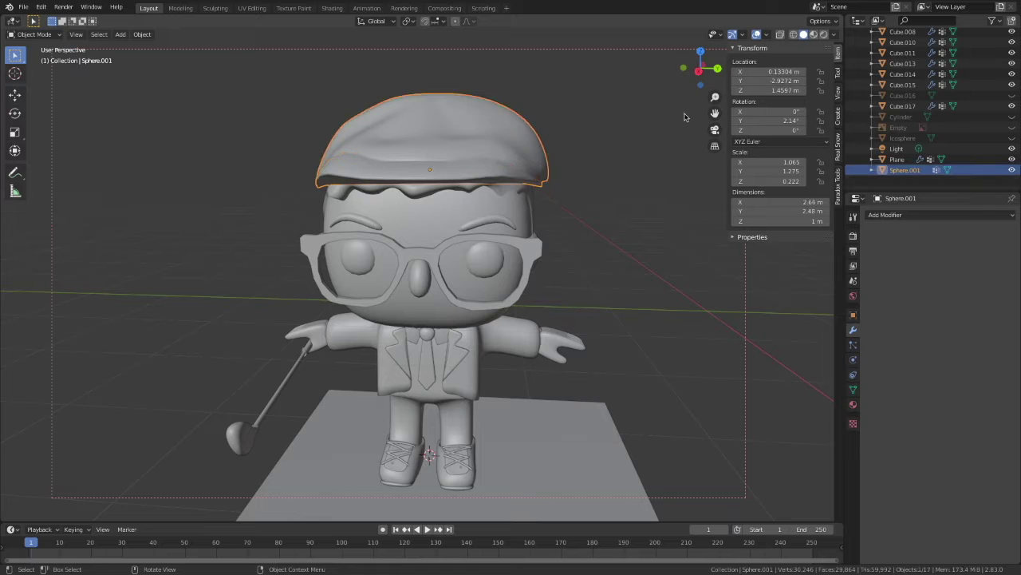
# Join the complete cap into the head mesh, with the head as the active object
pyautogui.click(699, 71)
pyautogui.moveTo(699, 71); pyautogui.dragTo(611, 119)
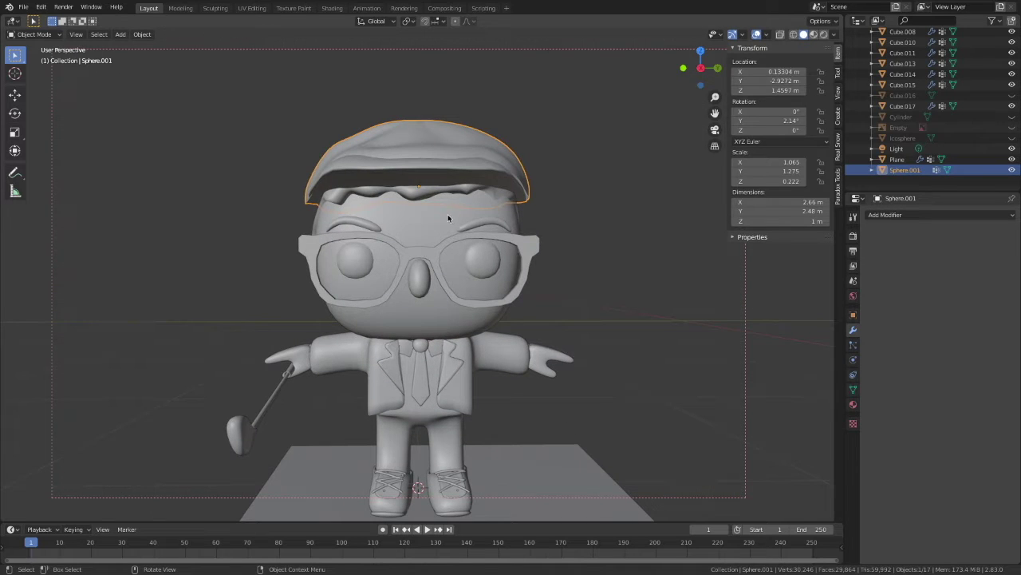
pyautogui.click(447, 214)
pyautogui.click(441, 192)
pyautogui.click(427, 224)
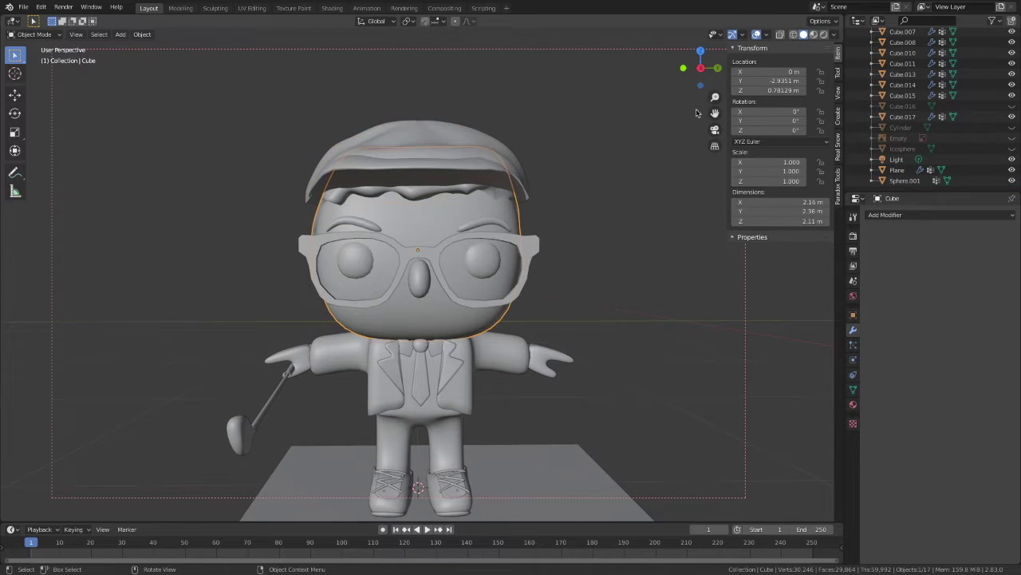
pyautogui.click(701, 67)
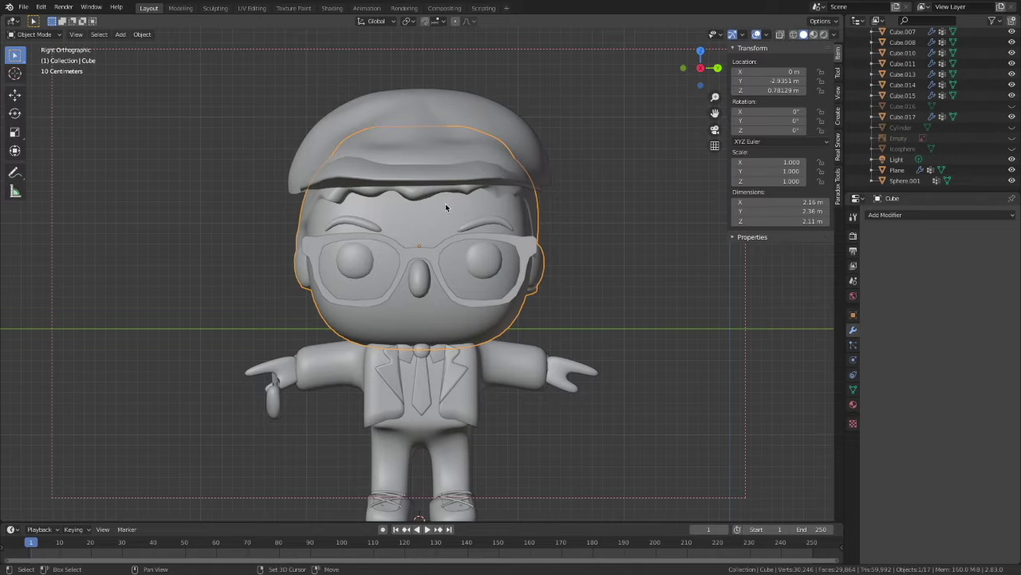
pyautogui.keyDown('shift'); pyautogui.click(426, 227); pyautogui.keyUp('shift')
pyautogui.hotkey('ctrl', 'j')
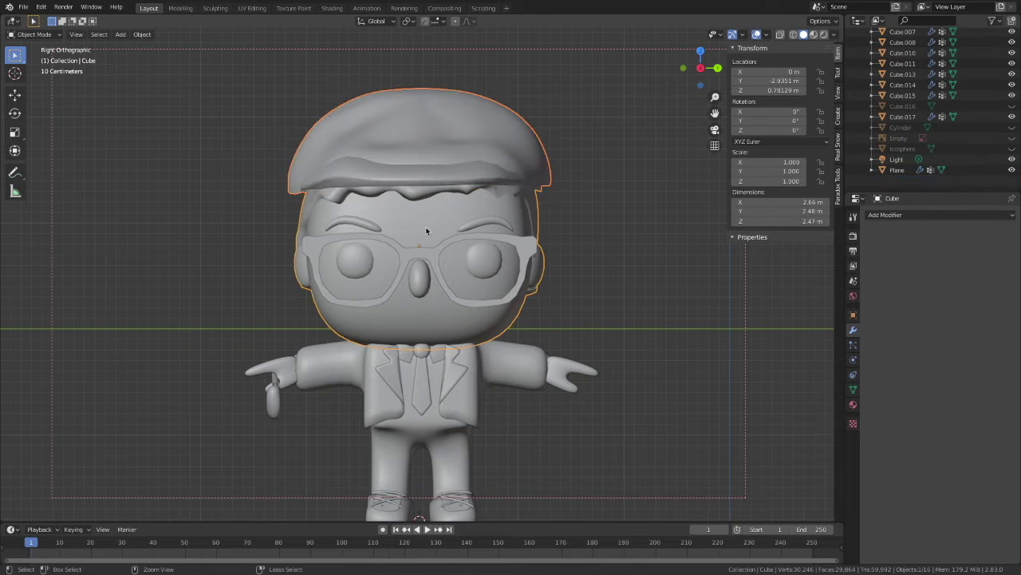
pyautogui.click(599, 260)
# Apply the body's Subdivision and Mirror modifiers and remove its Armature modifier
pyautogui.scroll(-3, 599, 260)
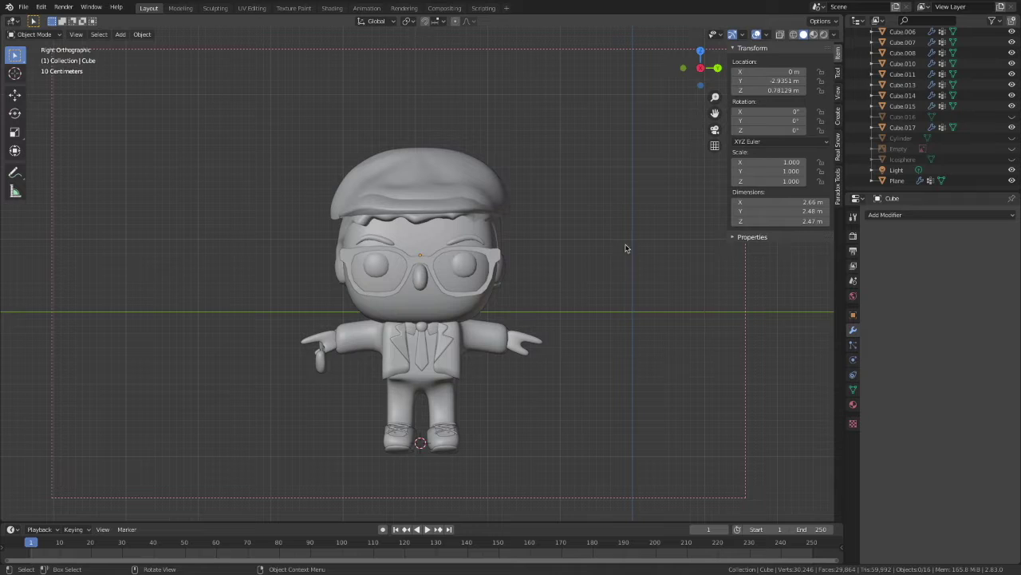
pyautogui.moveTo(715, 114); pyautogui.dragTo(730, 43)
pyautogui.scroll(3, 598, 172)
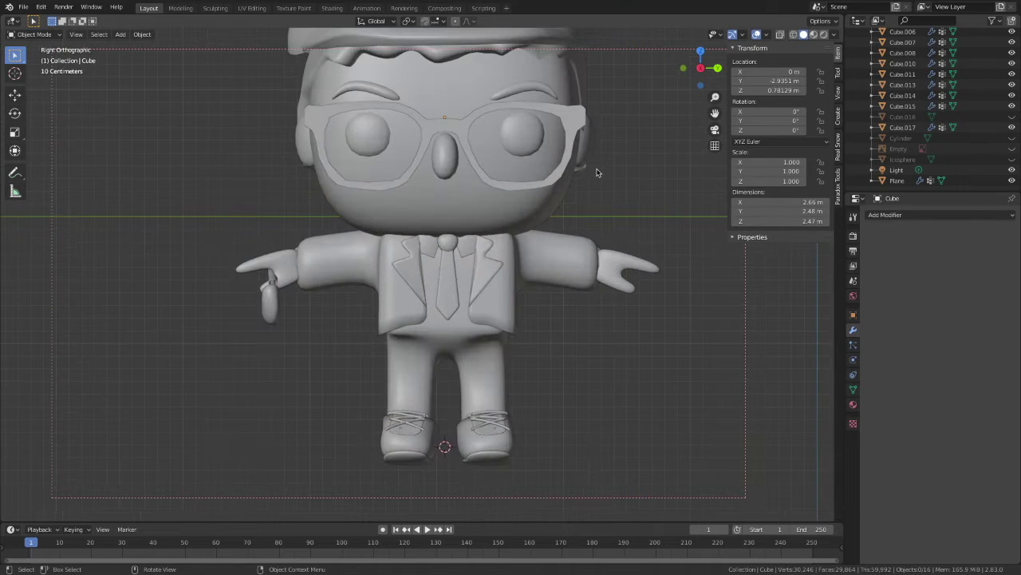
pyautogui.scroll(-2, 598, 172)
pyautogui.click(446, 330)
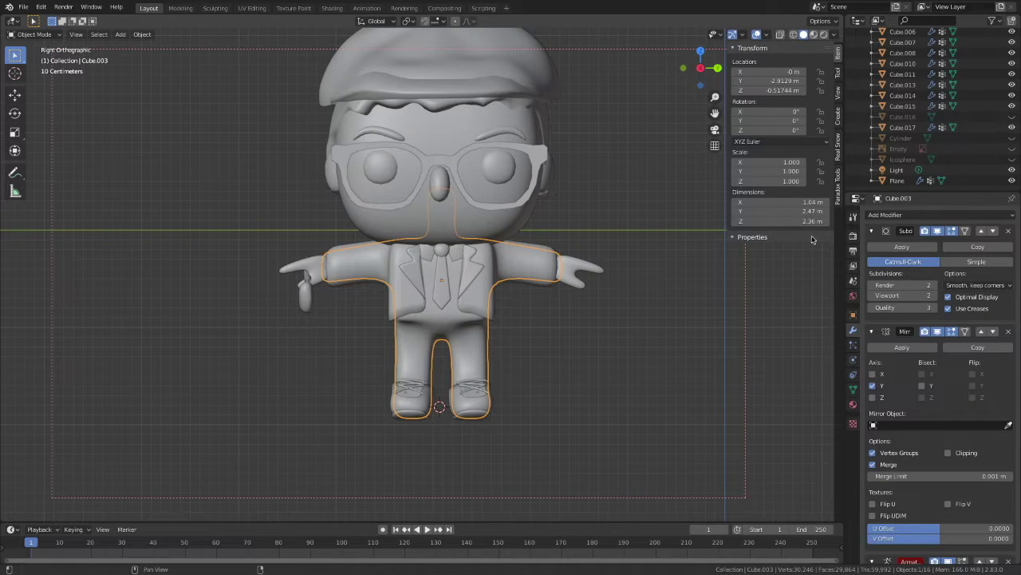
pyautogui.click(902, 247)
pyautogui.click(902, 247)
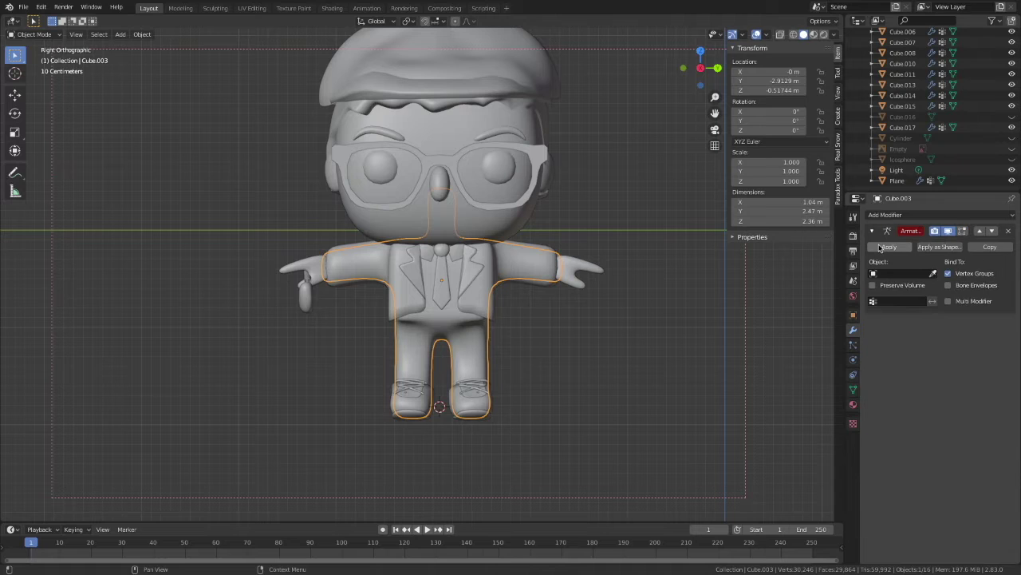
pyautogui.click(1008, 231)
# Apply the jacket lapels' Solidify and Mirror modifiers and remove their Armature modifier
pyautogui.click(477, 264)
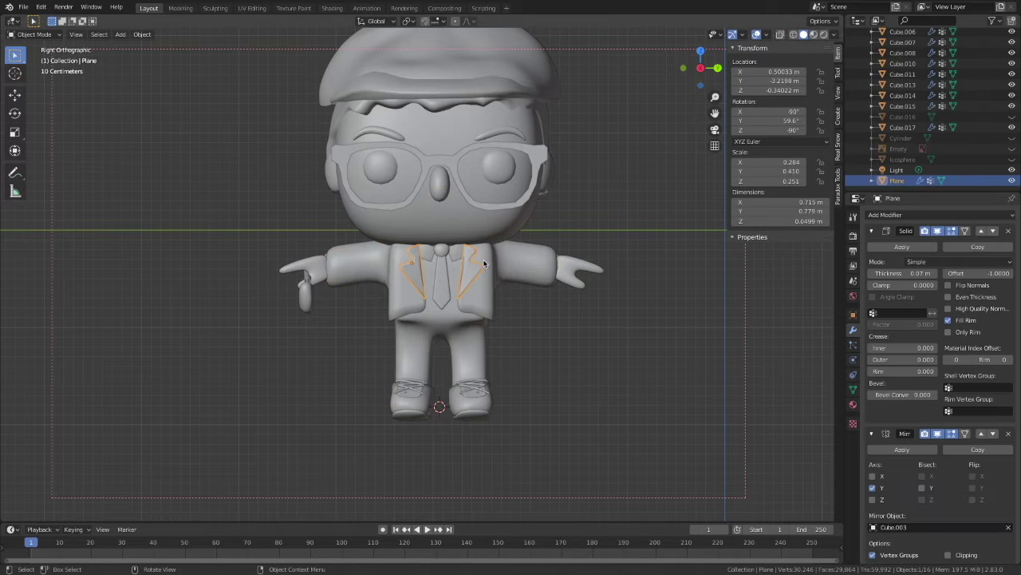
pyautogui.click(889, 246)
pyautogui.click(889, 246)
pyautogui.click(1008, 230)
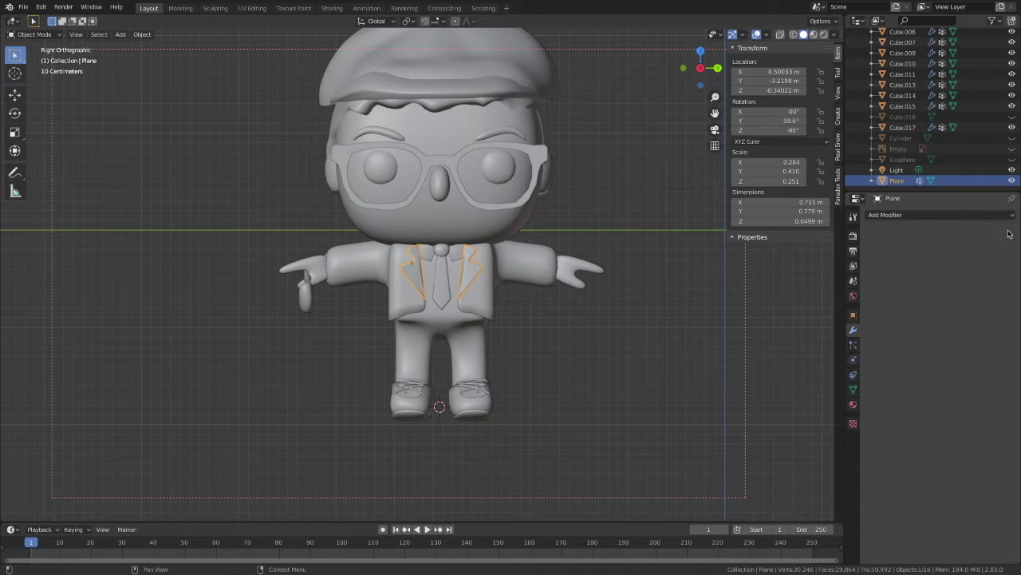
# Clear the shirt collar's modifiers, including its Armature modifier
pyautogui.click(457, 257)
pyautogui.click(902, 247)
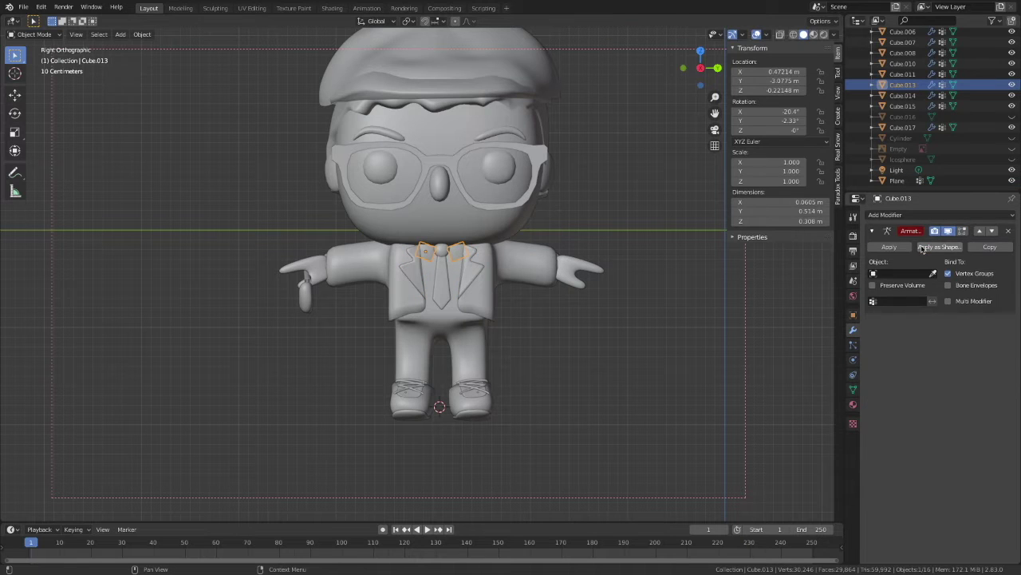
pyautogui.click(1008, 231)
# Apply the tie knot's Subdivision modifier, and clear the remaining modifiers from the knot and the tie
pyautogui.click(442, 252)
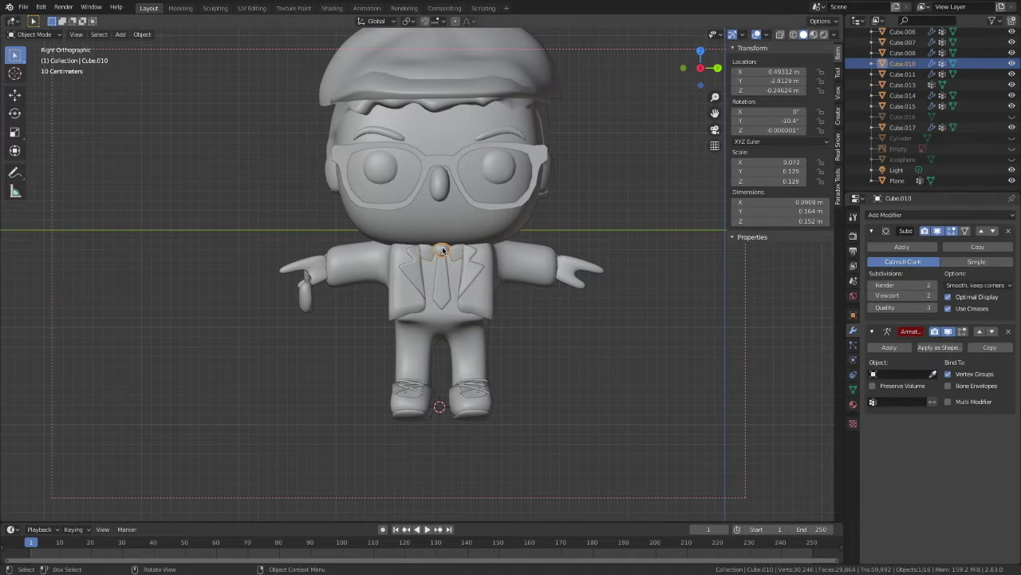
pyautogui.click(889, 246)
pyautogui.click(1008, 231)
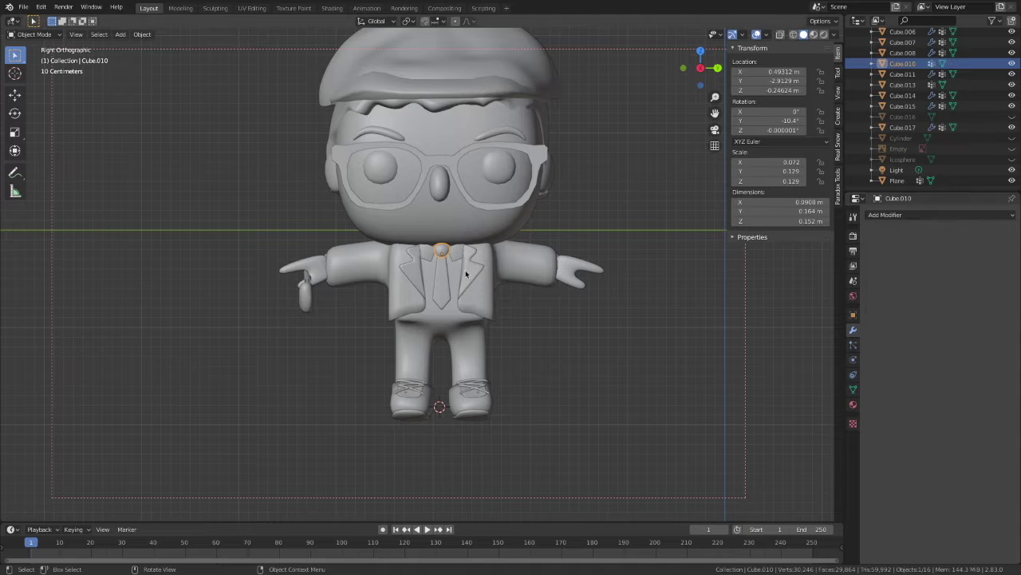
pyautogui.click(442, 280)
pyautogui.click(1011, 231)
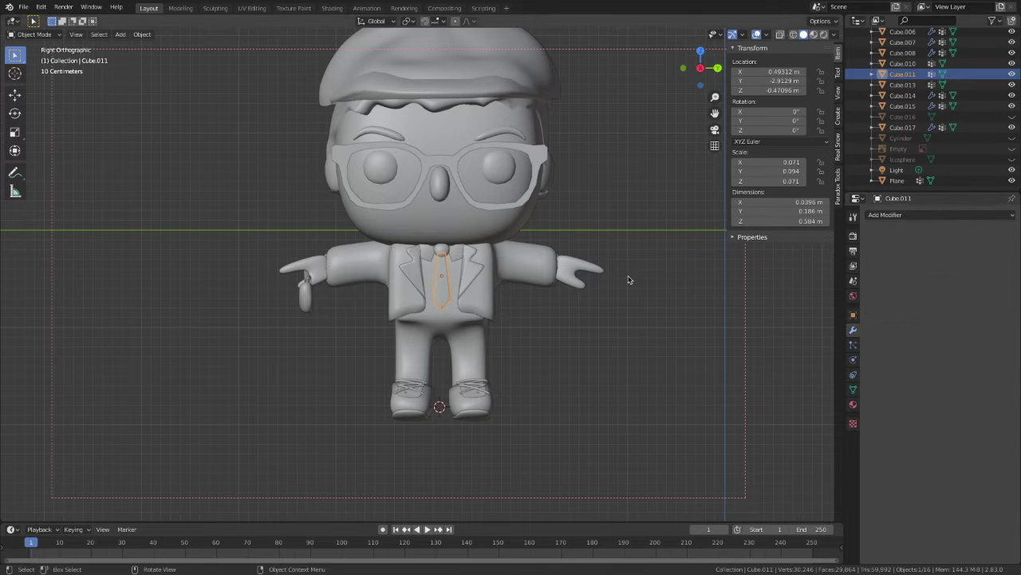
# Join the tie, tie knot and shirt collar into one mesh, and check the character in rendered shading
pyautogui.keyDown('shift'); pyautogui.click(443, 251); pyautogui.keyUp('shift')
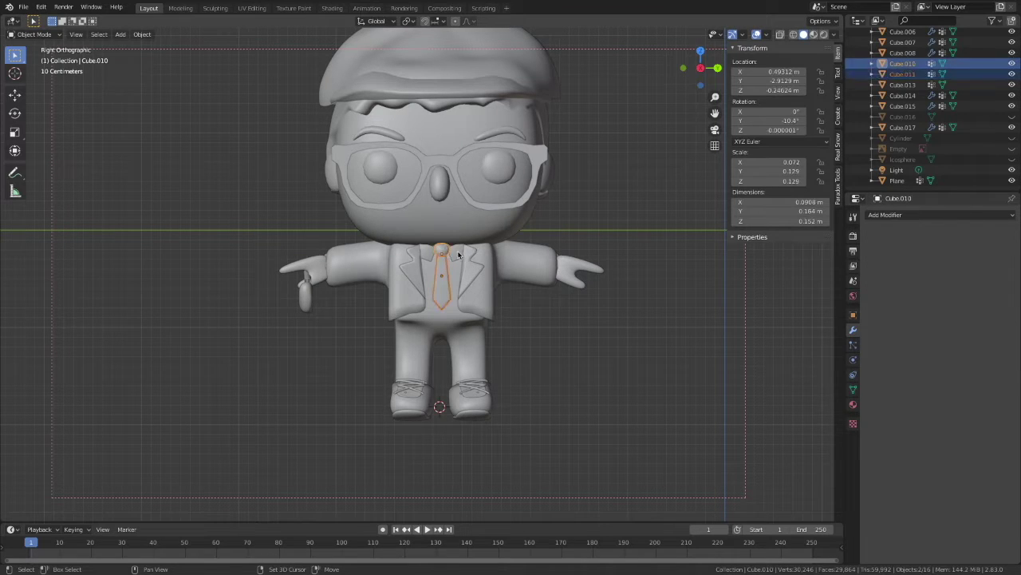
pyautogui.keyDown('shift'); pyautogui.click(459, 253); pyautogui.keyUp('shift')
pyautogui.hotkey('ctrl', 'j')
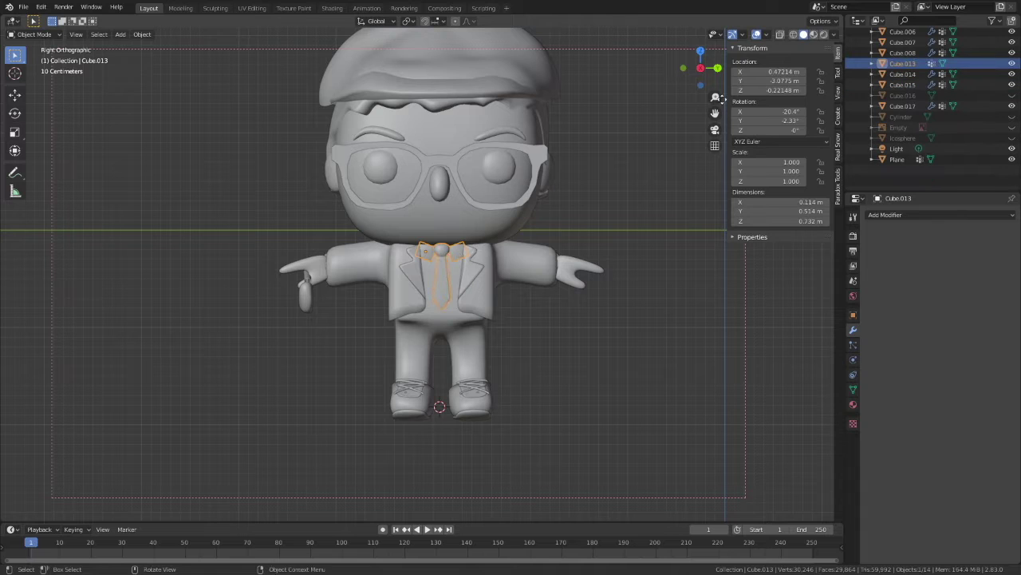
pyautogui.click(824, 35)
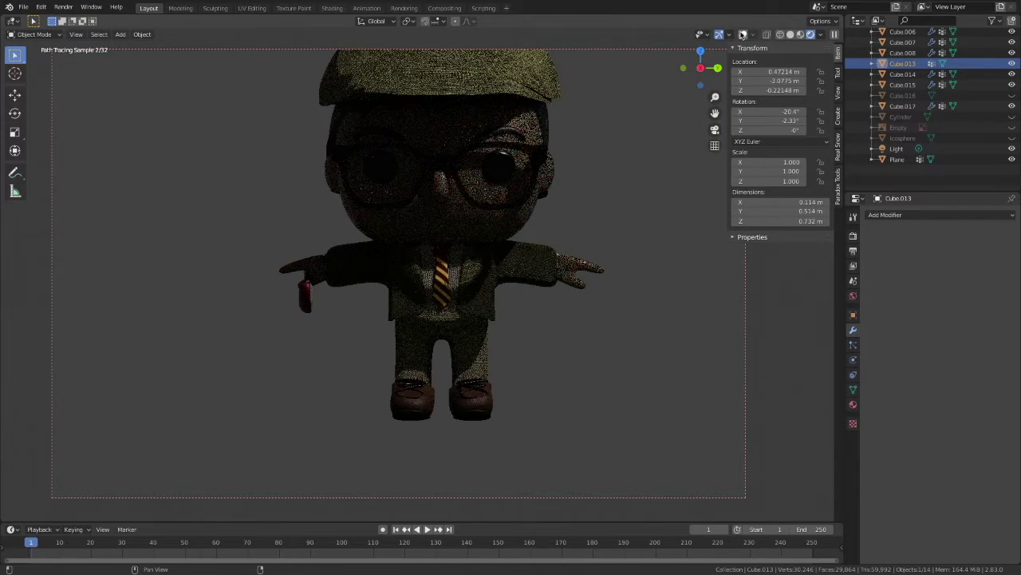
pyautogui.click(791, 34)
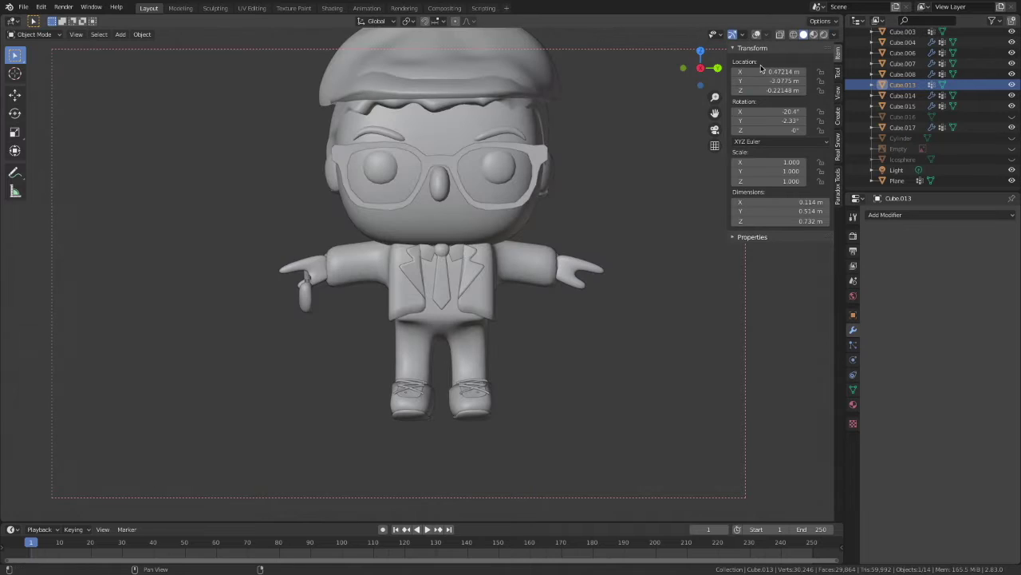
# Open the jacket mesh in Edit Mode with the viewport overlays and X-ray turned on
pyautogui.click(497, 264)
pyautogui.click(756, 34)
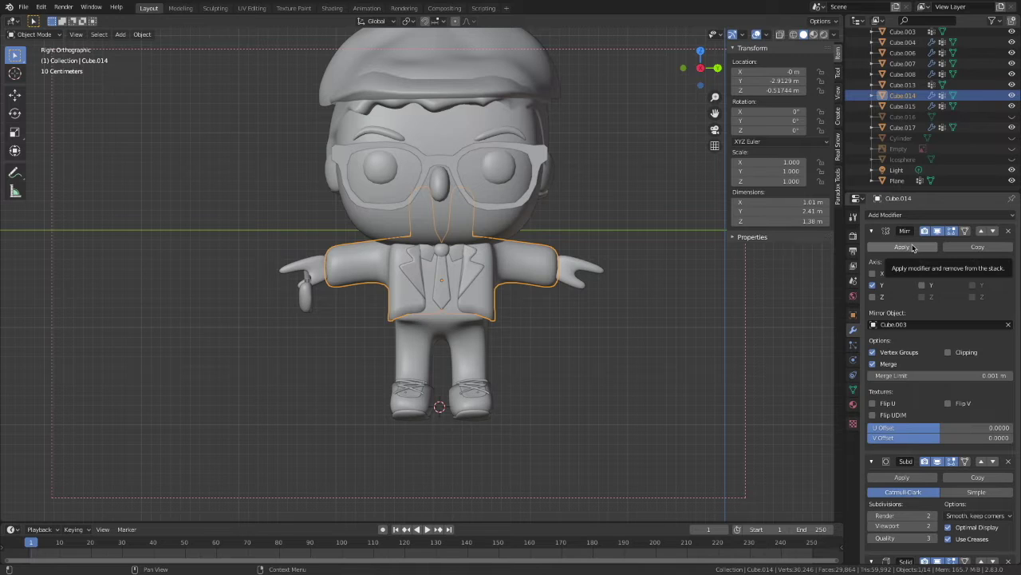
pyautogui.click(33, 35)
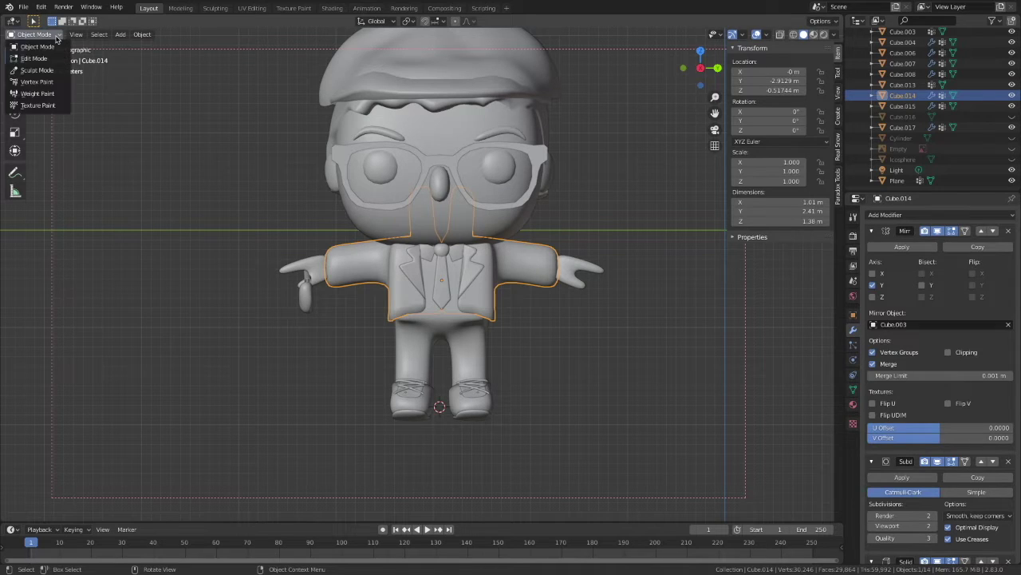
pyautogui.click(55, 59)
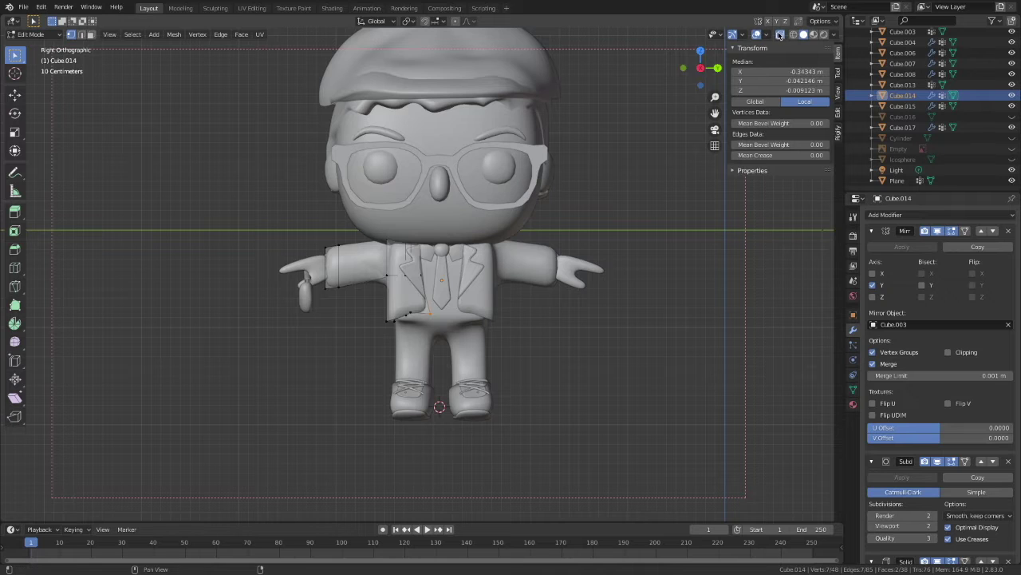
pyautogui.click(780, 34)
# Delete the jacket's stray vertices that extend up into the head, and return to Object Mode without X-ray
pyautogui.moveTo(380, 177); pyautogui.dragTo(452, 229)
pyautogui.press('x')
pyautogui.click(454, 229)
pyautogui.moveTo(380, 156); pyautogui.dragTo(440, 205)
pyautogui.press('x')
pyautogui.click(441, 196)
pyautogui.moveTo(389, 177); pyautogui.dragTo(452, 200)
pyautogui.press('x')
pyautogui.click(448, 185)
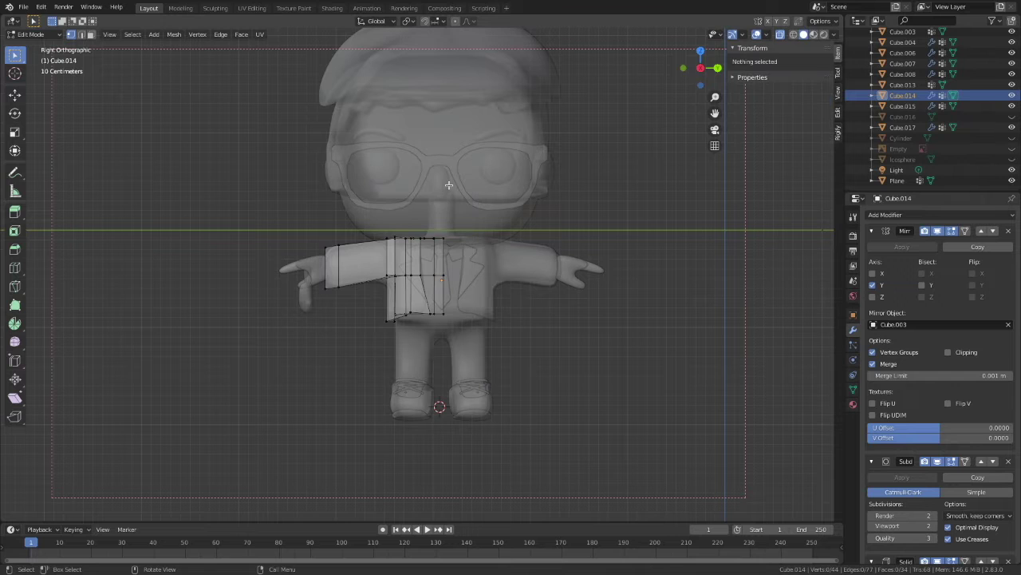
pyautogui.click(28, 33)
pyautogui.click(32, 46)
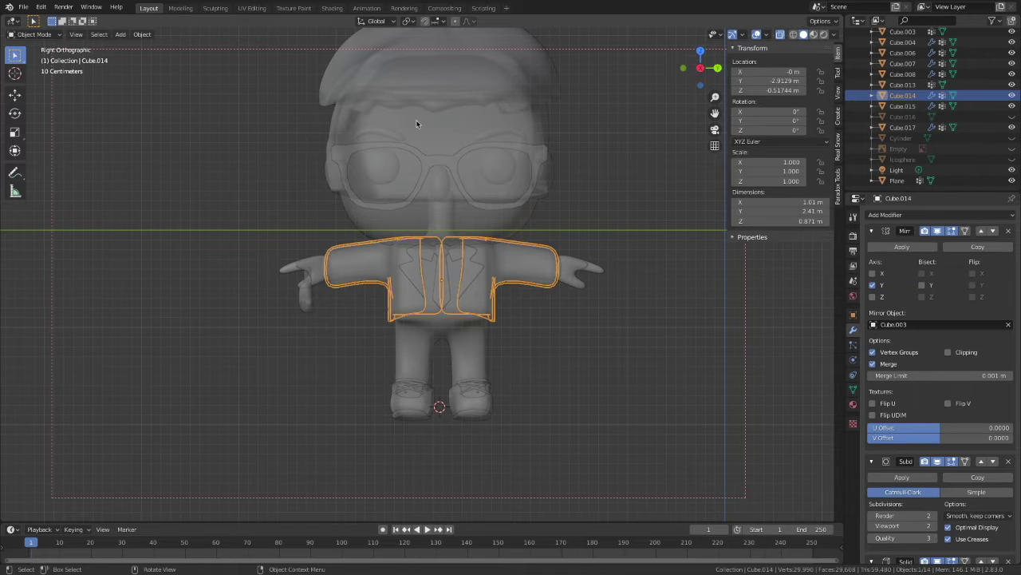
pyautogui.click(781, 35)
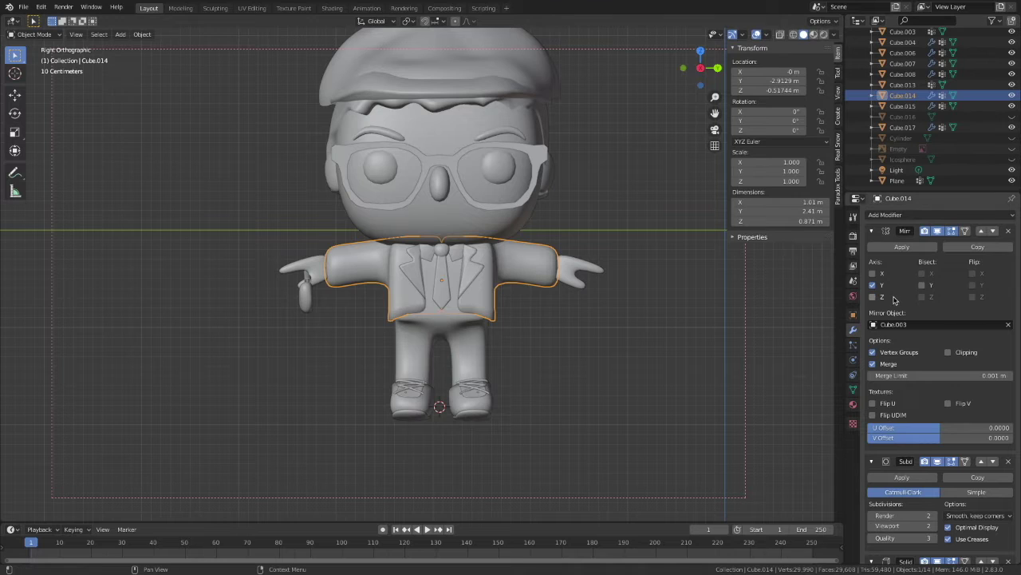
# Apply the jacket's Mirror, Subdivision and Solidify modifiers and clear its Armature modifier
pyautogui.click(897, 248)
pyautogui.click(895, 249)
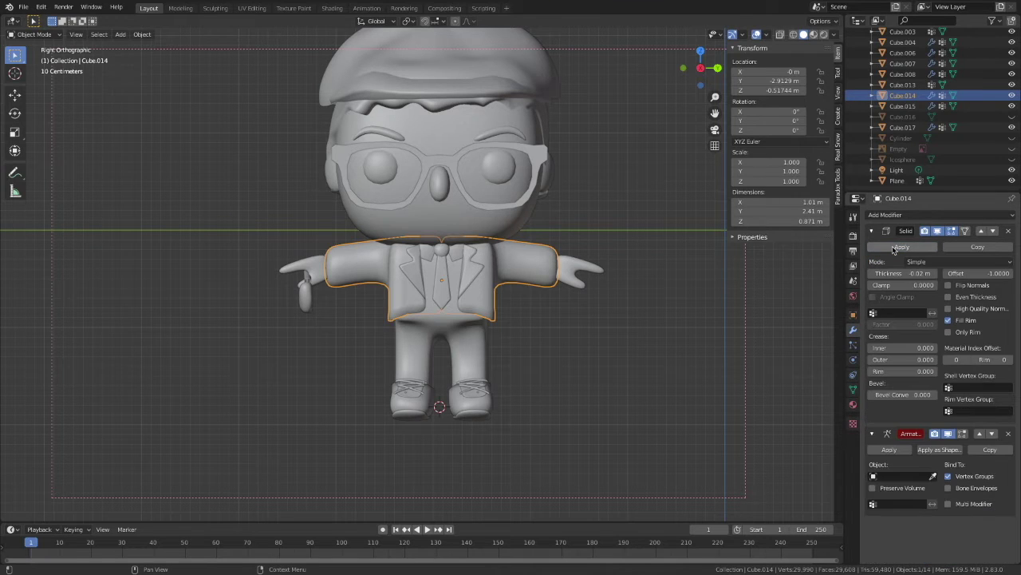
pyautogui.click(895, 248)
pyautogui.click(894, 249)
# Apply the hands' Subdivision and Mirror modifiers and remove their Armature modifier
pyautogui.click(576, 277)
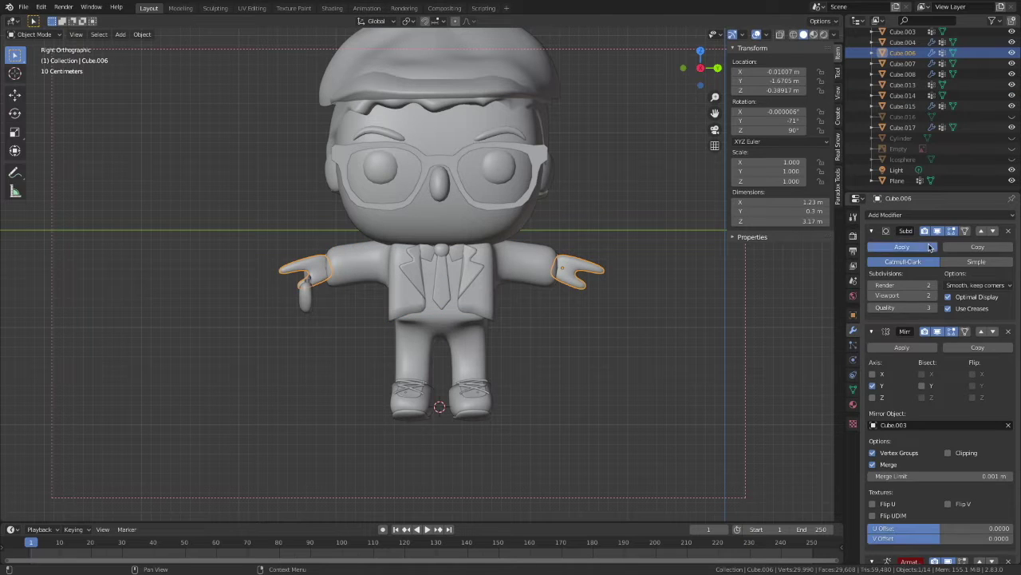
pyautogui.click(902, 246)
pyautogui.click(902, 247)
pyautogui.click(1007, 231)
pyautogui.click(601, 345)
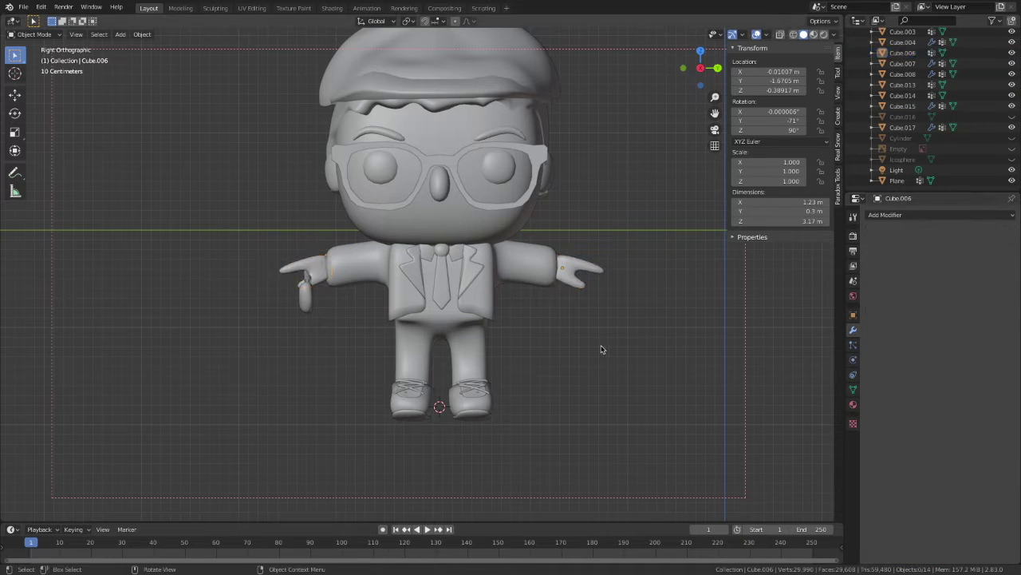
# Join the combined tie and collar mesh, the jacket and the hands into the body mesh
pyautogui.click(456, 288)
pyautogui.keyDown('shift'); pyautogui.click(470, 285); pyautogui.keyUp('shift')
pyautogui.keyDown('shift'); pyautogui.click(438, 319); pyautogui.keyUp('shift')
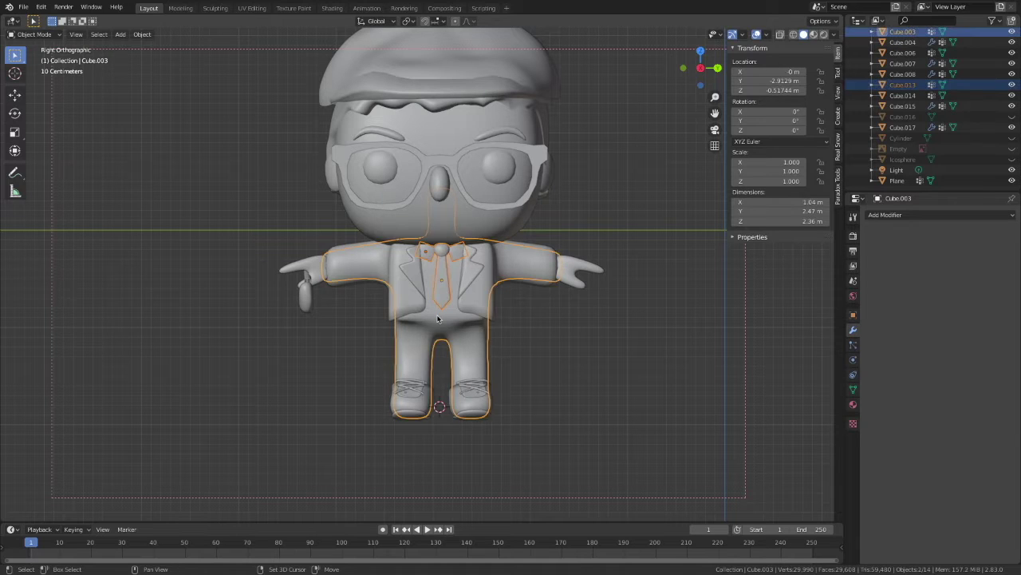
pyautogui.hotkey('ctrl', 'j')
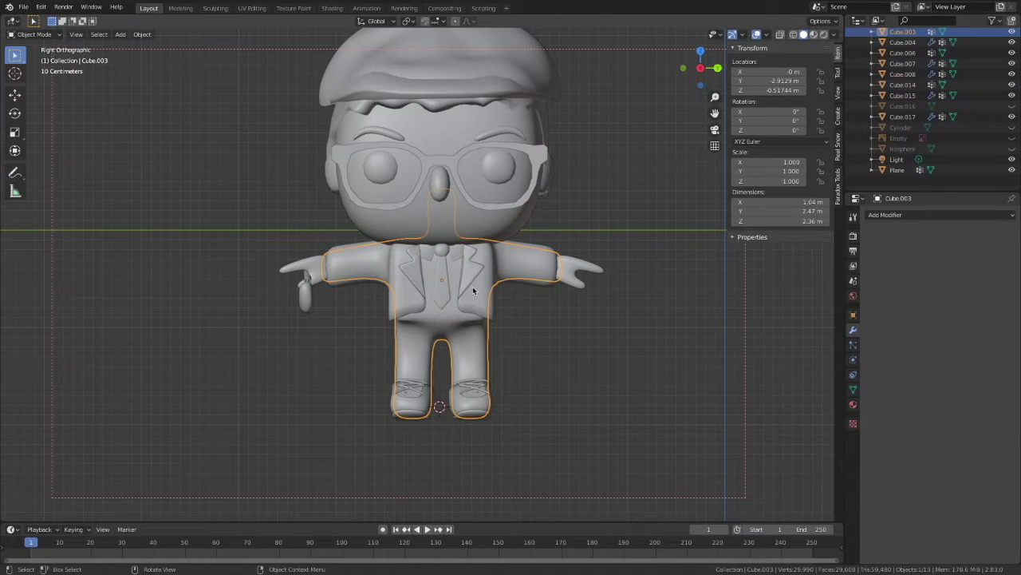
pyautogui.keyDown('shift'); pyautogui.click(465, 330); pyautogui.keyUp('shift')
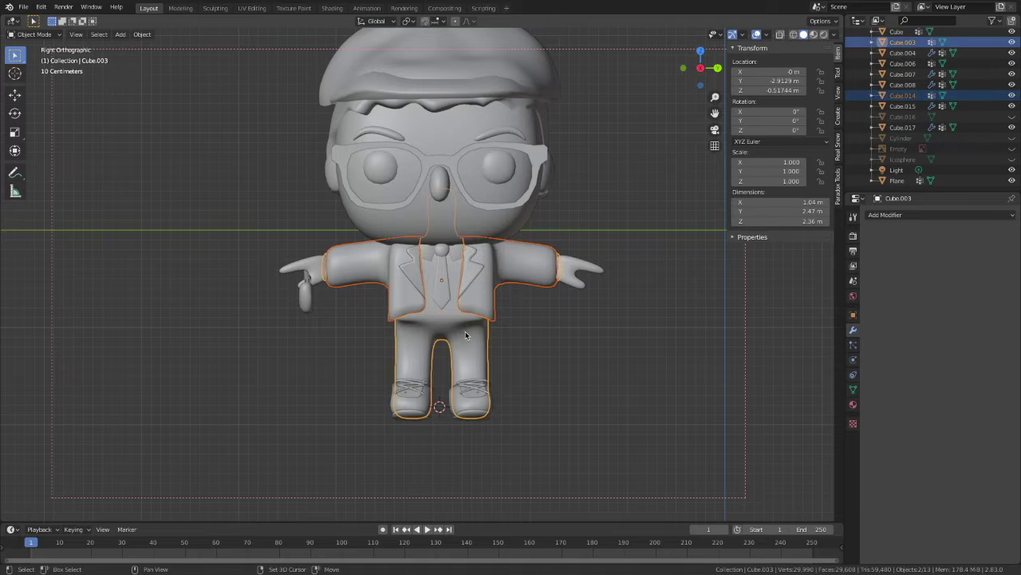
pyautogui.hotkey('ctrl', 'j')
pyautogui.click(571, 274)
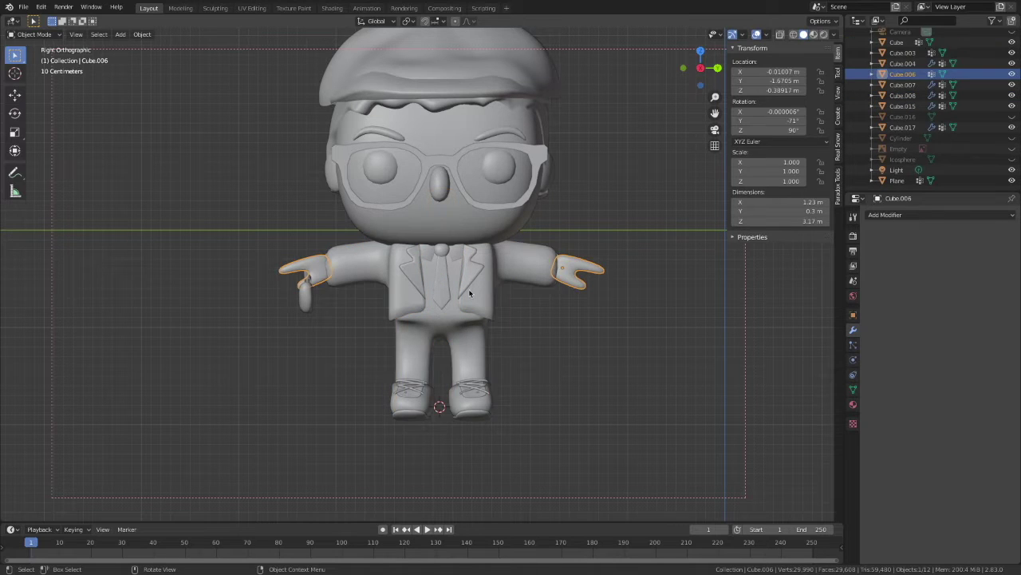
pyautogui.keyDown('shift'); pyautogui.click(490, 285); pyautogui.keyUp('shift')
pyautogui.hotkey('ctrl', 'j')
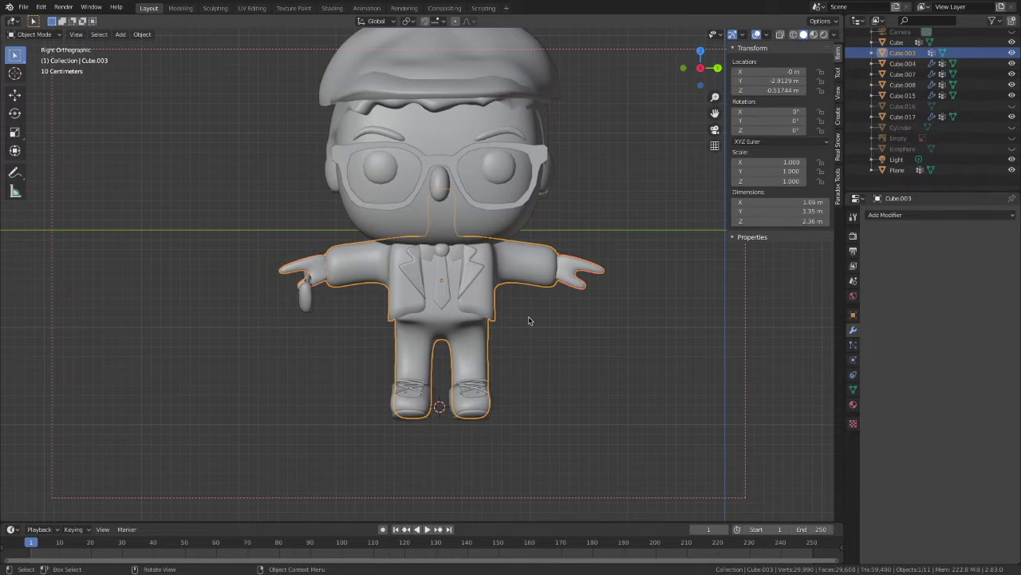
# Convert the shoelace curve, with its modifiers, into a mesh
pyautogui.click(478, 401)
pyautogui.click(477, 390)
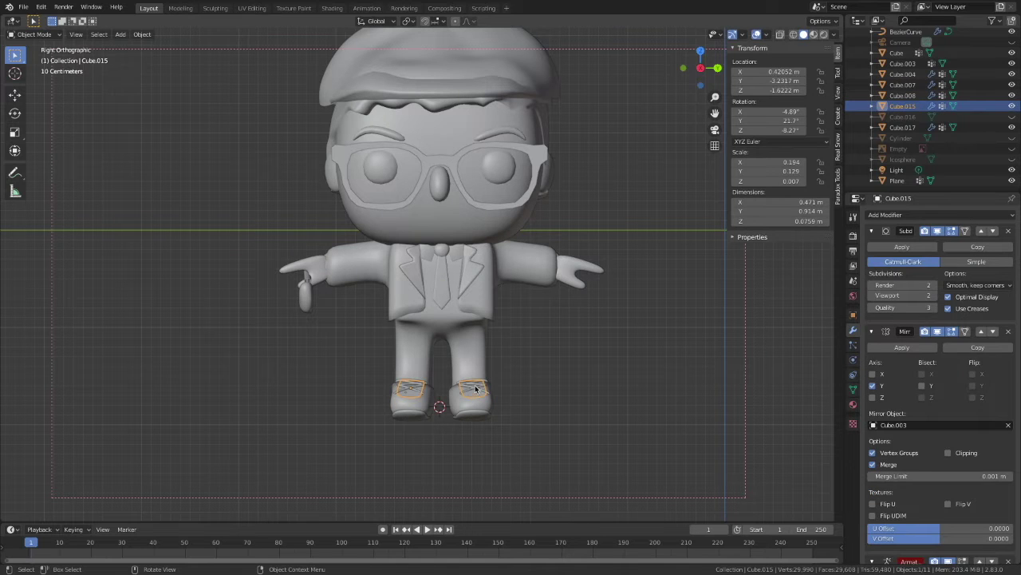
pyautogui.click(900, 247)
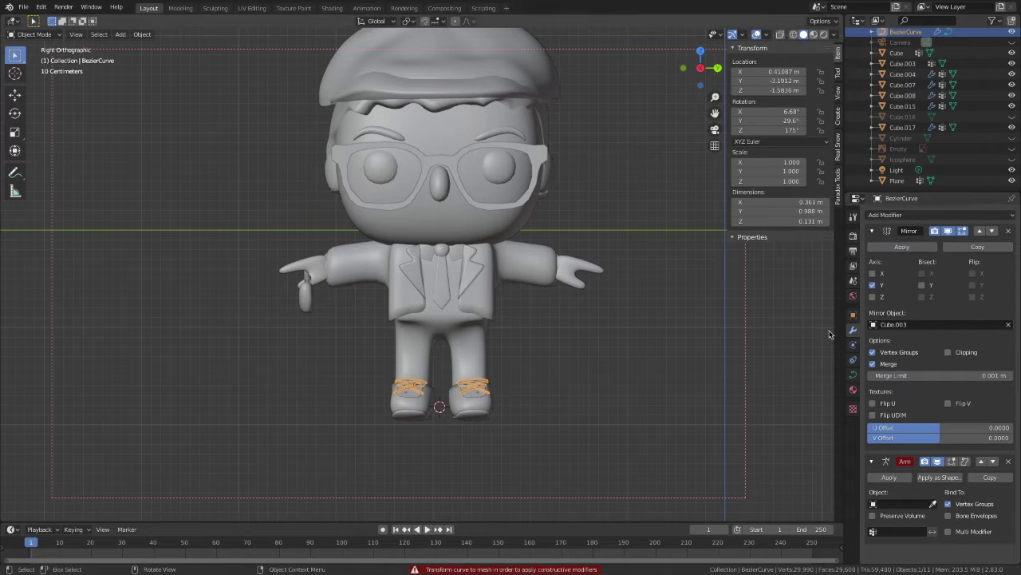
pyautogui.click(897, 249)
pyautogui.rightClick(474, 390)
pyautogui.click(473, 399)
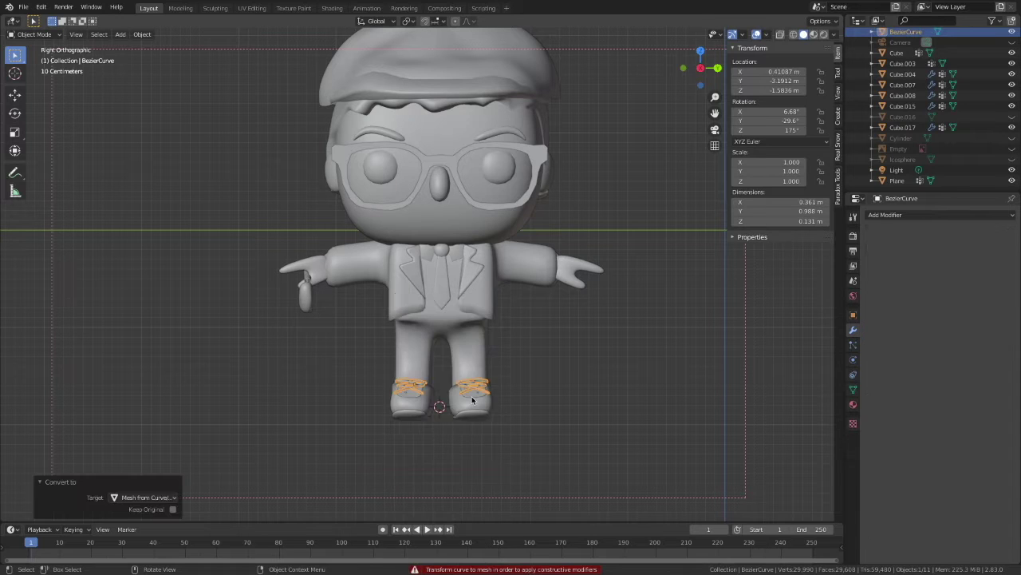
pyautogui.click(605, 368)
# Apply the Subdivision and Mirror modifiers of the shoe tongues beneath the laces and remove their Armature modifier
pyautogui.click(471, 391)
pyautogui.click(471, 391)
pyautogui.click(473, 391)
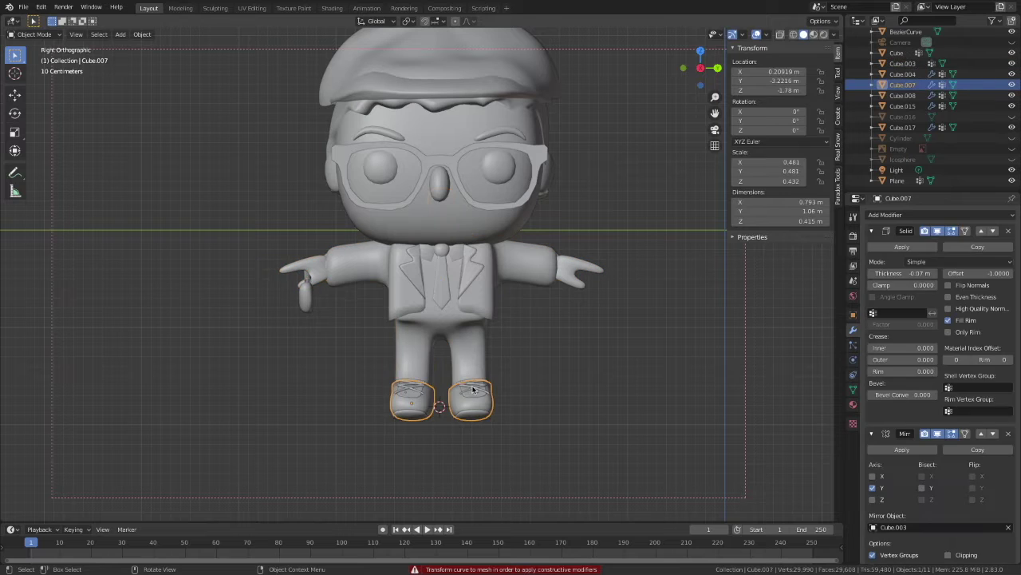
pyautogui.click(474, 390)
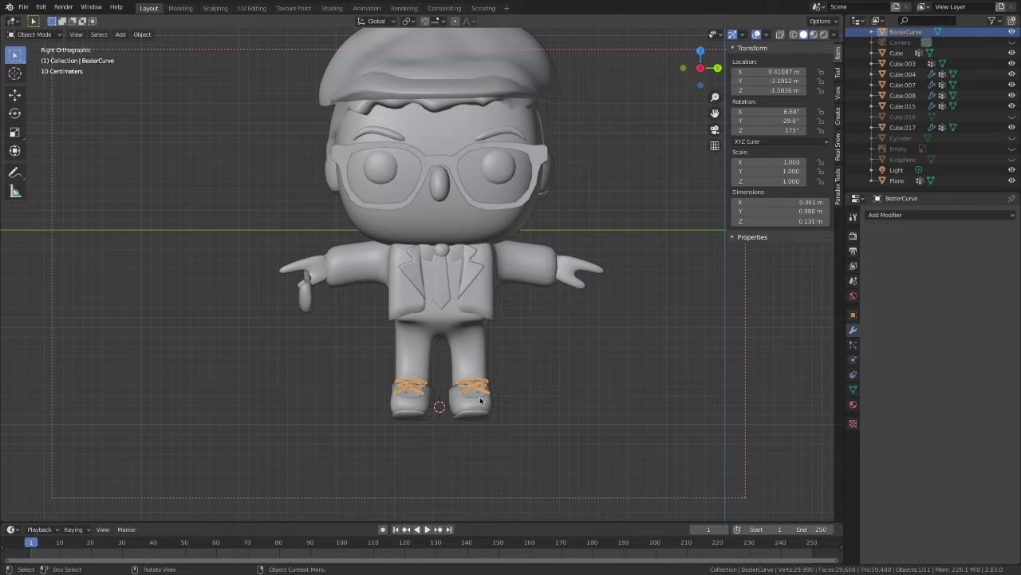
pyautogui.click(475, 396)
pyautogui.click(888, 246)
pyautogui.click(890, 247)
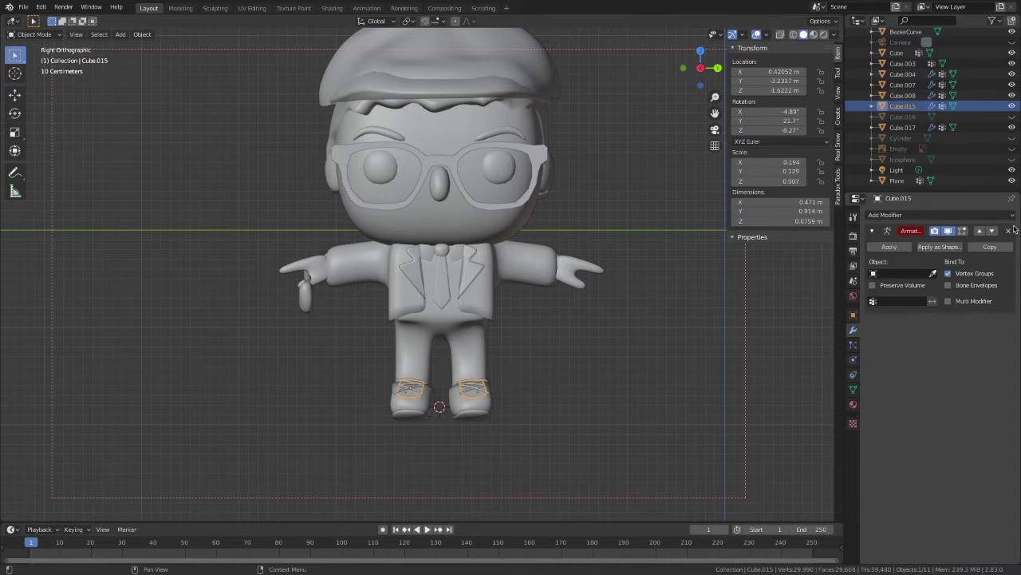
pyautogui.click(1009, 229)
# Apply the shoe uppers' Solidify and Mirror modifiers and remove their Armature modifier
pyautogui.click(485, 408)
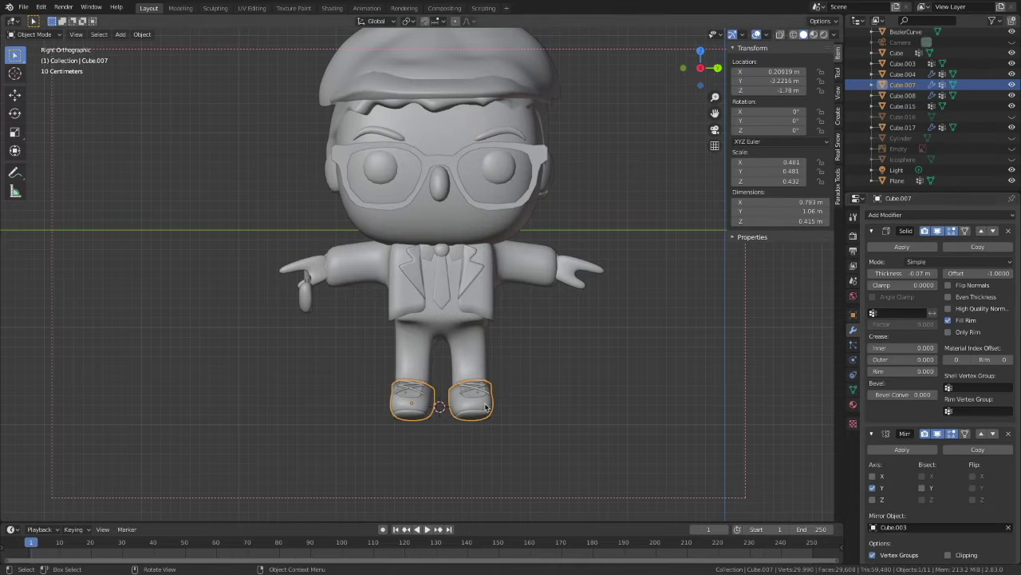
pyautogui.click(902, 247)
pyautogui.click(902, 246)
pyautogui.click(1009, 231)
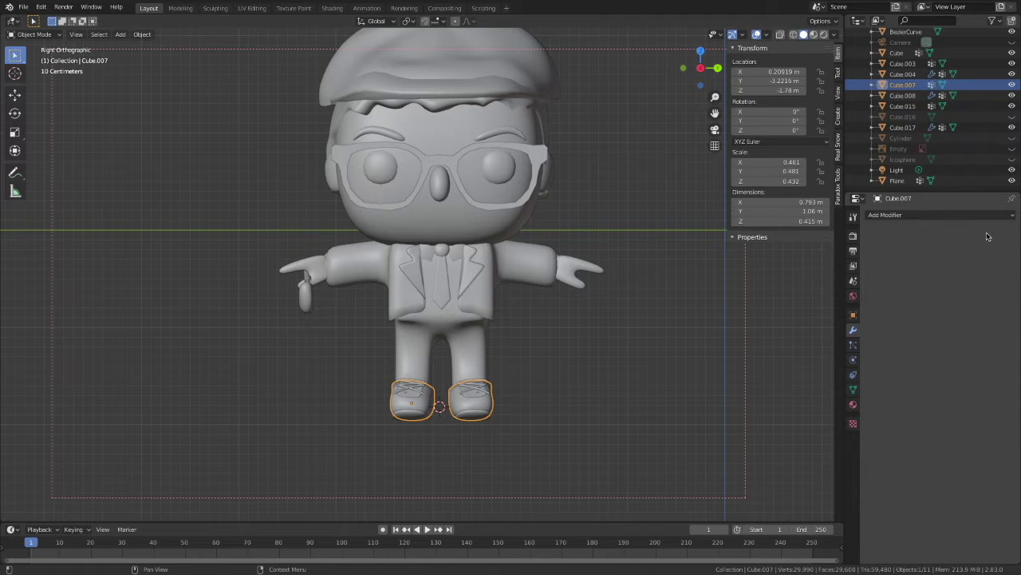
# Apply the shoe soles' modifiers and remove their Armature modifier
pyautogui.click(479, 413)
pyautogui.click(888, 246)
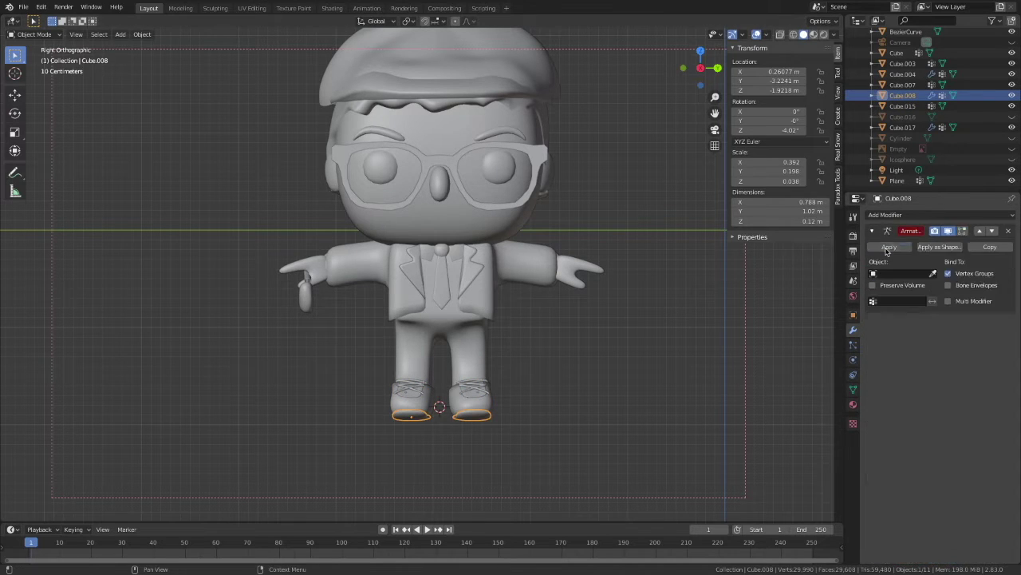
pyautogui.click(1010, 231)
# Join the soles, uppers, tongues and laces into one shoe mesh, and join it into the body mesh
pyautogui.keyDown('shift'); pyautogui.click(479, 405); pyautogui.keyUp('shift')
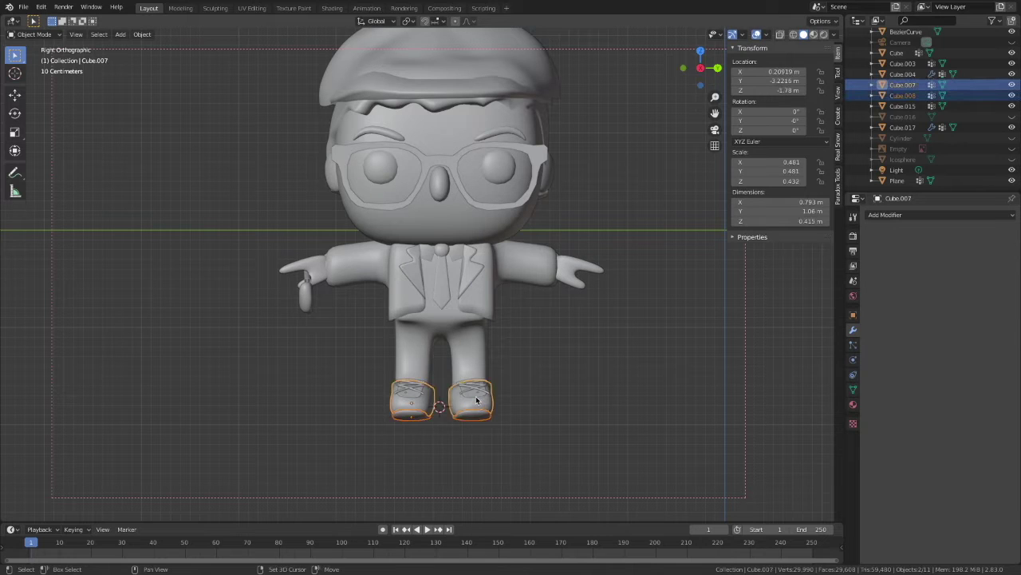
pyautogui.keyDown('shift'); pyautogui.click(475, 394); pyautogui.keyUp('shift')
pyautogui.keyDown('shift'); pyautogui.click(474, 390); pyautogui.keyUp('shift')
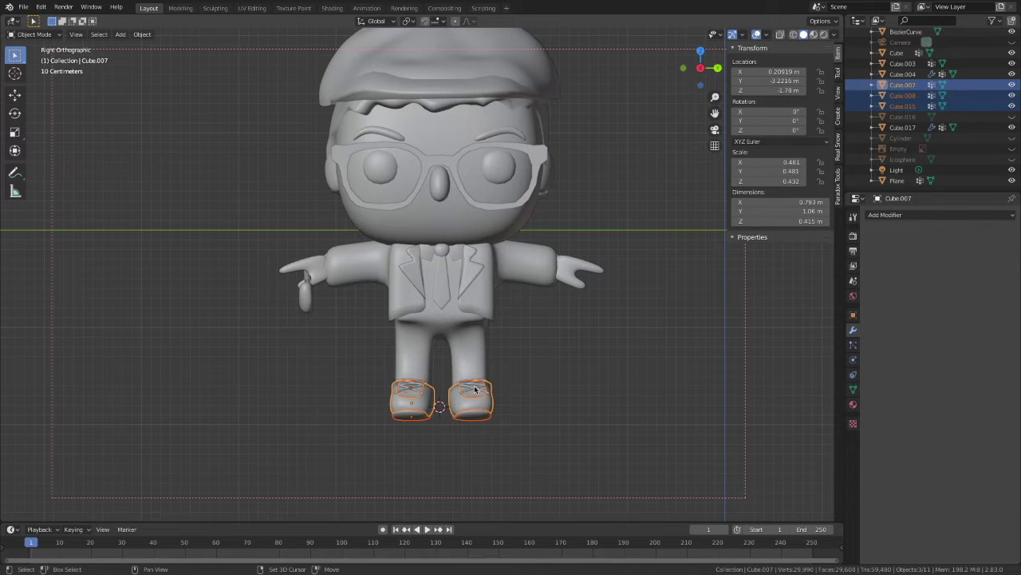
pyautogui.keyDown('shift'); pyautogui.click(475, 389); pyautogui.keyUp('shift')
pyautogui.hotkey('ctrl', 'j')
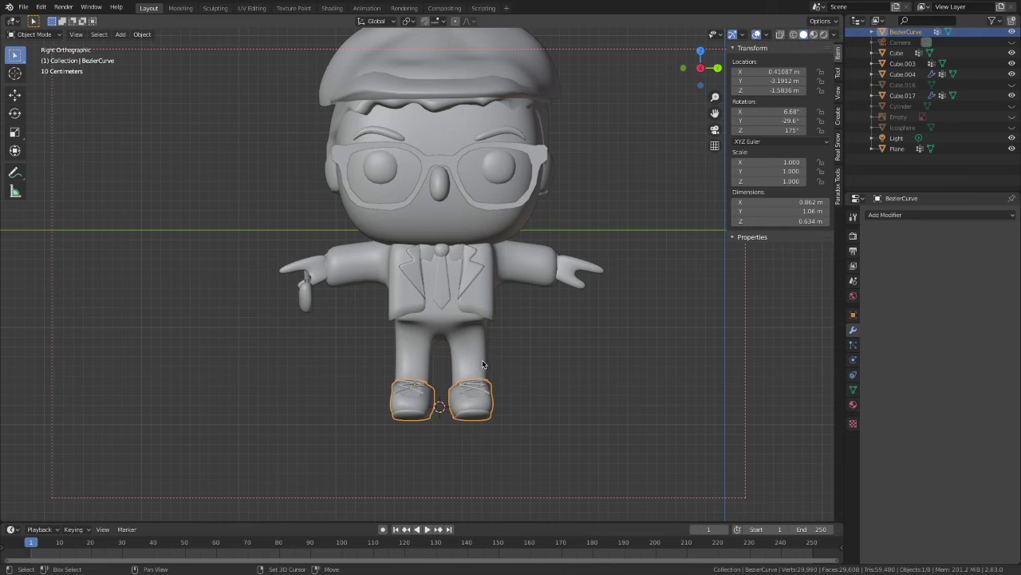
pyautogui.keyDown('shift'); pyautogui.click(482, 364); pyautogui.keyUp('shift')
pyautogui.hotkey('ctrl', 'j')
pyautogui.click(532, 387)
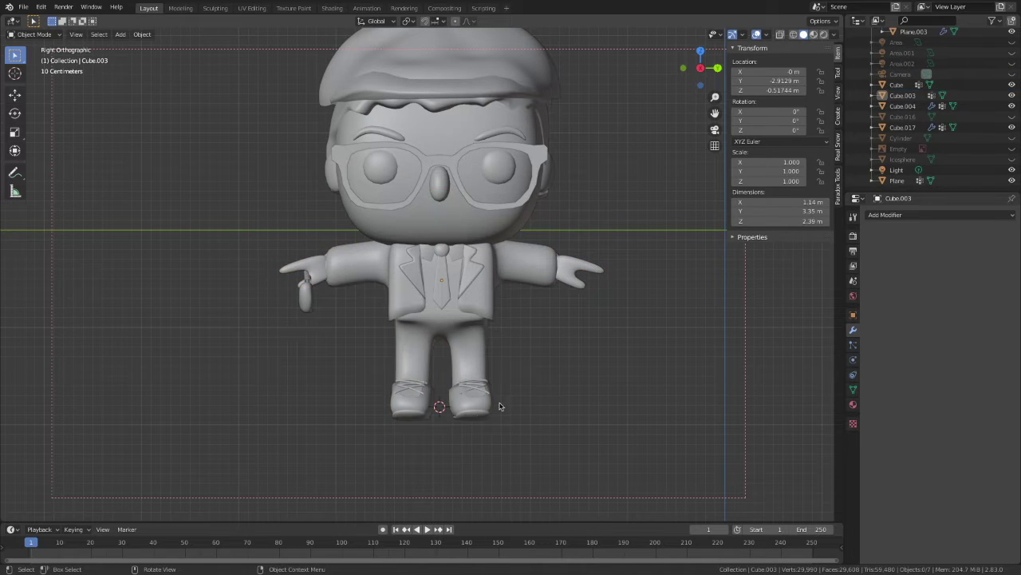
# Join the jacket lapels into the body mesh and clear the selection
pyautogui.click(479, 411)
pyautogui.click(537, 399)
pyautogui.click(460, 277)
pyautogui.click(423, 289)
pyautogui.click(423, 289)
pyautogui.keyDown('shift'); pyautogui.click(433, 314); pyautogui.keyUp('shift')
pyautogui.hotkey('ctrl', 'j')
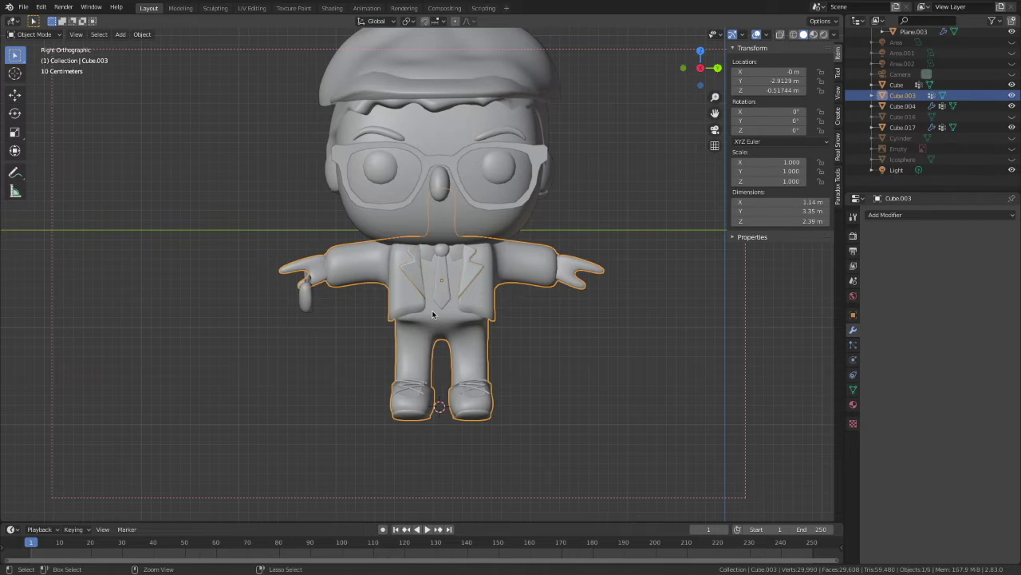
pyautogui.click(541, 317)
# Inspect the whole character in rendered shading and return to solid shading
pyautogui.moveTo(715, 113); pyautogui.dragTo(702, 152)
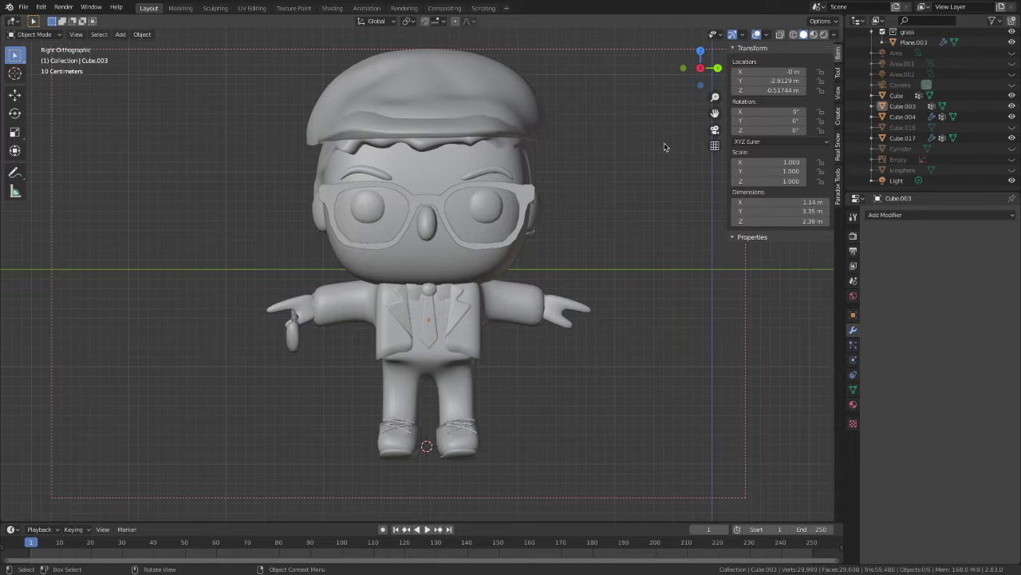
pyautogui.scroll(-2, 663, 146)
pyautogui.scroll(1, 663, 146)
pyautogui.click(824, 34)
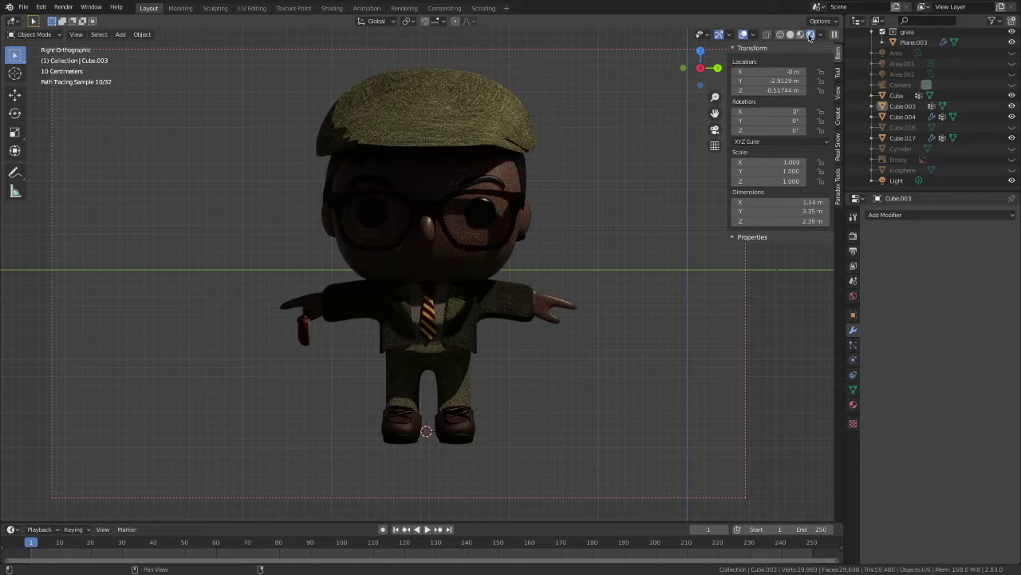
pyautogui.click(790, 35)
pyautogui.scroll(-2, 606, 175)
pyautogui.scroll(3, 639, 164)
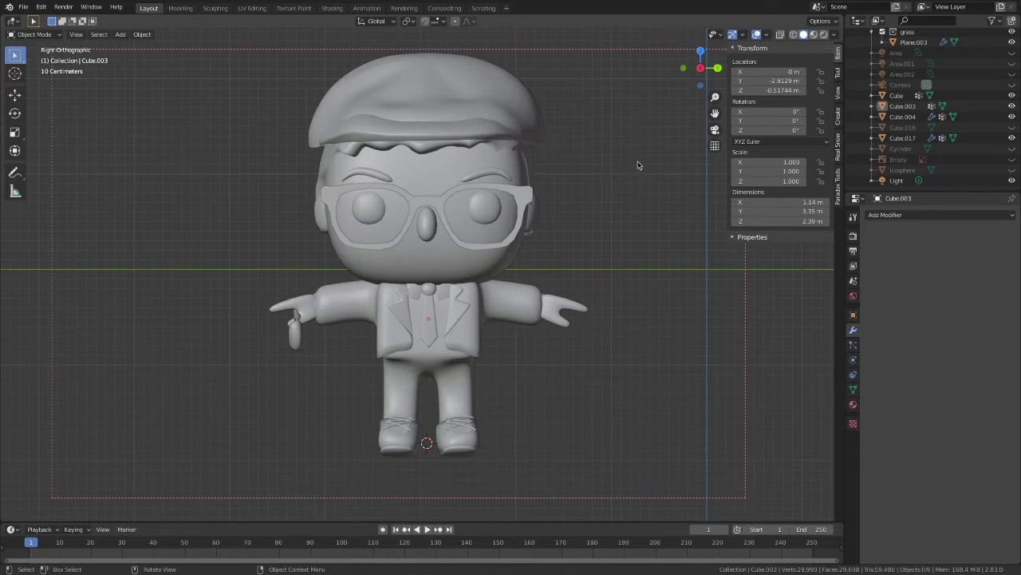
# Try adding a Human (Meta-Rig) armature at the character's feet and delete it
pyautogui.moveTo(711, 117); pyautogui.dragTo(691, 128)
pyautogui.scroll(-2, 650, 162)
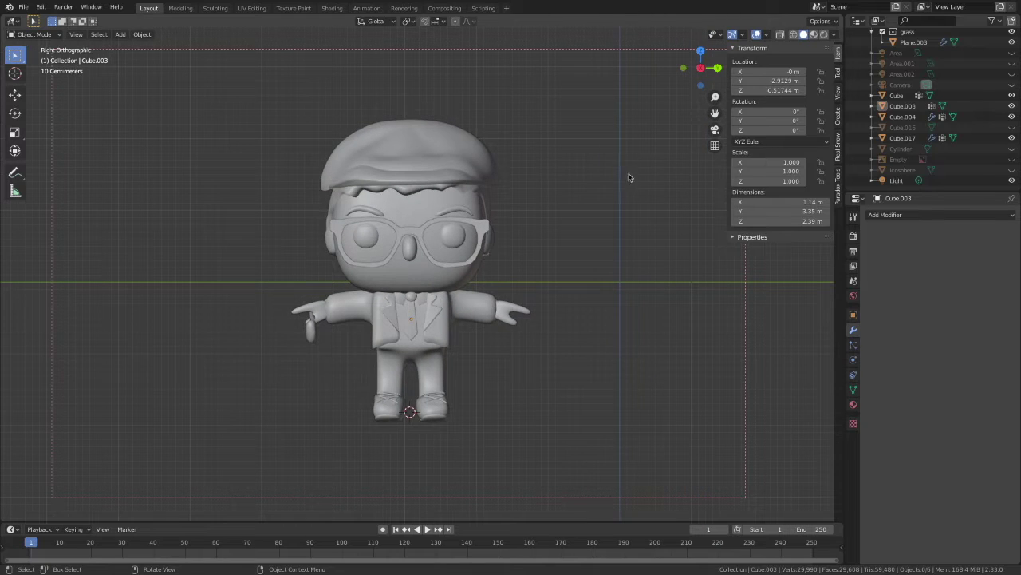
pyautogui.hotkey('shift', 'a')
pyautogui.moveTo(595, 275)
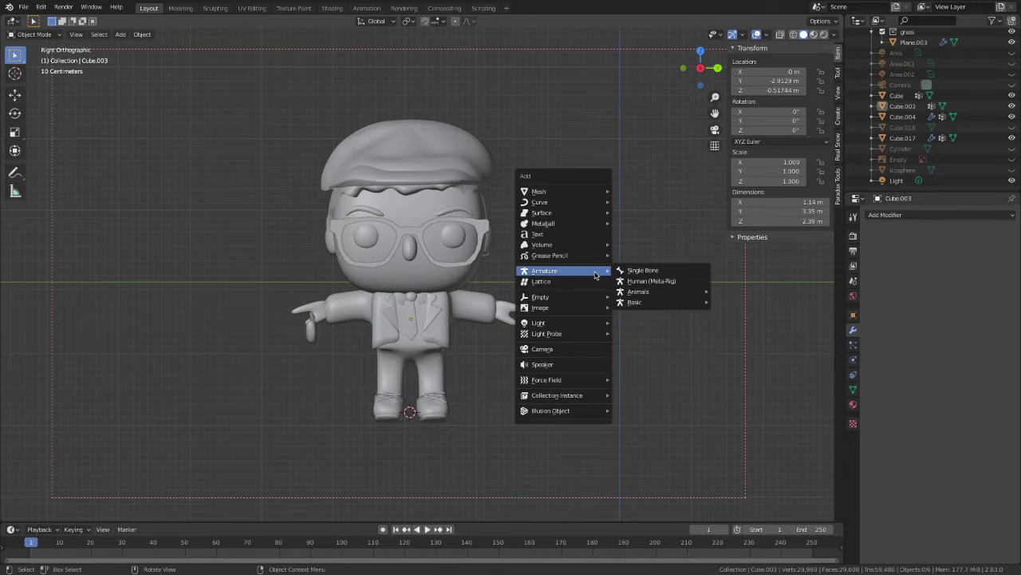
pyautogui.click(631, 281)
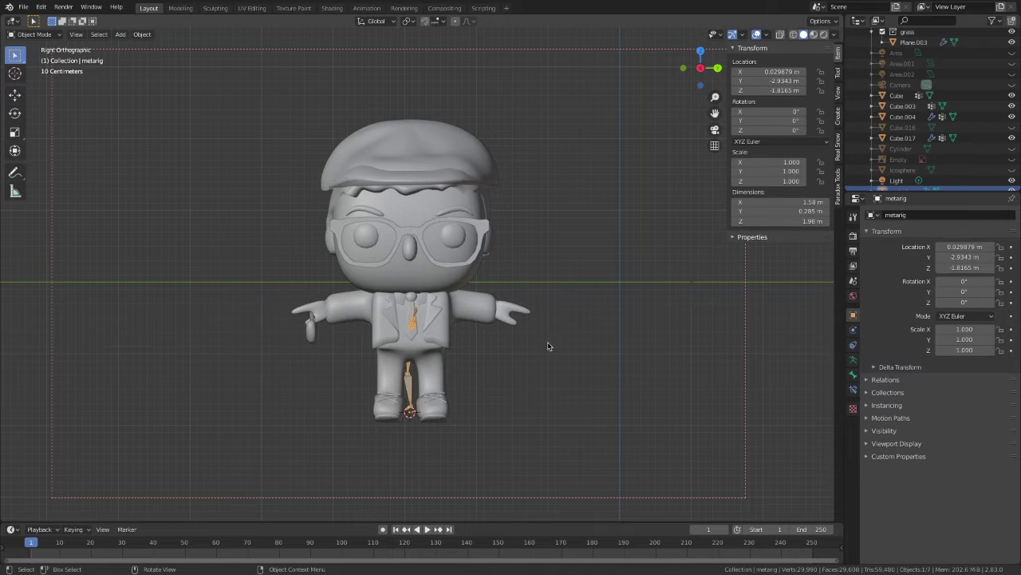
pyautogui.press('Delete')
pyautogui.click(448, 322)
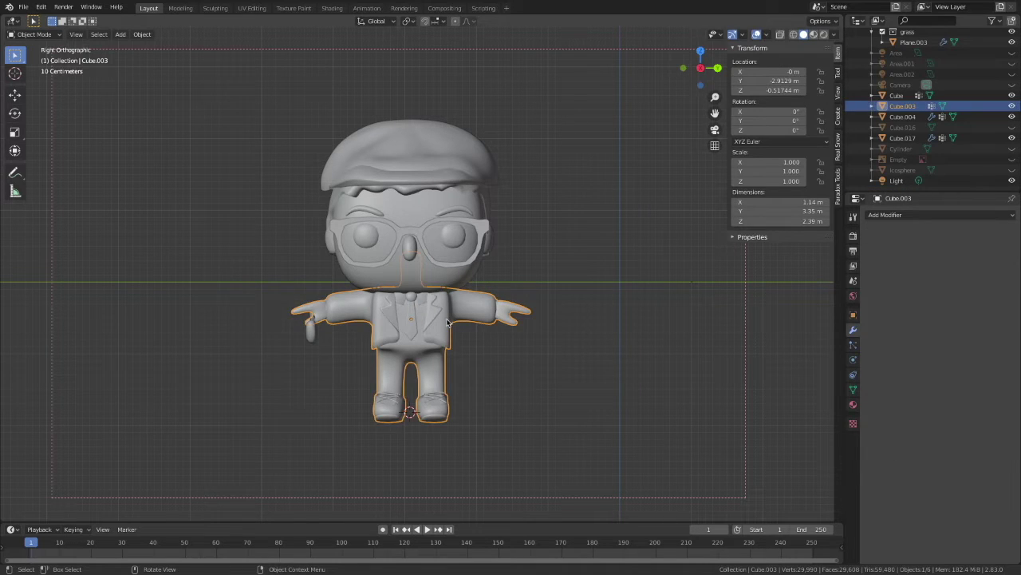
pyautogui.keyDown('shift'); pyautogui.click(450, 277); pyautogui.keyUp('shift')
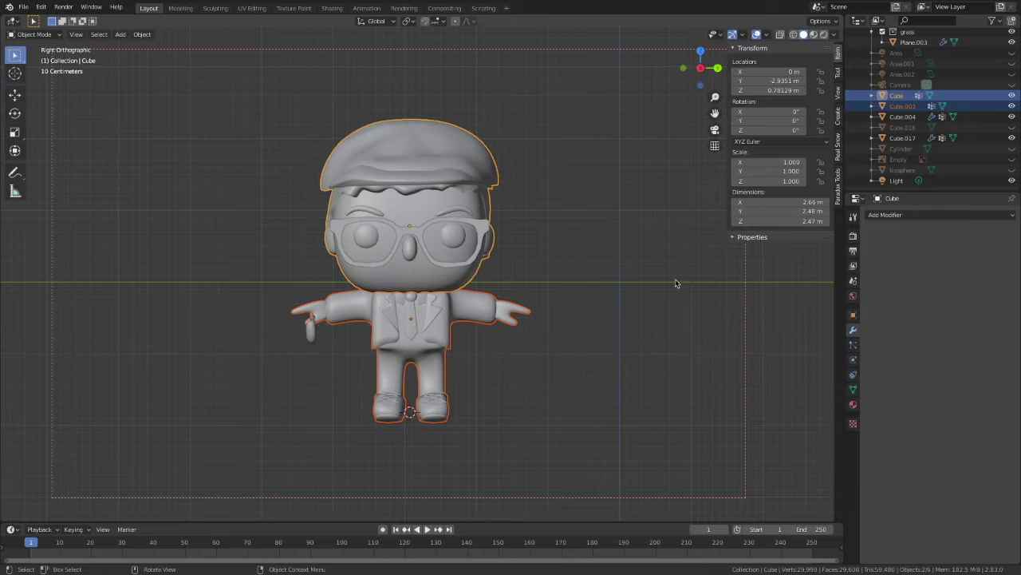
pyautogui.click(624, 276)
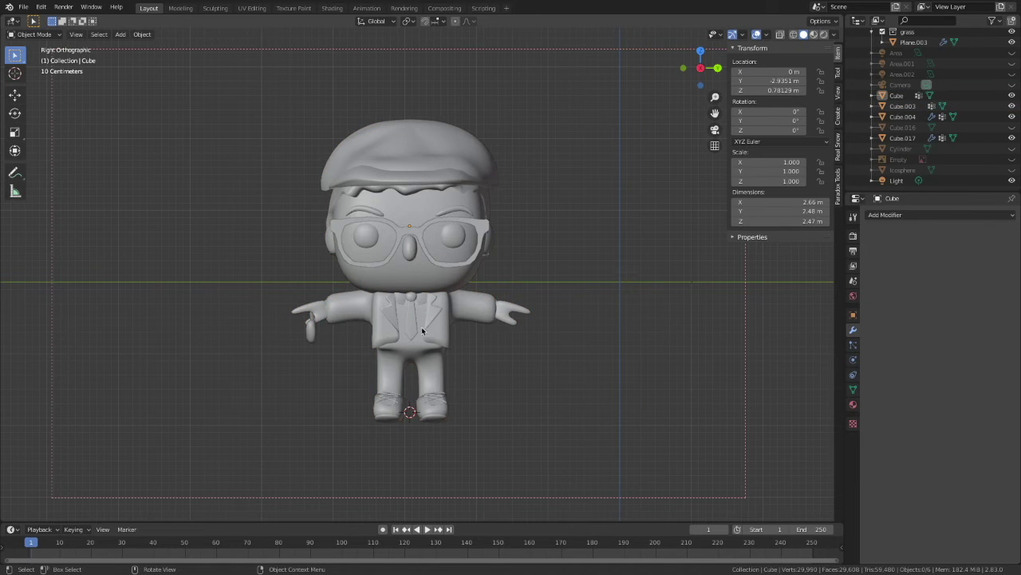
# Apply the scale transform to the body mesh and to the head mesh
pyautogui.click(422, 333)
pyautogui.hotkey('shift', 's')
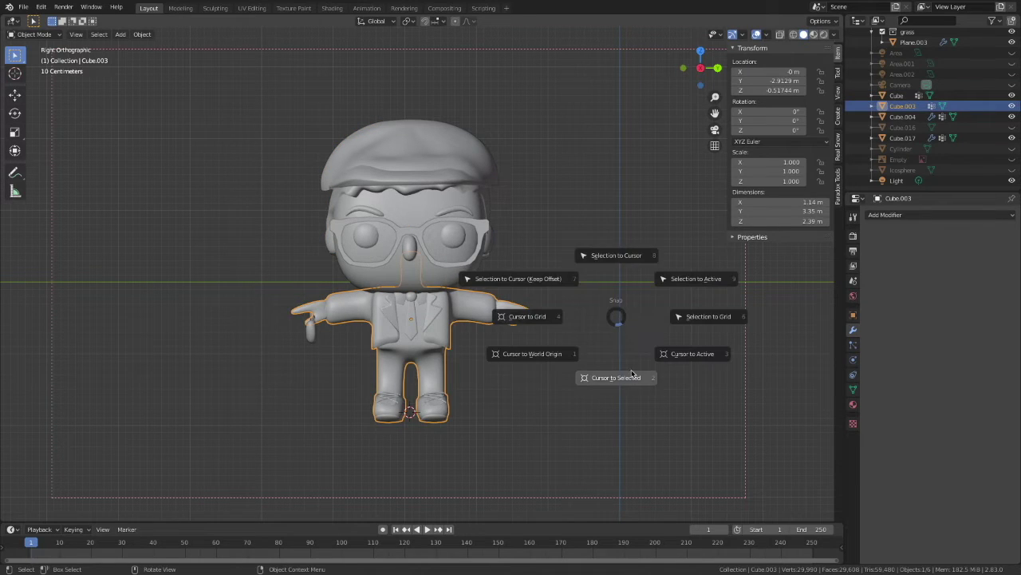
pyautogui.press('Escape')
pyautogui.rightClick(625, 252)
pyautogui.press('Escape')
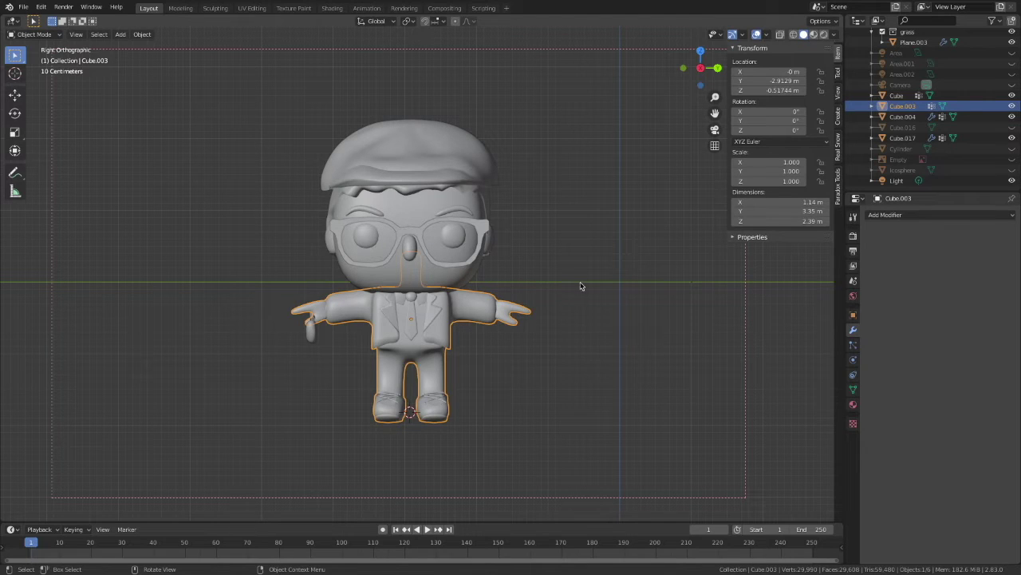
pyautogui.hotkey('ctrl', 'a')
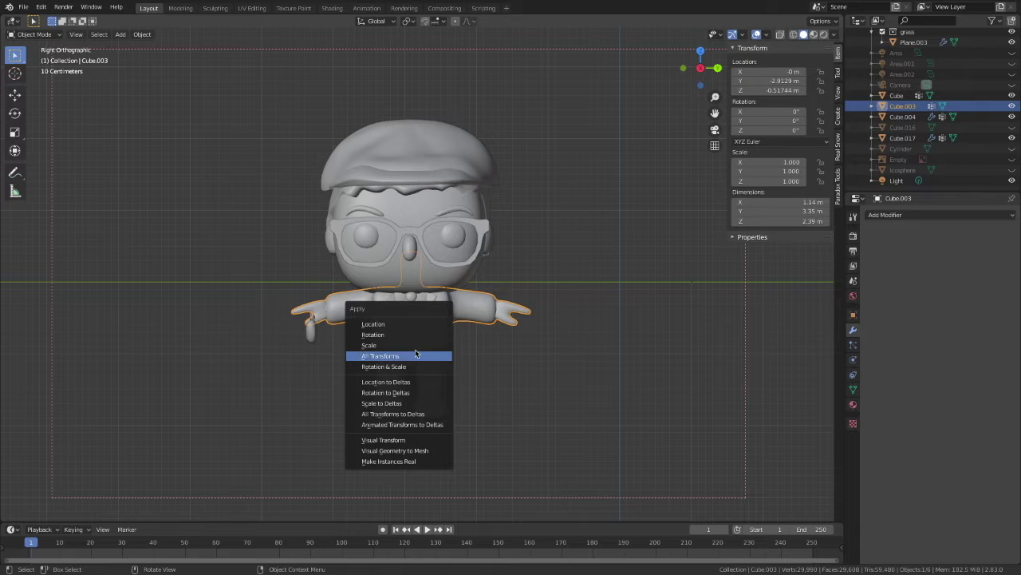
pyautogui.click(415, 345)
pyautogui.click(454, 182)
pyautogui.hotkey('ctrl', 'a')
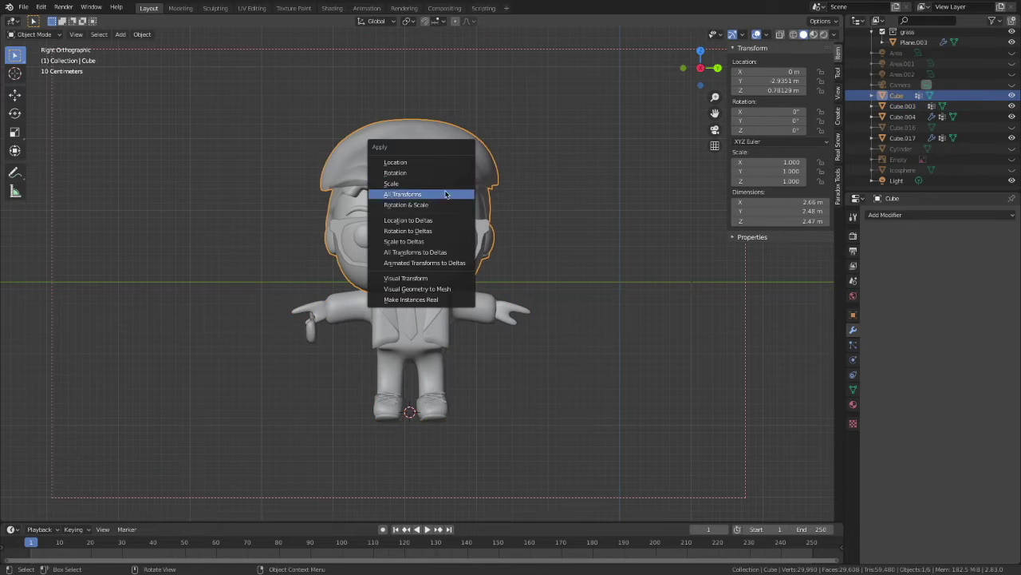
pyautogui.click(446, 189)
pyautogui.hotkey('shift', 'a')
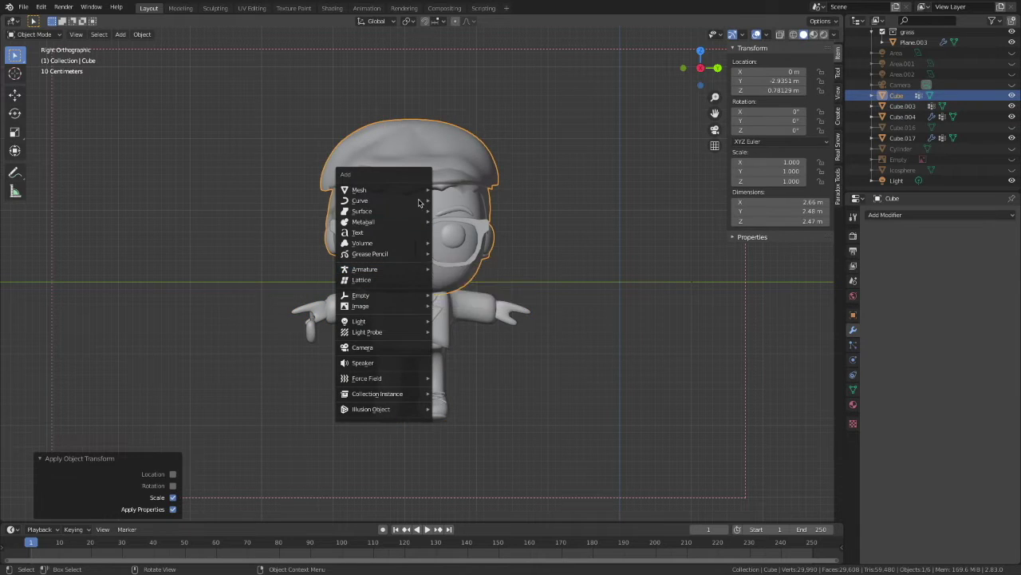
pyautogui.moveTo(418, 192)
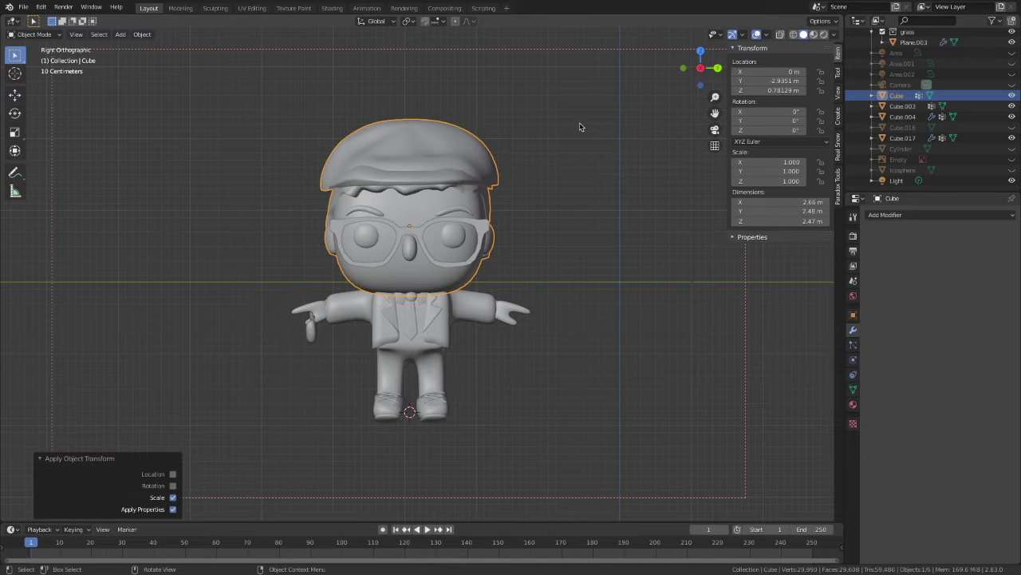
# Try rotating the head, body and golf club together about the global Z axis by 90° and 270°, and undo the rotation
pyautogui.keyDown('shift'); pyautogui.click(409, 321); pyautogui.keyUp('shift')
pyautogui.keyDown('shift'); pyautogui.click(311, 336); pyautogui.keyUp('shift')
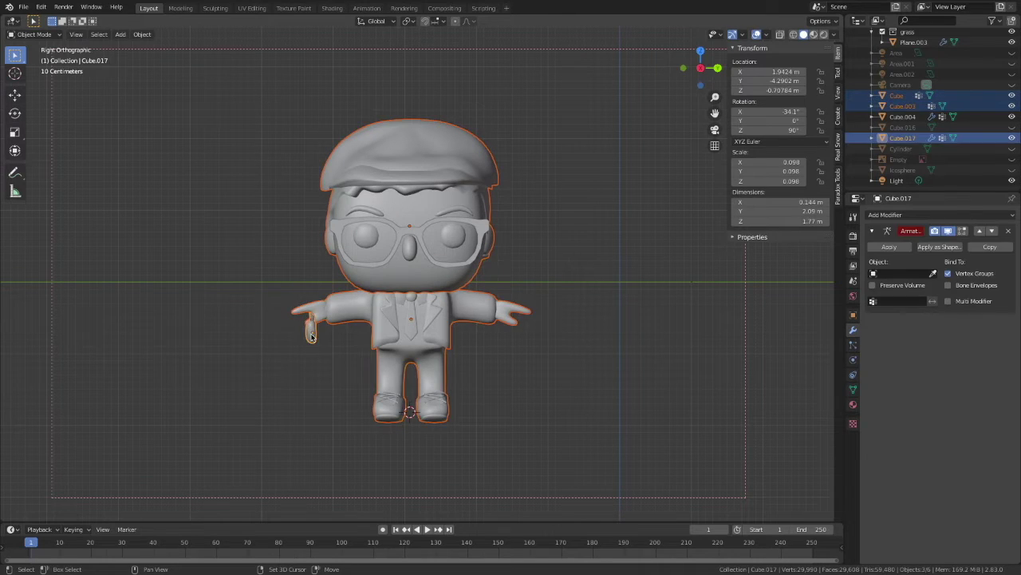
pyautogui.write('rz90')
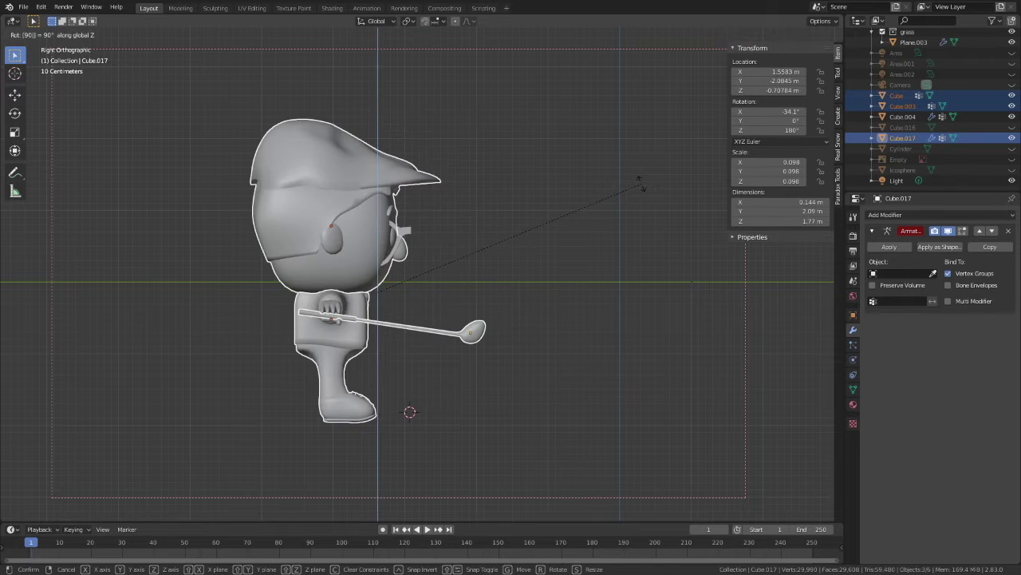
pyautogui.press('Escape')
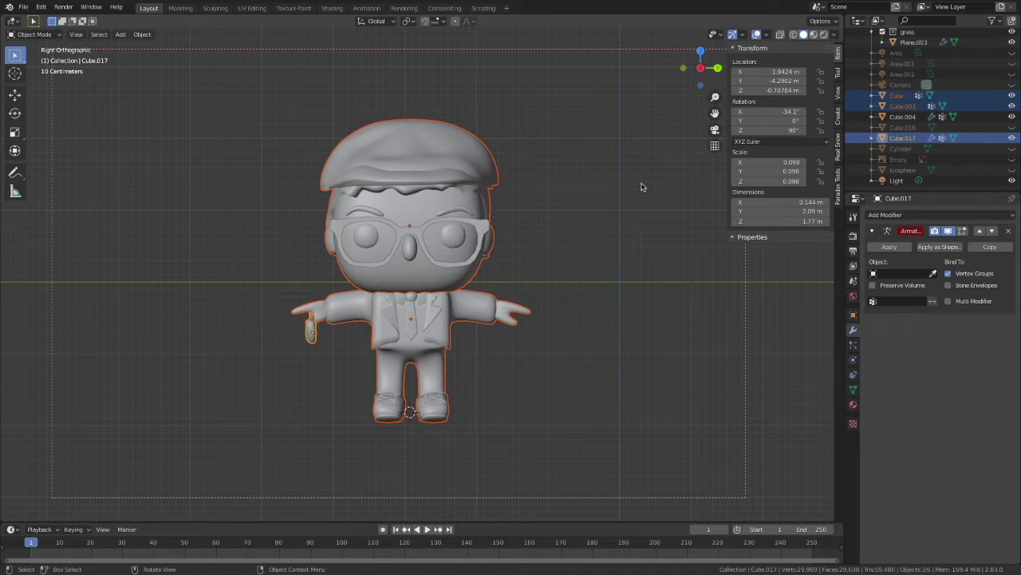
pyautogui.write('rz270')
pyautogui.press('Return')
pyautogui.moveTo(587, 313); pyautogui.dragTo(699, 103, button='middle')
pyautogui.hotkey('ctrl', 'z')
pyautogui.click(699, 68)
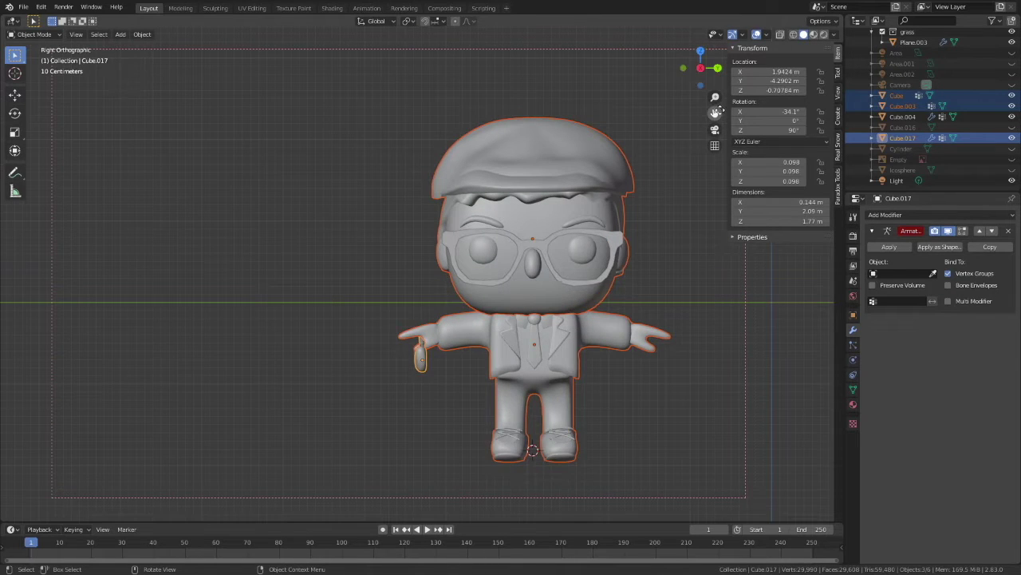
# Apply the glasses' Mirror modifier and remove their Armature modifier
pyautogui.moveTo(716, 112); pyautogui.dragTo(630, 113)
pyautogui.click(531, 235)
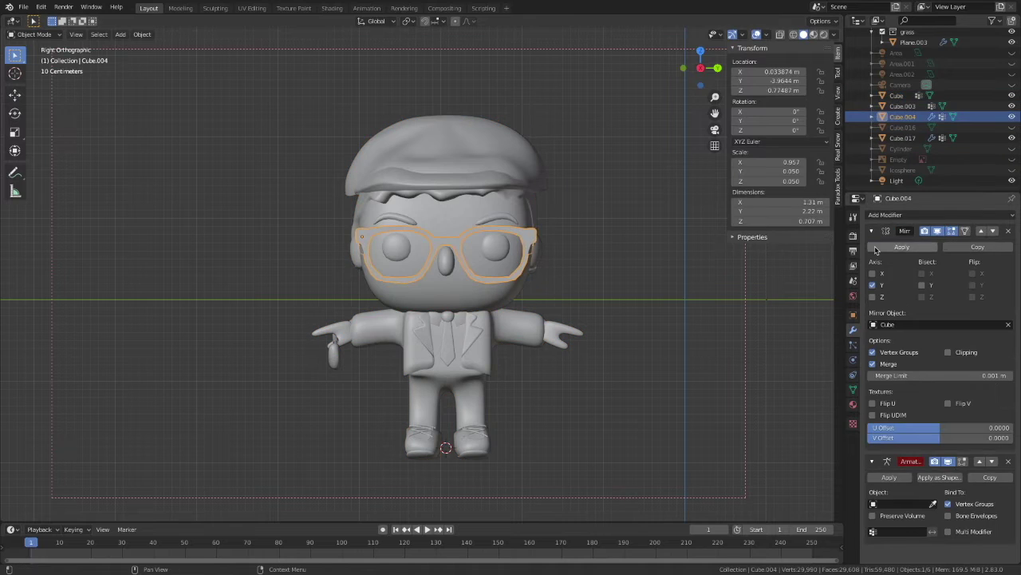
pyautogui.click(875, 247)
pyautogui.click(1010, 232)
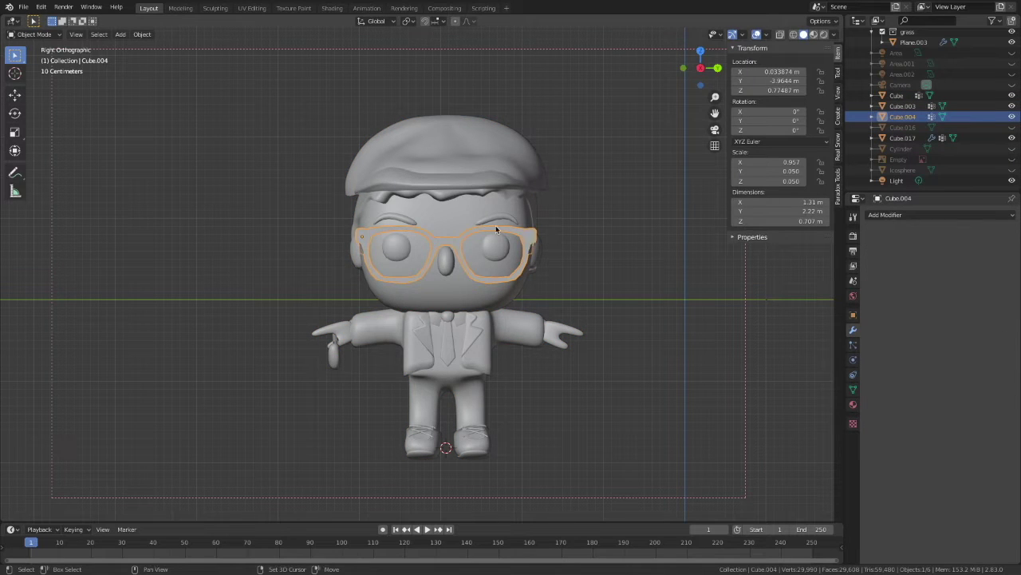
# Join the glasses into the head mesh and clear the selection
pyautogui.keyDown('shift'); pyautogui.click(461, 221); pyautogui.keyUp('shift')
pyautogui.hotkey('ctrl', 'j')
pyautogui.click(611, 269)
# Inspect the head with its joined glasses in rendered shading and return to solid shading
pyautogui.moveTo(611, 269); pyautogui.dragTo(611, 269, button='middle')
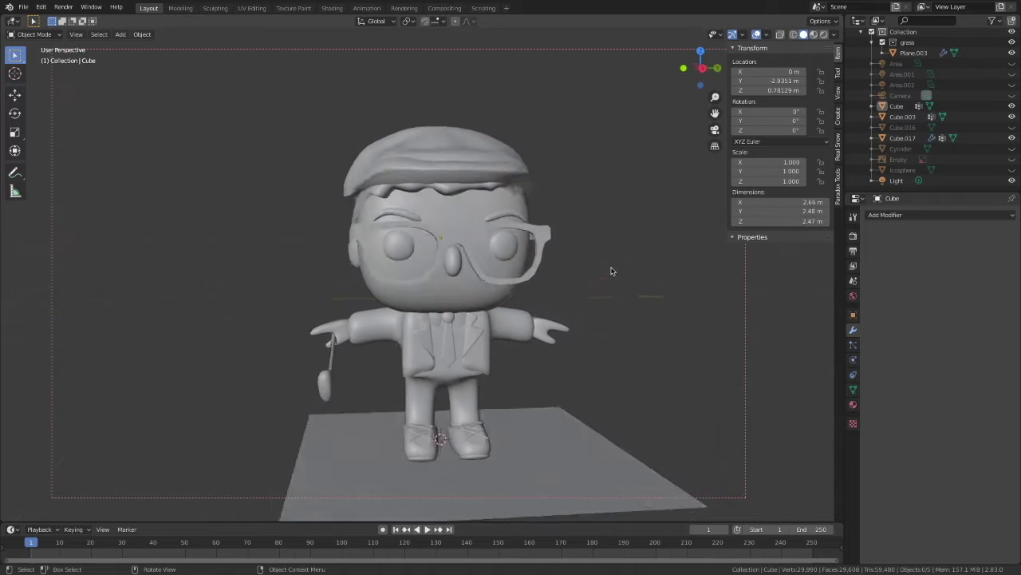
pyautogui.click(701, 67)
pyautogui.click(822, 35)
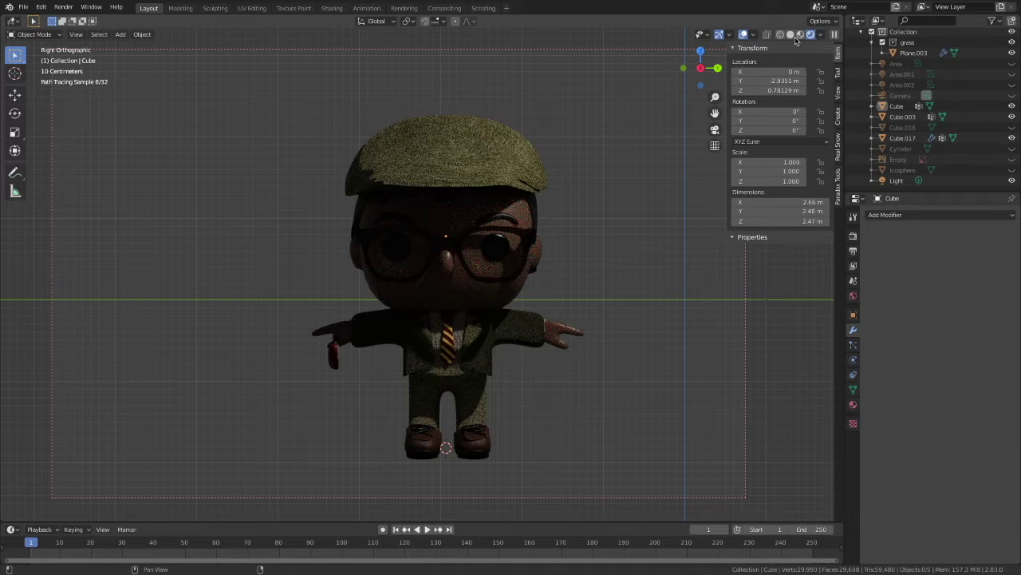
pyautogui.click(790, 35)
pyautogui.scroll(3, 585, 171)
pyautogui.scroll(-2, 586, 171)
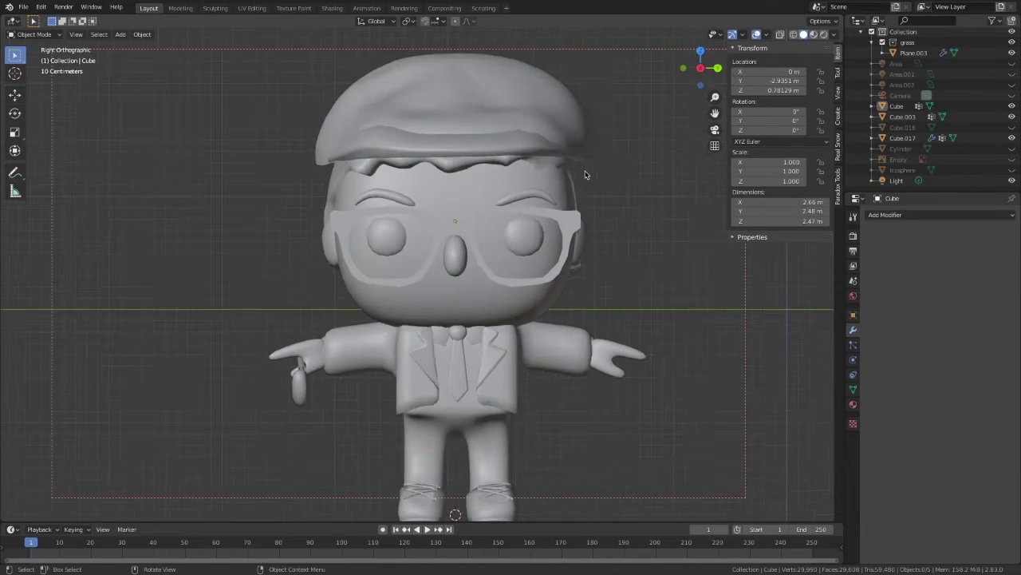
pyautogui.click(513, 249)
pyautogui.click(594, 186)
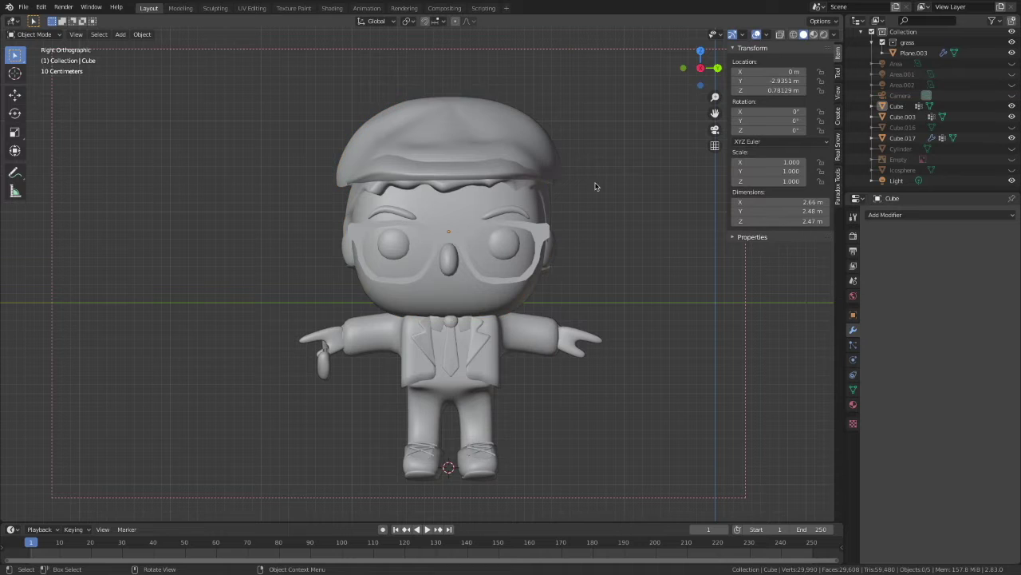
# Add a Human (Meta-Rig) armature at the character's feet and rotate it 90° about the global Z axis
pyautogui.click(519, 334)
pyautogui.moveTo(715, 114); pyautogui.dragTo(662, 81)
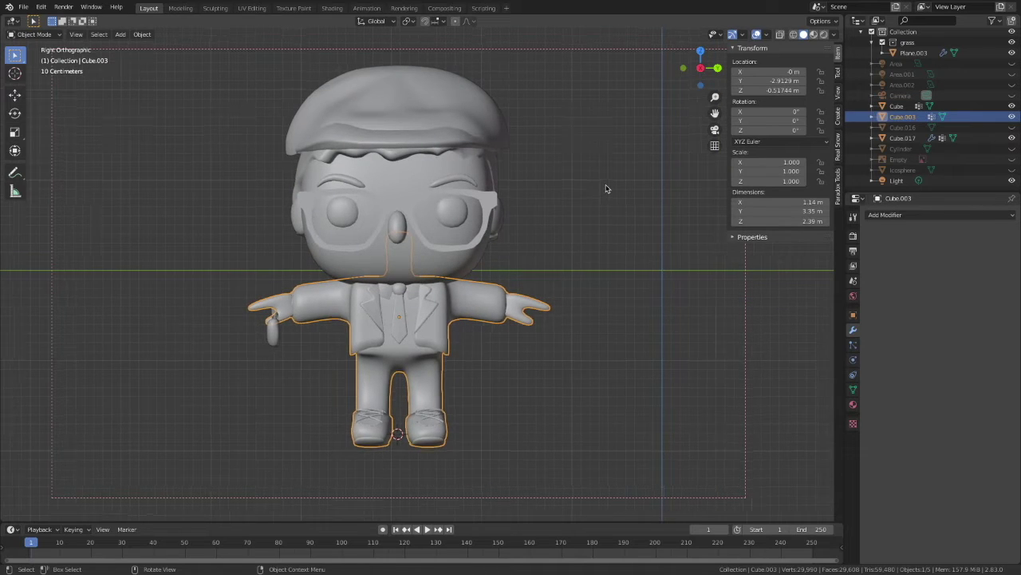
pyautogui.scroll(-1, 608, 188)
pyautogui.moveTo(715, 114); pyautogui.dragTo(729, 126)
pyautogui.hotkey('shift', 'a')
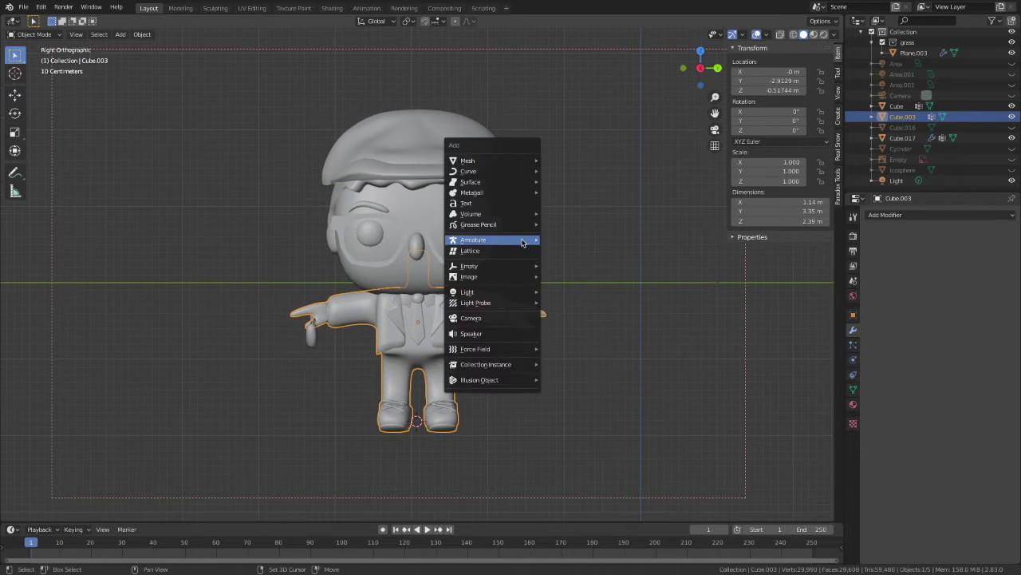
pyautogui.moveTo(519, 163)
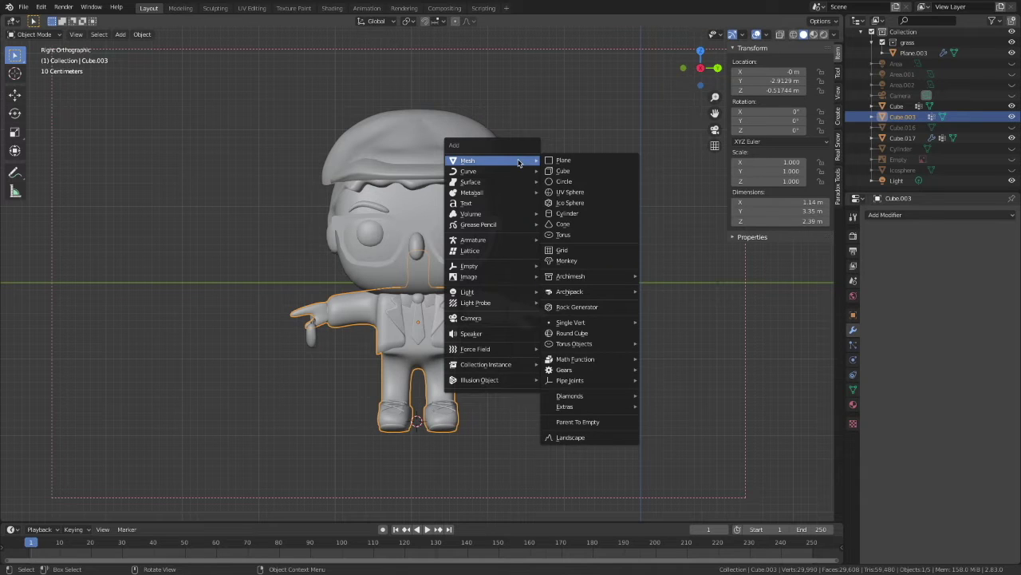
pyautogui.moveTo(526, 245)
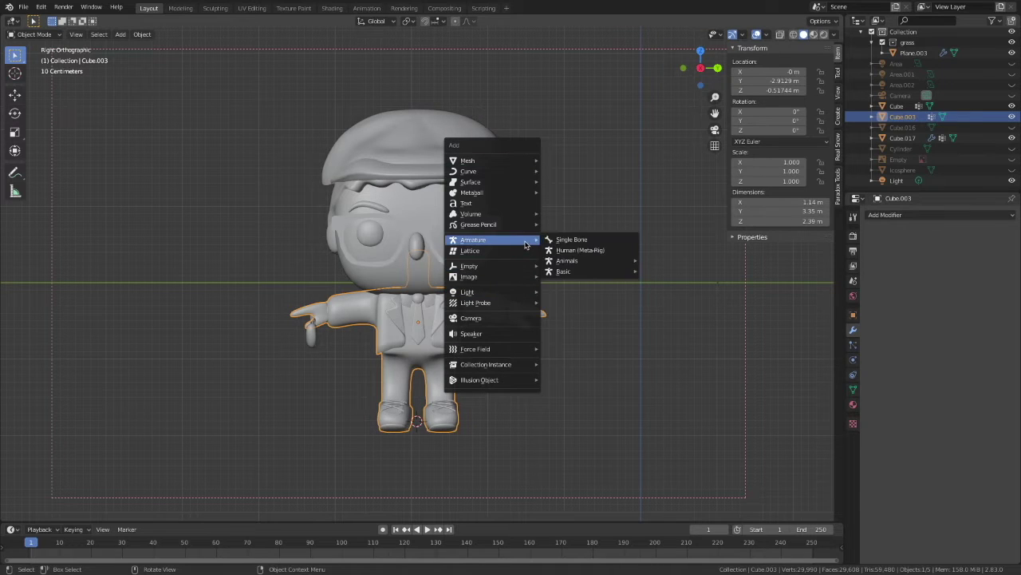
pyautogui.click(563, 250)
pyautogui.write('rz')
pyautogui.write('90')
pyautogui.press('Return')
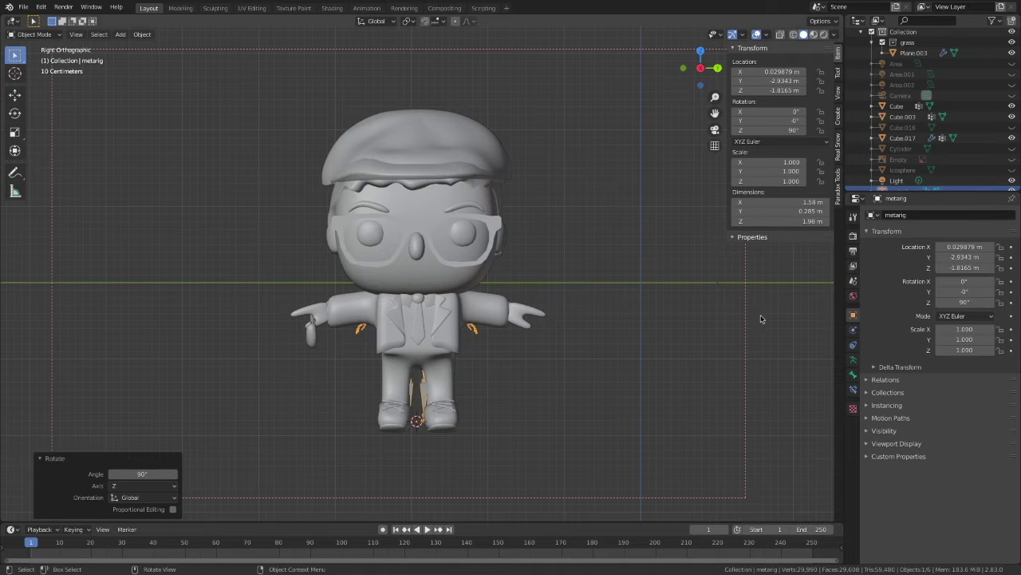
pyautogui.click(854, 389)
pyautogui.click(853, 375)
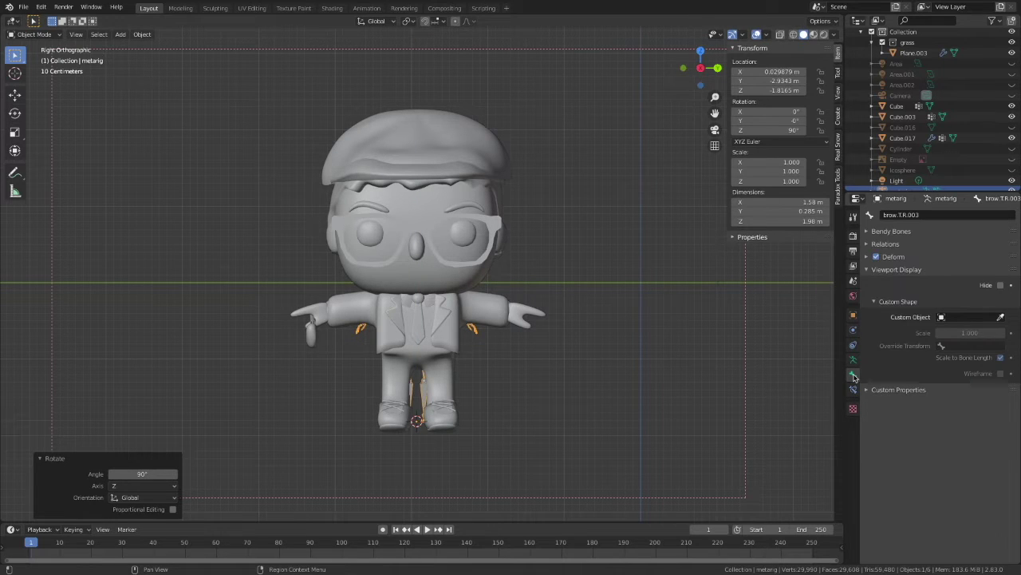
pyautogui.click(869, 270)
pyautogui.click(869, 269)
pyautogui.click(854, 360)
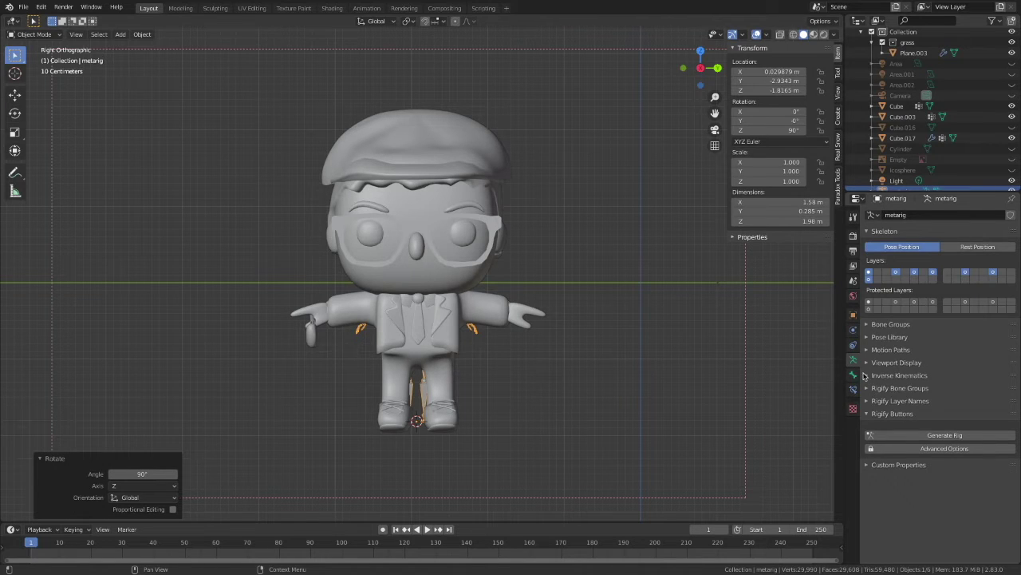
pyautogui.click(854, 374)
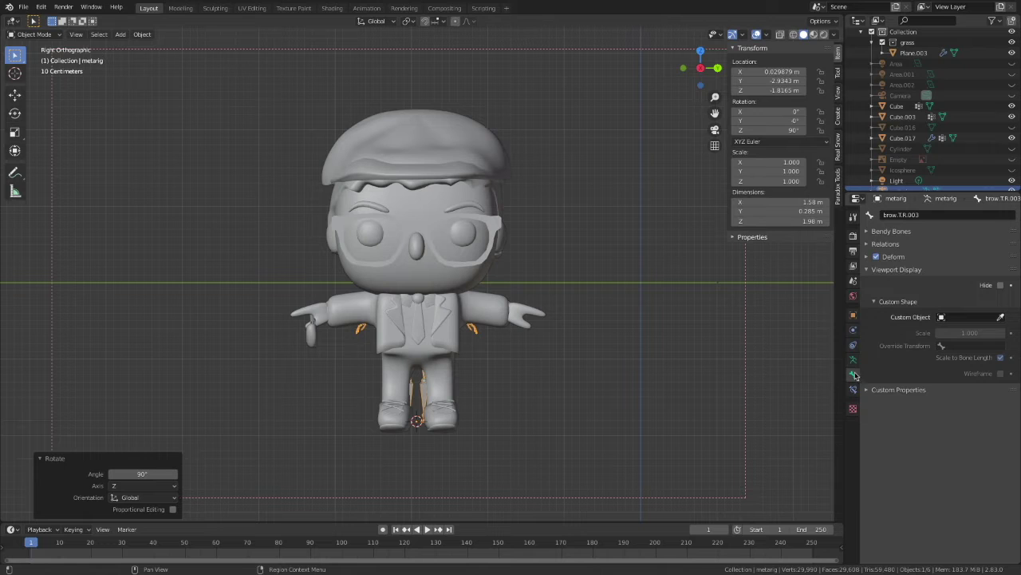
# Move the meta-rig about 1.62 m along the global X axis, out in front of the character
pyautogui.click(717, 67)
pyautogui.press('g')
pyautogui.press('x')
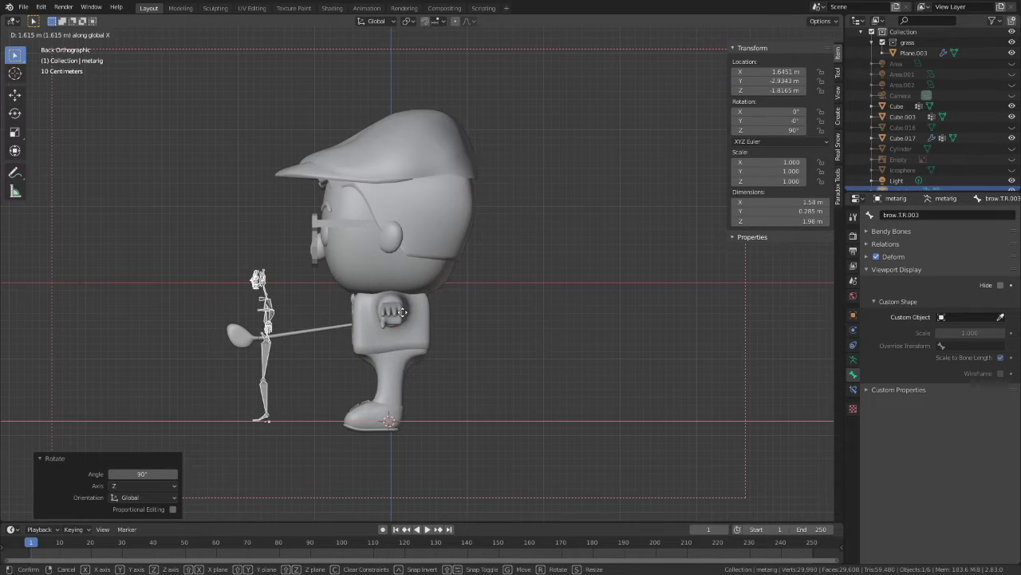
pyautogui.click(402, 311)
pyautogui.click(683, 68)
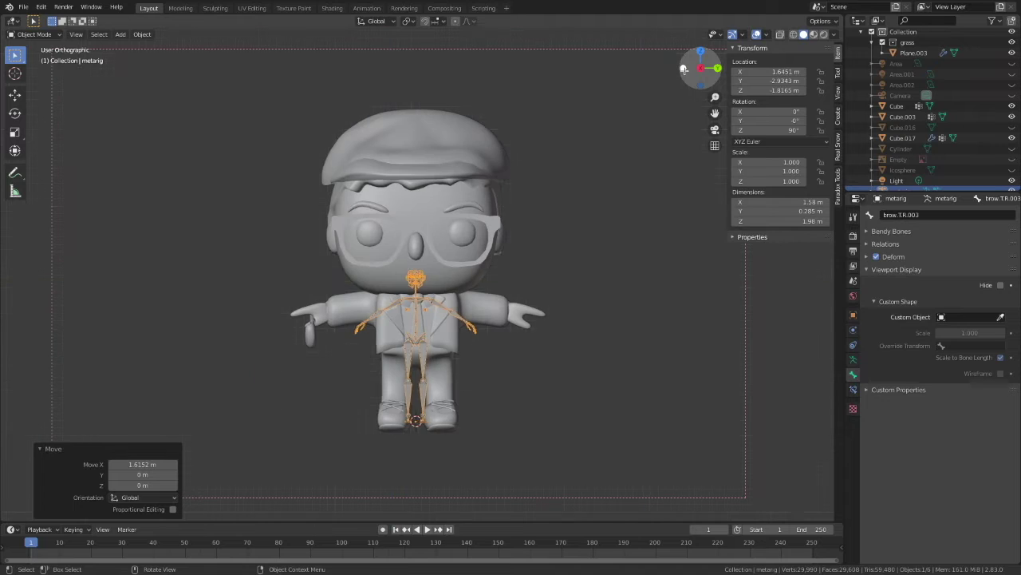
pyautogui.press('s')
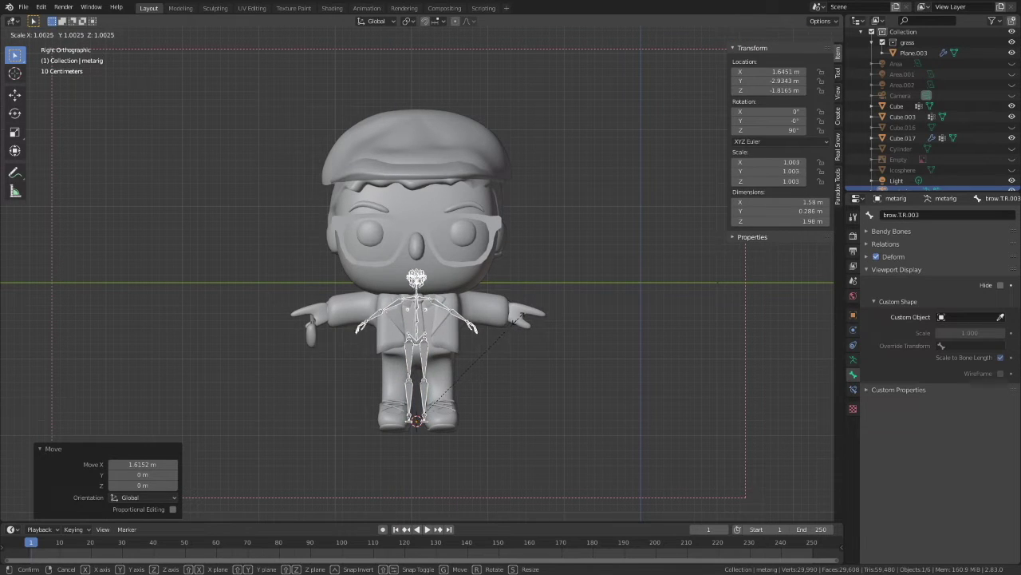
pyautogui.click(520, 320)
# Delete all the face bones of the meta-rig in Edit Mode, keeping only the single head bone above the neck
pyautogui.click(32, 34)
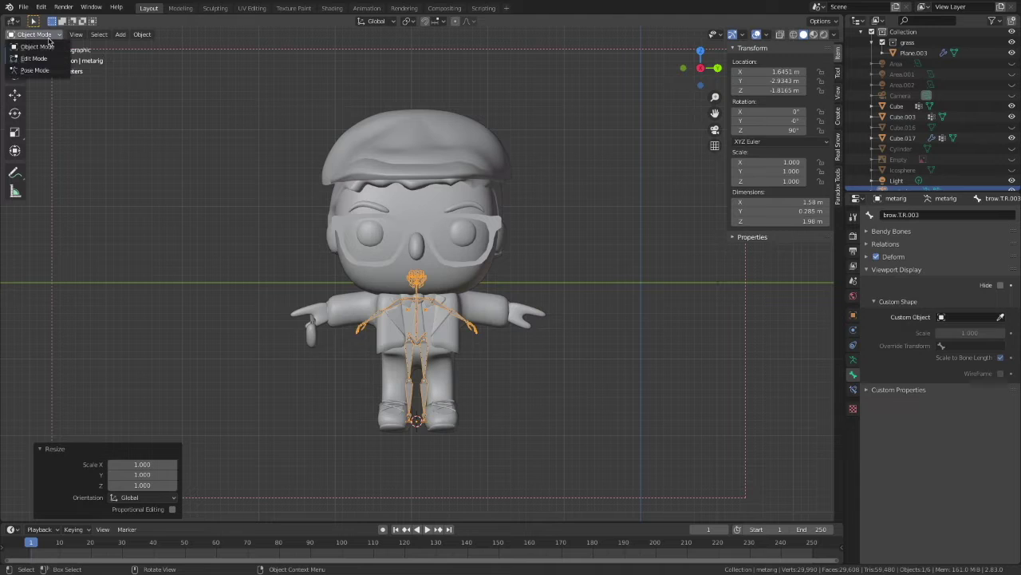
pyautogui.click(32, 57)
pyautogui.scroll(4, 221, 125)
pyautogui.scroll(2, 221, 125)
pyautogui.moveTo(368, 248); pyautogui.dragTo(447, 287)
pyautogui.press('x')
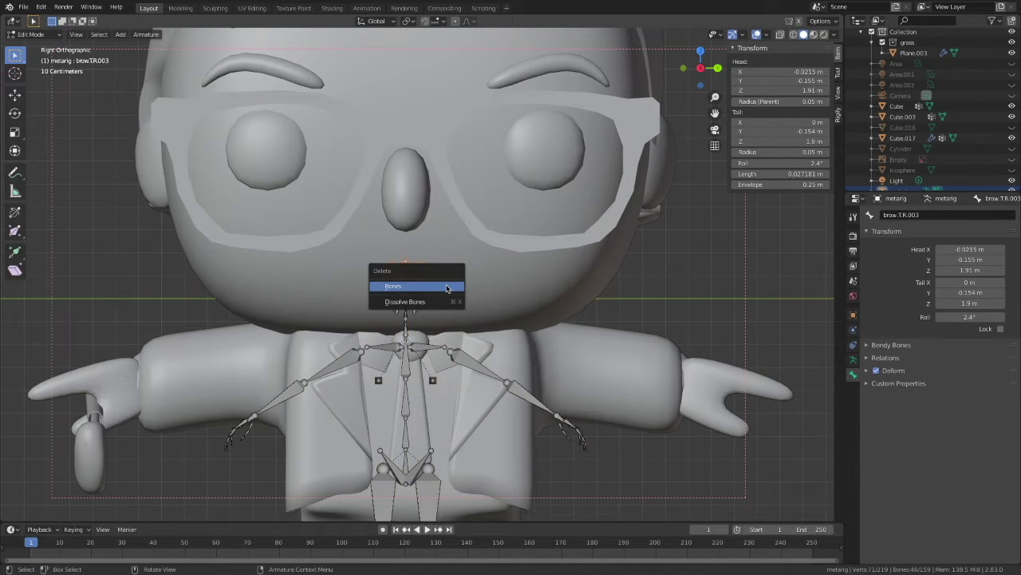
pyautogui.click(447, 287)
pyautogui.moveTo(377, 271); pyautogui.dragTo(445, 320)
pyautogui.press('x')
pyautogui.click(445, 321)
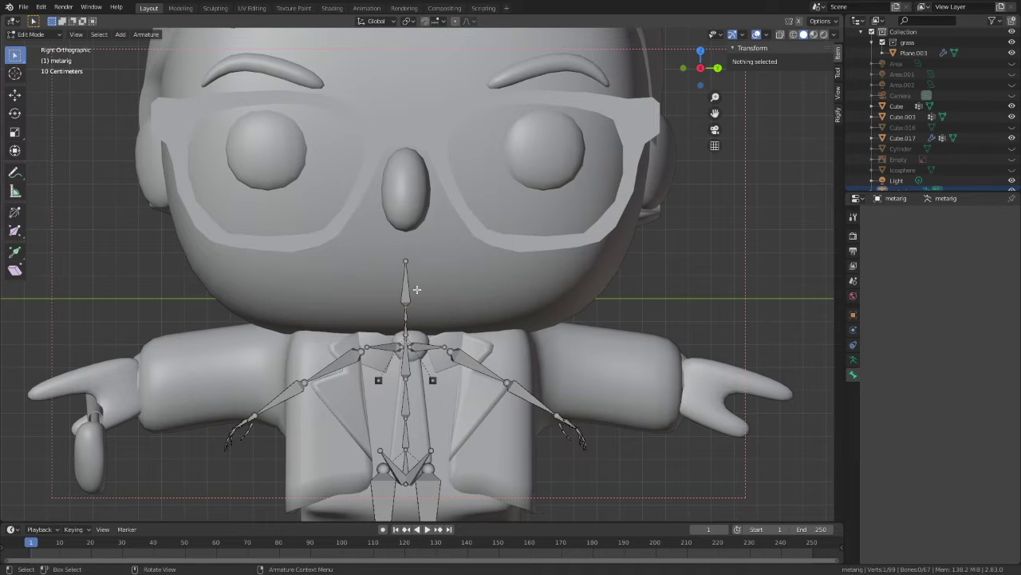
pyautogui.click(406, 269)
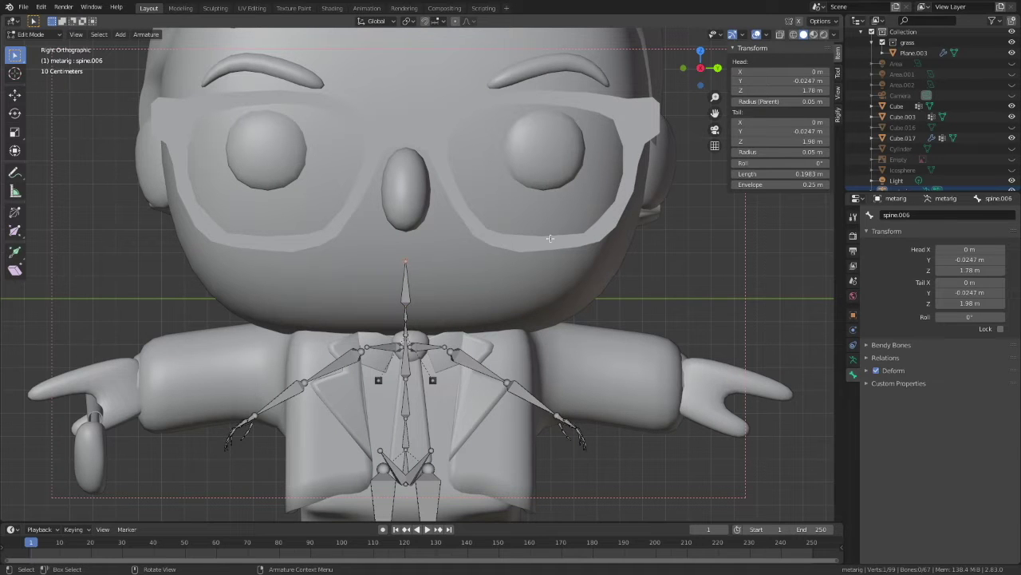
pyautogui.scroll(-3, 550, 237)
pyautogui.press('s')
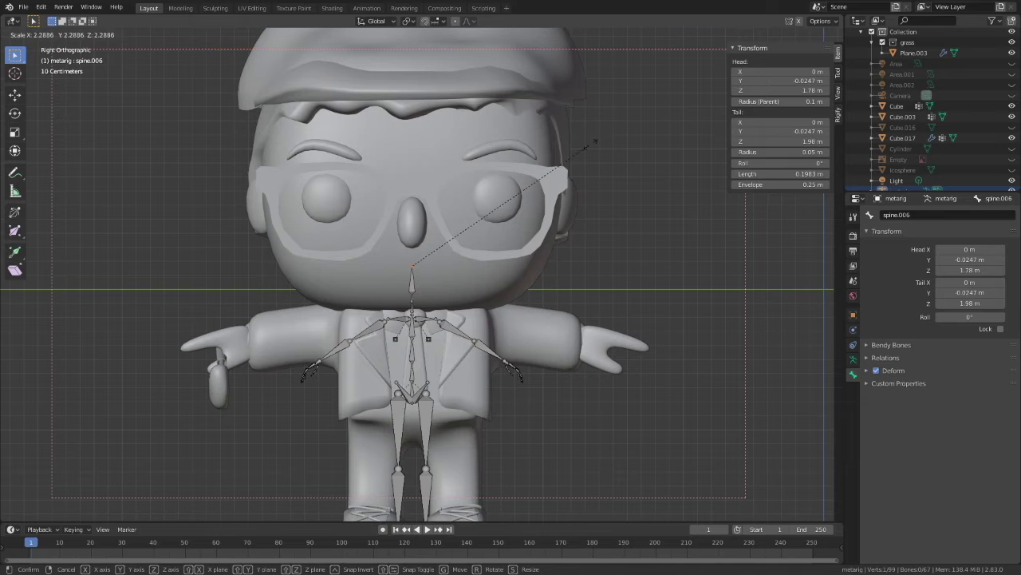
pyautogui.rightClick(468, 245)
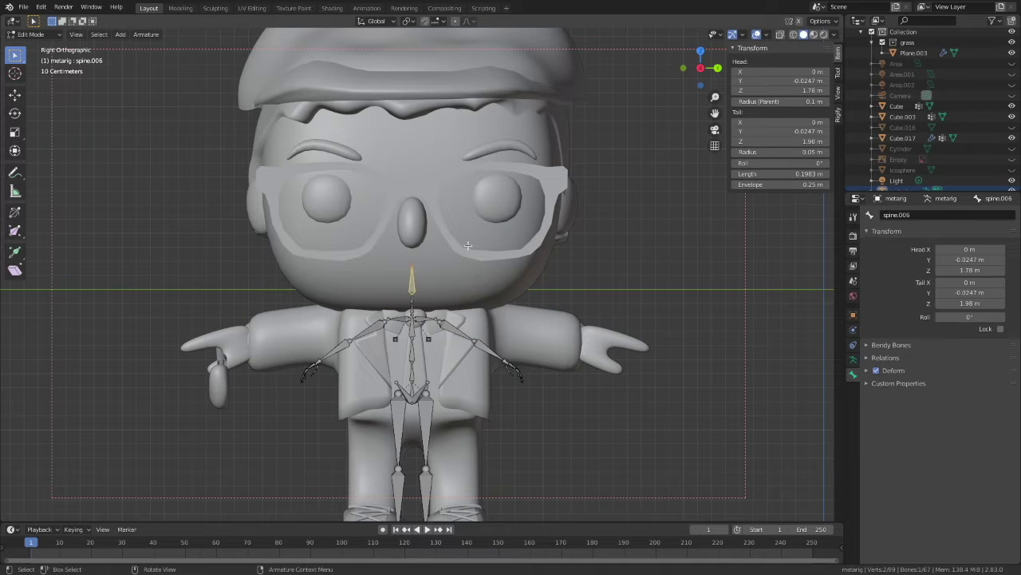
# Enlarge the head bone to about 0.79 m long and raise it along the global Z axis into the character's head
pyautogui.press('s')
pyautogui.click(558, 167)
pyautogui.press('g')
pyautogui.press('z')
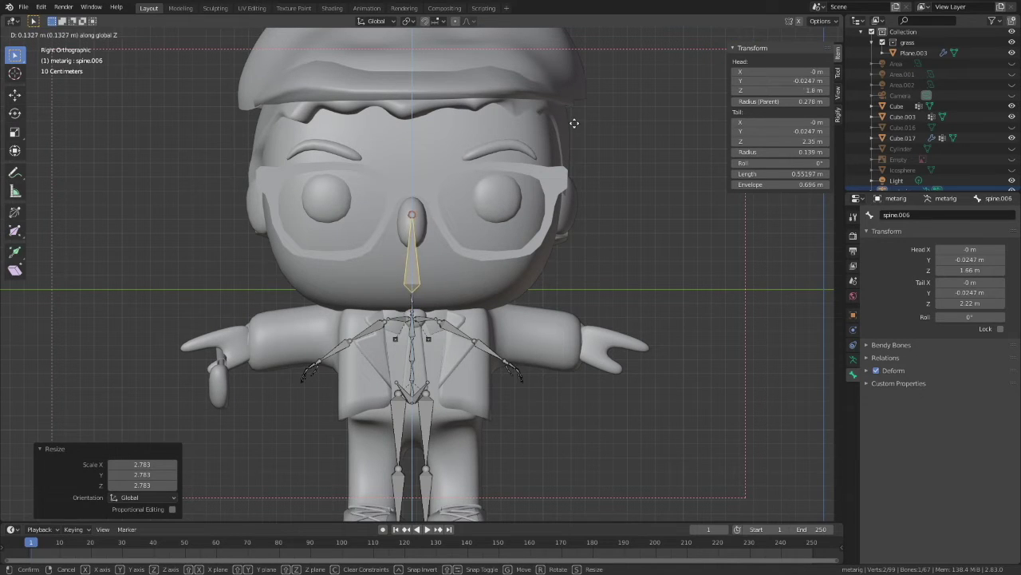
pyautogui.rightClick(573, 125)
pyautogui.press('s')
pyautogui.click(555, 202)
pyautogui.press('g')
pyautogui.press('z')
pyautogui.click(558, 196)
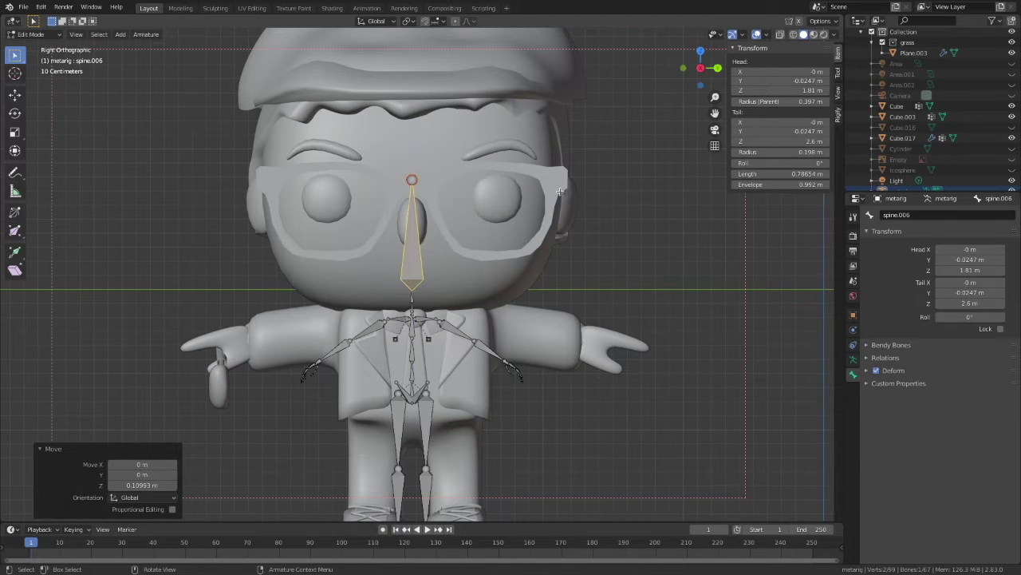
pyautogui.scroll(-1, 559, 191)
pyautogui.scroll(1, 559, 192)
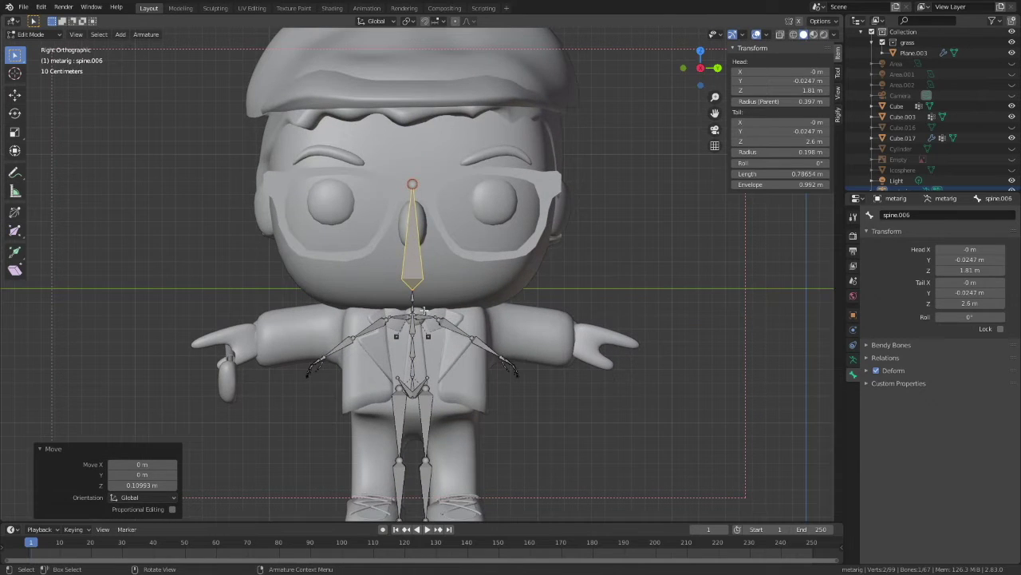
# With X-axis mirroring enabled, move the shoulder joint about 0.26 m outward to the jacket's shoulder and the elbow joint into the sleeve
pyautogui.hotkey('alt', 'a')
pyautogui.click(431, 320)
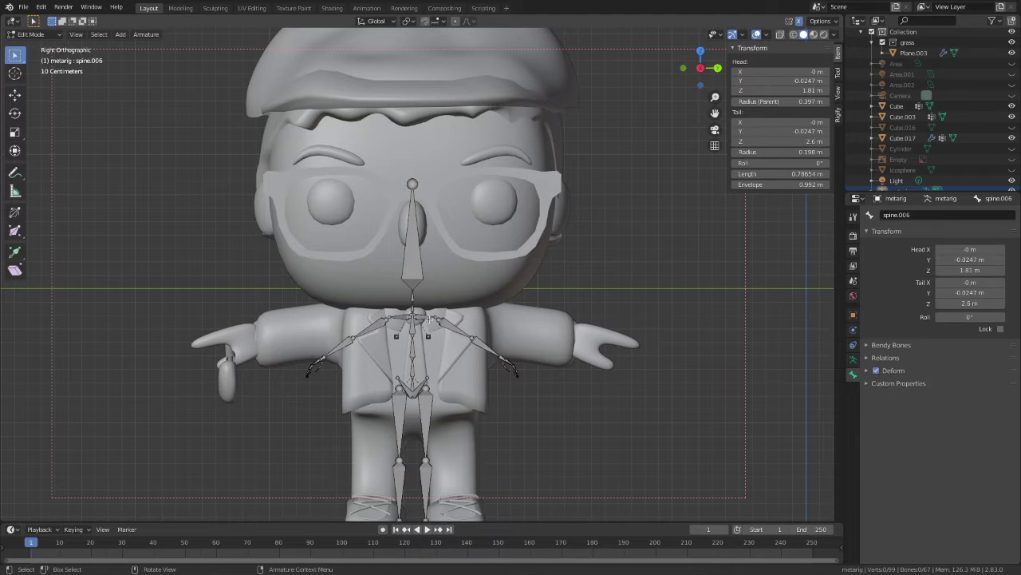
pyautogui.press('g')
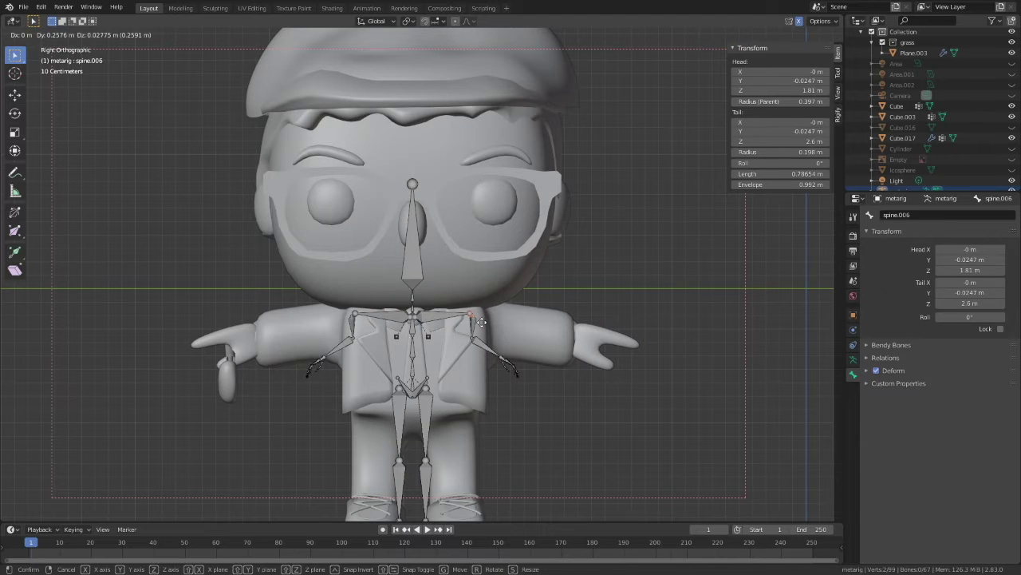
pyautogui.click(482, 321)
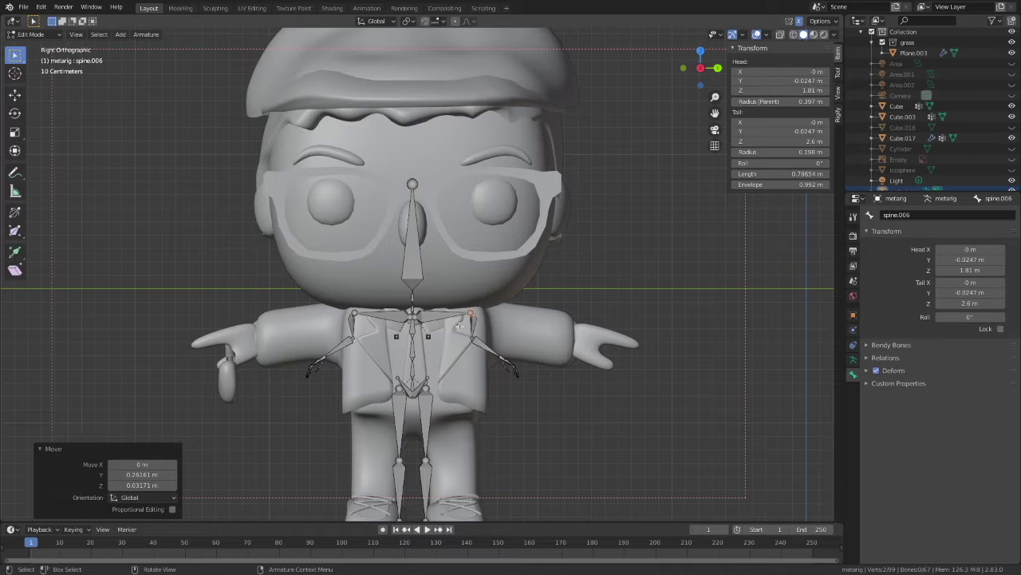
pyautogui.press('g')
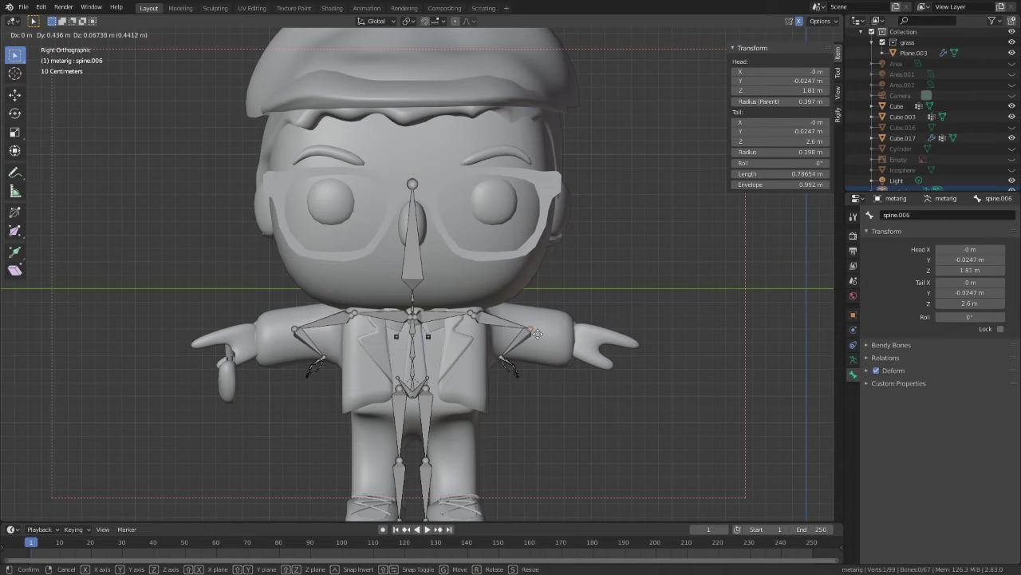
pyautogui.click(535, 335)
# Move, rotate and enlarge the hand bones so they fit inside the character's hand at the end of the sleeve
pyautogui.press('g')
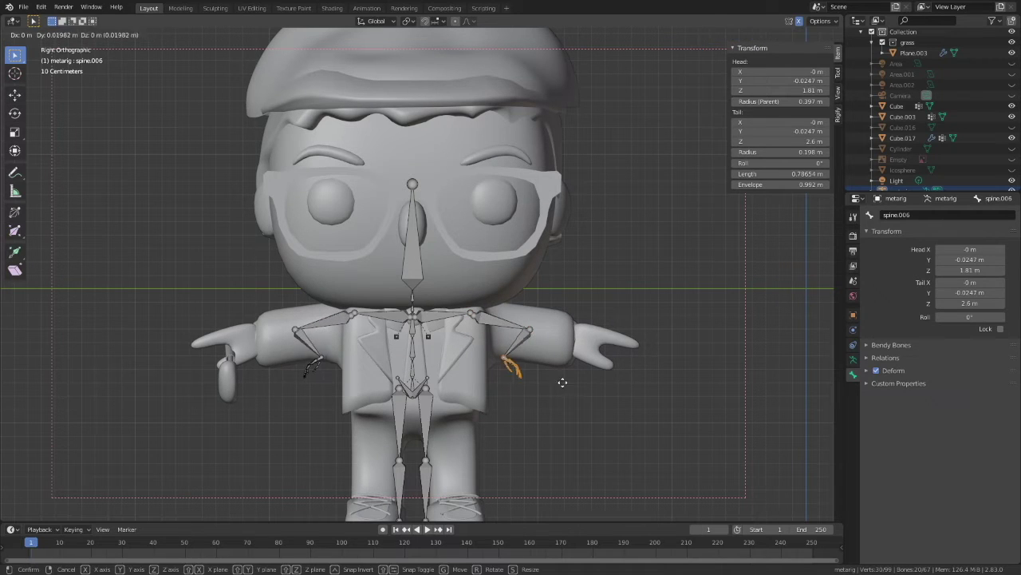
pyautogui.click(620, 371)
pyautogui.press('r')
pyautogui.click(641, 353)
pyautogui.press('g')
pyautogui.click(636, 351)
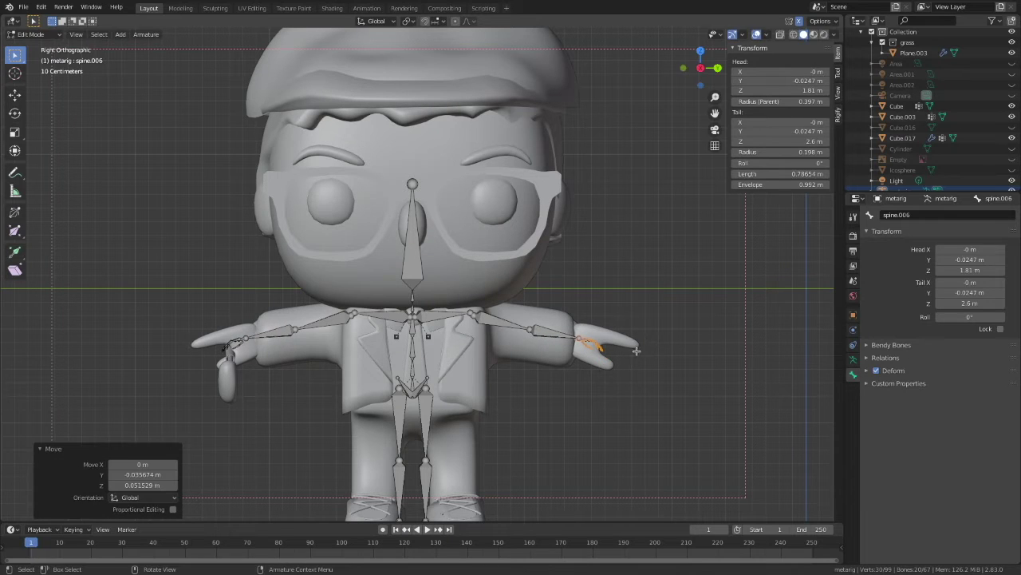
pyautogui.press('s')
pyautogui.click(666, 309)
pyautogui.press('g')
pyautogui.click(676, 316)
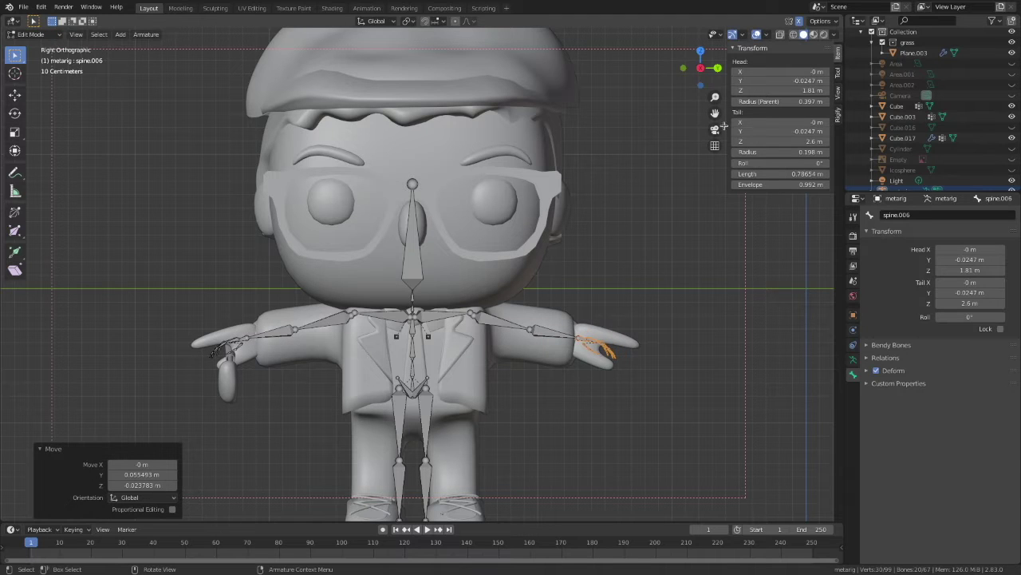
# Raise the elbow joint about 0.02 m within the sleeve
pyautogui.moveTo(715, 113); pyautogui.dragTo(743, 62)
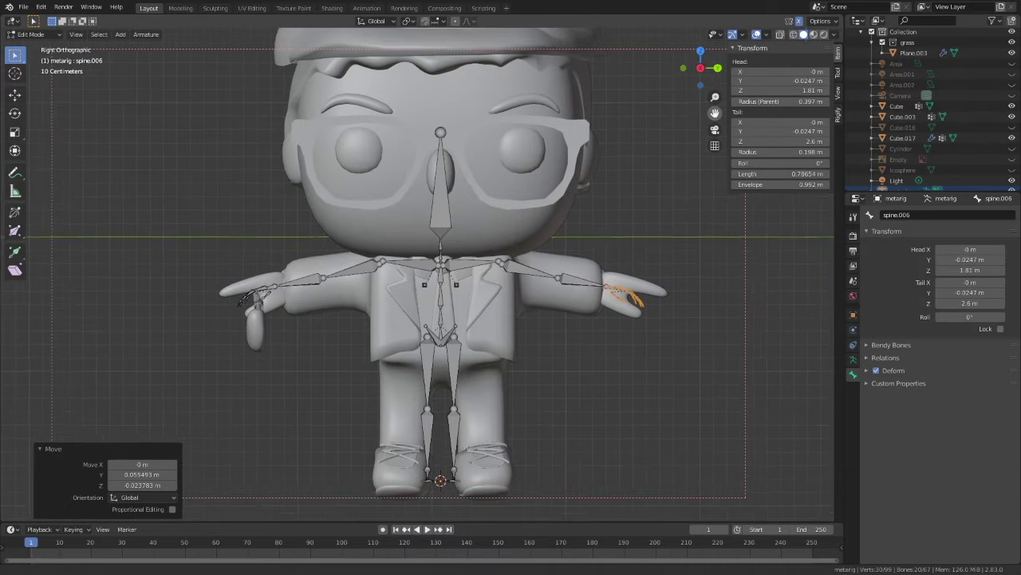
pyautogui.click(561, 278)
pyautogui.press('g')
pyautogui.click(561, 277)
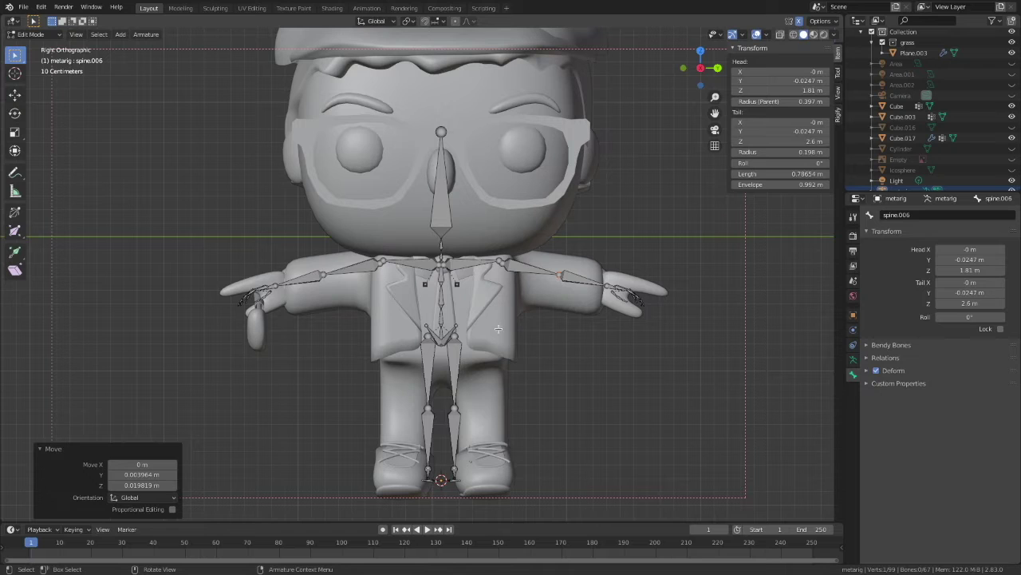
# Move the hip joints about 0.24 m outward and 0.18 m down, and lower the pelvis base joint about 0.17 m along Z
pyautogui.click(461, 340)
pyautogui.press('g')
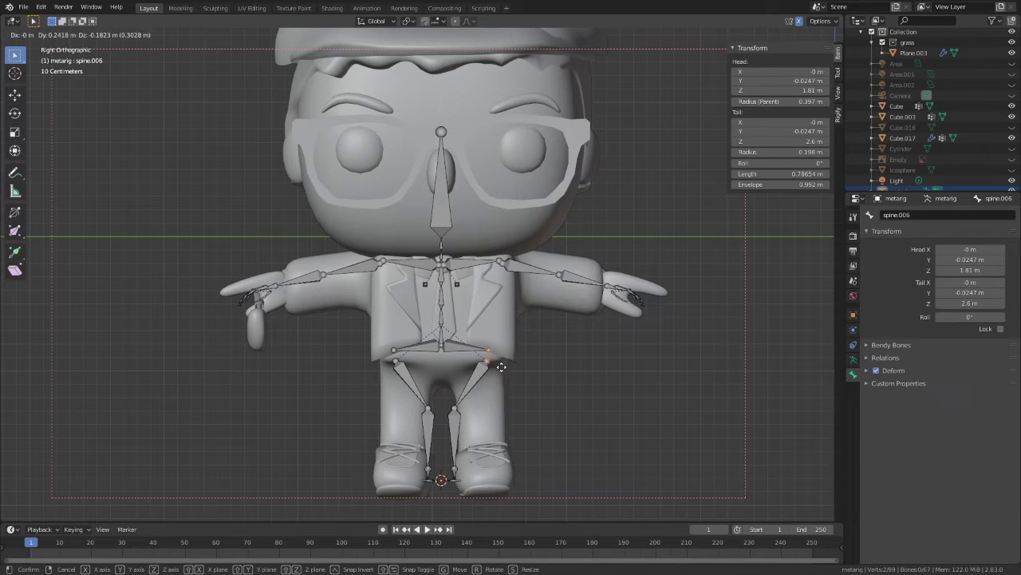
pyautogui.click(501, 366)
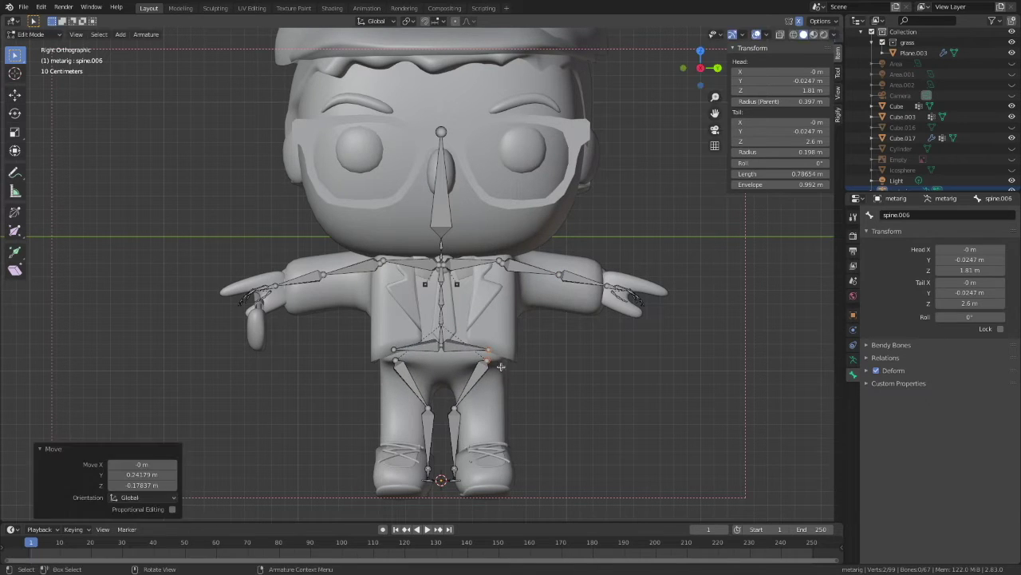
pyautogui.click(446, 353)
pyautogui.press('g')
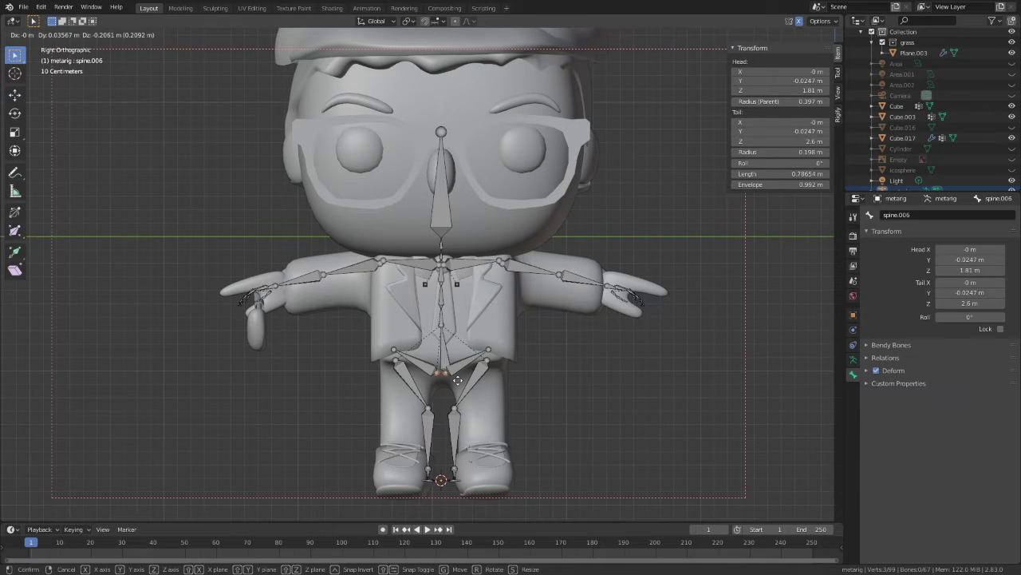
pyautogui.press('z')
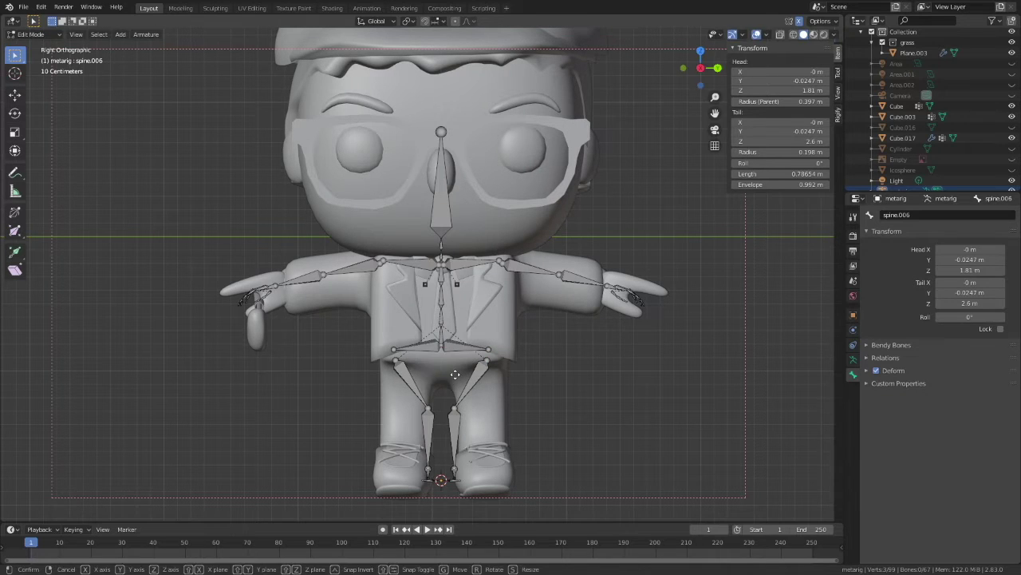
pyautogui.click(458, 397)
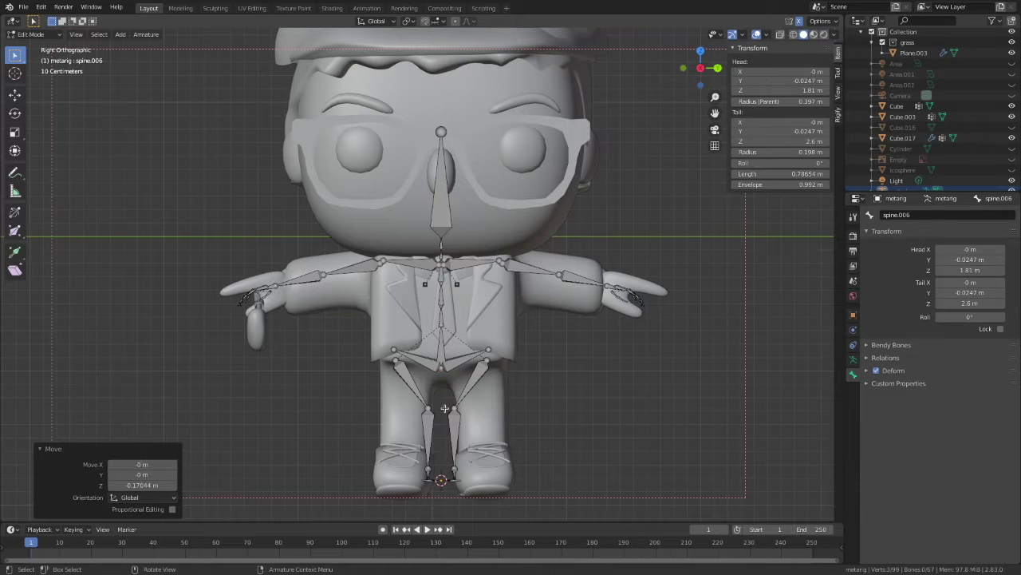
# Move the knee joint about 0.21 m outward into the trouser leg and shift the hip joints about 0.04 m inward above it
pyautogui.click(446, 408)
pyautogui.press('g')
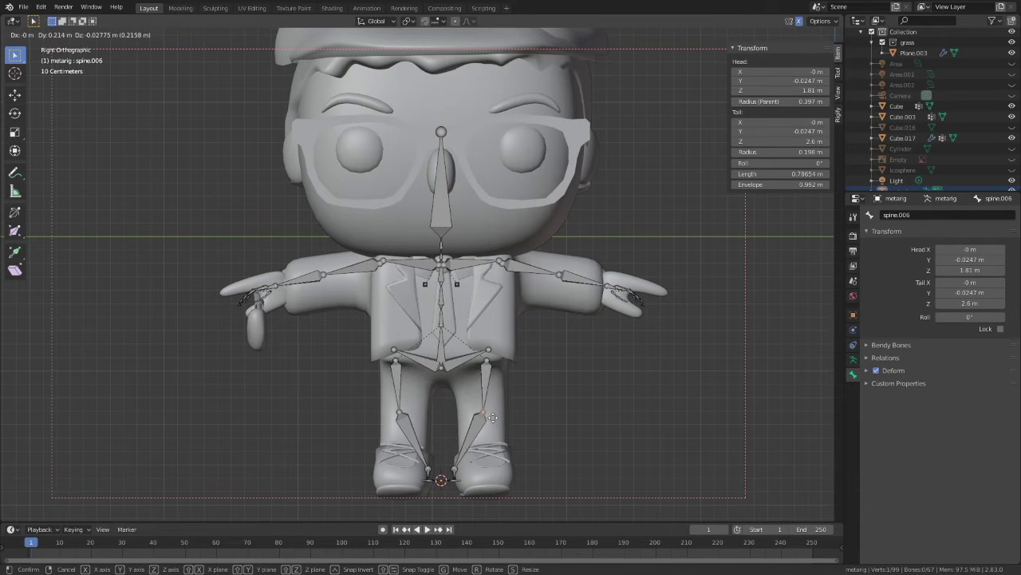
pyautogui.click(493, 417)
pyautogui.moveTo(475, 336); pyautogui.dragTo(498, 363)
pyautogui.press('g')
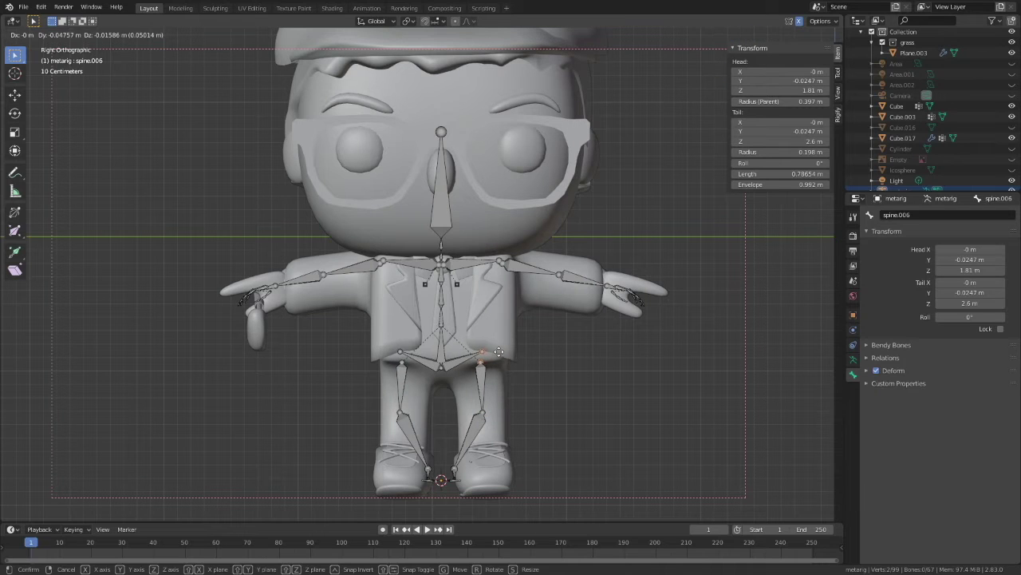
pyautogui.click(498, 348)
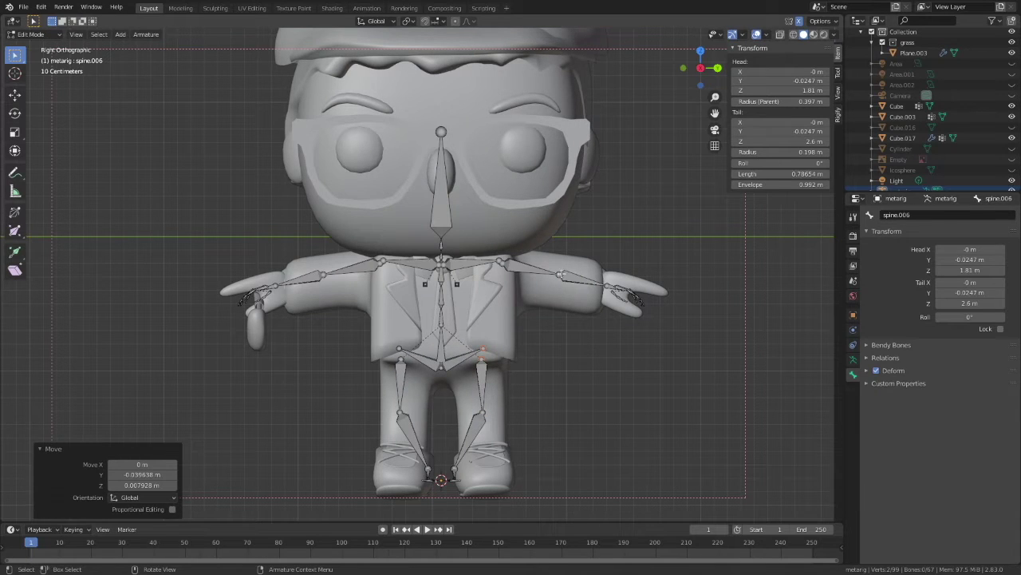
# Move the ankle and foot bones about 0.23 m outward into the character's shoe
pyautogui.moveTo(714, 113); pyautogui.dragTo(713, 43)
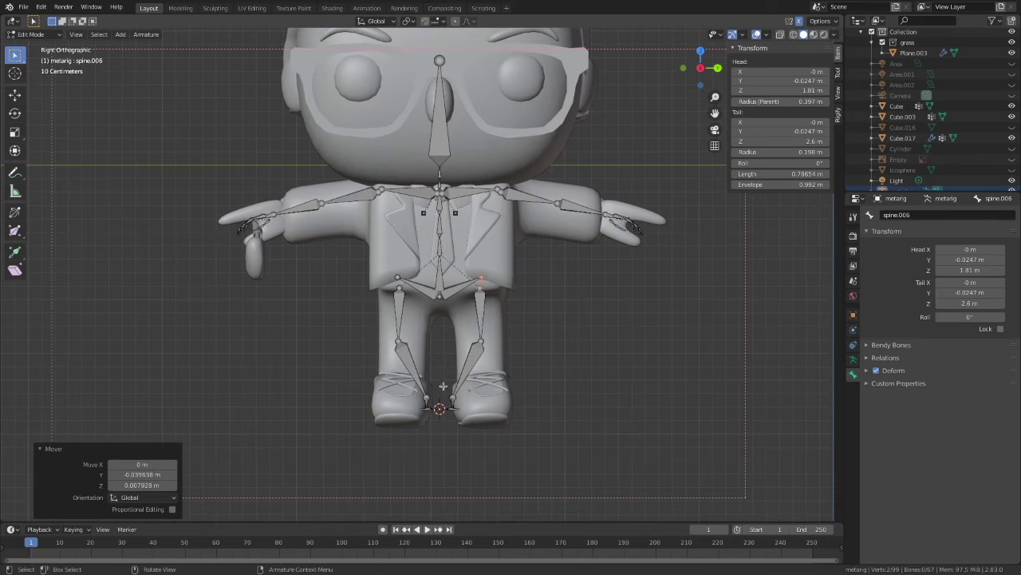
pyautogui.moveTo(442, 385); pyautogui.dragTo(469, 423)
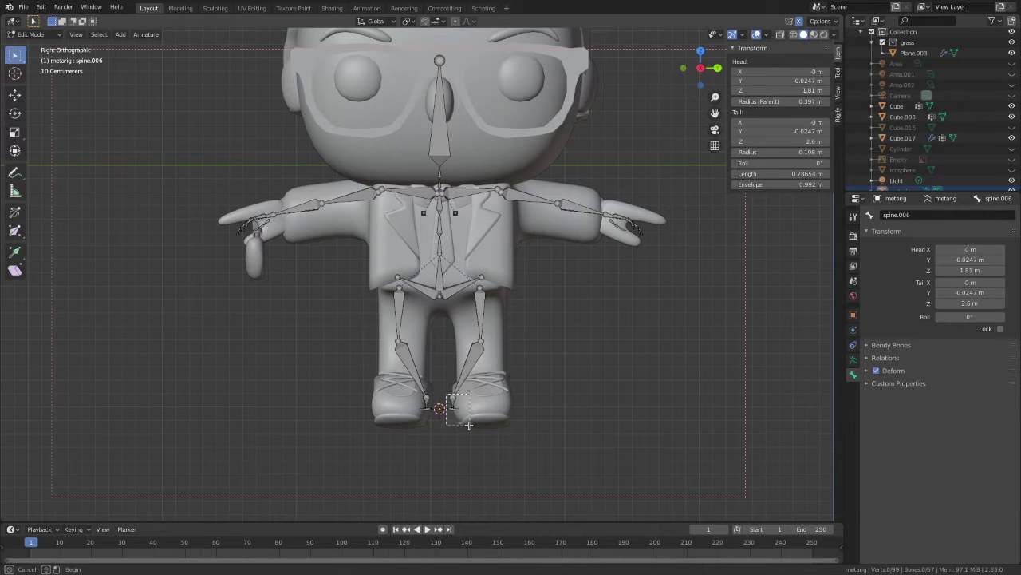
pyautogui.press('g')
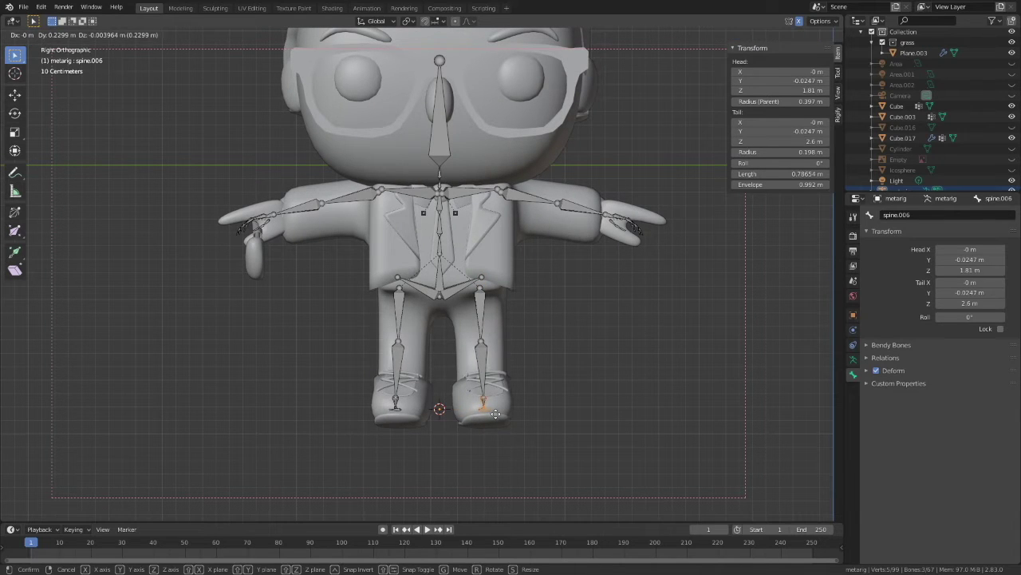
pyautogui.click(496, 413)
# In Object Mode, move the whole meta-rig about -1.62 m along the global X axis, back inside the character's body
pyautogui.click(718, 68)
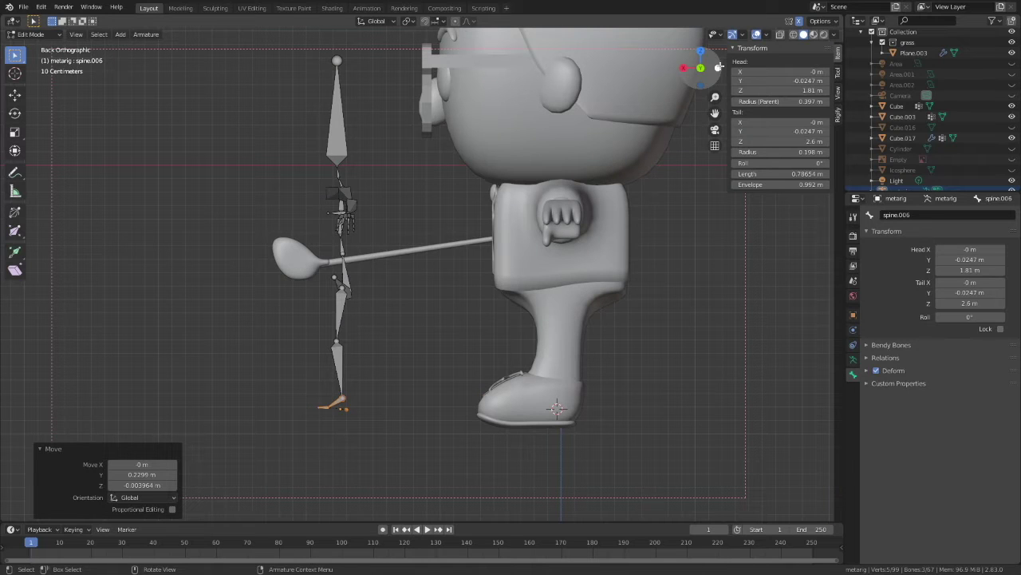
pyautogui.moveTo(485, 242); pyautogui.dragTo(487, 267, button='middle')
pyautogui.press('a')
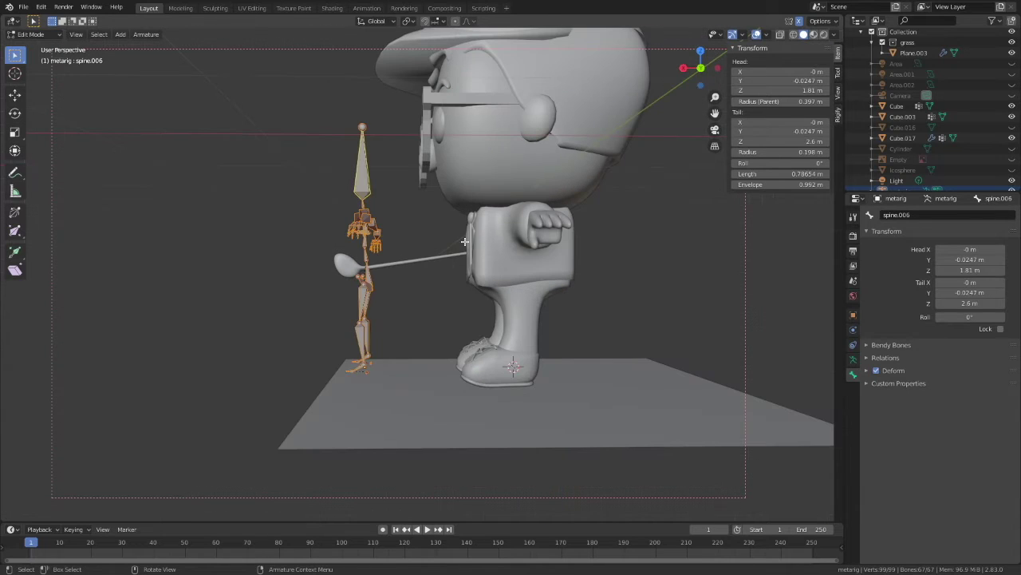
pyautogui.click(701, 68)
pyautogui.click(32, 34)
pyautogui.click(32, 49)
pyautogui.press('g')
pyautogui.press('x')
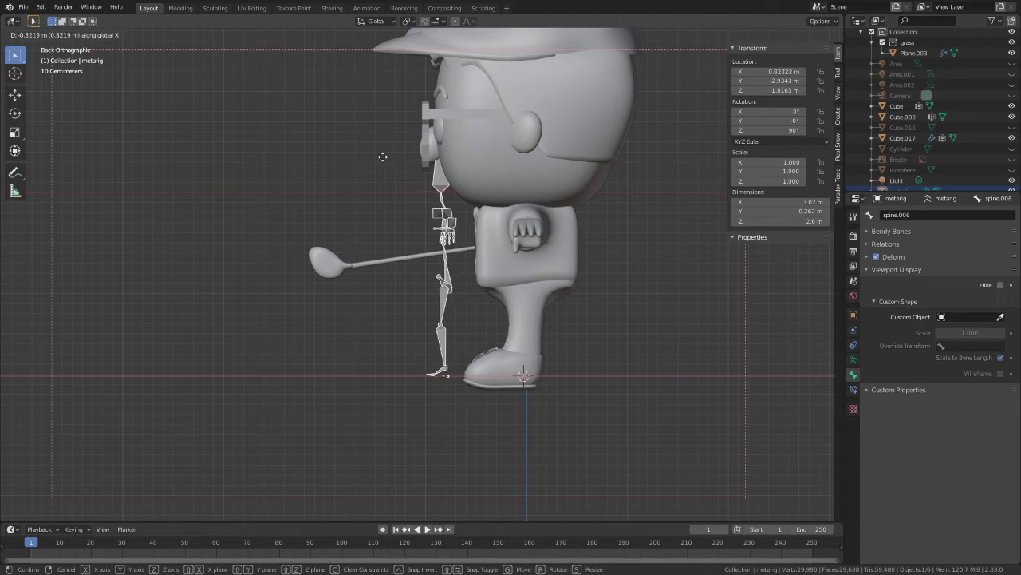
pyautogui.click(464, 175)
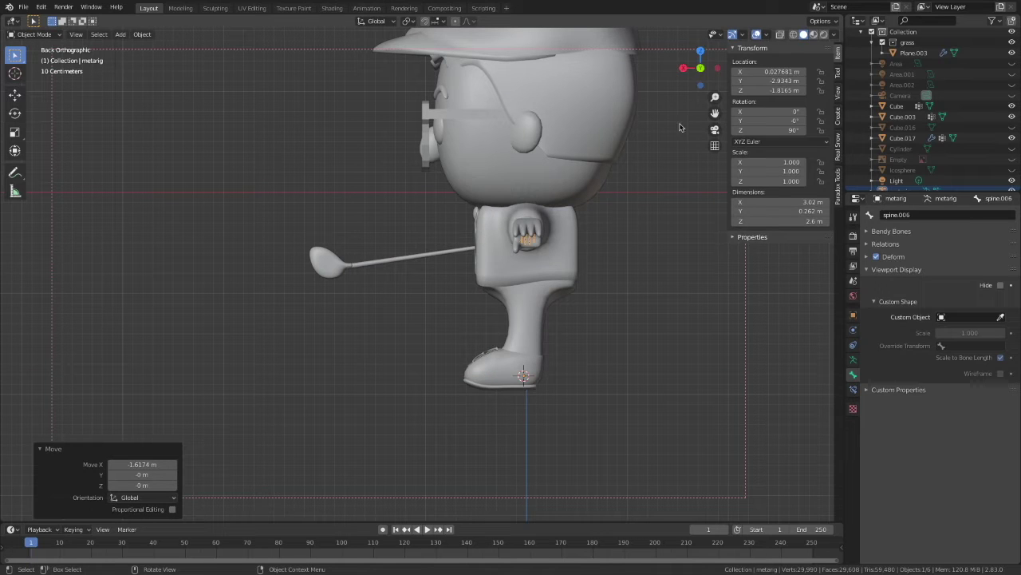
# Put the meta-rig in Edit Mode, facing the character's front, with X-ray display enabled
pyautogui.click(684, 69)
pyautogui.click(58, 34)
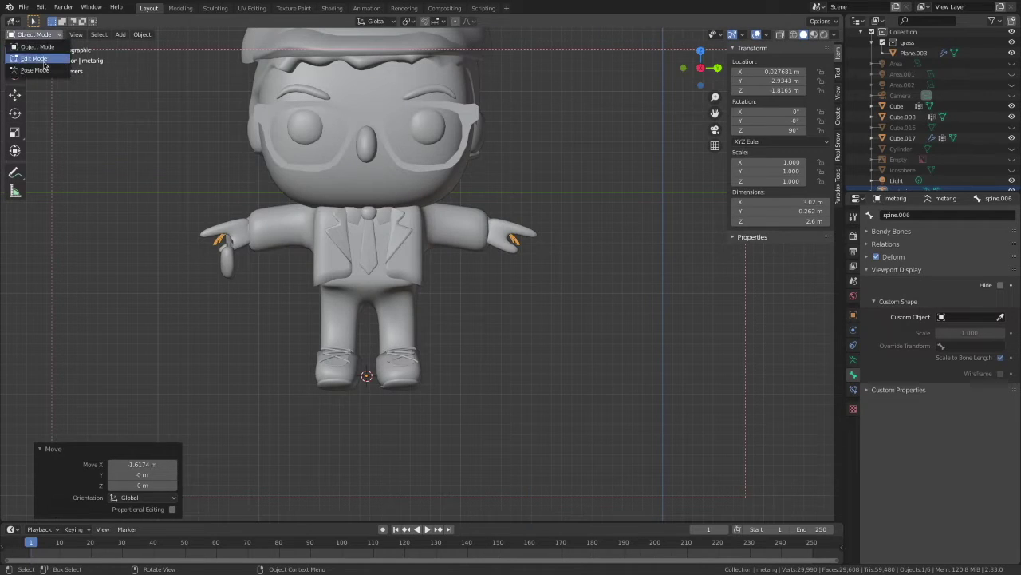
pyautogui.click(45, 60)
pyautogui.click(780, 35)
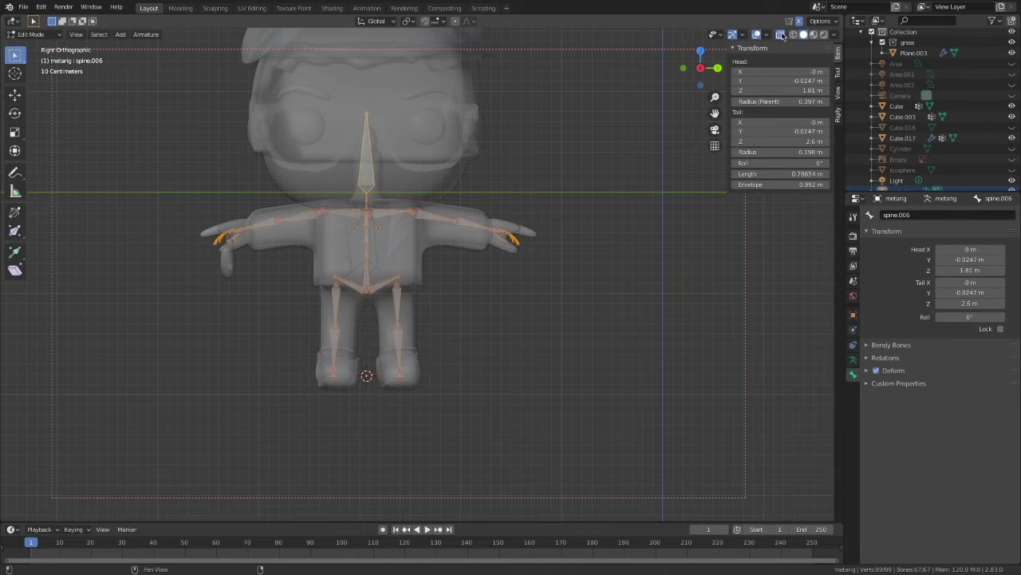
pyautogui.click(716, 69)
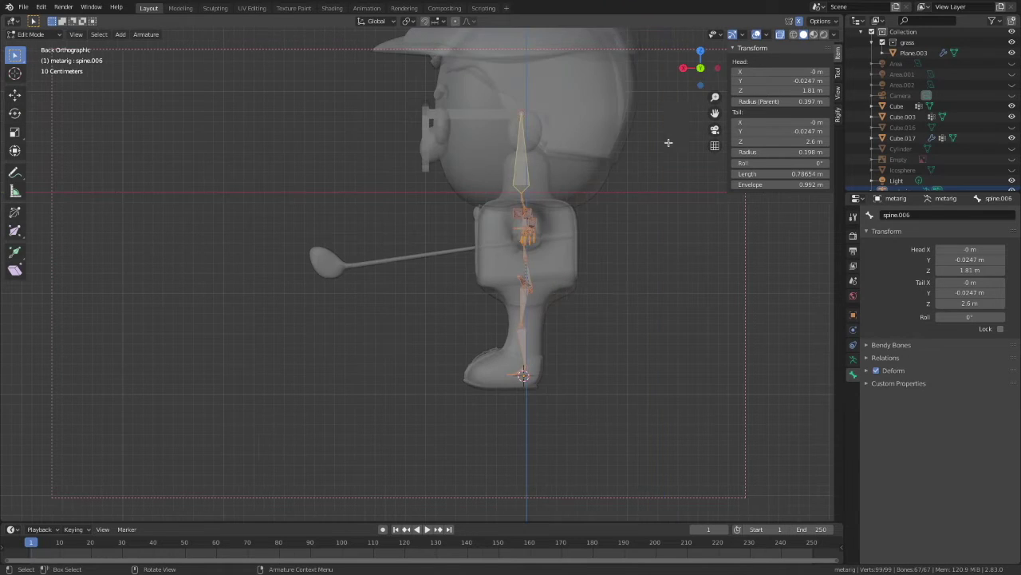
pyautogui.scroll(2, 643, 197)
pyautogui.moveTo(715, 114); pyautogui.dragTo(616, 58)
pyautogui.press('b')
pyautogui.moveTo(491, 373); pyautogui.dragTo(491, 374)
pyautogui.press('s')
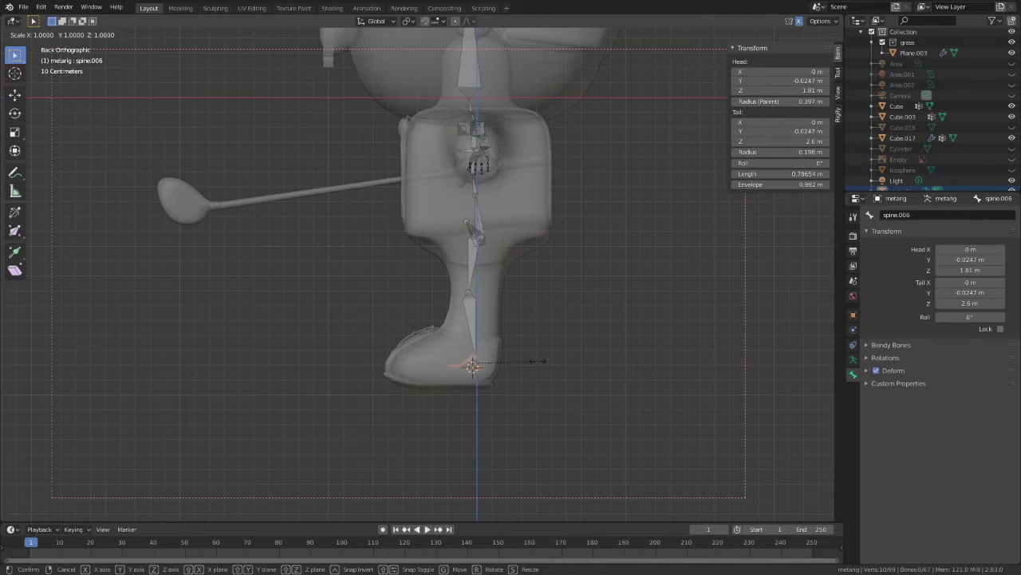
pyautogui.click(633, 364)
pyautogui.press('g')
pyautogui.click(618, 382)
pyautogui.moveTo(618, 382); pyautogui.dragTo(642, 345, button='middle')
pyautogui.hotkey('ctrl', 'z')
pyautogui.hotkey('ctrl', 'z')
# From the character's side, move the toe bone about 0.34 m forward so the foot bone stretches toward the shoe's tip
pyautogui.click(701, 69)
pyautogui.scroll(5, 588, 136)
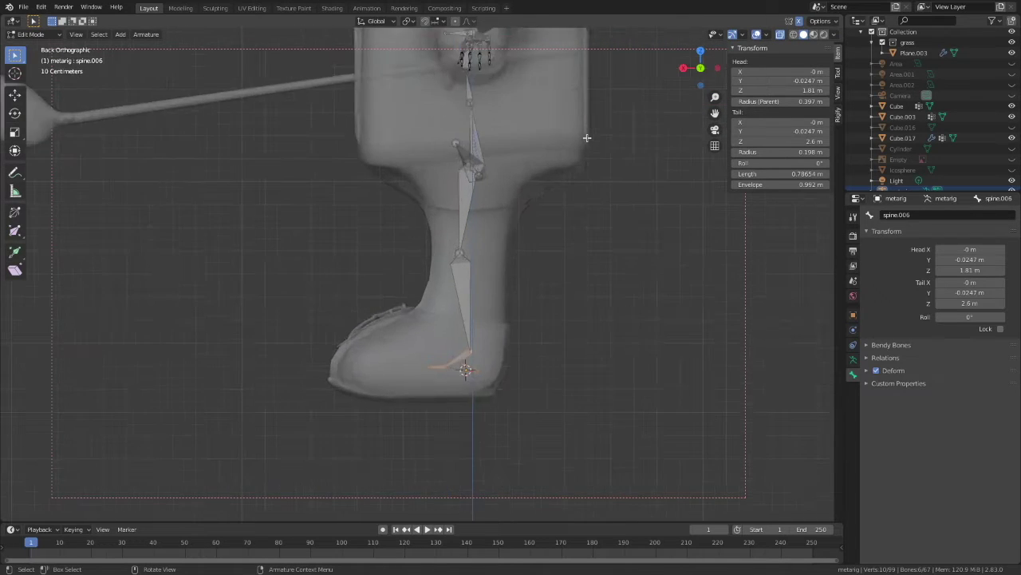
pyautogui.moveTo(425, 403); pyautogui.dragTo(471, 443)
pyautogui.press('g')
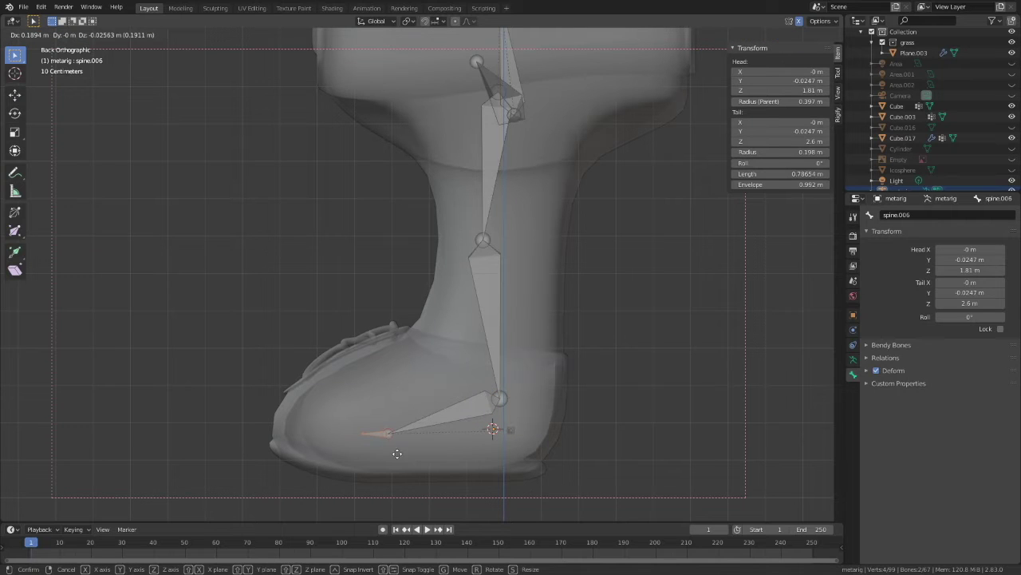
pyautogui.click(343, 444)
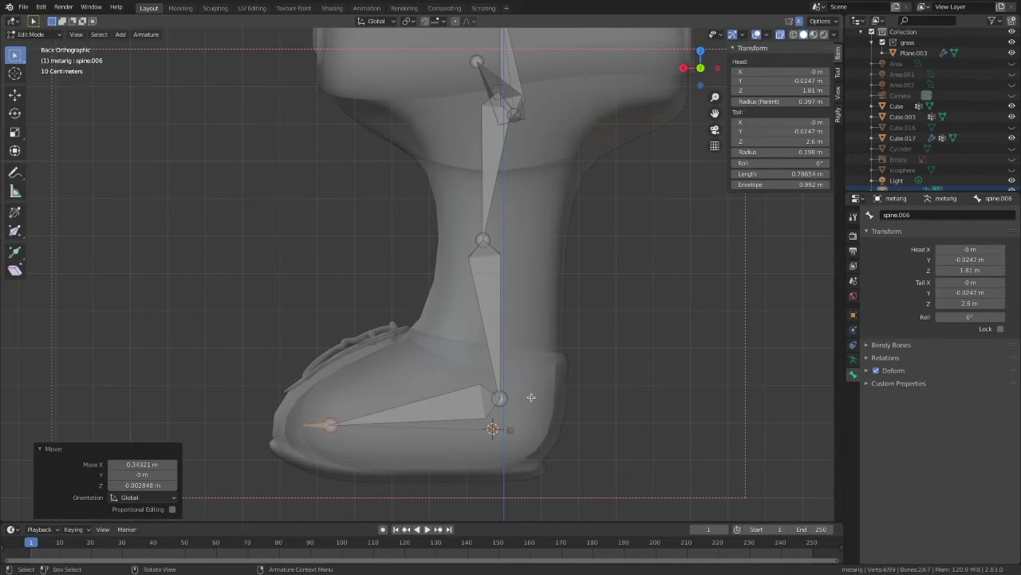
# Move the left heel bone about 0.05 m down toward the shoe's sole and scale it up by about 2.82
pyautogui.click(513, 433)
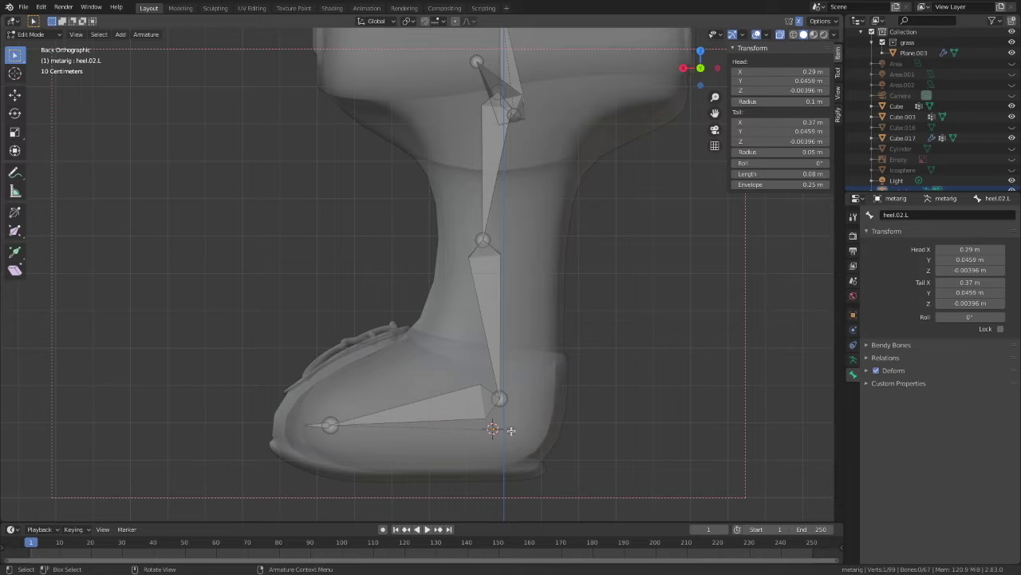
pyautogui.press('s')
pyautogui.rightClick(626, 407)
pyautogui.moveTo(625, 406); pyautogui.dragTo(505, 397, button='middle')
pyautogui.click(363, 375)
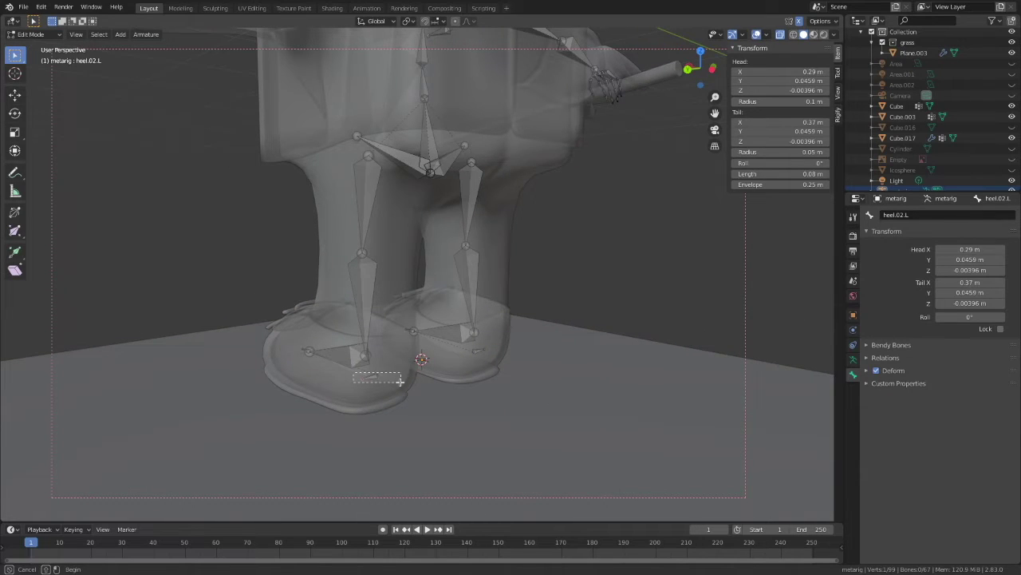
pyautogui.press('g')
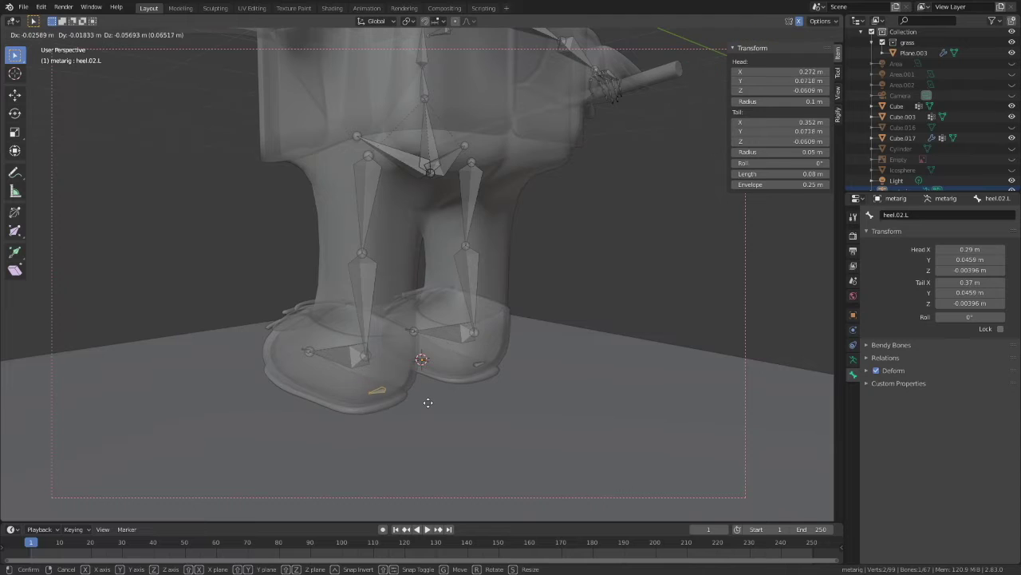
pyautogui.click(420, 402)
pyautogui.press('s')
pyautogui.click(586, 339)
pyautogui.moveTo(587, 339); pyautogui.dragTo(603, 320, button='middle')
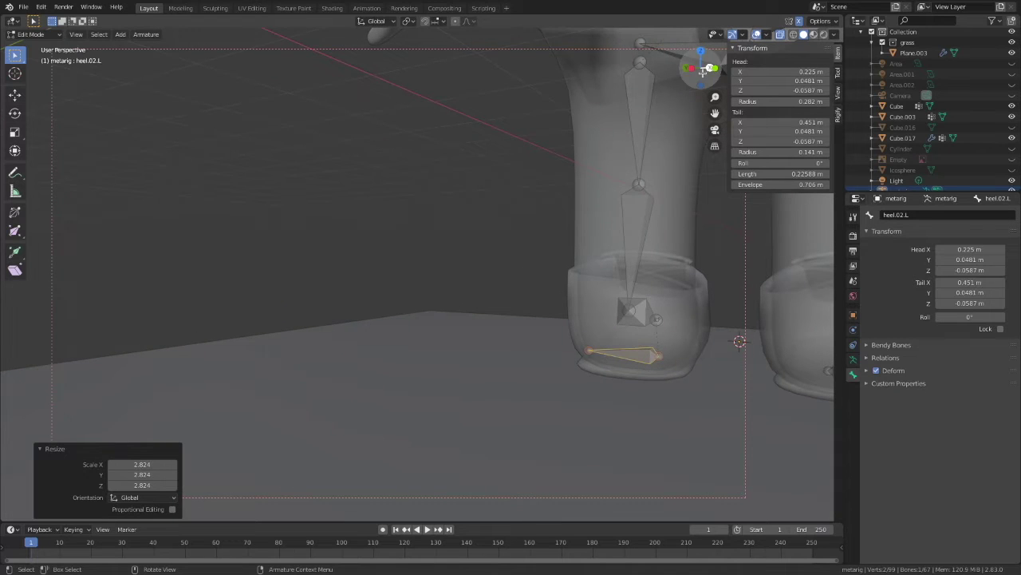
# Widen the left heel bone to about 0.28 m by scaling it, and lower it about 0.017 m along Z
pyautogui.press('ctrl+KP_3')
pyautogui.press('s')
pyautogui.click(662, 359)
pyautogui.press('g')
pyautogui.press('z')
pyautogui.click(657, 364)
# From the character's side, lower the ankle joint about 0.07 m into the shoe
pyautogui.click(684, 68)
pyautogui.keyDown('ctrl'); pyautogui.moveTo(581, 133); pyautogui.dragTo(577, 172, button='middle'); pyautogui.keyUp('ctrl')
pyautogui.moveTo(715, 114); pyautogui.dragTo(820, 131)
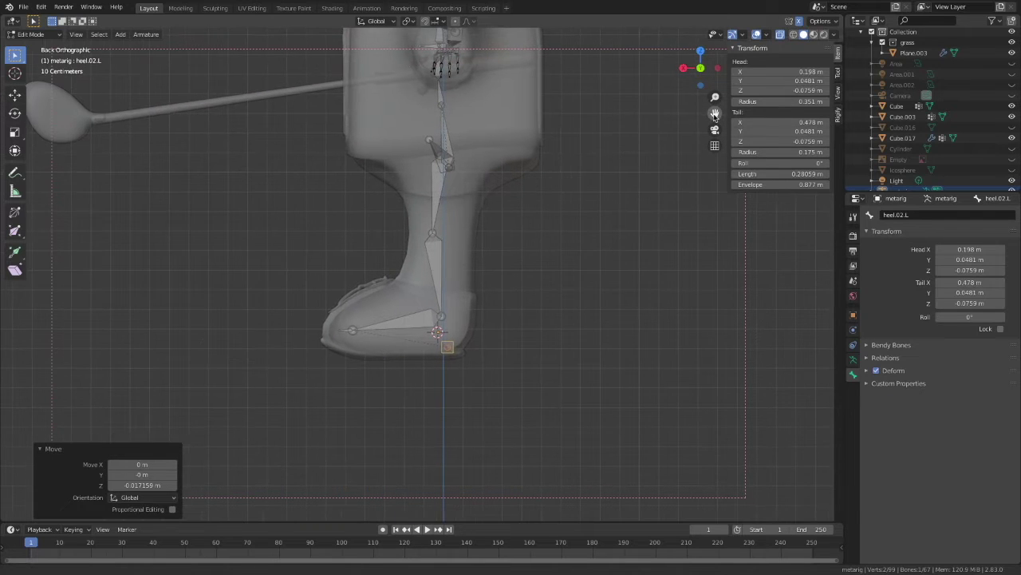
pyautogui.press('g')
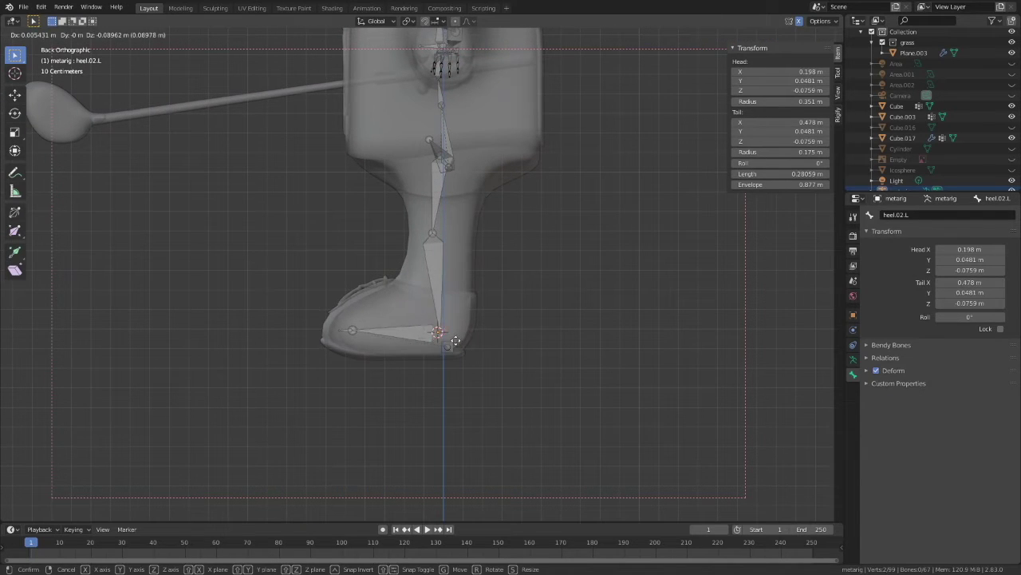
pyautogui.click(457, 336)
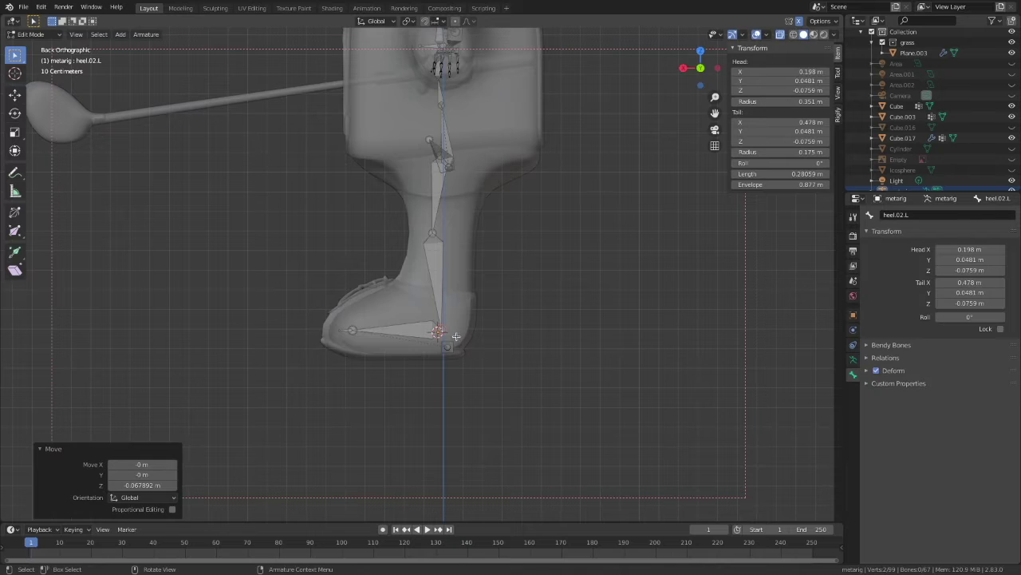
# Lower the toe bone about 0.06 m toward the sole, and shift the ankle joint about 0.03 m up and 0.01 m toward the heel
pyautogui.click(354, 332)
pyautogui.press('g')
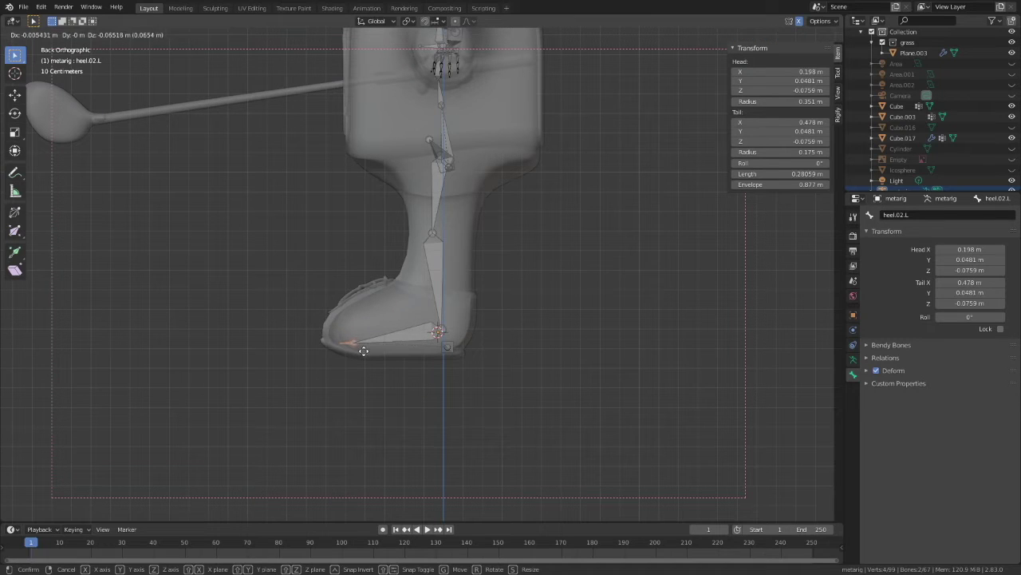
pyautogui.click(361, 349)
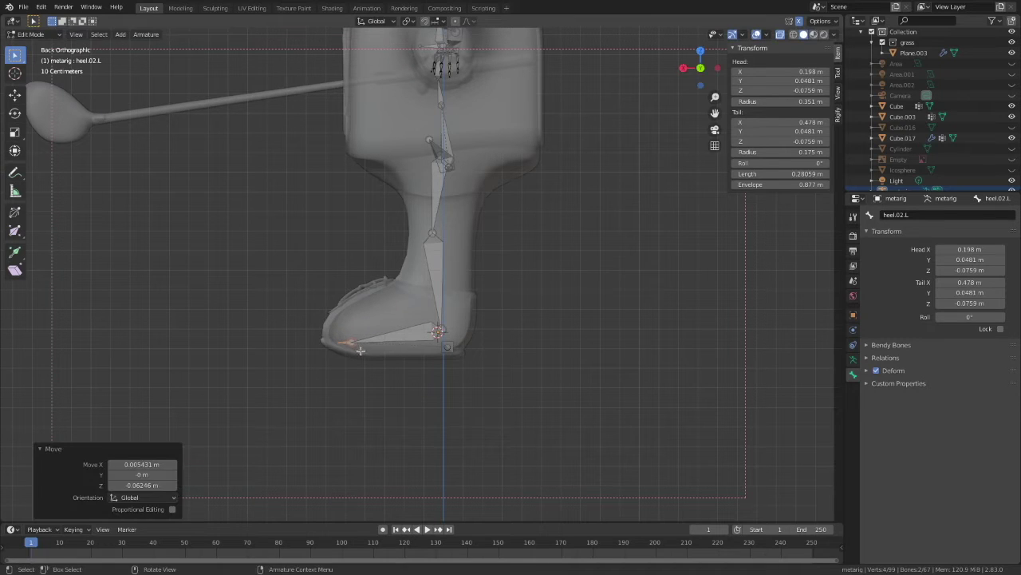
pyautogui.click(437, 330)
pyautogui.press('g')
pyautogui.click(451, 331)
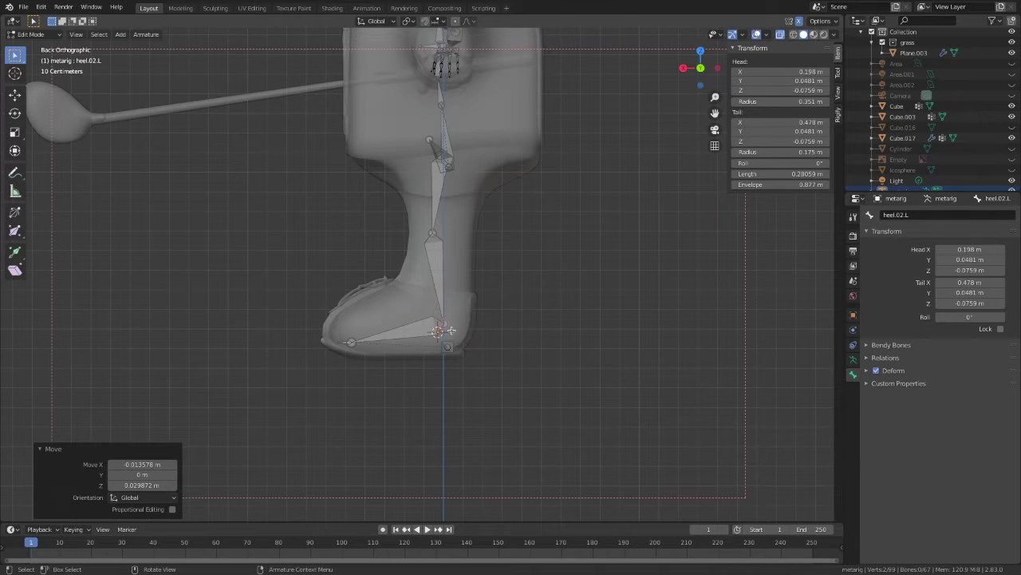
# From the character's front, scale all the left hand bones by 1.264 and move them about 0.016 m outward and 0.008 m up
pyautogui.scroll(-1, 537, 310)
pyautogui.moveTo(715, 112); pyautogui.dragTo(732, 304)
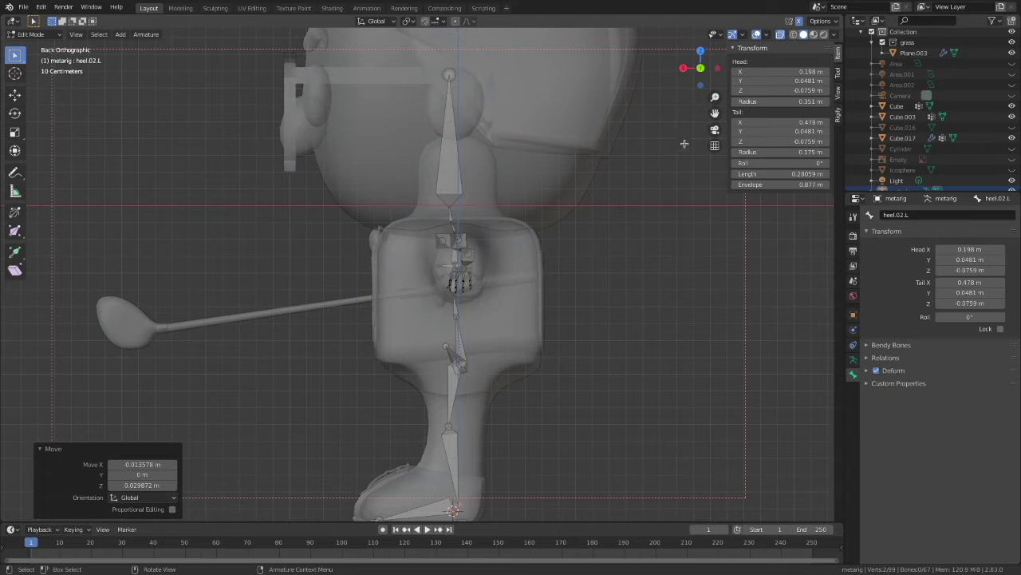
pyautogui.scroll(-1, 684, 144)
pyautogui.click(683, 68)
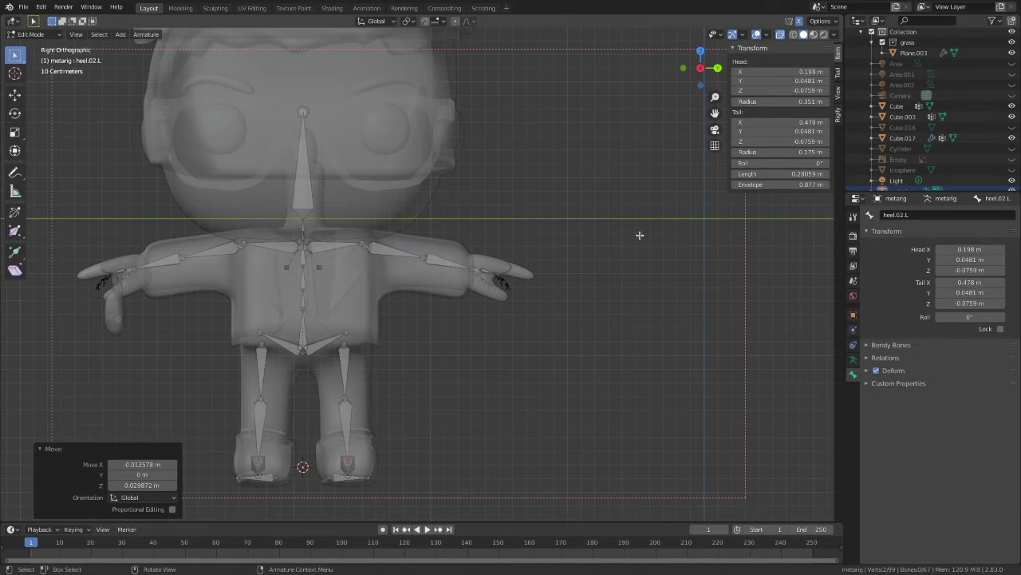
pyautogui.moveTo(471, 252); pyautogui.dragTo(522, 301)
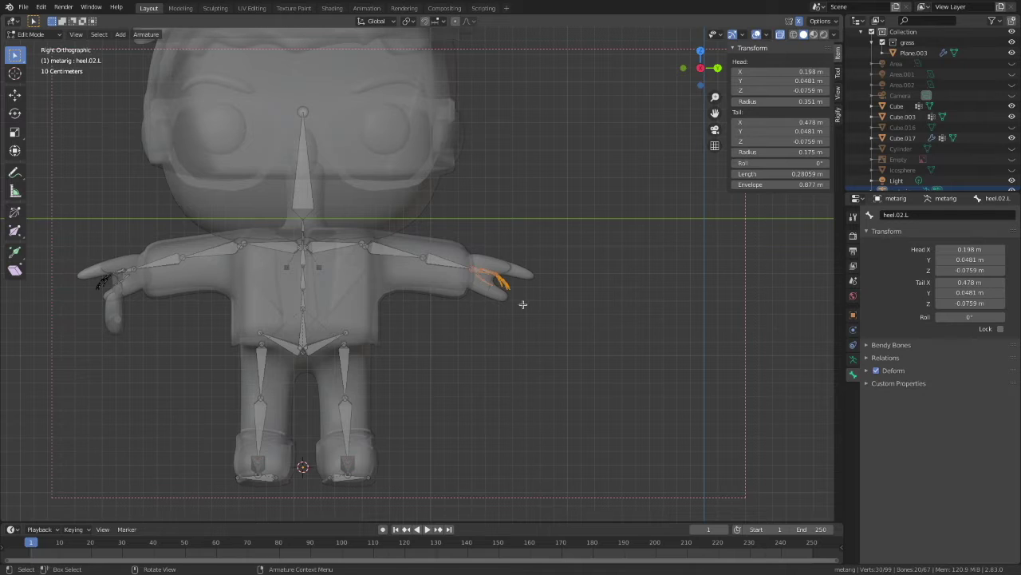
pyautogui.press('s')
pyautogui.click(548, 292)
pyautogui.press('g')
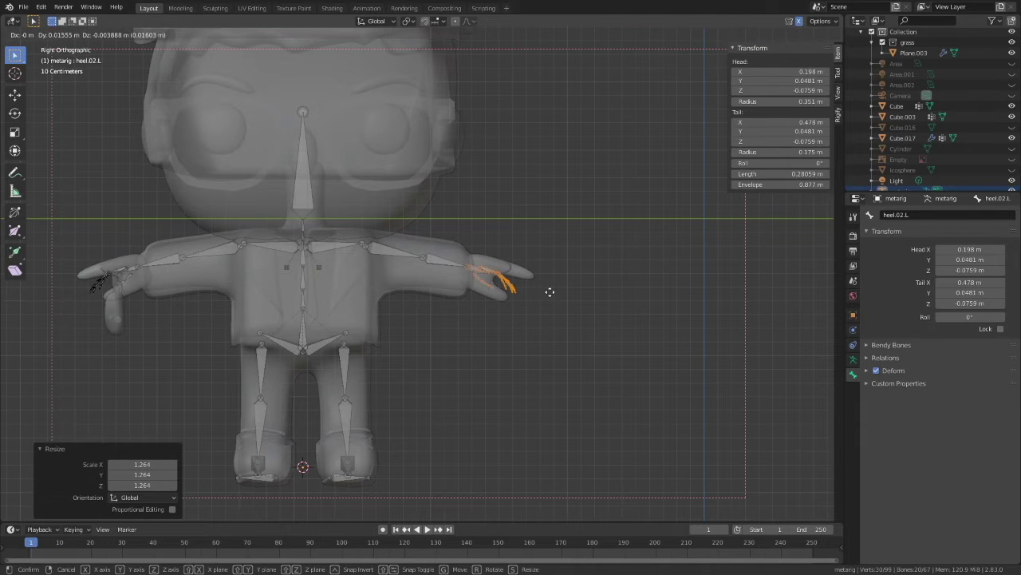
pyautogui.click(549, 290)
# Move the left thumb bones about 0.04 m outward and 0.07 m down into the thumb mesh, and enlarge them about 1.65 times
pyautogui.scroll(1, 549, 290)
pyautogui.scroll(1, 549, 291)
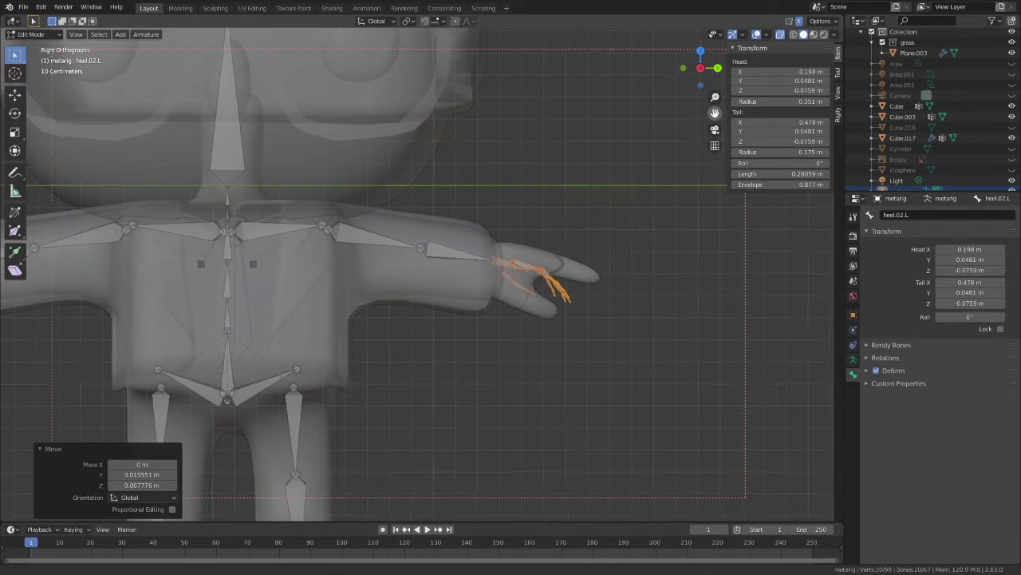
pyautogui.moveTo(715, 113); pyautogui.dragTo(629, 113)
pyautogui.moveTo(414, 267); pyautogui.dragTo(448, 301)
pyautogui.click(432, 276)
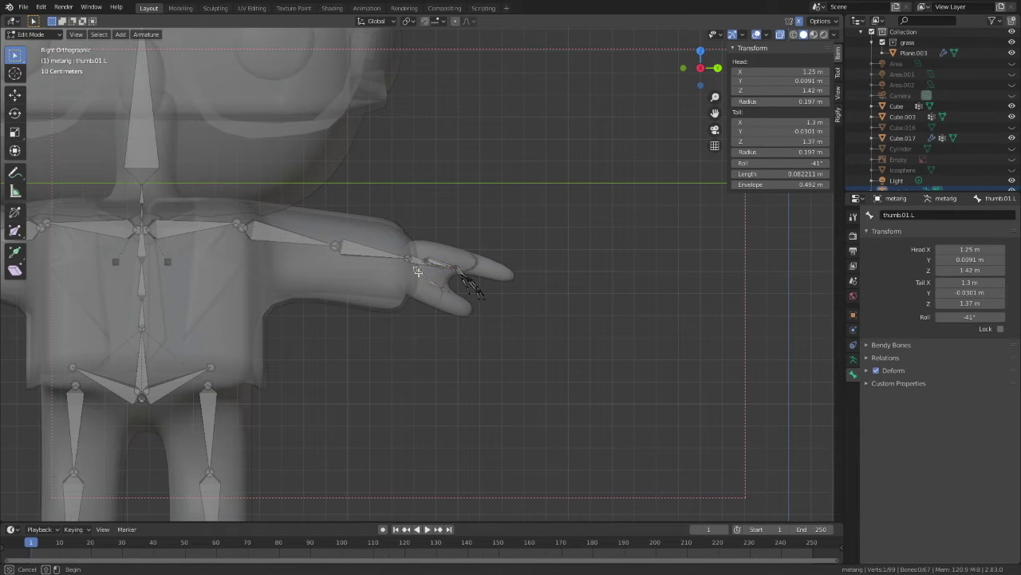
pyautogui.moveTo(426, 273); pyautogui.dragTo(452, 299)
pyautogui.press('g')
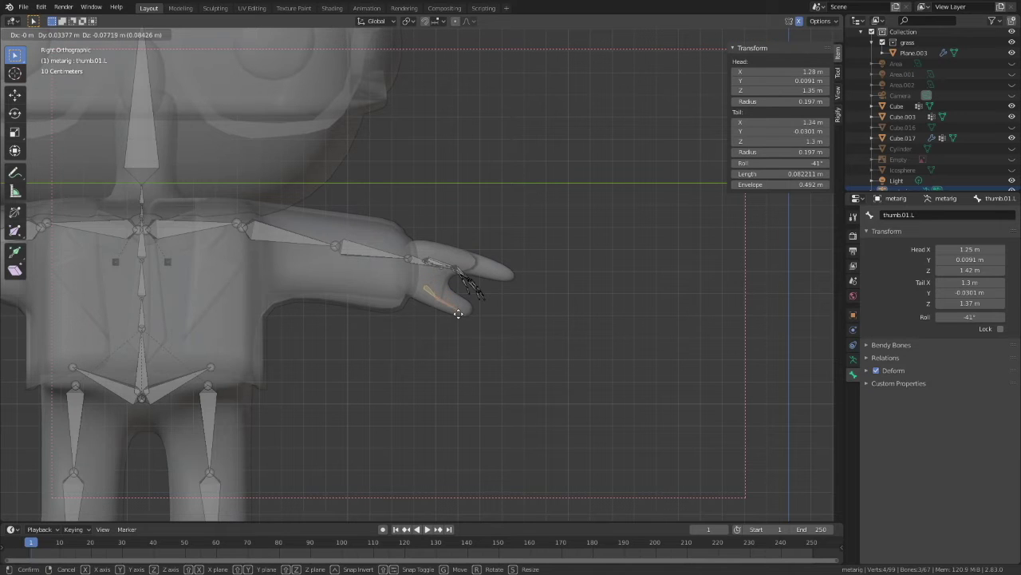
pyautogui.click(460, 313)
pyautogui.press('s')
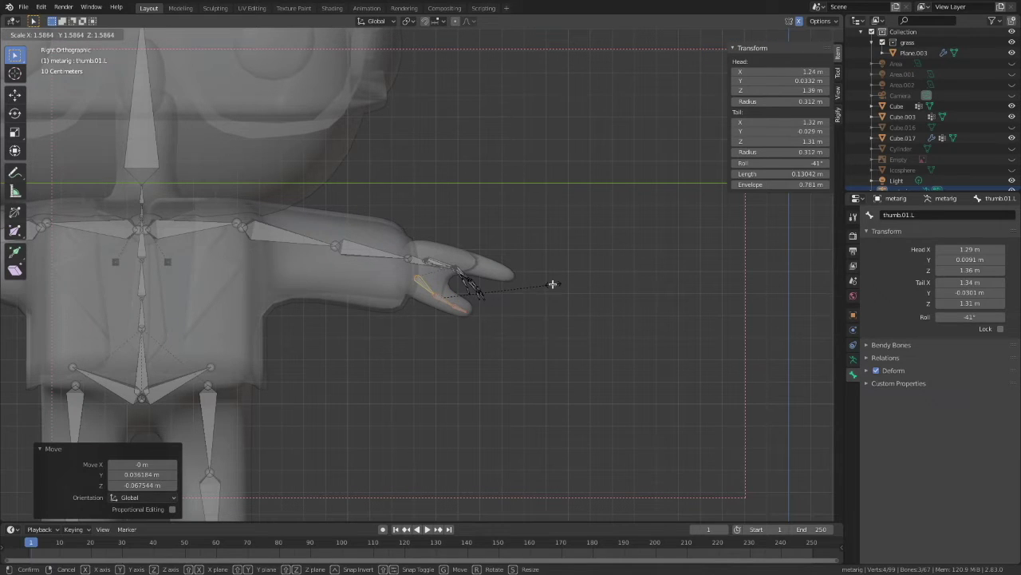
pyautogui.click(556, 278)
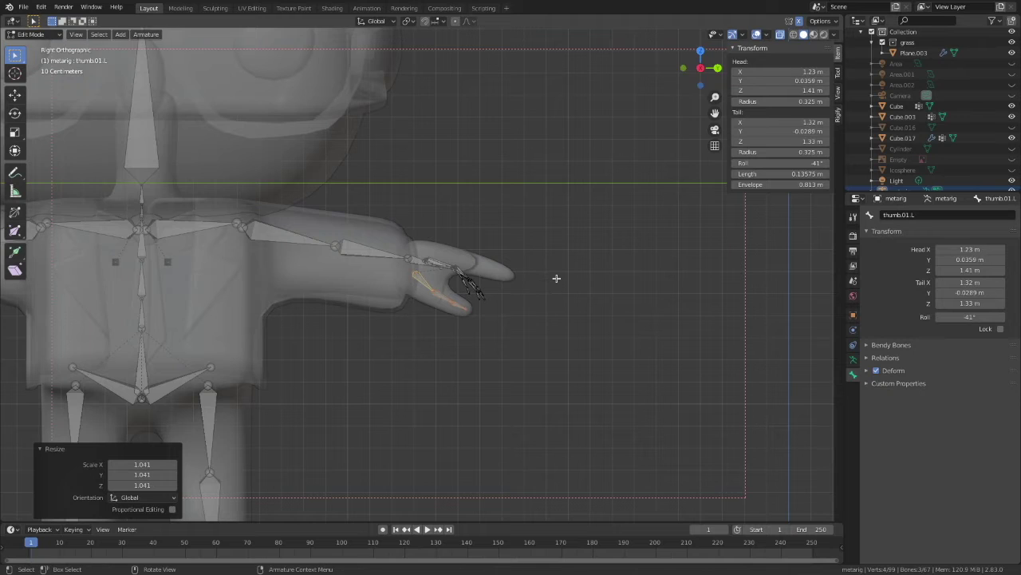
# Move, rotate and scale the left palm and finger bones to follow the fingers' mesh, with a final lift of about 0.024 m
pyautogui.moveTo(434, 250); pyautogui.dragTo(490, 299)
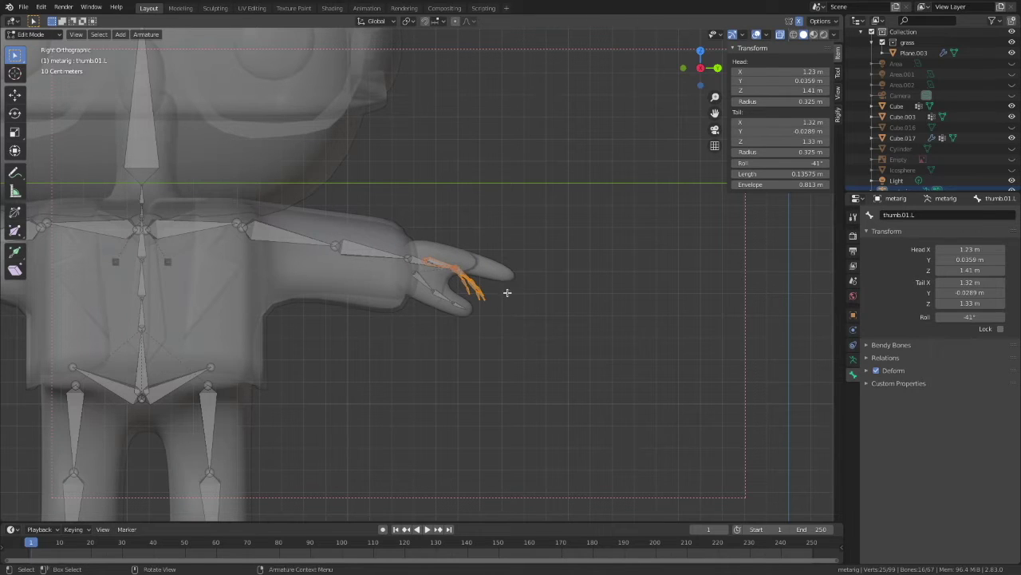
pyautogui.press('g')
pyautogui.click(514, 286)
pyautogui.press('r')
pyautogui.click(517, 273)
pyautogui.press('g')
pyautogui.click(520, 267)
pyautogui.press('s')
pyautogui.click(528, 266)
pyautogui.press('g')
pyautogui.click(528, 261)
# From above, move the left little finger's bone chain about 0.03 m sideways and 0.12 m outward into the little finger
pyautogui.scroll(-3, 528, 261)
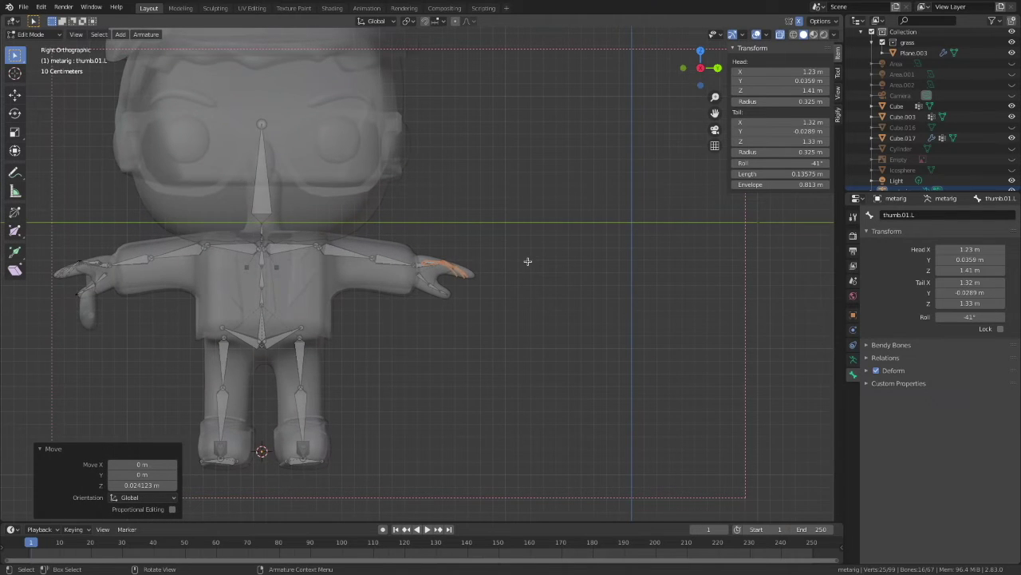
pyautogui.scroll(4, 527, 261)
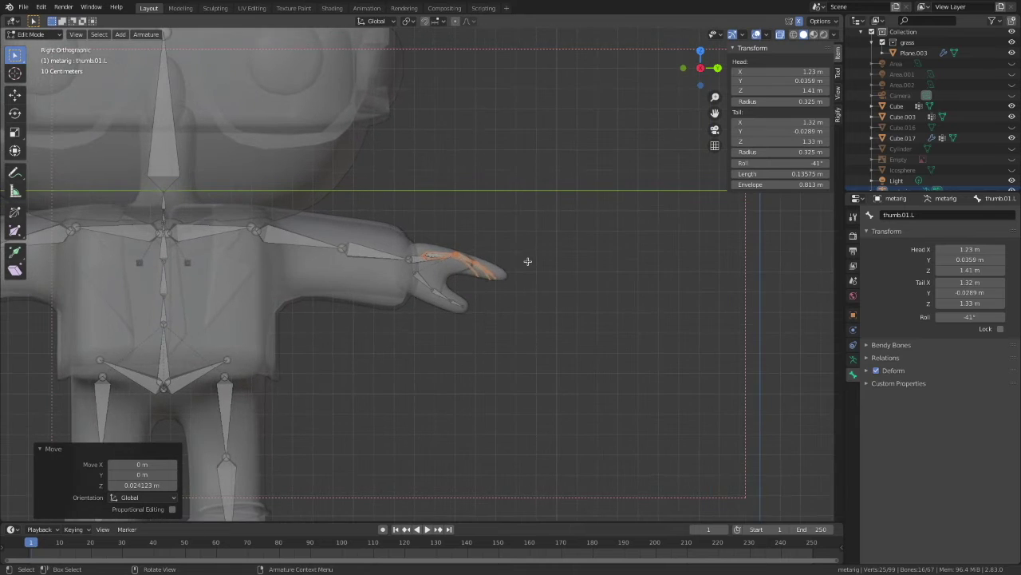
pyautogui.click(700, 51)
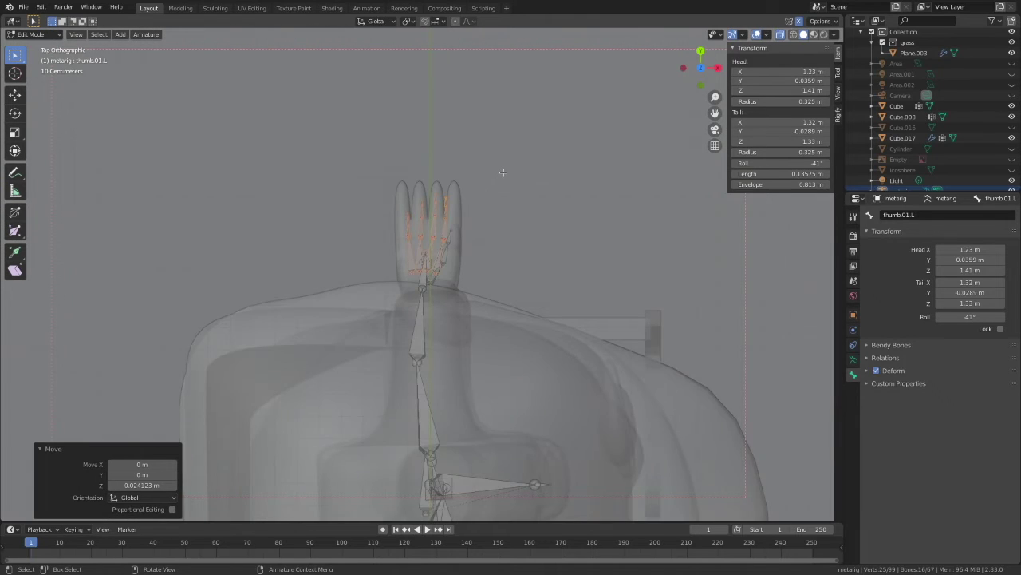
pyautogui.scroll(3, 502, 172)
pyautogui.moveTo(379, 142); pyautogui.dragTo(407, 281)
pyautogui.press('g')
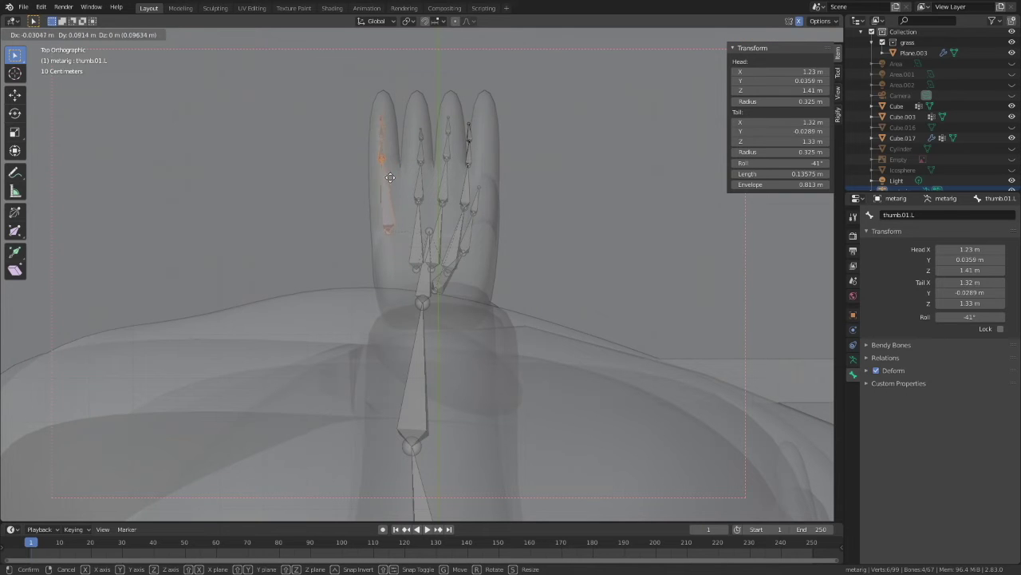
pyautogui.click(390, 172)
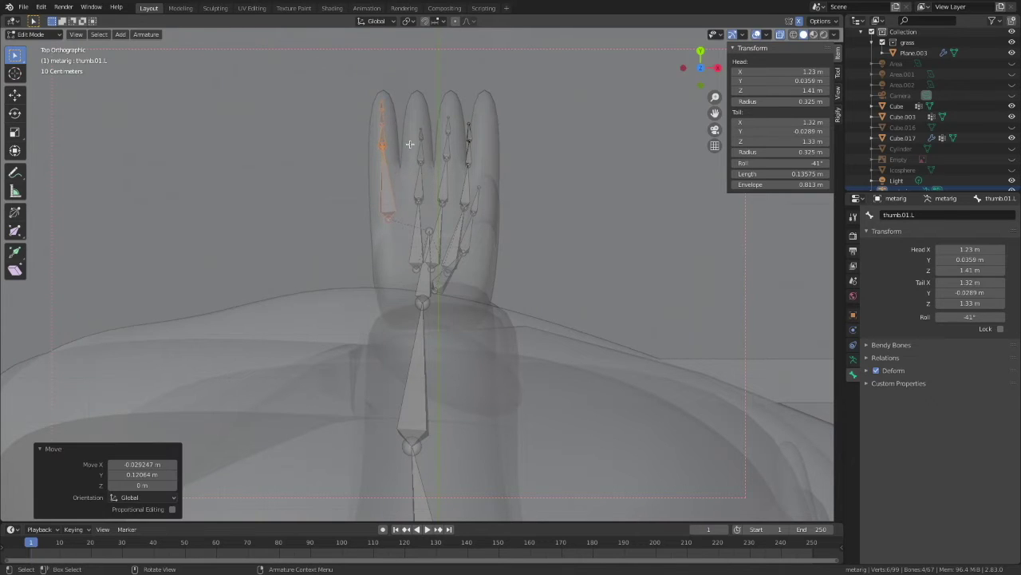
# Move the left ring finger's bone chain about 0.01 m sideways and 0.07 m outward into the ring finger
pyautogui.click(420, 203)
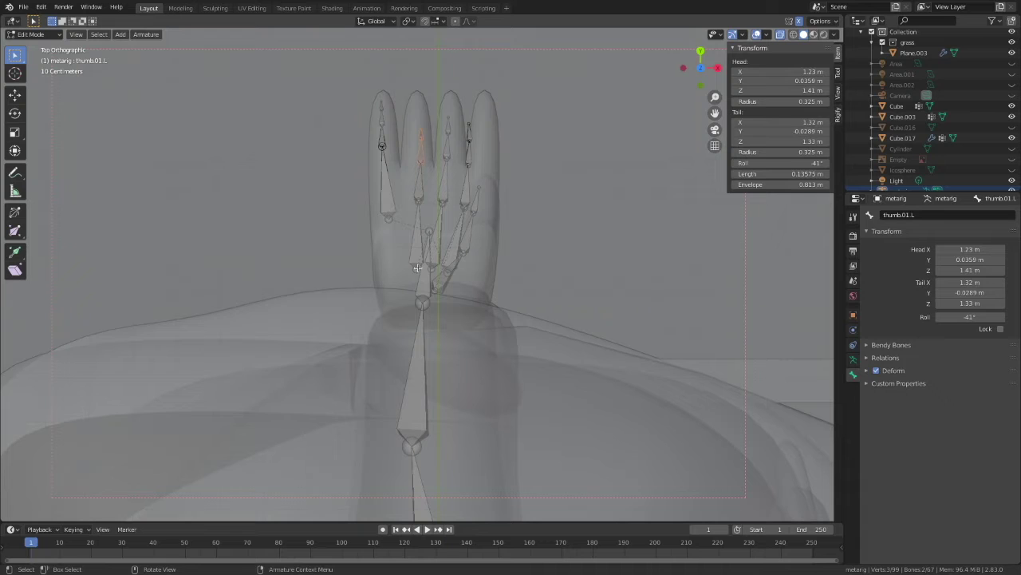
pyautogui.click(423, 209)
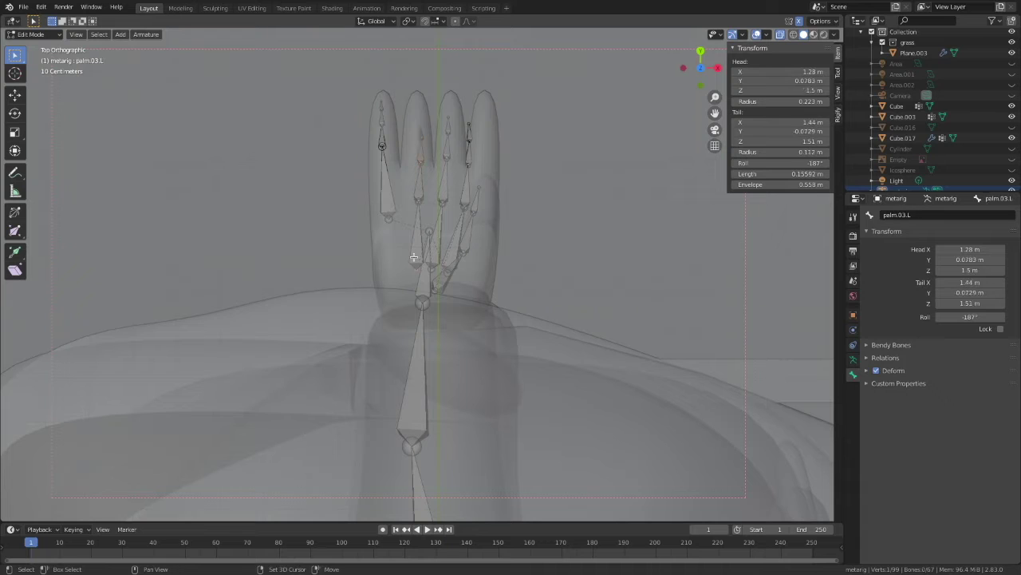
pyautogui.keyDown('shift'); pyautogui.click(419, 185); pyautogui.keyUp('shift')
pyautogui.press('g')
pyautogui.click(424, 191)
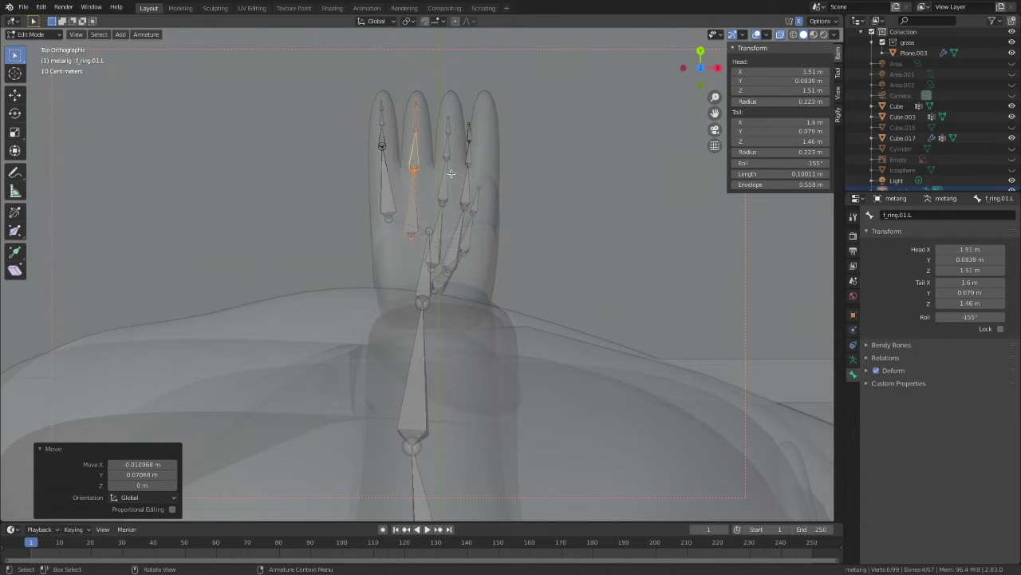
# Scale the ring finger's bone chain to 0.899 and nudge it about 0.007 m toward the fingertip
pyautogui.press('s')
pyautogui.click(449, 172)
pyautogui.press('g')
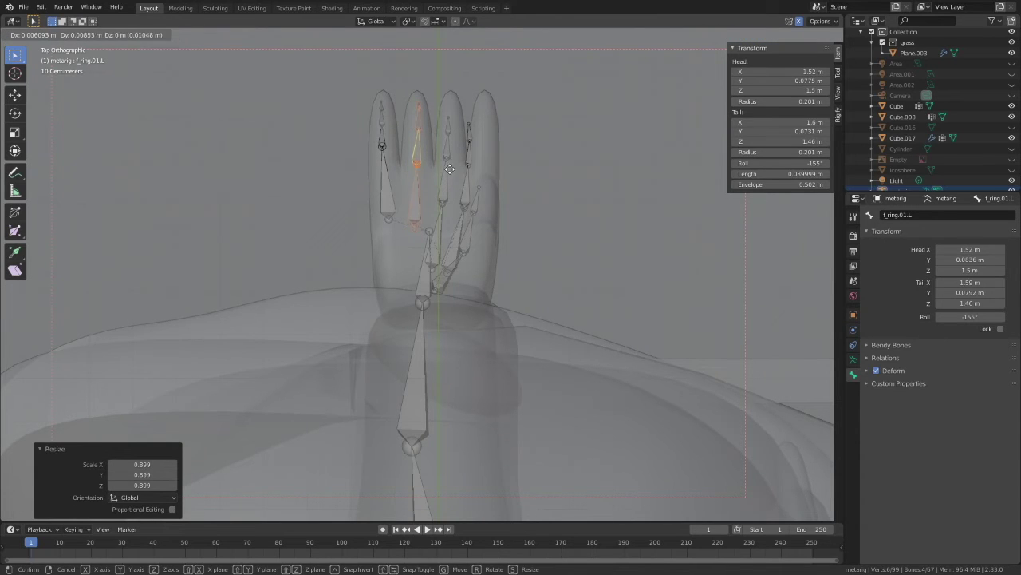
pyautogui.click(448, 169)
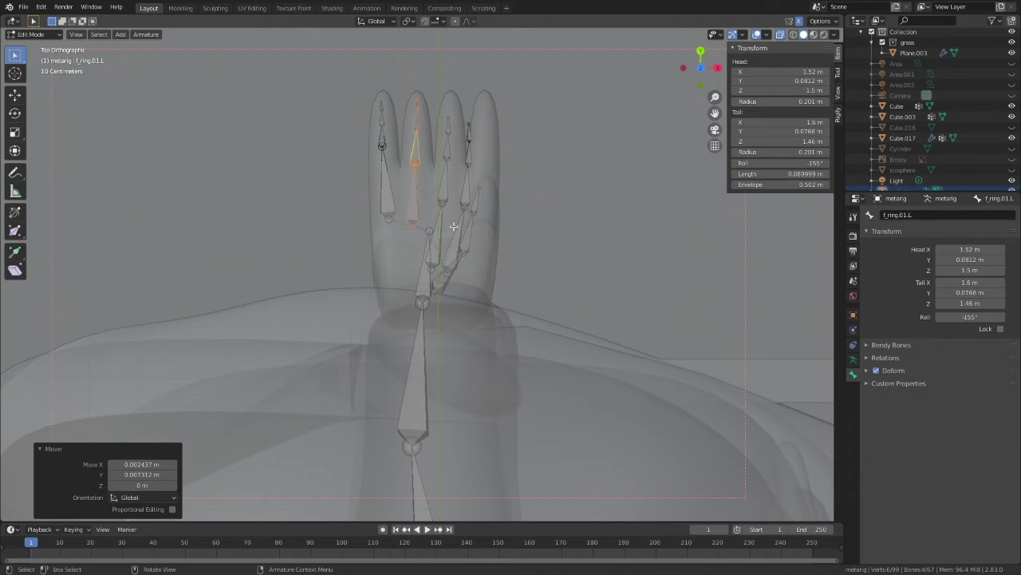
# Scale the left middle finger's palm and finger bones to 0.813 and move them about 0.01 m sideways and 0.058 m outward
pyautogui.click(440, 249)
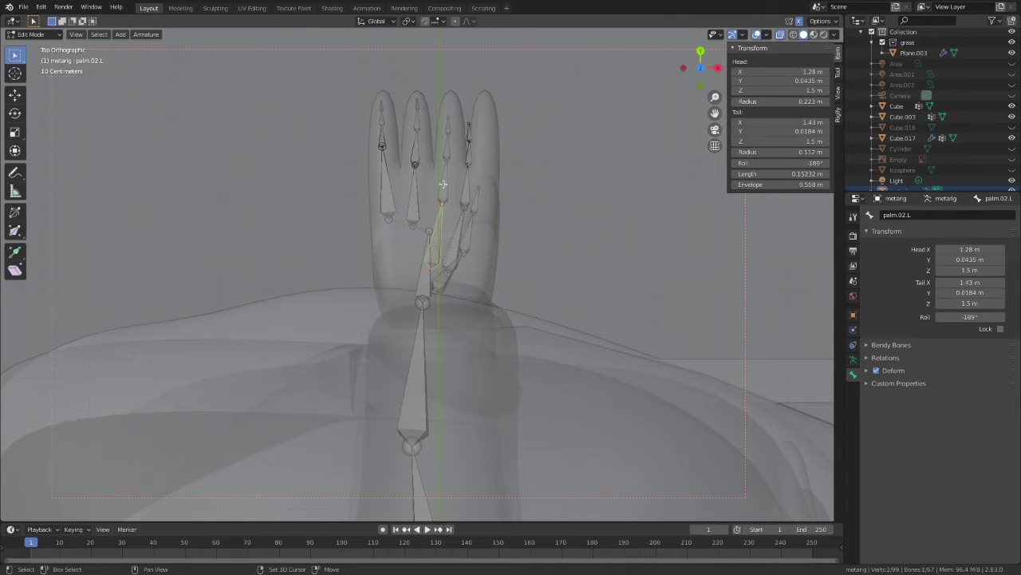
pyautogui.moveTo(437, 103); pyautogui.dragTo(452, 207)
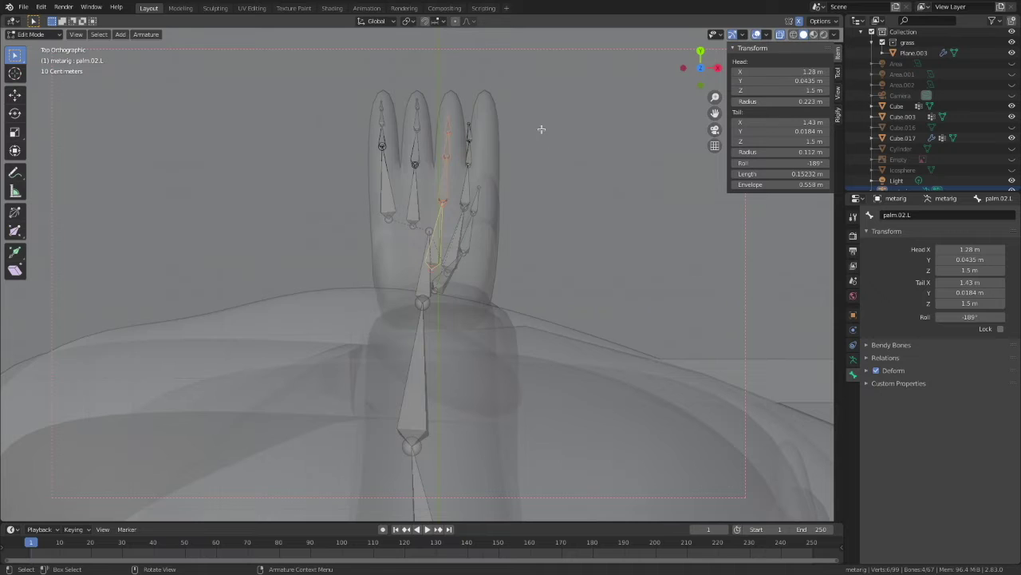
pyautogui.press('s')
pyautogui.click(529, 139)
pyautogui.press('g')
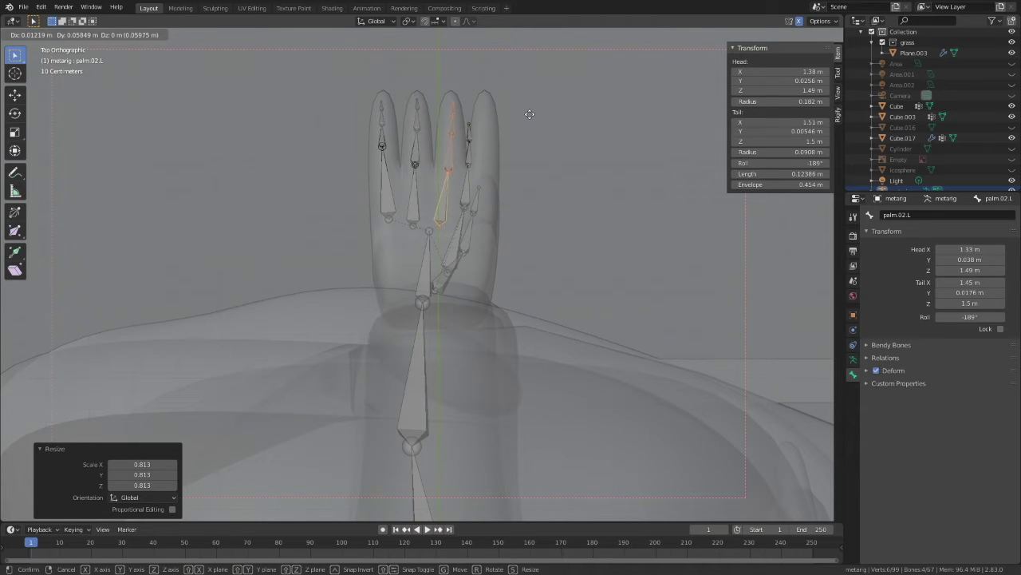
pyautogui.click(529, 114)
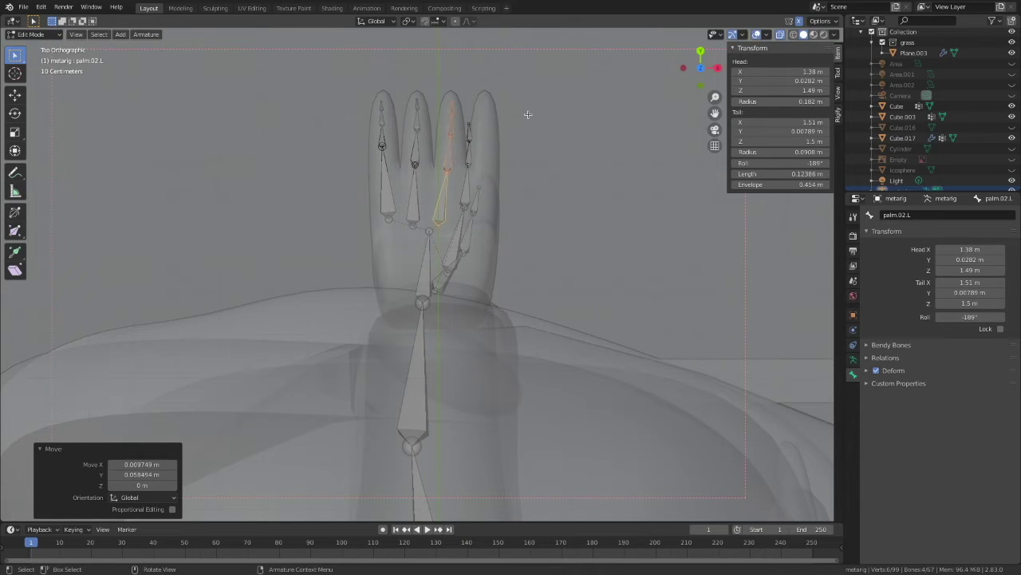
# Fit the left index finger's bone chain into the finger: move it about 0.057 m outward, scale it to 0.835 and shift it about 0.017 m further outward
pyautogui.click(449, 253)
pyautogui.keyDown('shift'); pyautogui.click(466, 188); pyautogui.keyUp('shift')
pyautogui.keyDown('shift'); pyautogui.click(469, 142); pyautogui.keyUp('shift')
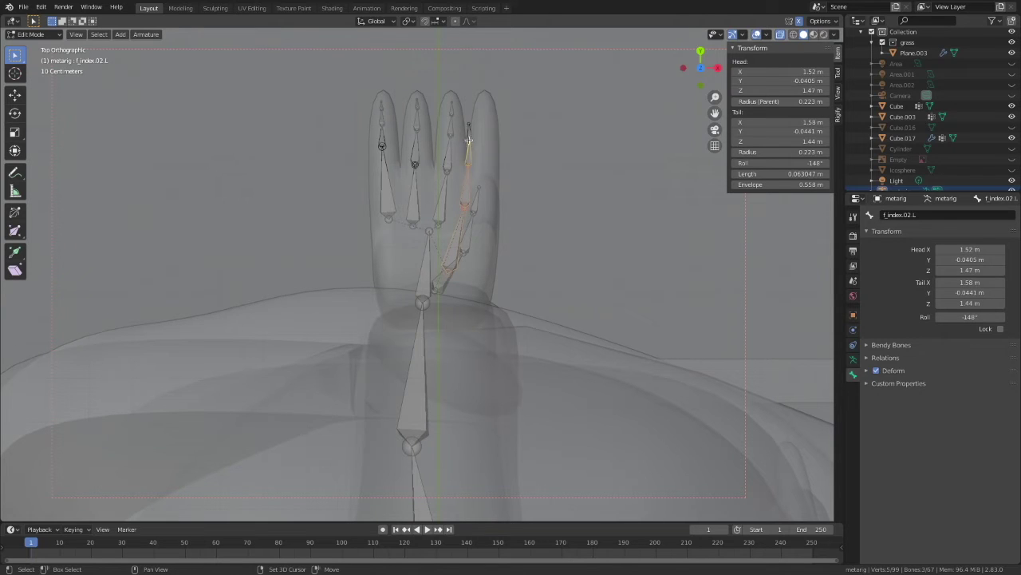
pyautogui.press('g')
pyautogui.click(502, 170)
pyautogui.press('s')
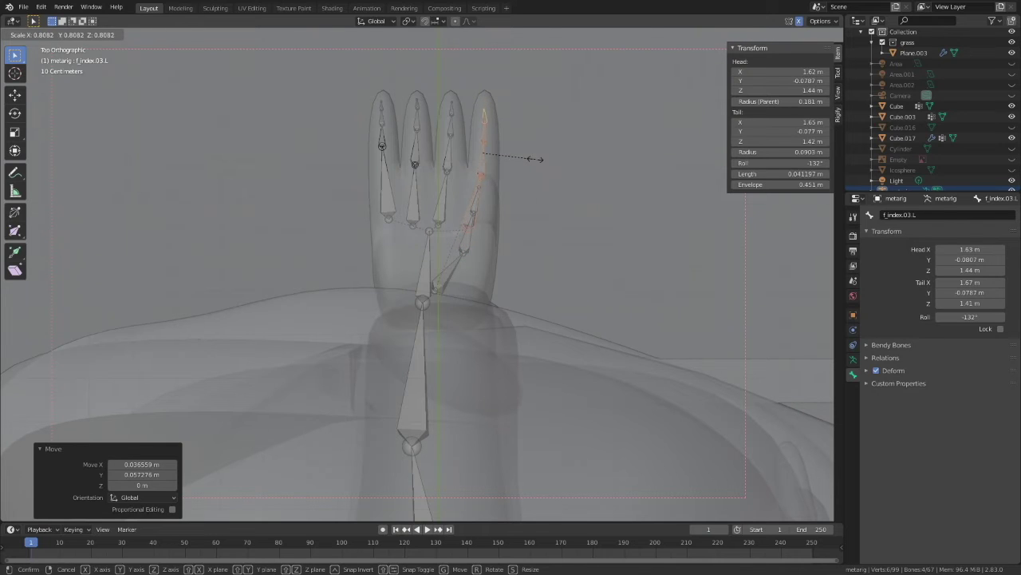
pyautogui.click(540, 155)
pyautogui.press('g')
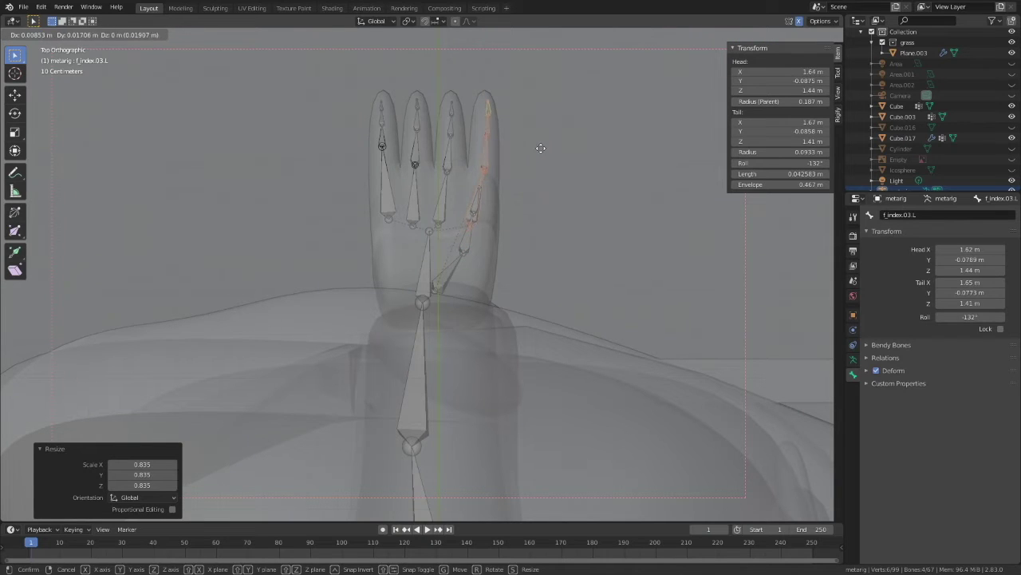
pyautogui.click(540, 150)
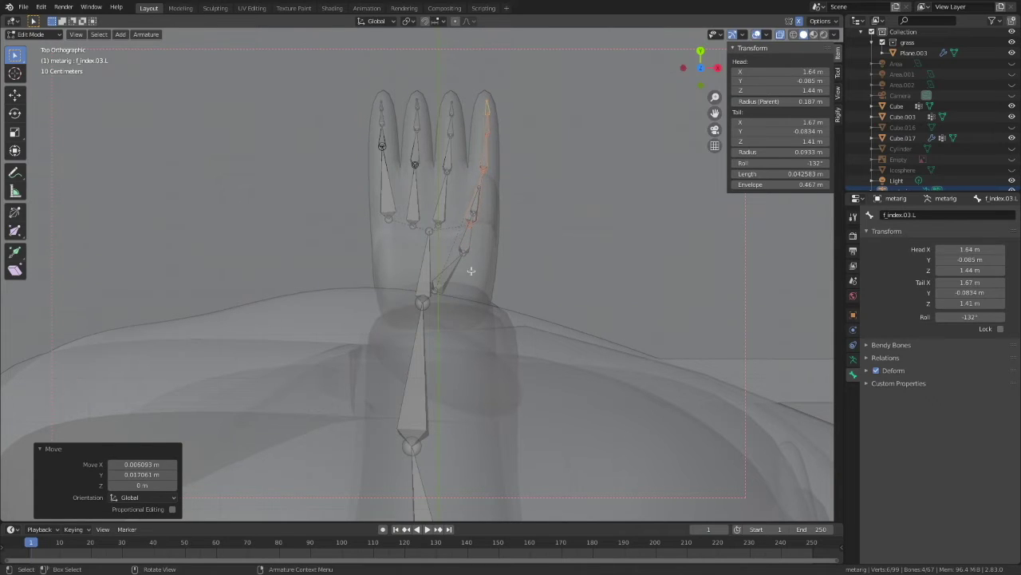
# Move the tail of the left hand bone about 0.01 m sideways and 0.016 m back toward the wrist
pyautogui.click(428, 231)
pyautogui.press('g')
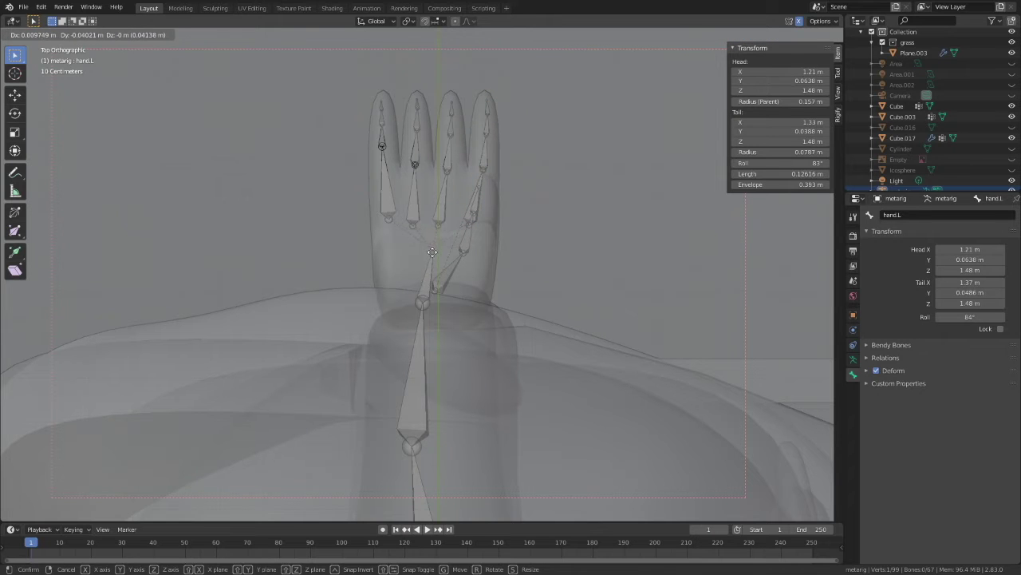
pyautogui.click(431, 242)
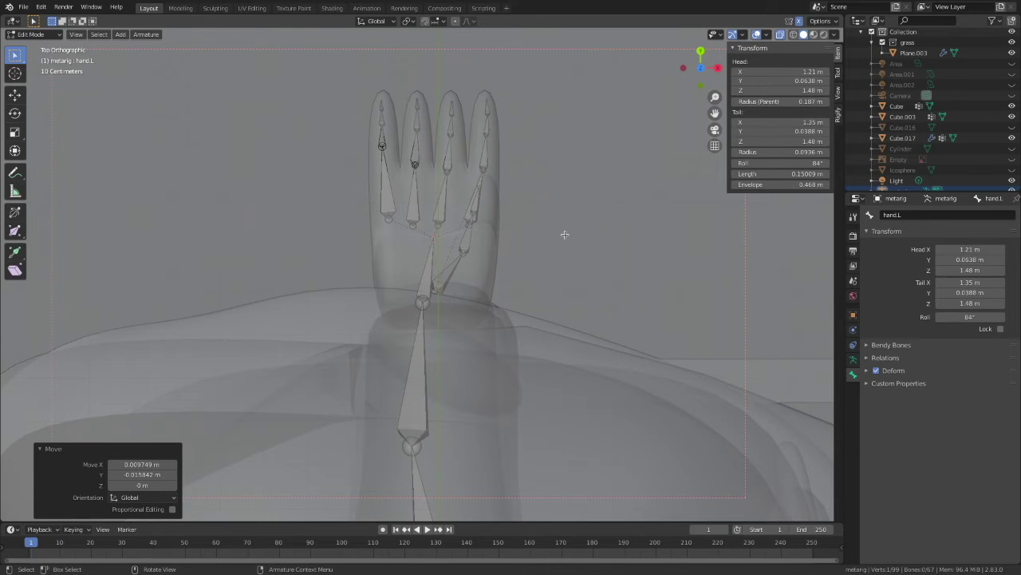
# From the front, move the left finger bones about 0.028 m inward and 0.017 m down, and rotate them -10.9°
pyautogui.scroll(-4, 565, 234)
pyautogui.moveTo(565, 235); pyautogui.dragTo(492, 136, button='middle')
pyautogui.click(711, 75)
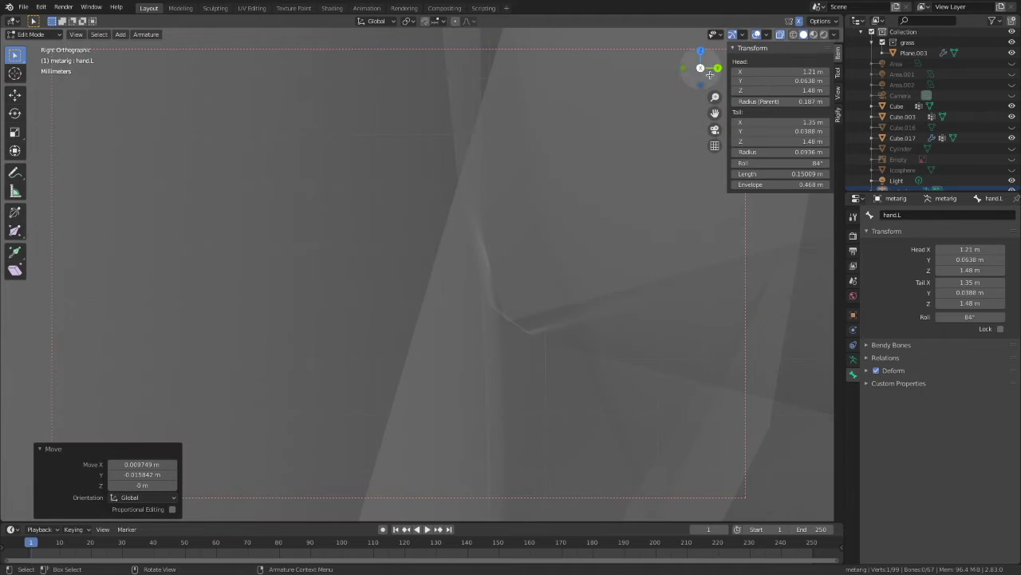
pyautogui.scroll(-10, 561, 165)
pyautogui.scroll(-3, 562, 165)
pyautogui.click(563, 166)
pyautogui.scroll(-1, 563, 166)
pyautogui.moveTo(716, 113); pyautogui.dragTo(637, 0)
pyautogui.moveTo(423, 263); pyautogui.dragTo(470, 303)
pyautogui.press('g')
pyautogui.click(467, 301)
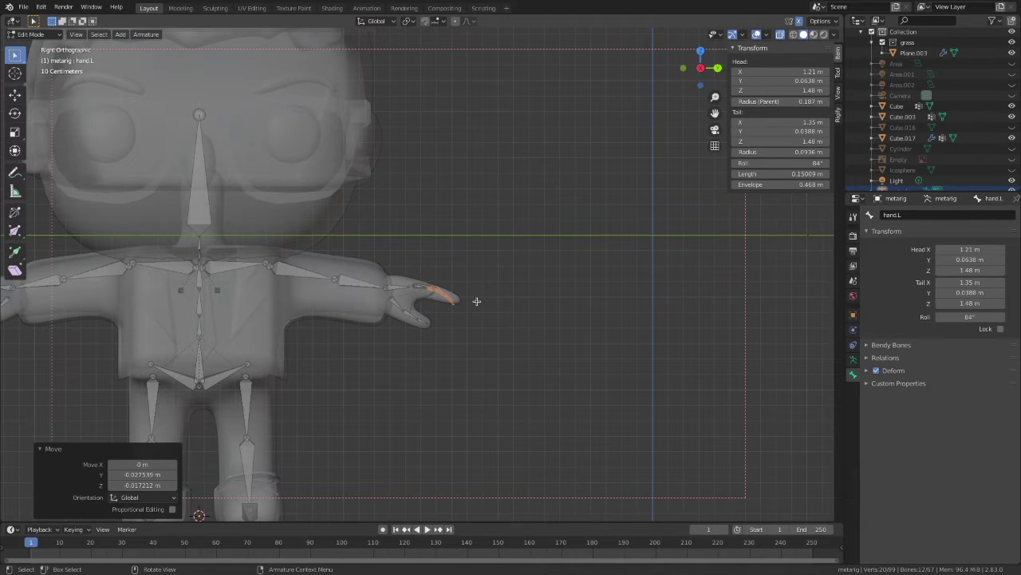
pyautogui.scroll(4, 499, 273)
pyautogui.press('r')
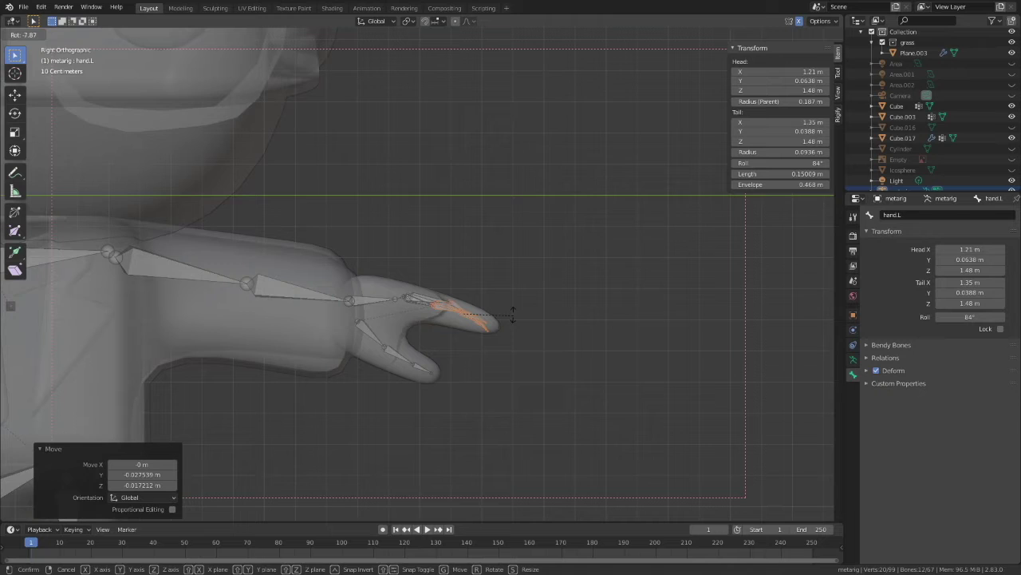
pyautogui.click(513, 312)
# Nudge the left finger bones about 0.013 m inward and 0.003 m up, and shift them about 0.006 m back outward
pyautogui.scroll(-6, 513, 312)
pyautogui.moveTo(715, 112); pyautogui.dragTo(782, 114)
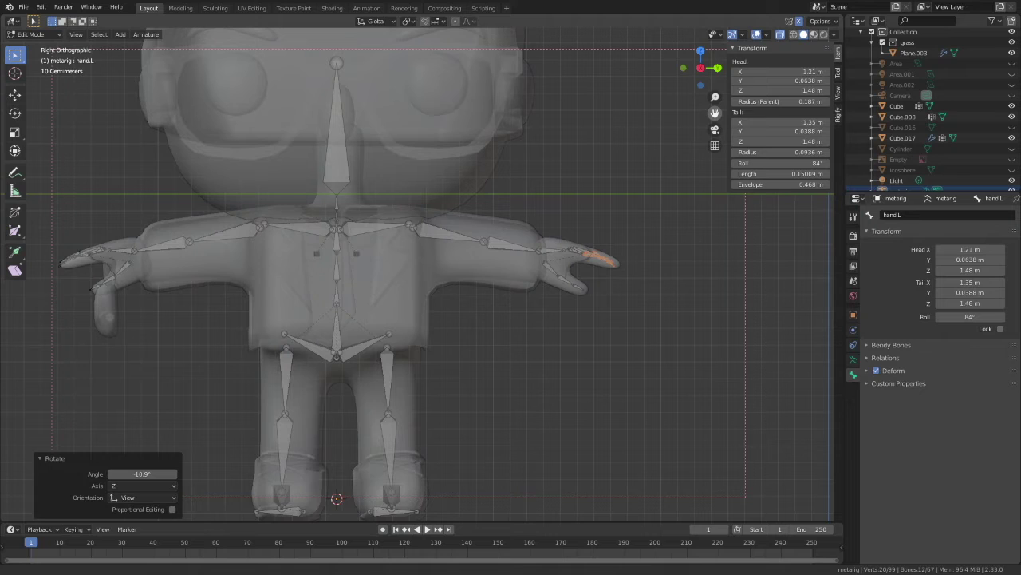
pyautogui.press('g')
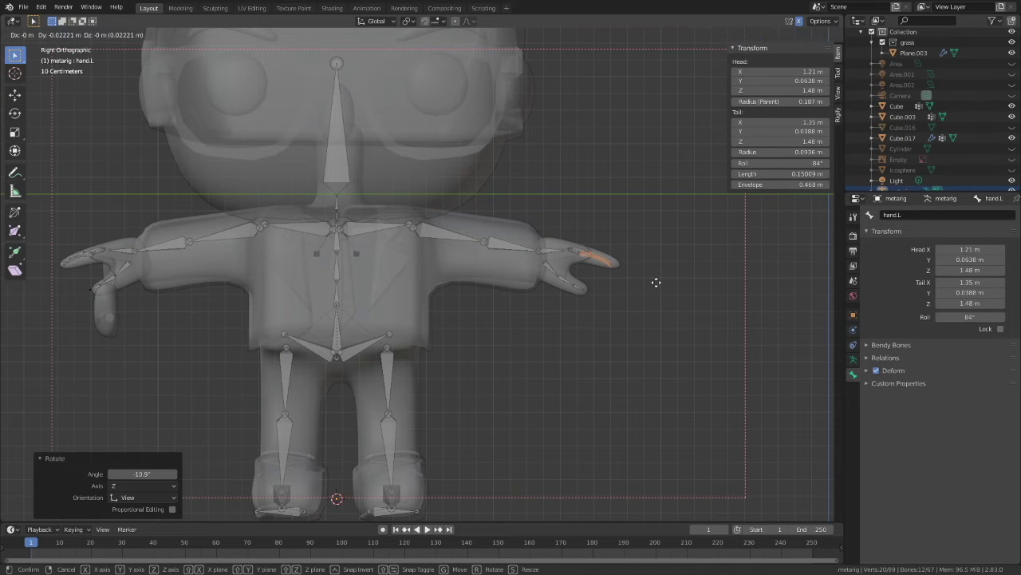
pyautogui.click(656, 282)
pyautogui.press('g')
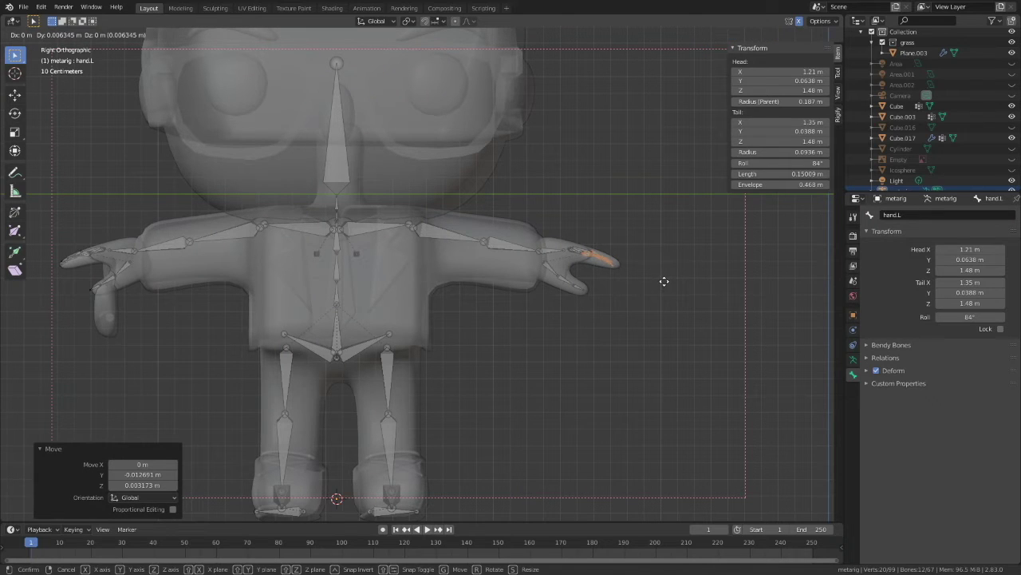
pyautogui.click(662, 282)
pyautogui.scroll(-1, 676, 254)
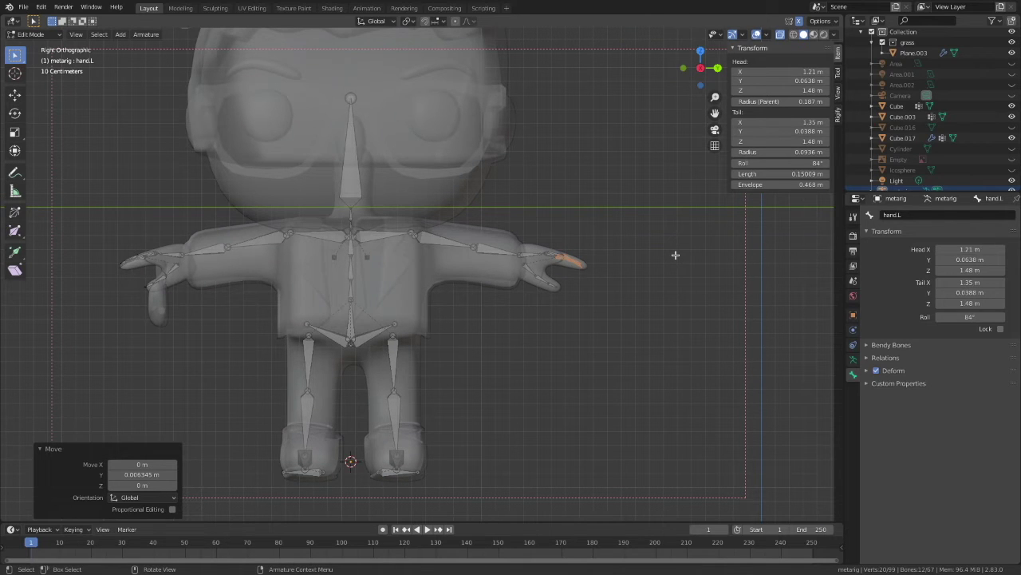
# Return the meta-rig to Object Mode, compare it with the solid meshes, and save the file
pyautogui.click(32, 34)
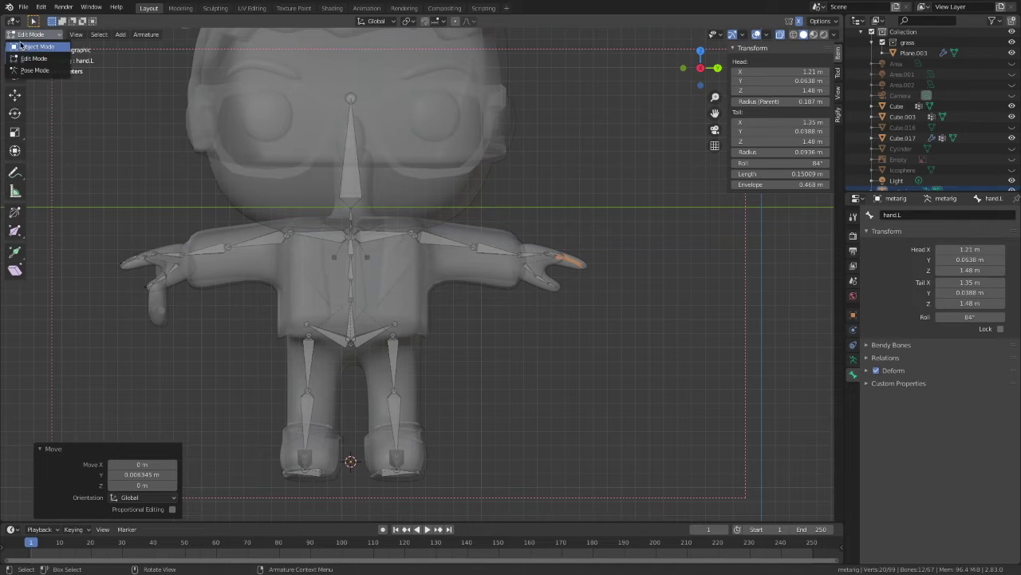
pyautogui.click(24, 48)
pyautogui.click(781, 34)
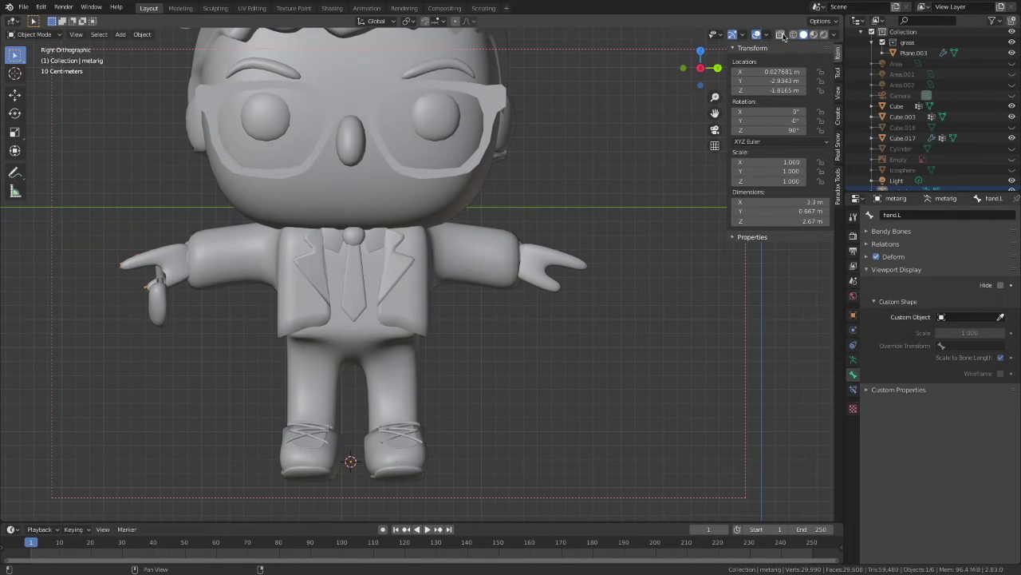
pyautogui.click(781, 35)
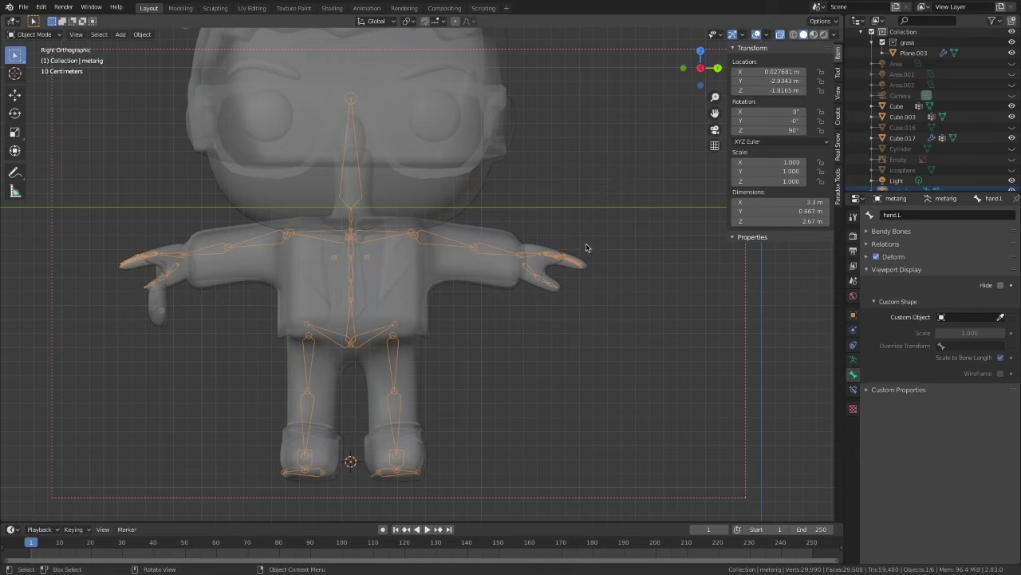
pyautogui.scroll(-3, 624, 231)
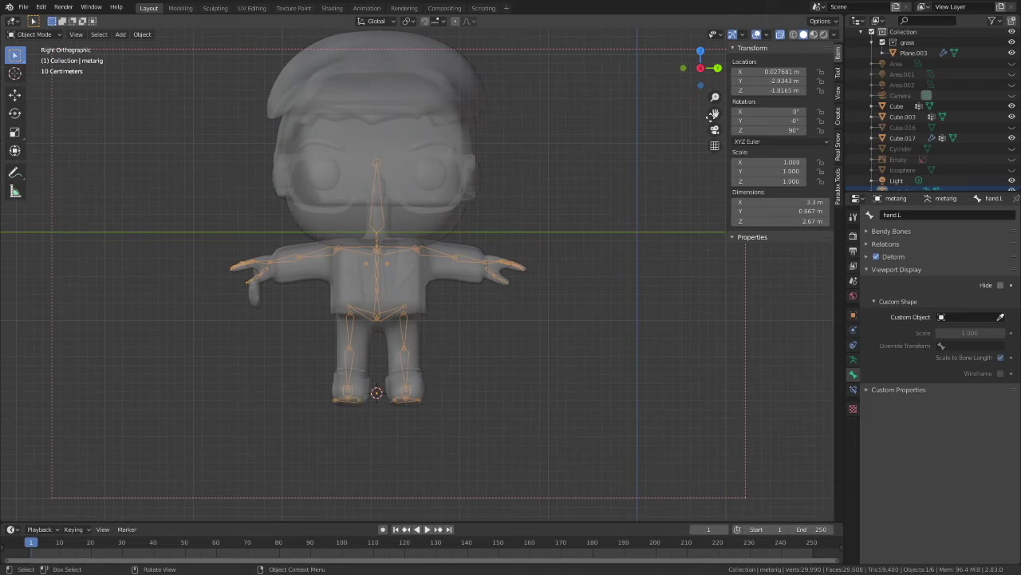
pyautogui.moveTo(715, 113); pyautogui.dragTo(715, 128)
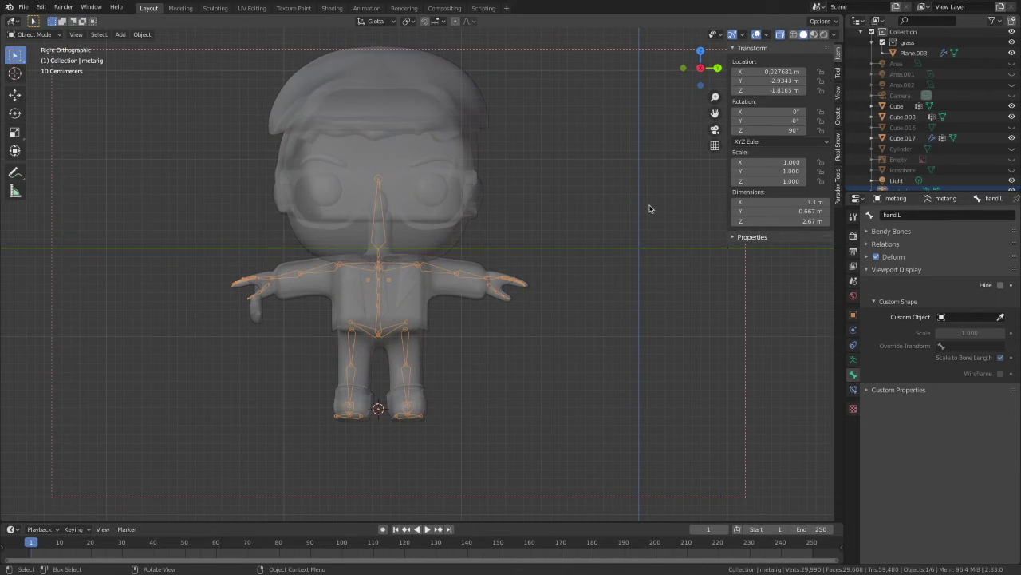
pyautogui.hotkey('ctrl', 's')
# Generate the Rigify control rig from the fitted meta-rig
pyautogui.click(853, 360)
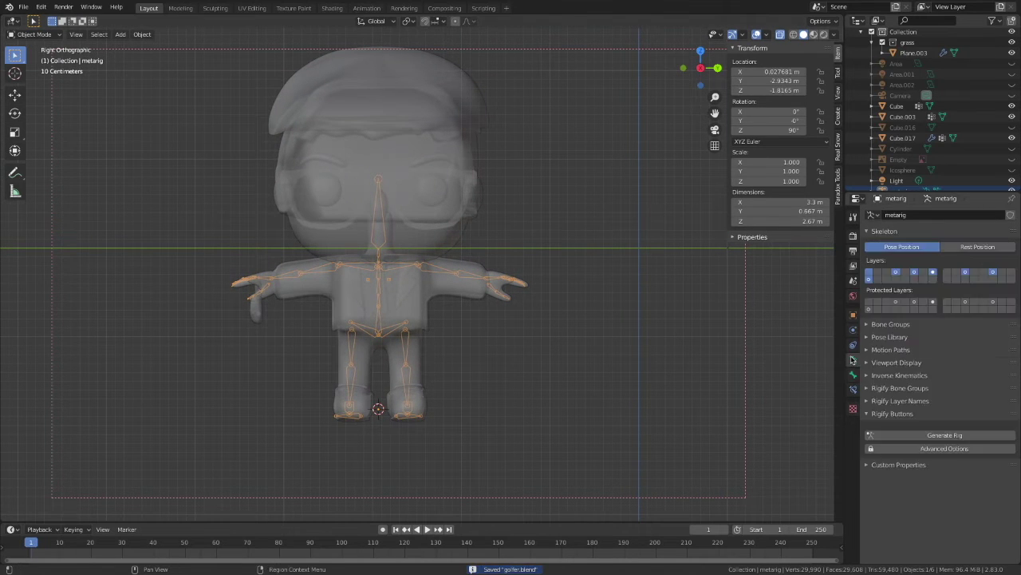
pyautogui.click(945, 435)
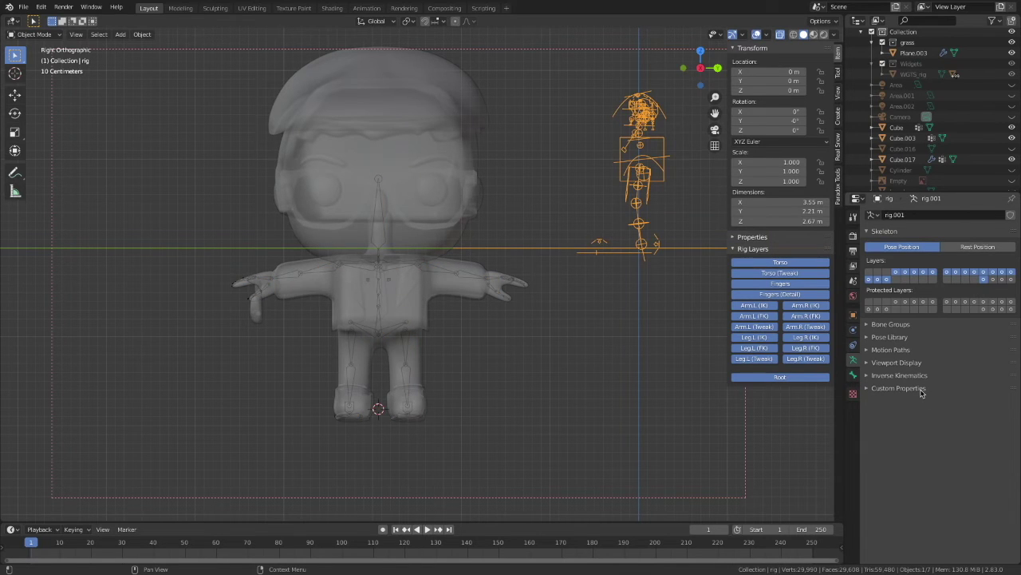
pyautogui.moveTo(671, 371); pyautogui.dragTo(659, 343, button='middle')
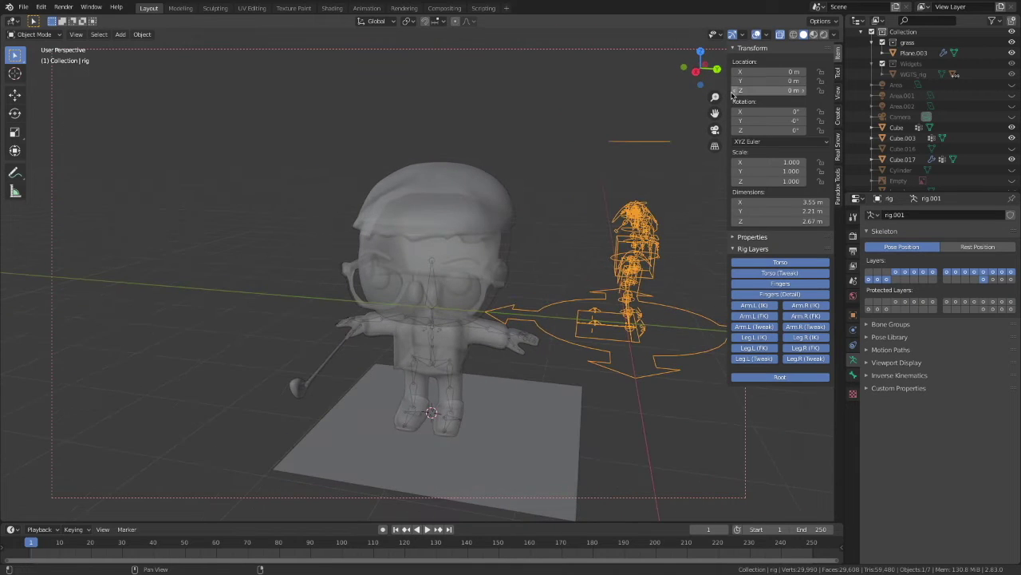
# Snap the generated rig to the 3D cursor between the character's feet and rotate it 90° around Z
pyautogui.click(696, 70)
pyautogui.moveTo(715, 113); pyautogui.dragTo(715, 83)
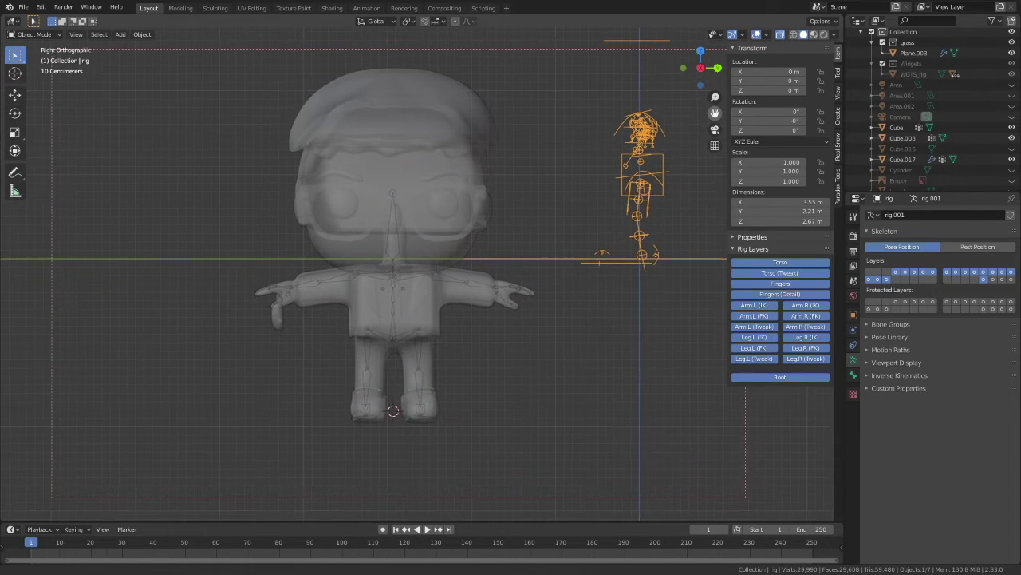
pyautogui.hotkey('shift', 's')
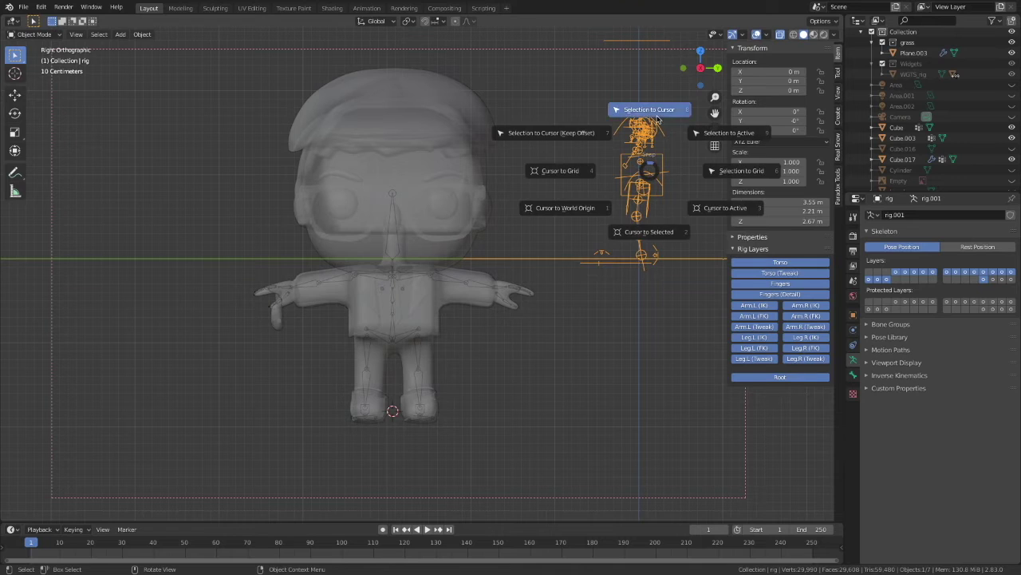
pyautogui.click(658, 117)
pyautogui.write('rz90')
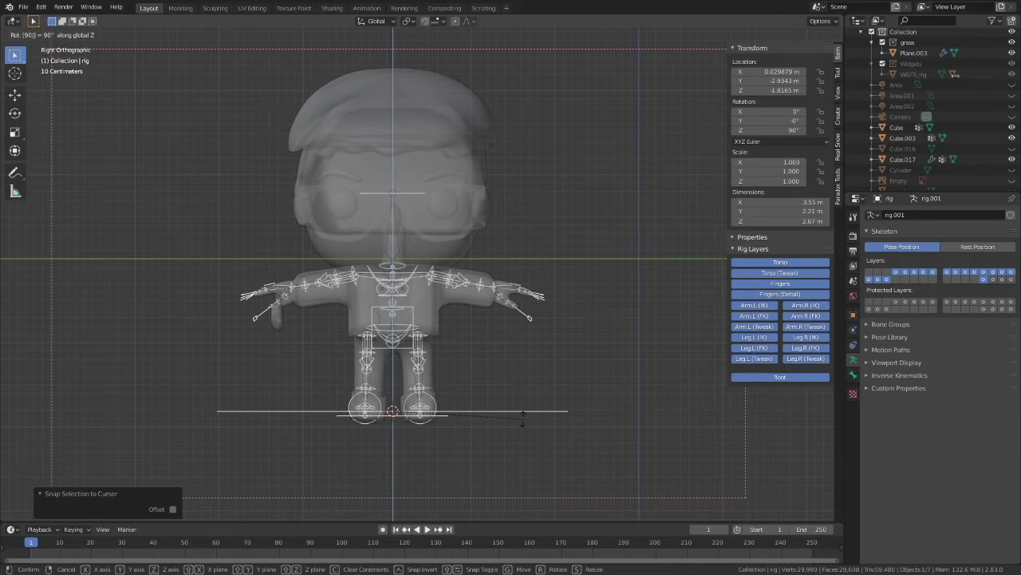
pyautogui.press('Return')
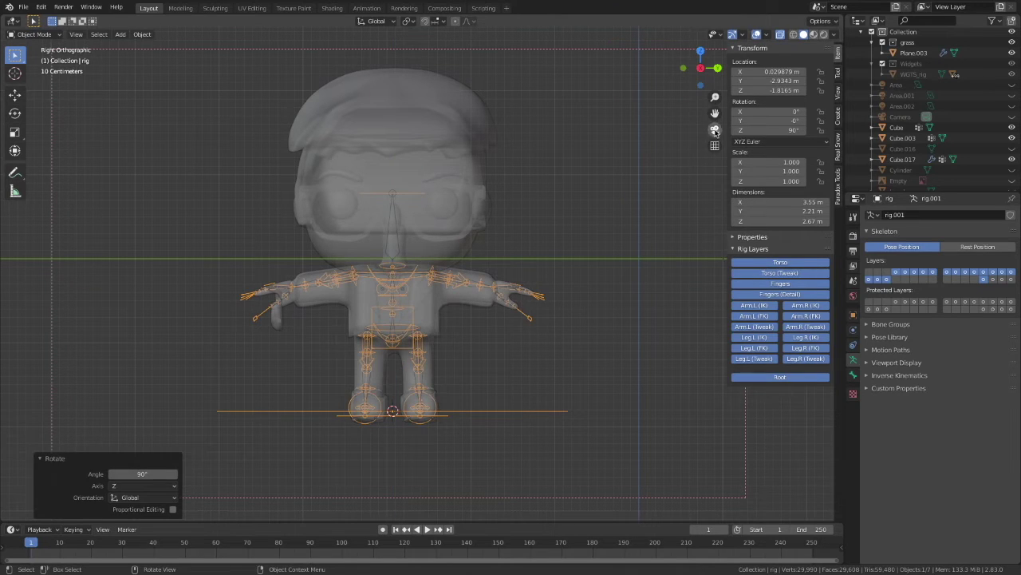
# Hide the meta-rig and make the generated rig the active object
pyautogui.moveTo(715, 113); pyautogui.dragTo(585, 297)
pyautogui.click(585, 298)
pyautogui.scroll(3, 605, 263)
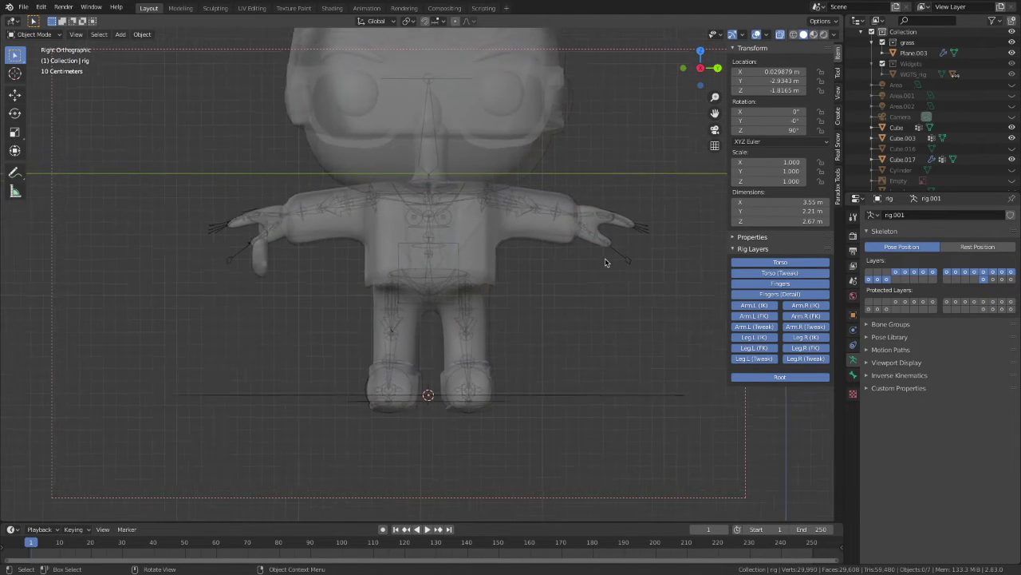
pyautogui.scroll(-1, 605, 262)
pyautogui.scroll(-2, 951, 164)
pyautogui.click(950, 170)
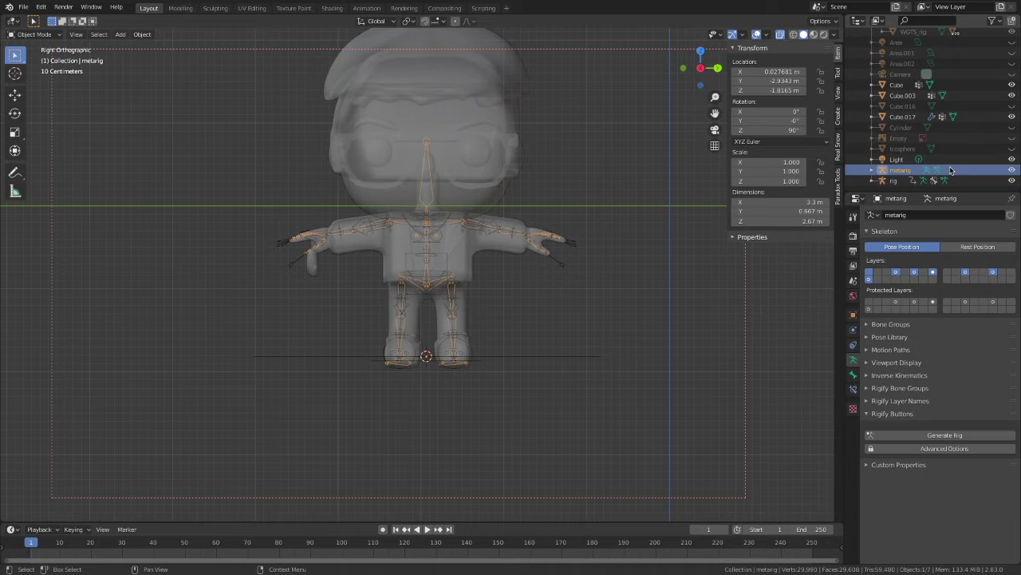
pyautogui.click(1011, 170)
pyautogui.click(986, 181)
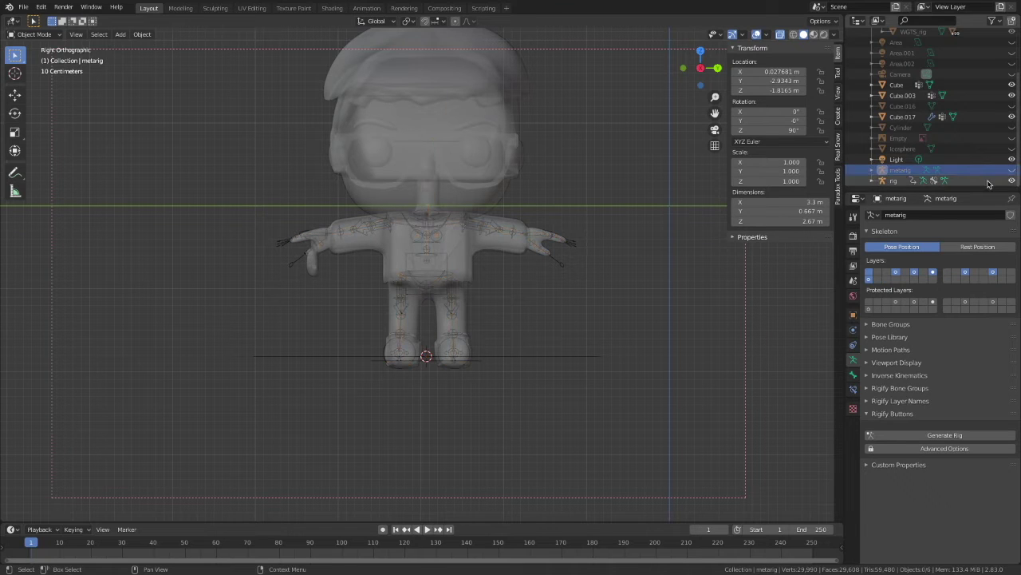
pyautogui.click(634, 305)
# Turn off X-ray display so the character's meshes are drawn solid
pyautogui.moveTo(634, 305); pyautogui.dragTo(636, 272, button='middle')
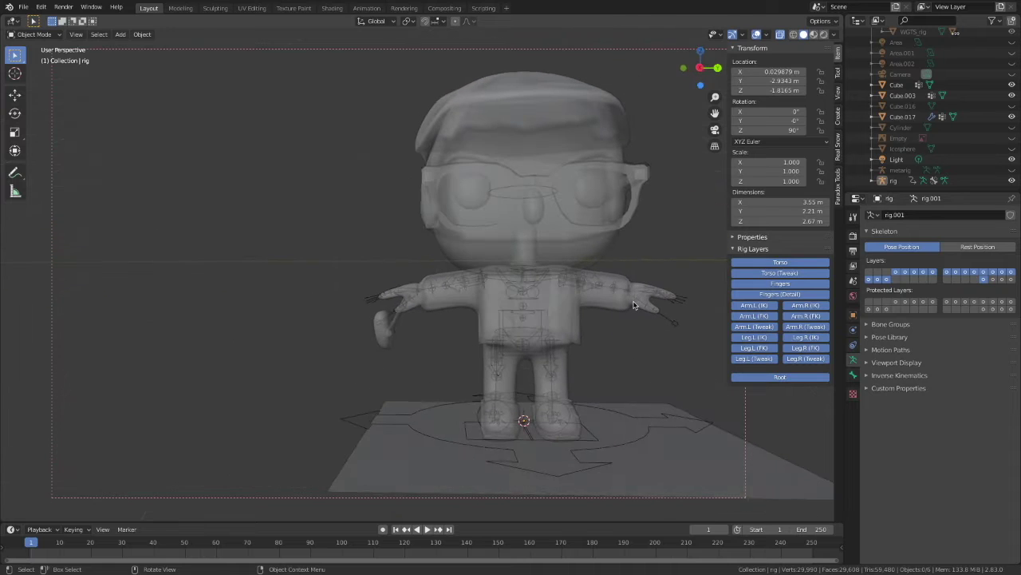
pyautogui.click(701, 68)
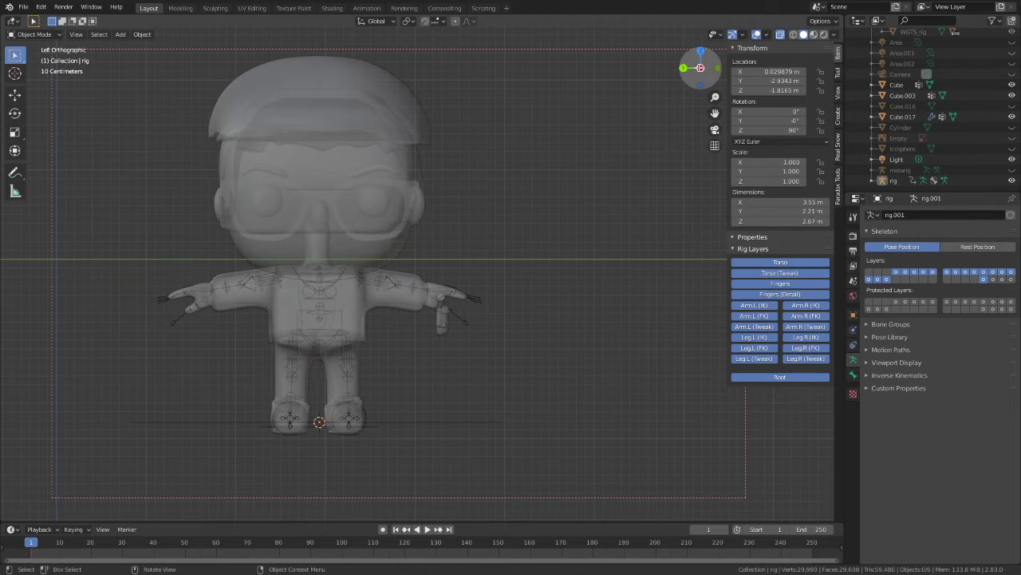
pyautogui.click(780, 35)
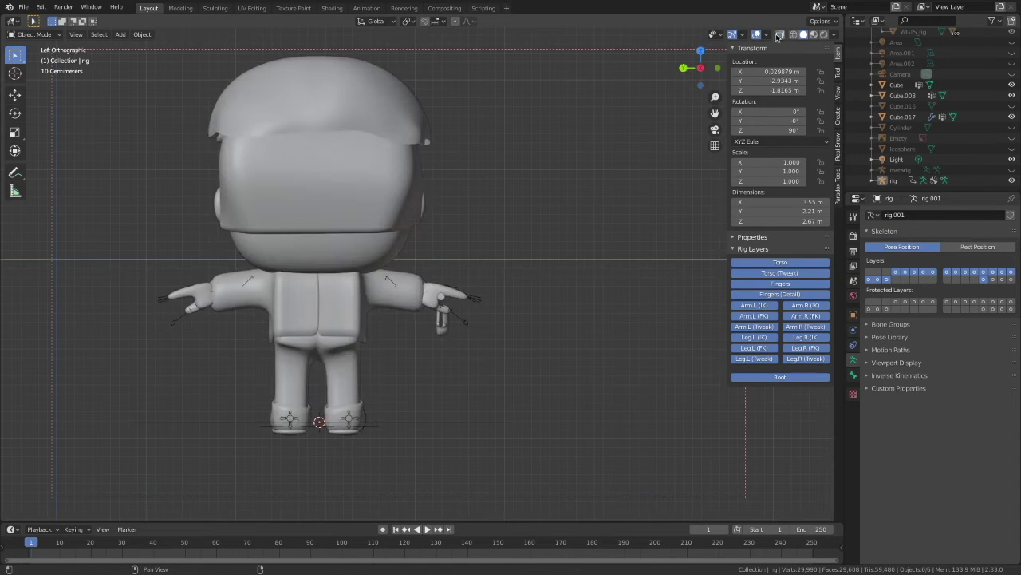
# Parent the character's head and body meshes to the generated rig using Armature Deform With Automatic Weights
pyautogui.click(701, 67)
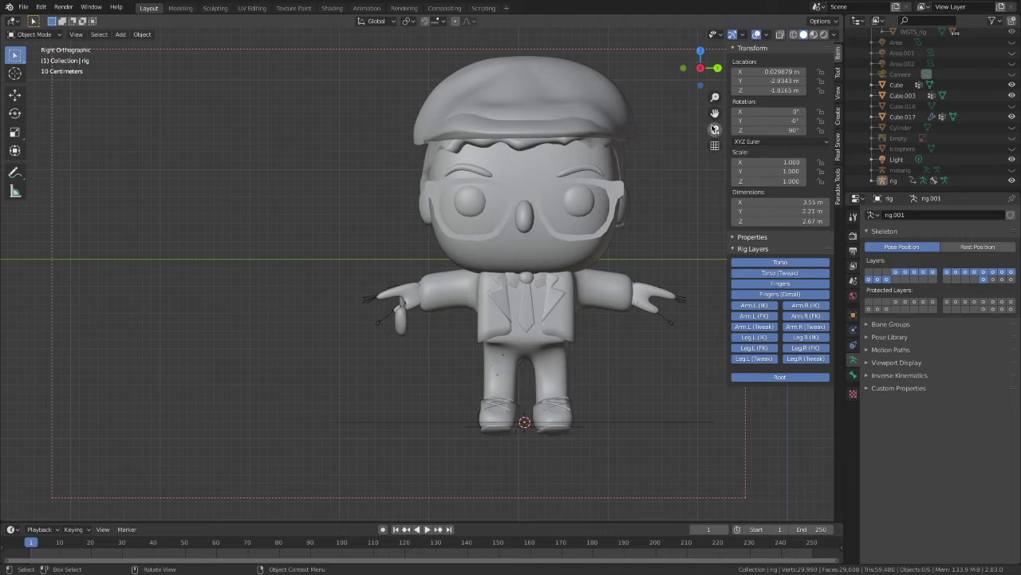
pyautogui.moveTo(715, 114); pyautogui.dragTo(617, 105)
pyautogui.moveTo(665, 155)
pyautogui.mouseDown(button='middle')
pyautogui.moveTo(656, 182)
pyautogui.moveTo(669, 150)
pyautogui.mouseUp(button='middle')
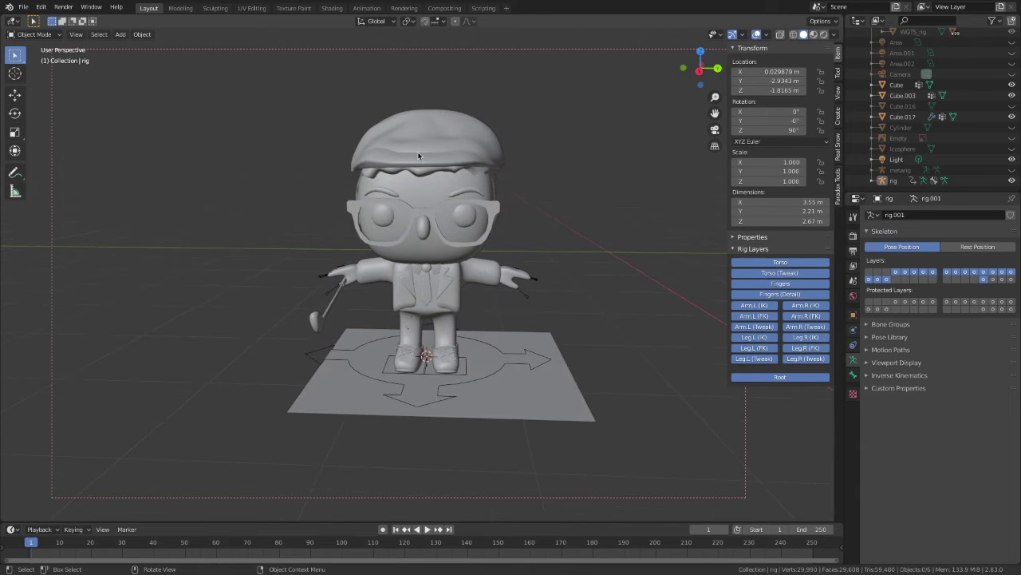
pyautogui.press('a')
pyautogui.moveTo(501, 241); pyautogui.dragTo(545, 238, button='middle')
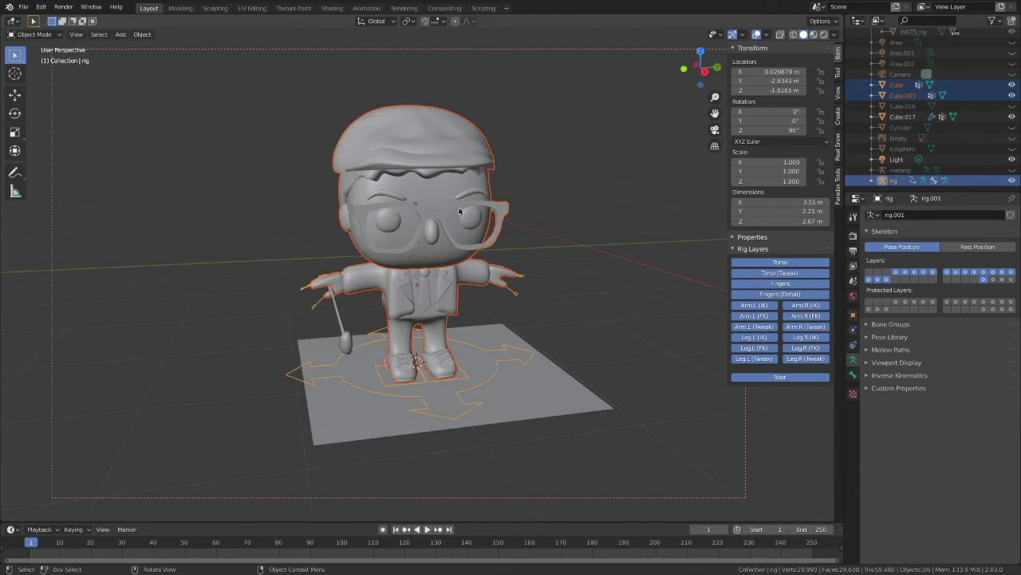
pyautogui.click(444, 189)
pyautogui.moveTo(443, 189); pyautogui.dragTo(399, 187, button='middle')
pyautogui.keyDown('shift'); pyautogui.click(431, 286); pyautogui.keyUp('shift')
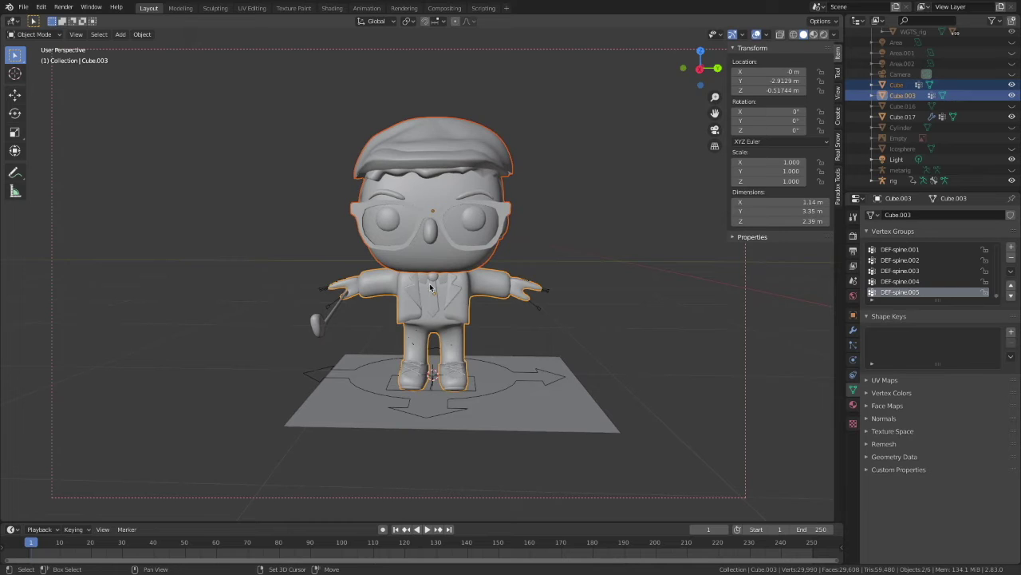
pyautogui.moveTo(429, 283); pyautogui.dragTo(455, 315, button='middle')
pyautogui.keyDown('shift'); pyautogui.click(494, 361); pyautogui.keyUp('shift')
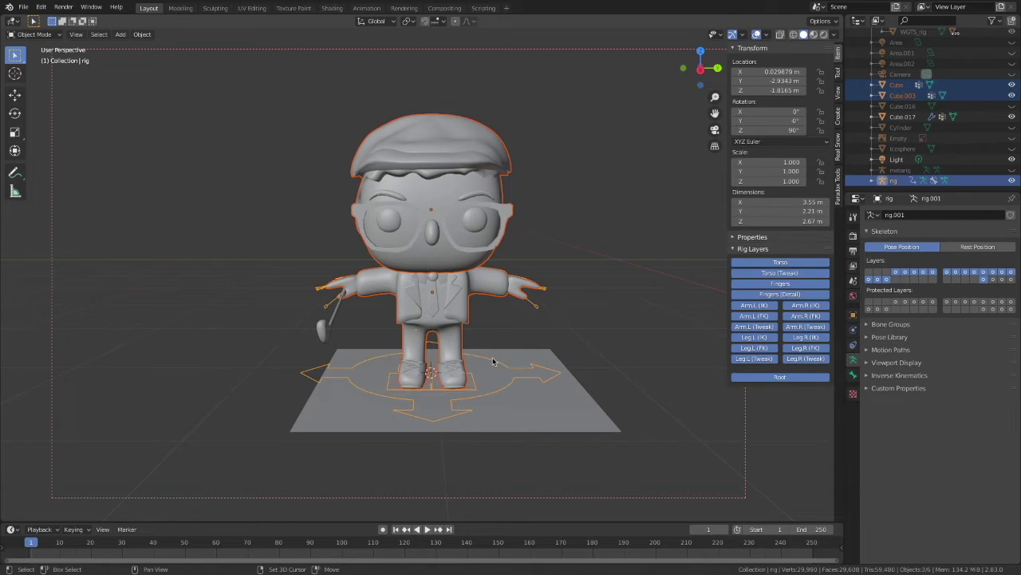
pyautogui.moveTo(494, 362); pyautogui.dragTo(503, 332, button='middle')
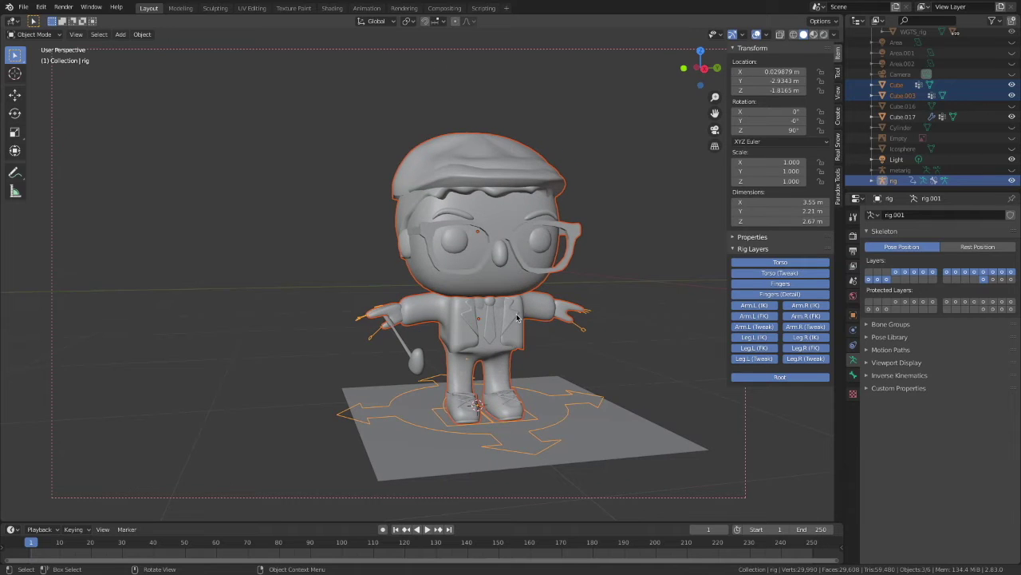
pyautogui.hotkey('ctrl', 'p')
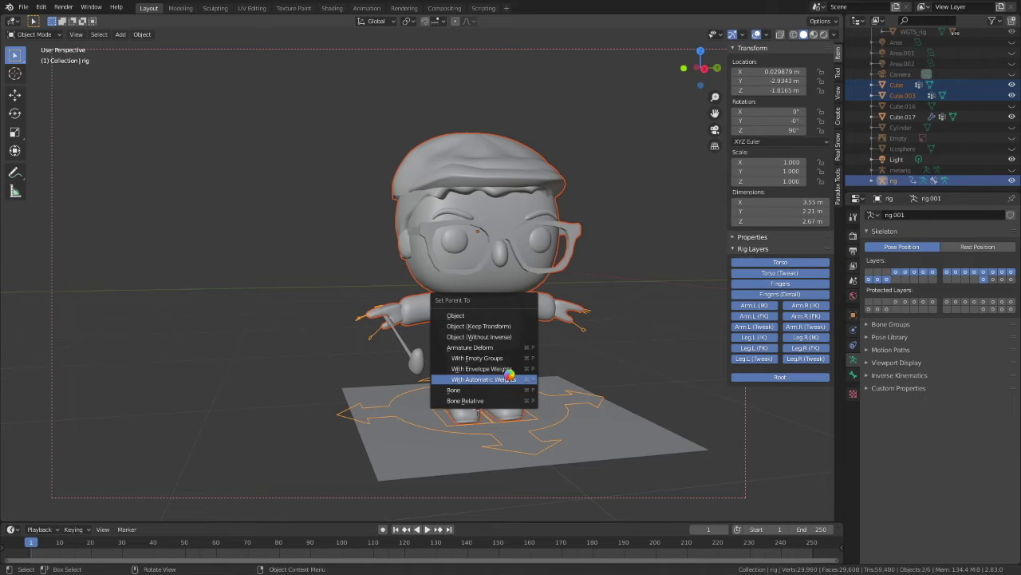
pyautogui.moveTo(625, 275); pyautogui.dragTo(627, 276, button='middle')
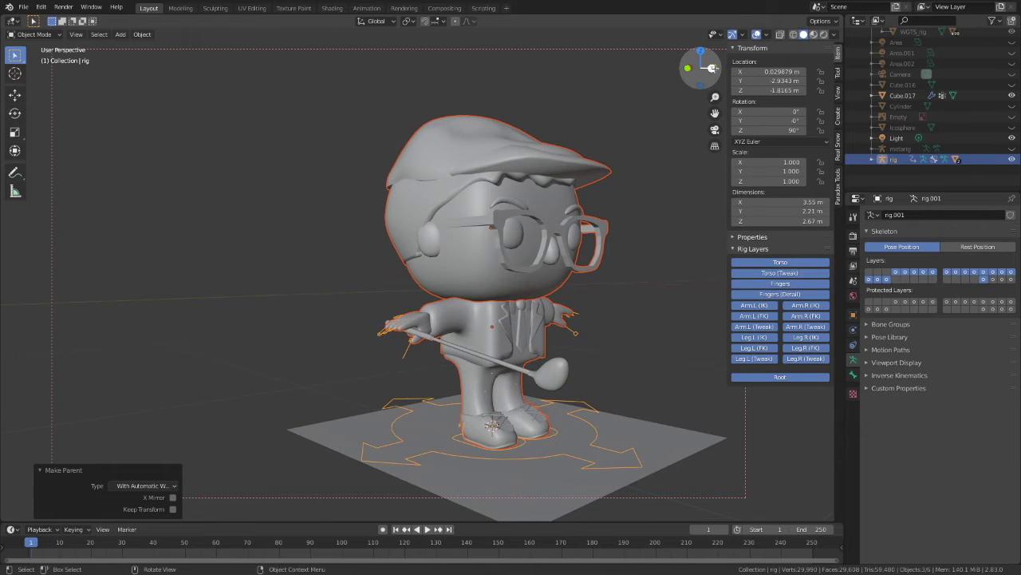
# Save the file with the character framed in the right orthographic view
pyautogui.click(712, 68)
pyautogui.scroll(2, 610, 159)
pyautogui.hotkey('ctrl', 's')
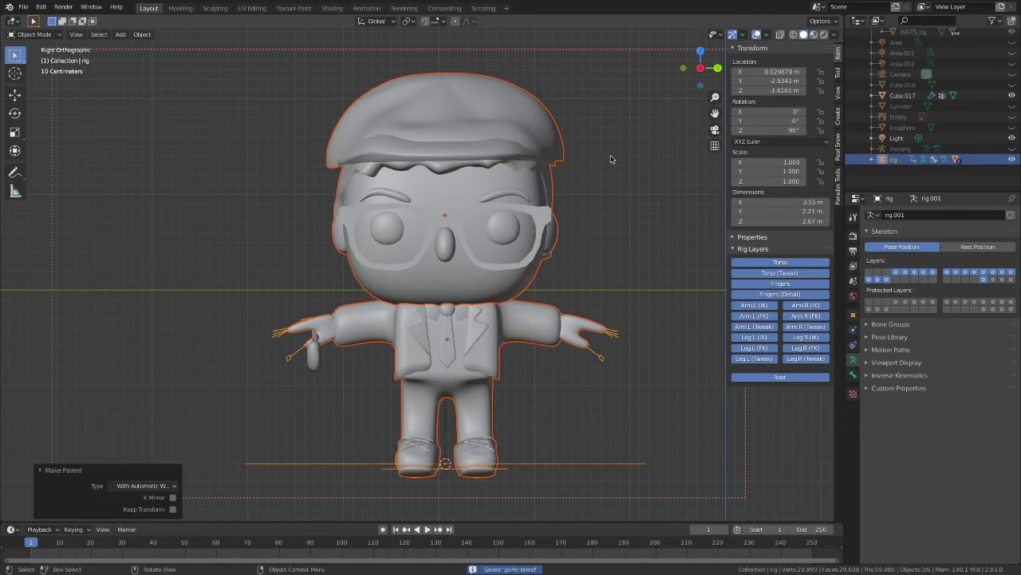
# Select only the generated rig and switch it to Pose Mode
pyautogui.moveTo(716, 112); pyautogui.dragTo(670, 80)
pyautogui.keyDown('shift'); pyautogui.moveTo(624, 251); pyautogui.dragTo(623, 249, button='middle'); pyautogui.keyUp('shift')
pyautogui.click(557, 328)
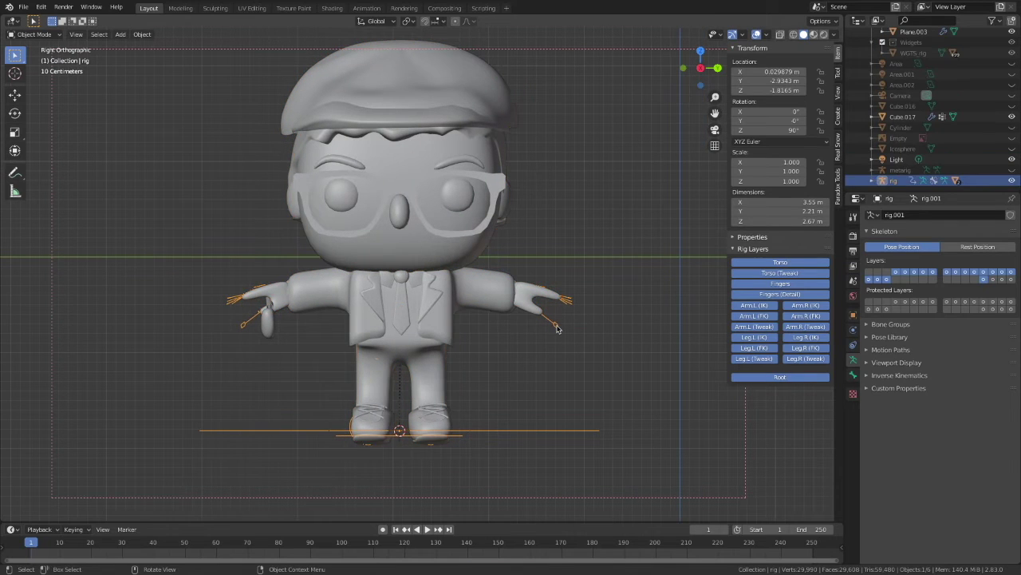
pyautogui.click(51, 38)
pyautogui.click(34, 64)
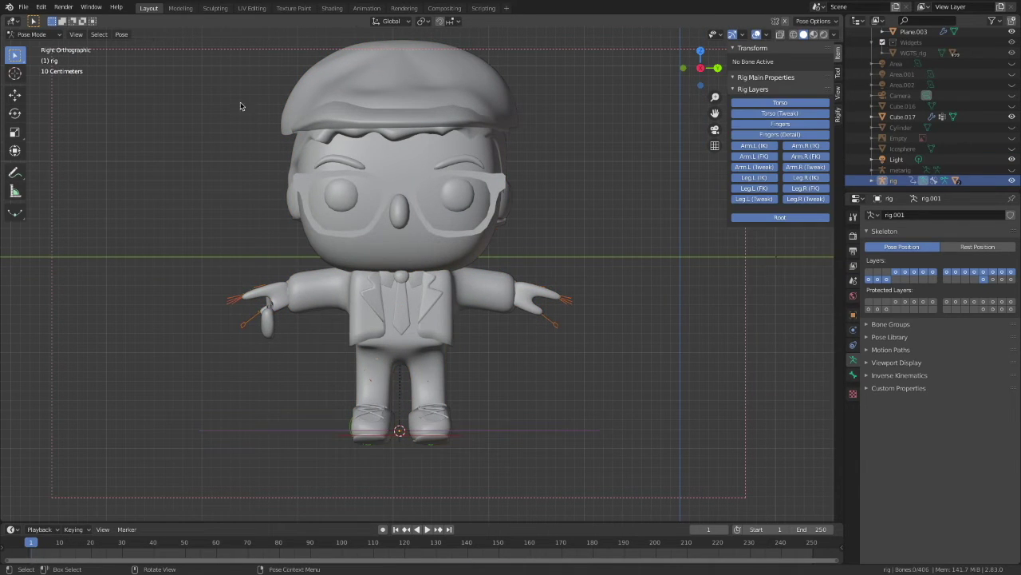
# Test the left hand's deformation by trial-moving the thumb control and trial-moving and rotating the index finger control
pyautogui.click(556, 330)
pyautogui.press('g')
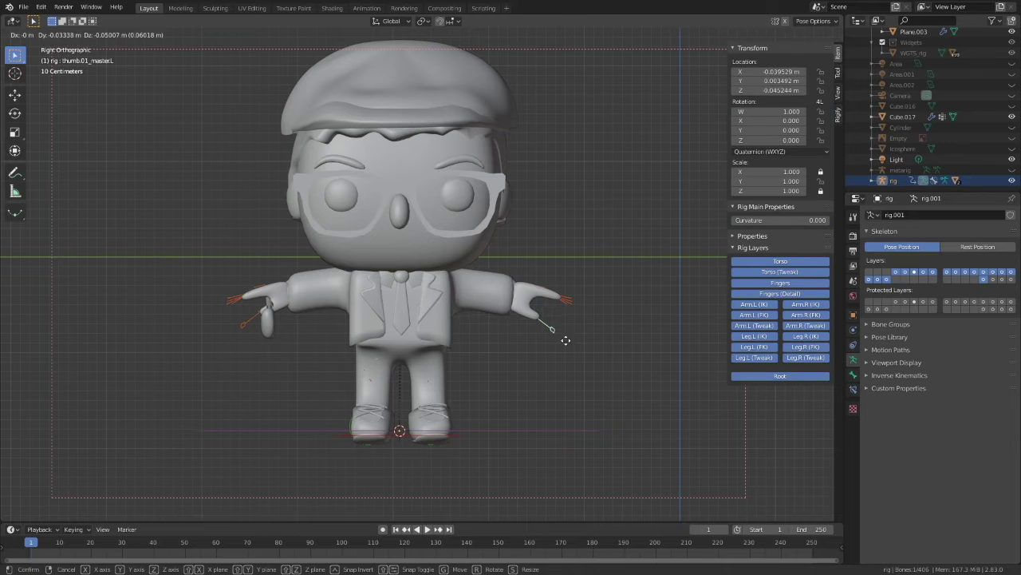
pyautogui.press('Escape')
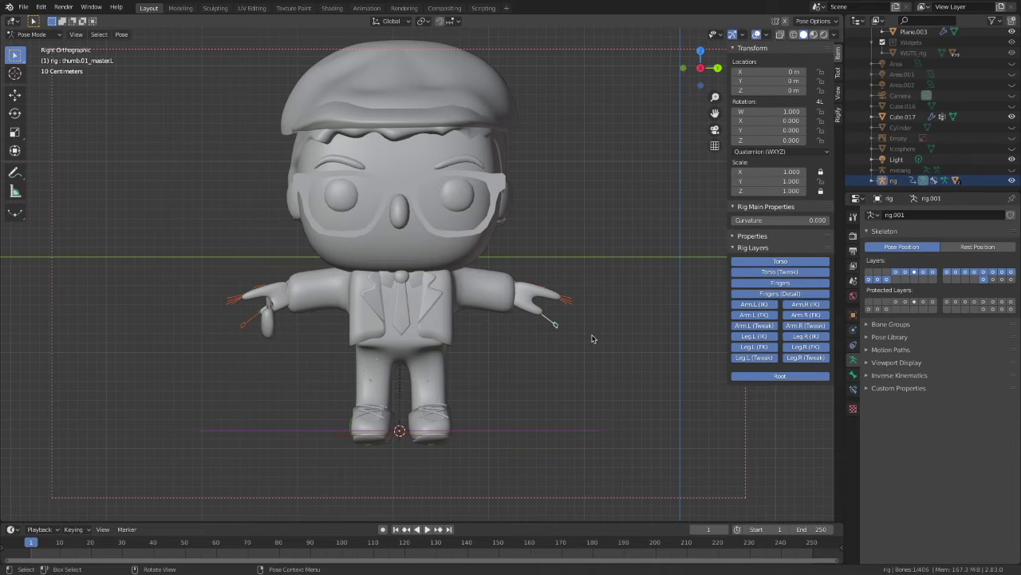
pyautogui.press('g')
pyautogui.press('Escape')
pyautogui.press('g')
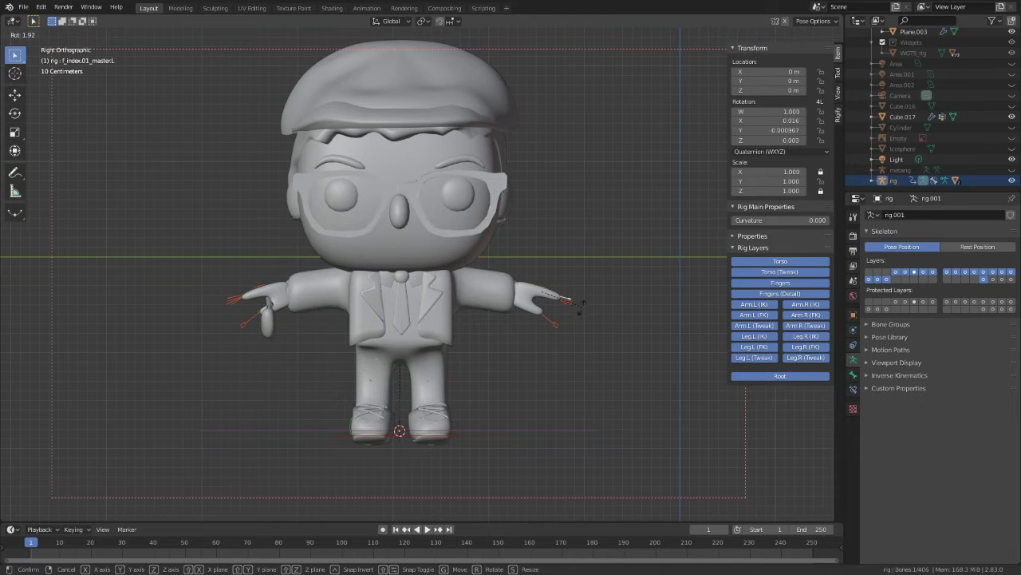
pyautogui.press('Escape')
pyautogui.press('g')
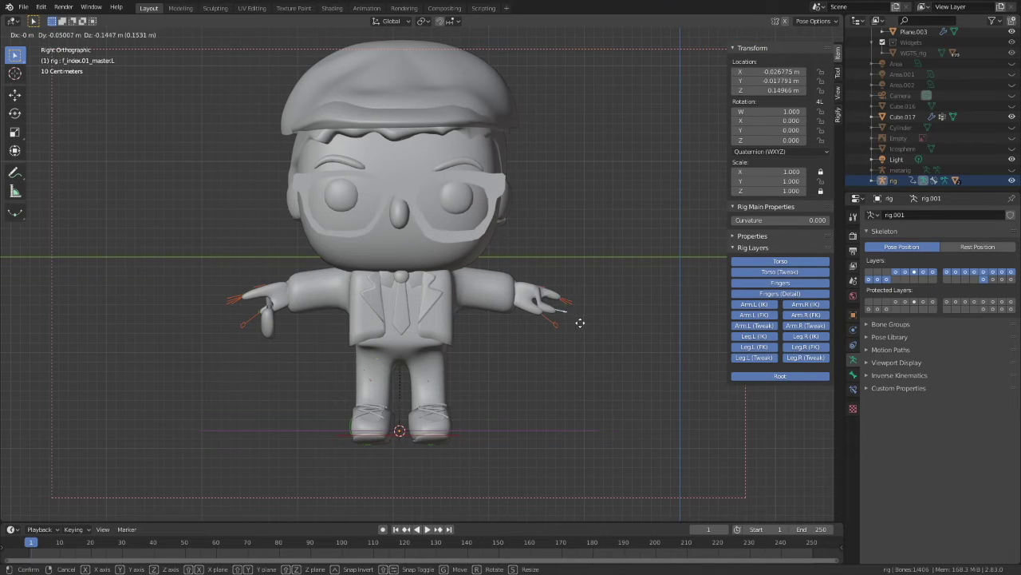
pyautogui.press('Escape')
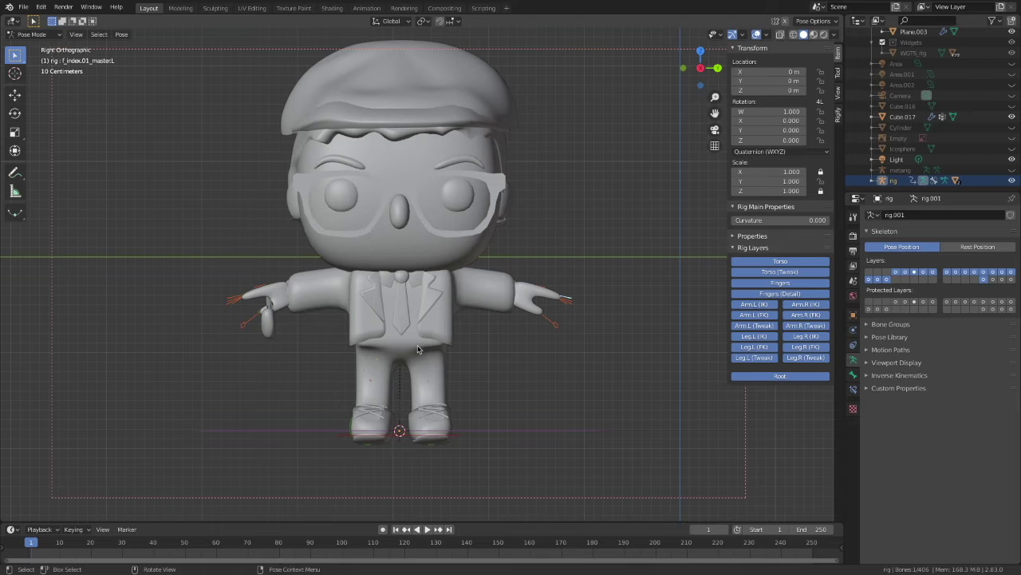
# Select the left foot IK control and turn on X-ray display to reveal the control bones inside the meshes
pyautogui.click(437, 420)
pyautogui.click(455, 439)
pyautogui.moveTo(454, 439); pyautogui.dragTo(454, 461, button='middle')
pyautogui.click(779, 36)
pyautogui.scroll(2, 537, 202)
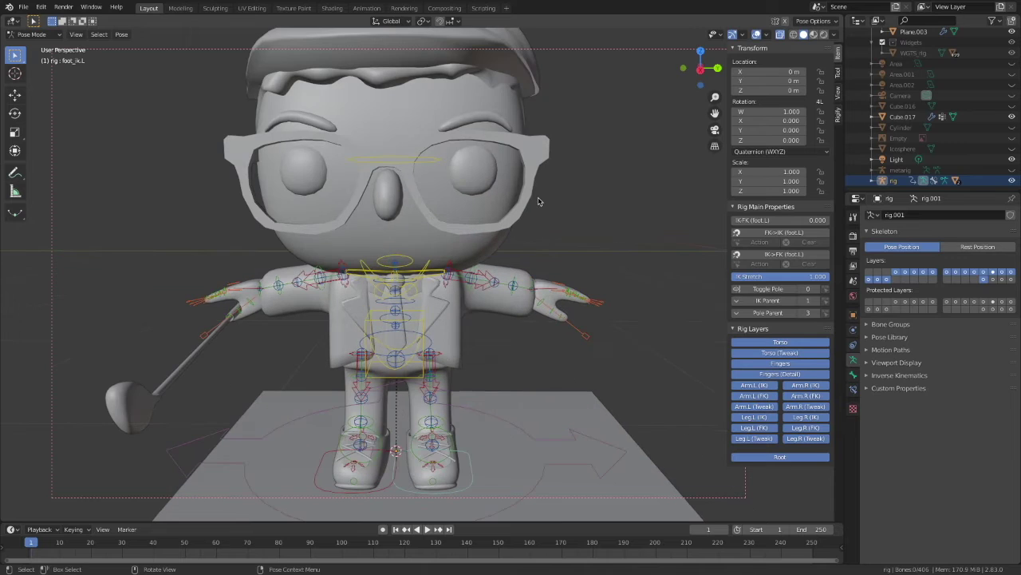
# Test the left leg's deformation by trial-moving the thigh IK control and the mid-shin tweak control
pyautogui.click(433, 403)
pyautogui.press('g')
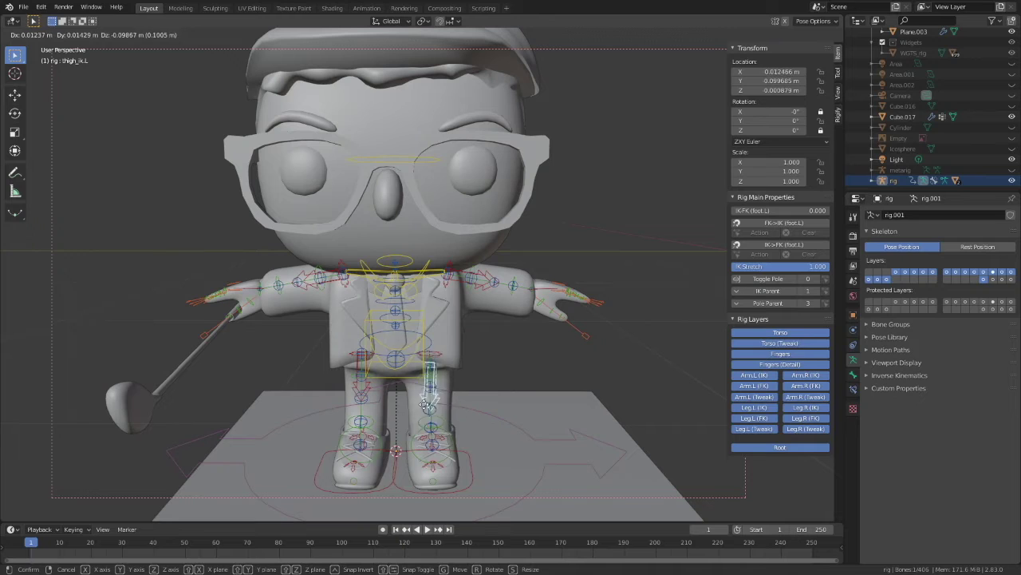
pyautogui.rightClick(425, 403)
pyautogui.click(432, 422)
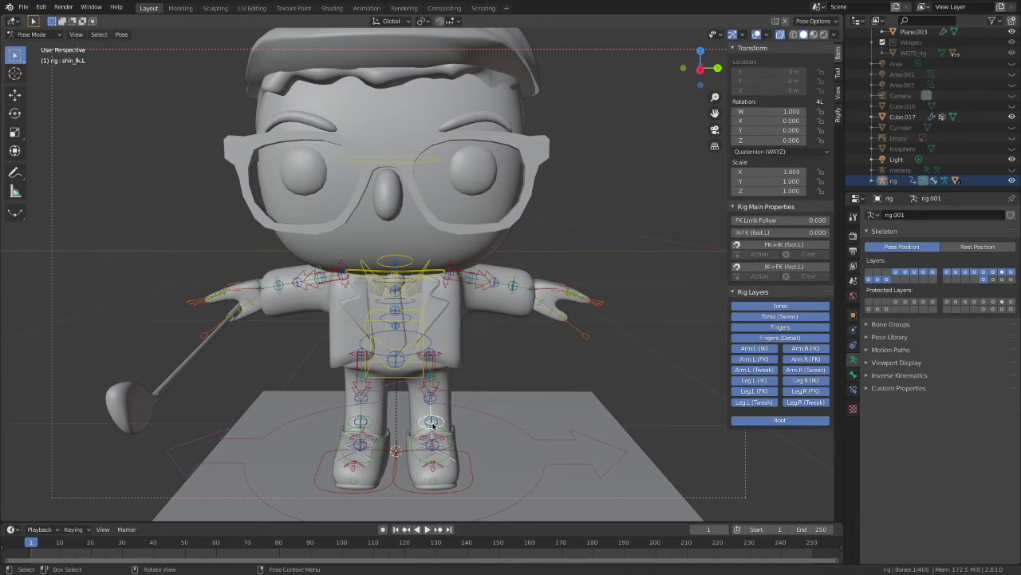
pyautogui.click(433, 429)
pyautogui.press('g')
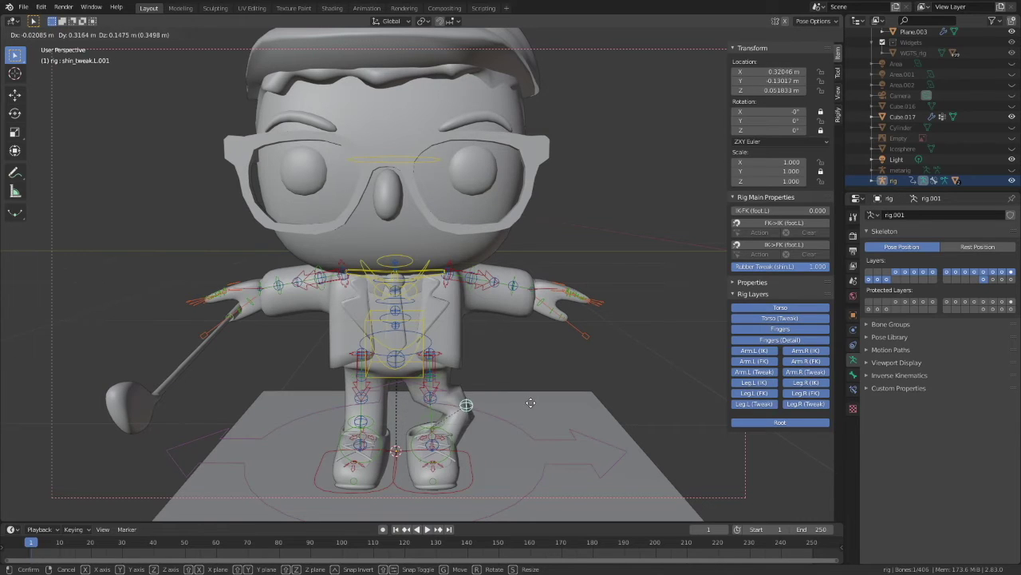
pyautogui.rightClick(484, 418)
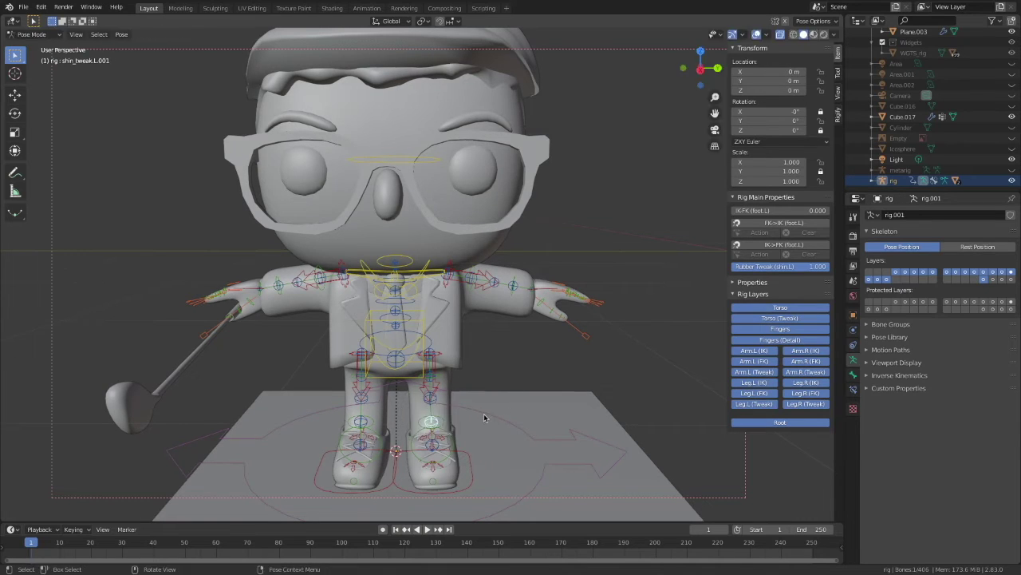
# Test the head control with a trial move, a free rotation and a rotation around global Z
pyautogui.scroll(-2, 508, 368)
pyautogui.click(436, 174)
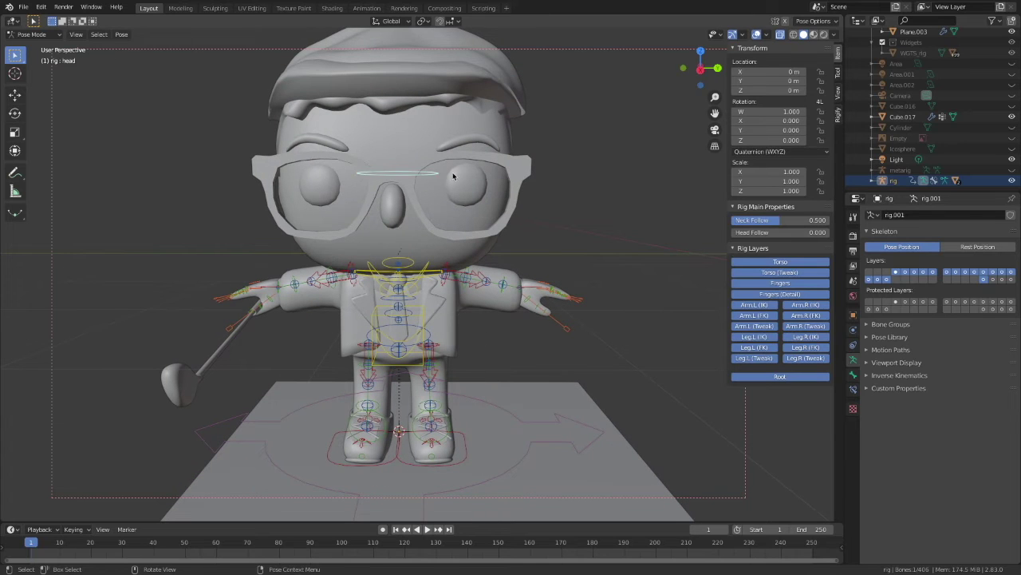
pyautogui.press('r')
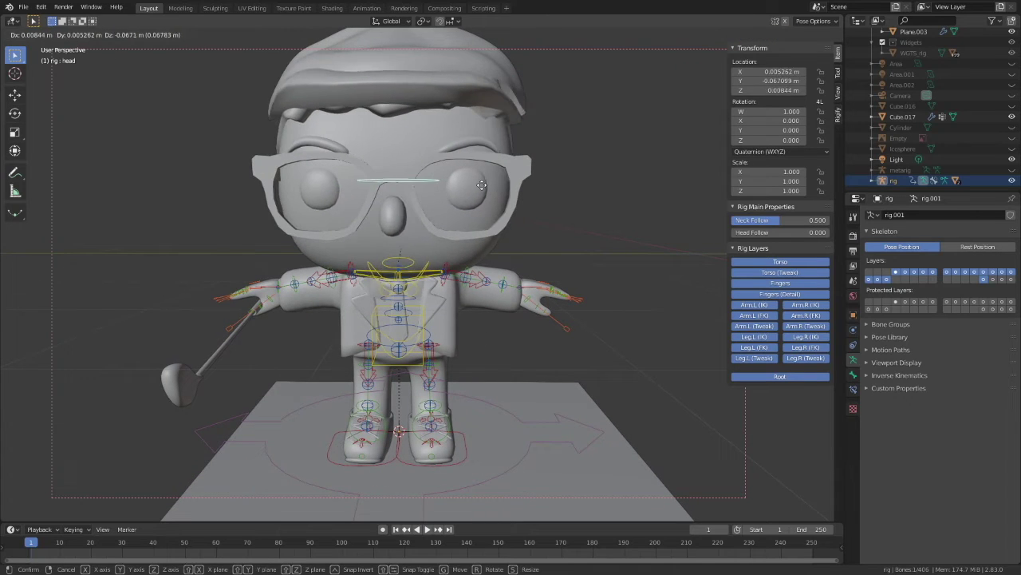
pyautogui.rightClick(483, 188)
pyautogui.press('r')
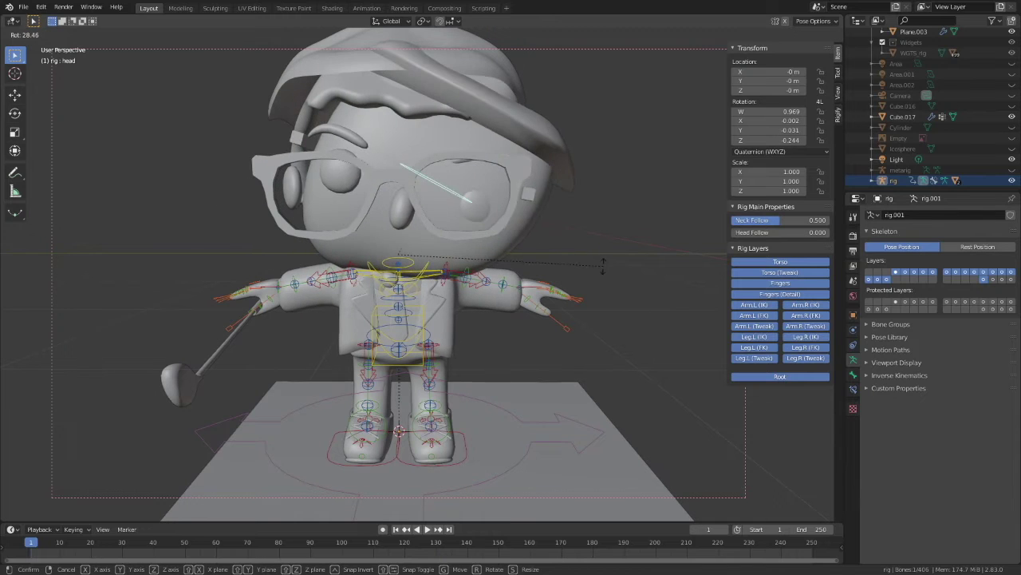
pyautogui.rightClick(504, 229)
pyautogui.scroll(-2, 504, 229)
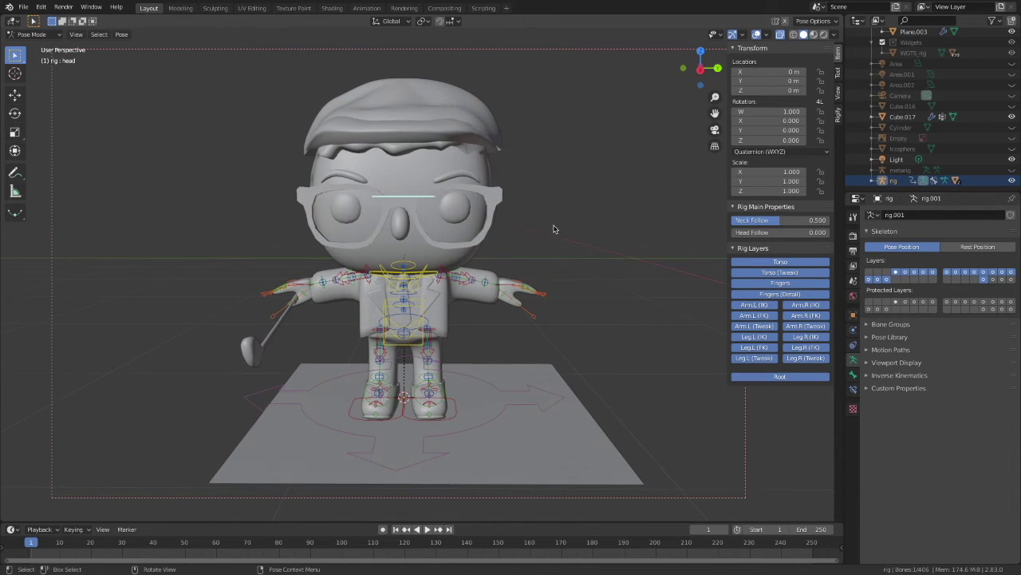
pyautogui.press('r')
pyautogui.press('z')
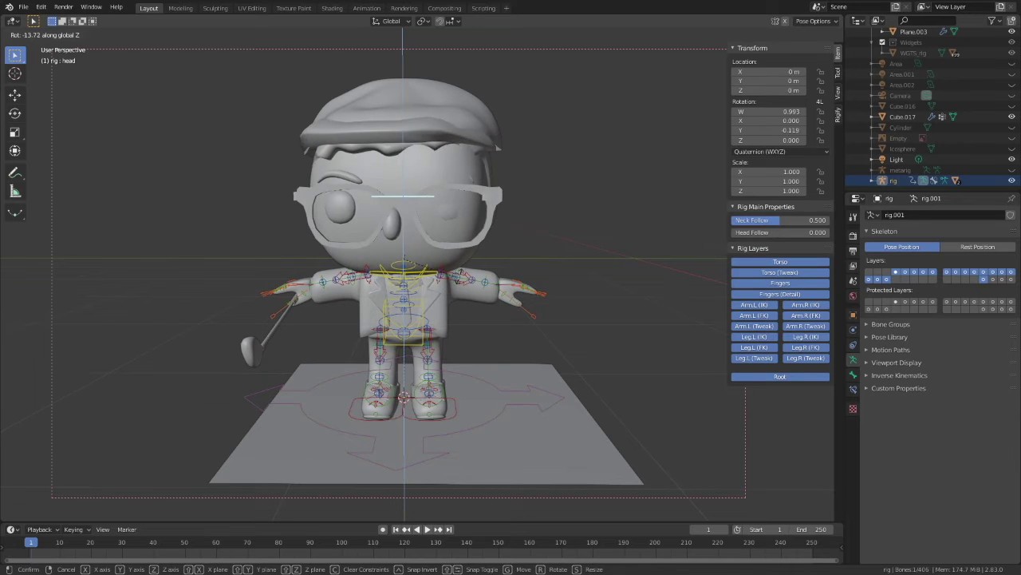
pyautogui.press('Escape')
# Test the right forearm tweak control with a trial rotation and a trial move
pyautogui.moveTo(541, 259); pyautogui.dragTo(388, 286, button='middle')
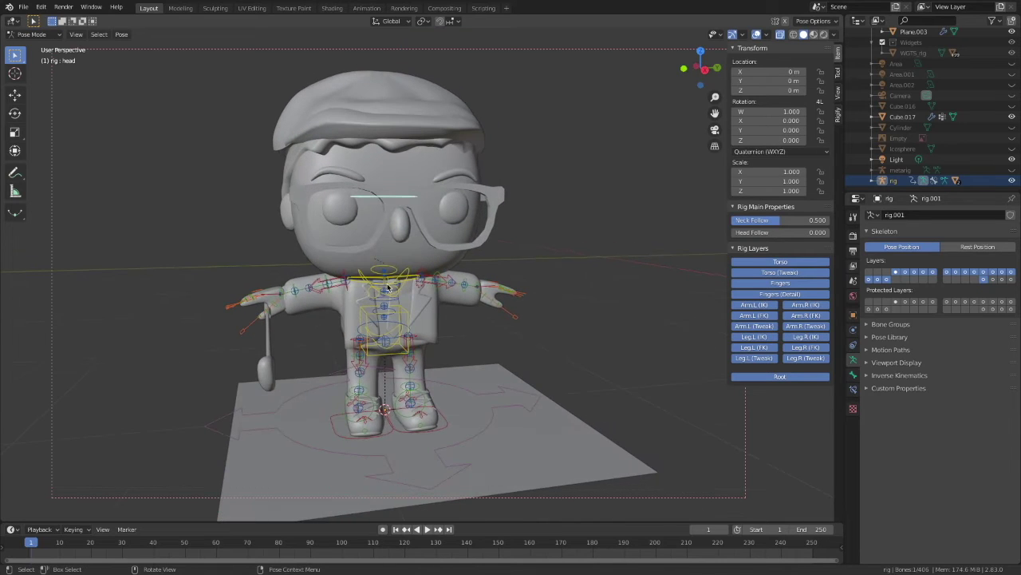
pyautogui.click(310, 289)
pyautogui.click(308, 289)
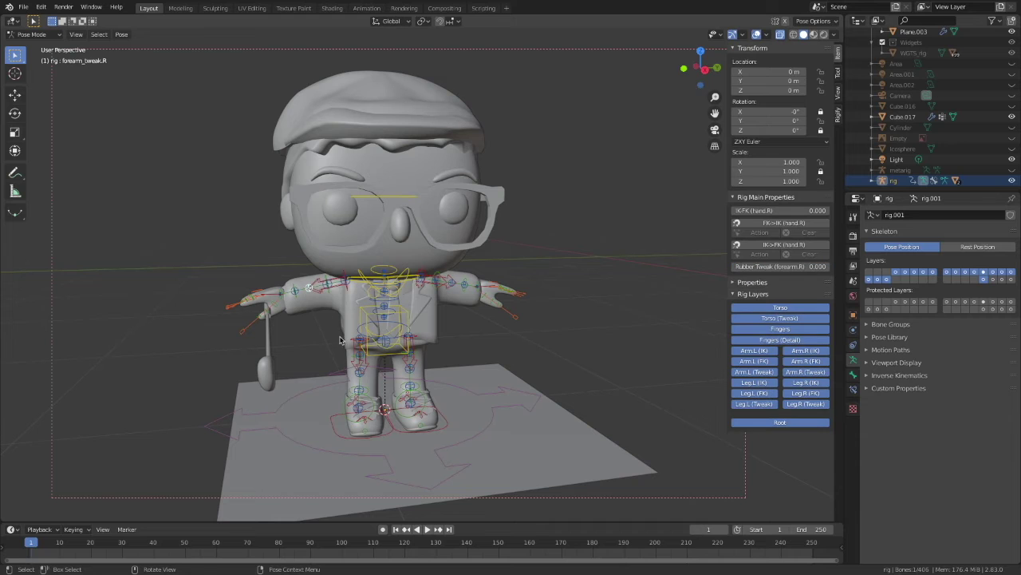
pyautogui.press('r')
pyautogui.press('Escape')
pyautogui.press('g')
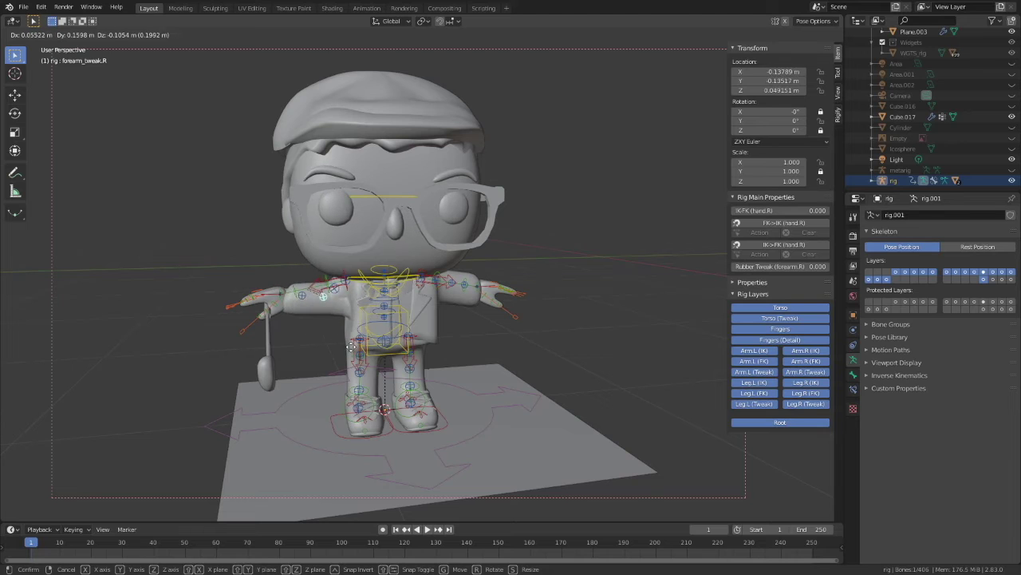
pyautogui.press('Escape')
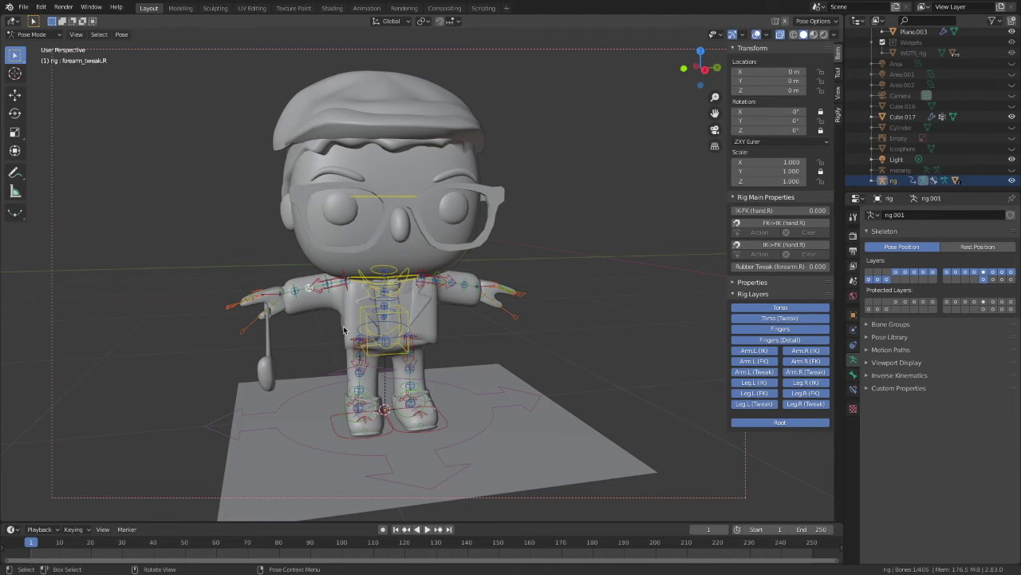
# Test the right index finger master control with a trial rotation to check which meshes it deforms
pyautogui.click(230, 310)
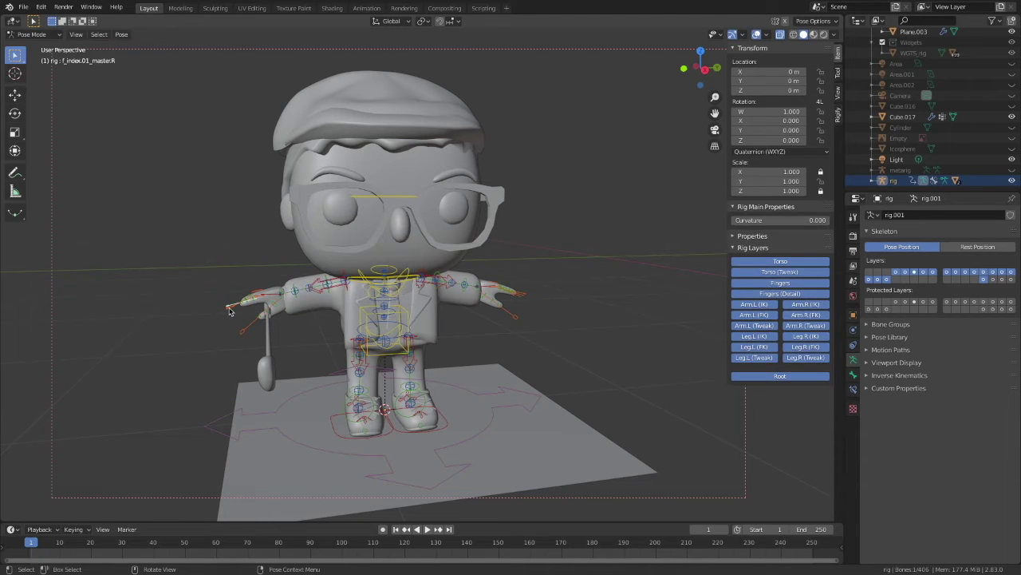
pyautogui.press('r')
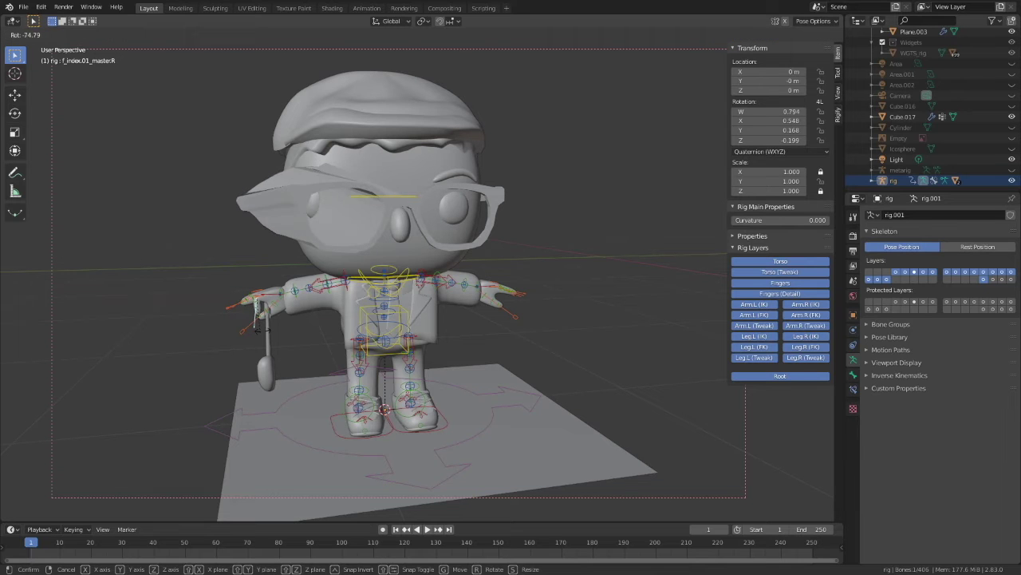
pyautogui.rightClick(232, 327)
# Return the rig to Object Mode
pyautogui.moveTo(226, 283); pyautogui.dragTo(228, 283, button='middle')
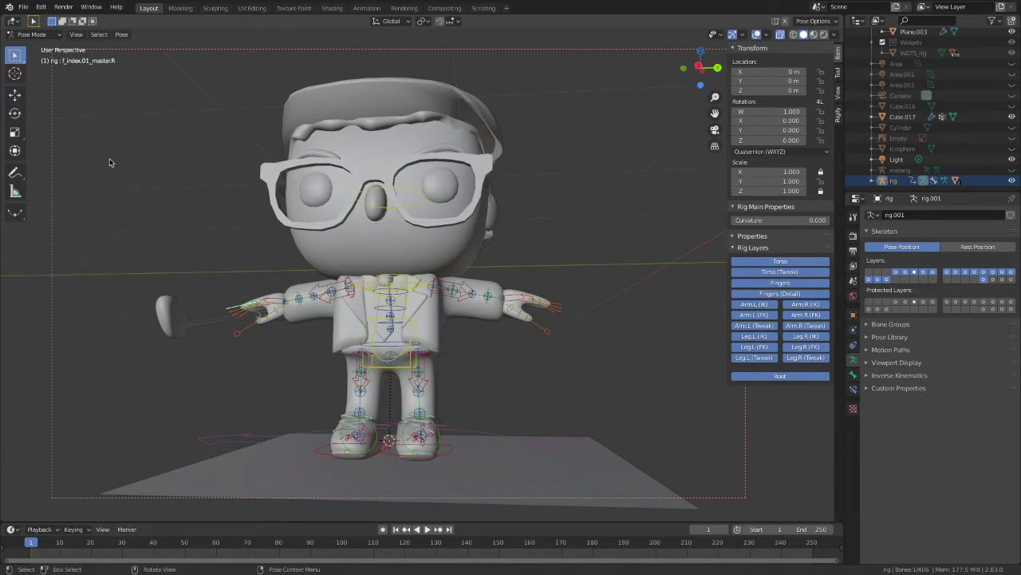
pyautogui.click(51, 36)
pyautogui.click(43, 50)
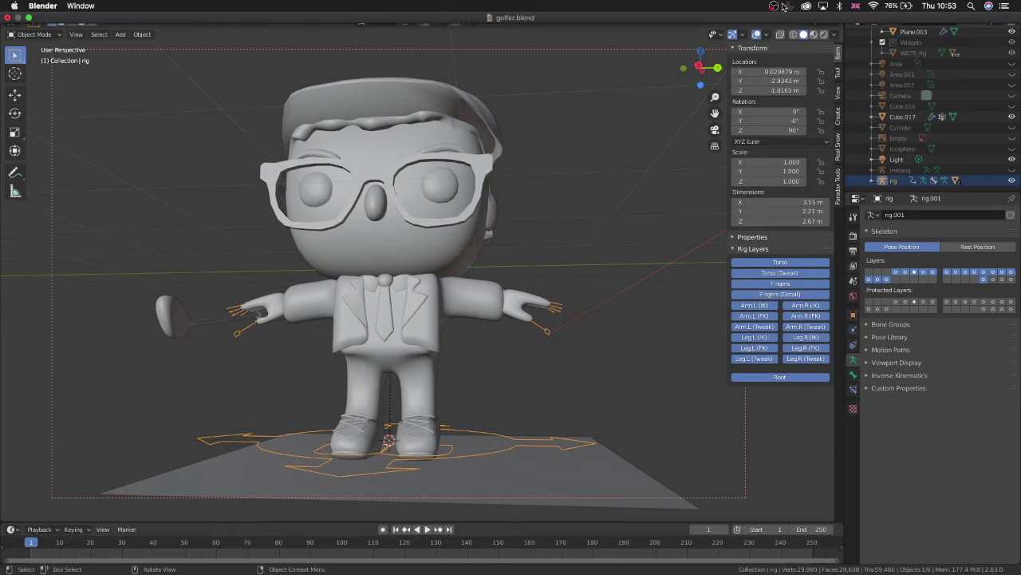
pyautogui.click(782, 8)
pyautogui.click(792, 64)
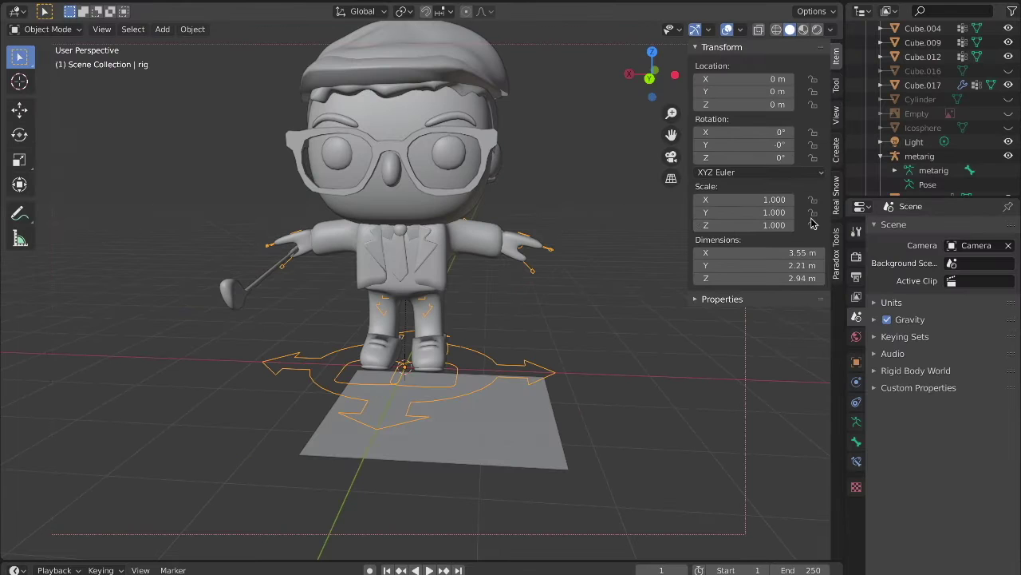
# Parent the shoes to the control rig using Armature Deform with automatic weights
pyautogui.click(423, 355)
pyautogui.keyDown('shift'); pyautogui.click(489, 361); pyautogui.keyUp('shift')
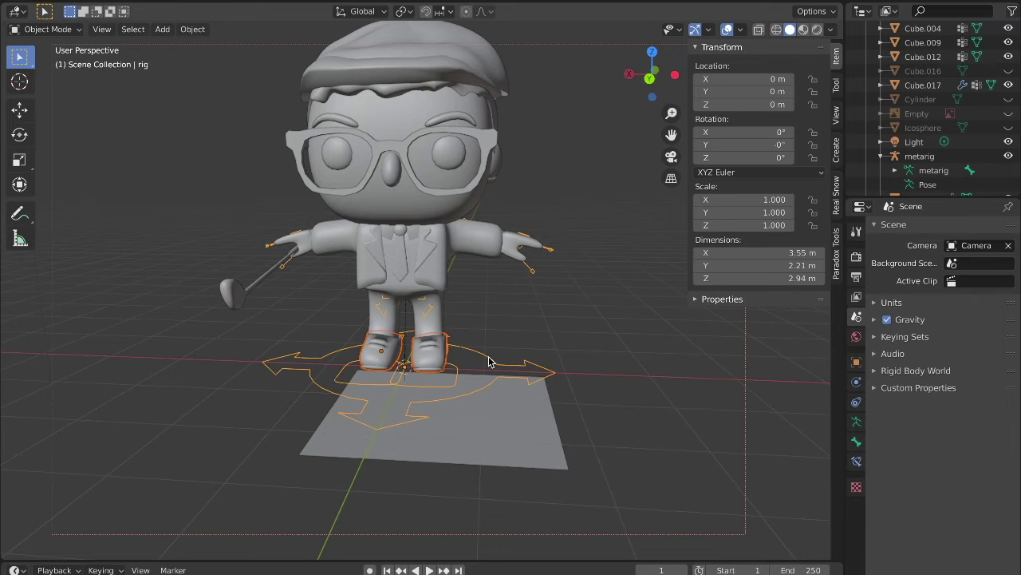
pyautogui.hotkey('ctrl', 'p')
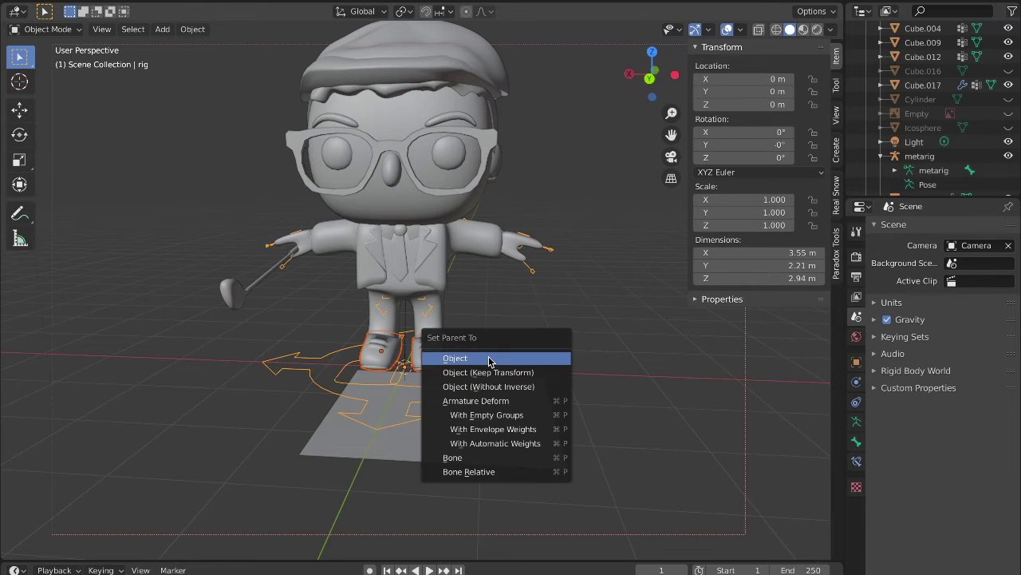
pyautogui.click(499, 443)
pyautogui.click(513, 324)
# Test the head mesh on its own with a trial rotation around global Z to see which accessories follow it
pyautogui.click(428, 302)
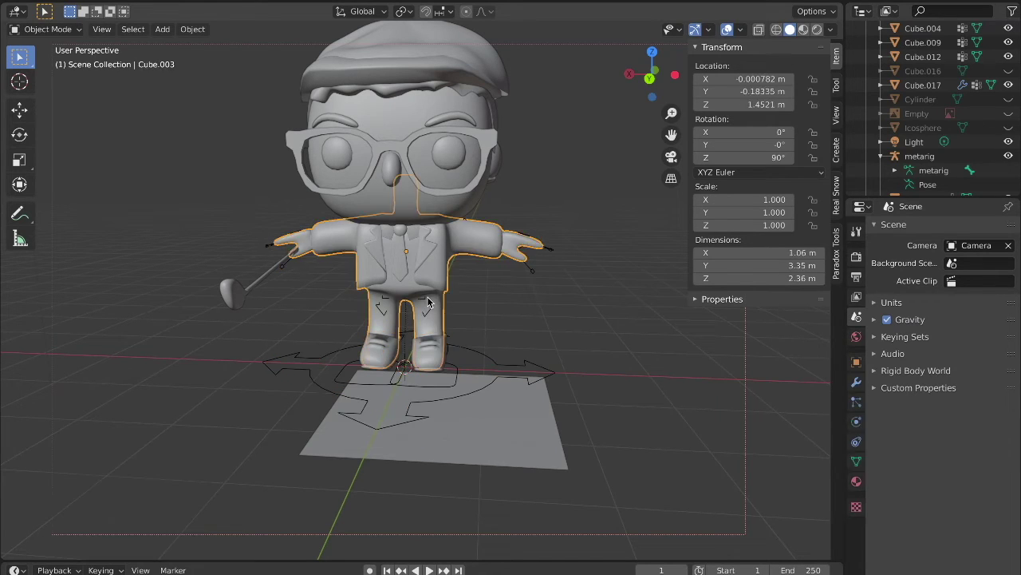
pyautogui.click(393, 172)
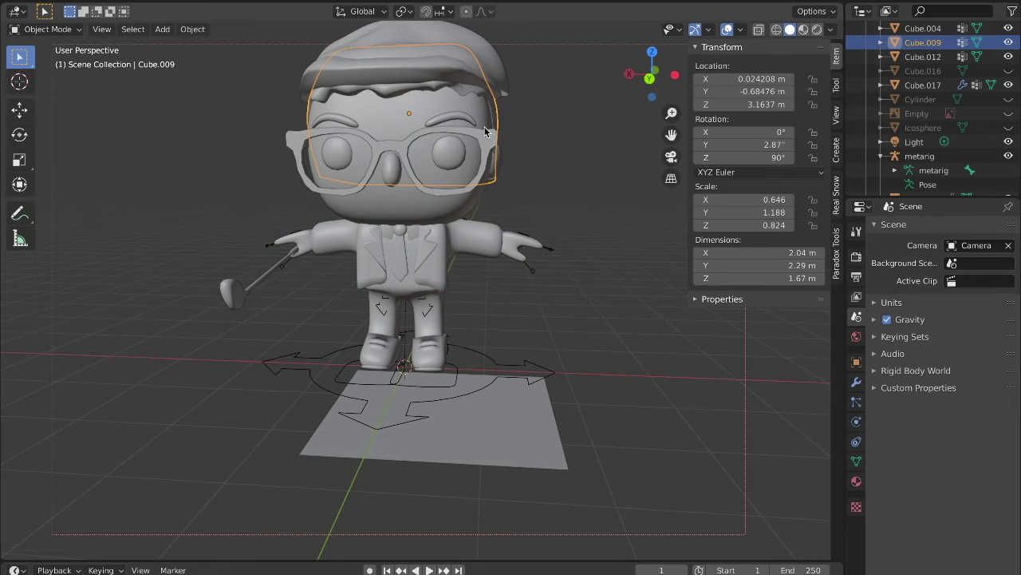
pyautogui.click(502, 86)
pyautogui.click(416, 120)
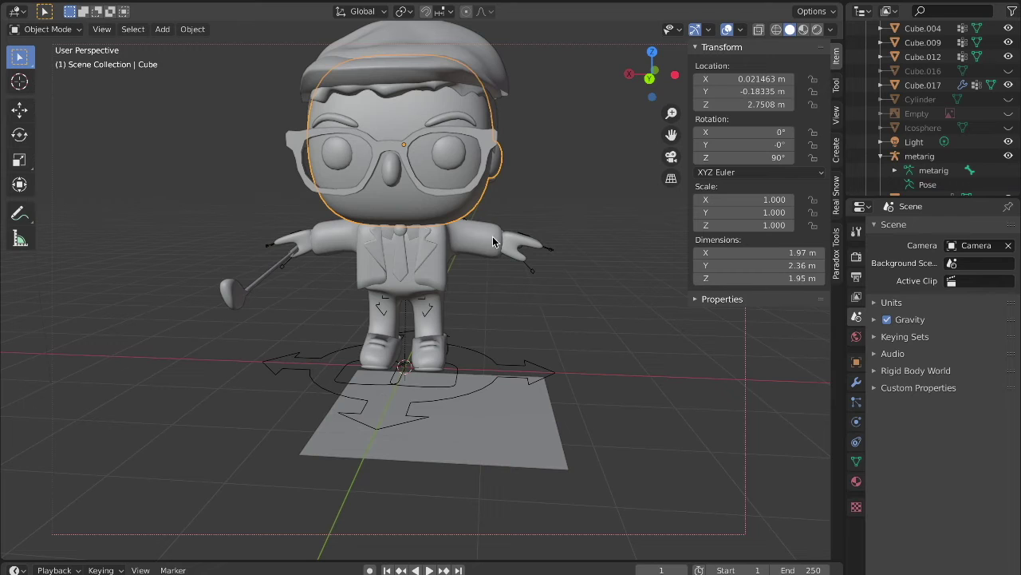
pyautogui.press('r')
pyautogui.press('z')
pyautogui.rightClick(489, 208)
# Probe the eyebrows, eyes, forehead and glasses to check which parts of the head are separate objects
pyautogui.scroll(1, 516, 195)
pyautogui.moveTo(671, 134); pyautogui.dragTo(677, 295)
pyautogui.scroll(1, 635, 155)
pyautogui.scroll(1, 597, 175)
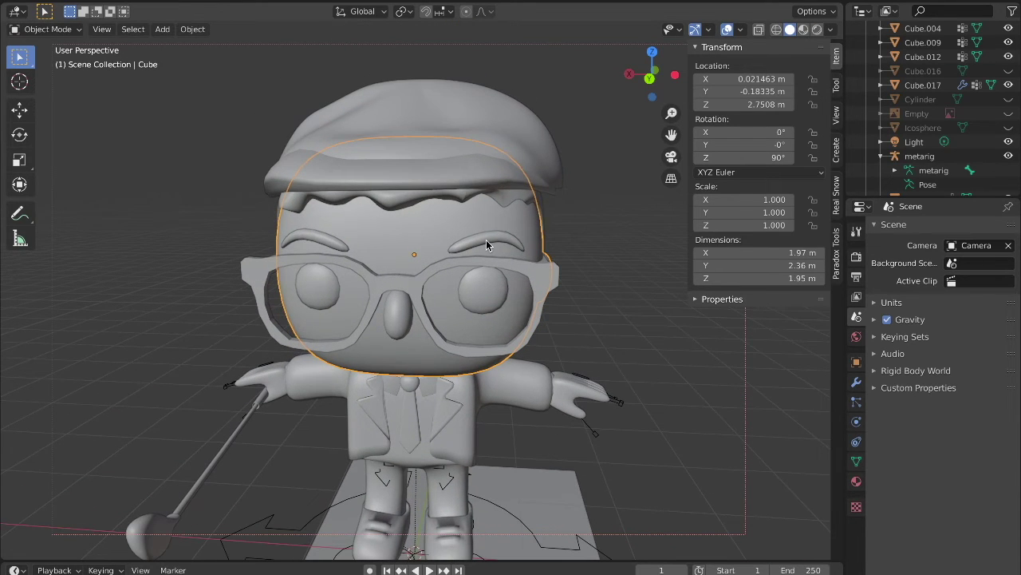
pyautogui.click(468, 231)
pyautogui.click(441, 229)
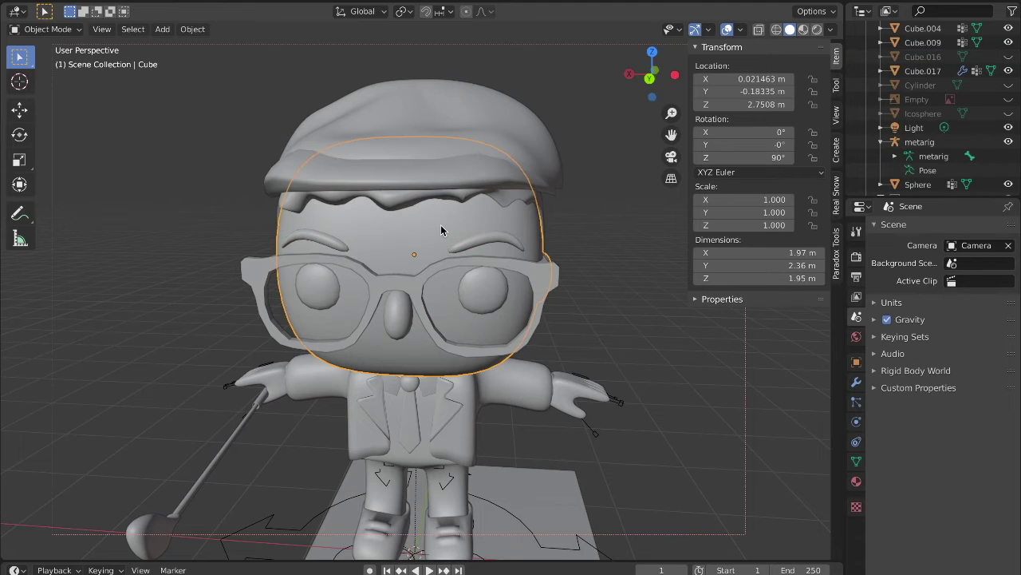
pyautogui.click(479, 294)
pyautogui.click(425, 240)
pyautogui.click(618, 289)
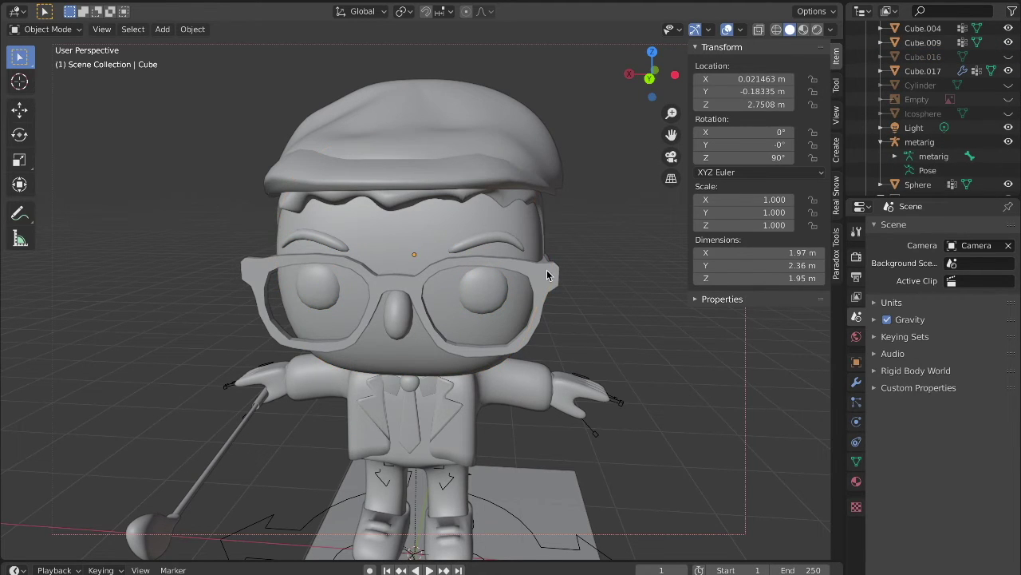
pyautogui.click(546, 275)
pyautogui.moveTo(449, 228); pyautogui.dragTo(610, 285, button='middle')
pyautogui.click(598, 297)
pyautogui.click(588, 287)
pyautogui.click(596, 296)
pyautogui.press('ctrl+KP_1')
pyautogui.moveTo(596, 300); pyautogui.dragTo(551, 205, button='middle')
# Parent the hair, cap and glasses to the head mesh using Object (Keep Transform)
pyautogui.click(548, 191)
pyautogui.keyDown('shift'); pyautogui.click(532, 154); pyautogui.keyUp('shift')
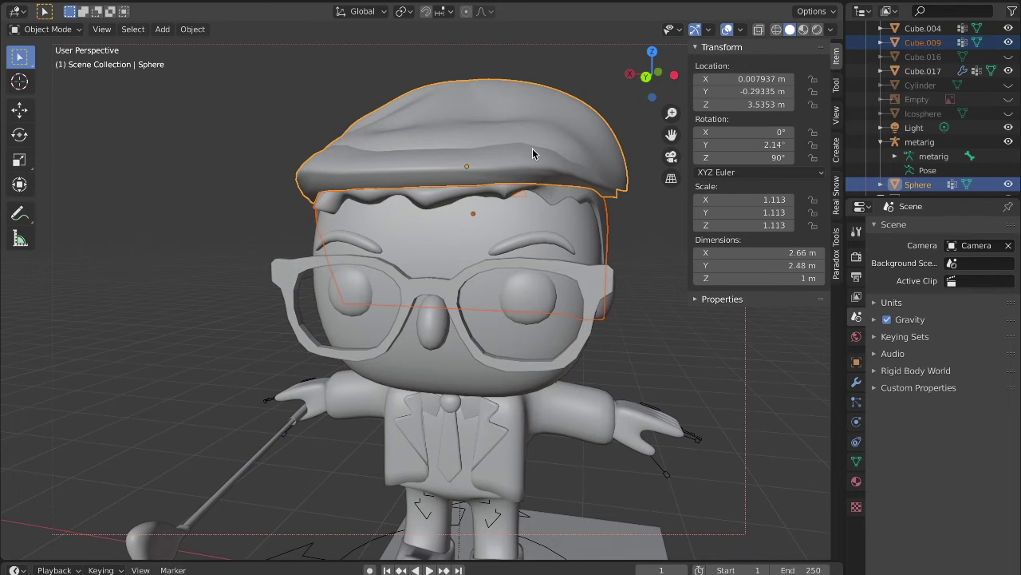
pyautogui.keyDown('shift'); pyautogui.click(592, 275); pyautogui.keyUp('shift')
pyautogui.keyDown('shift'); pyautogui.click(482, 213); pyautogui.keyUp('shift')
pyautogui.hotkey('ctrl', 'p')
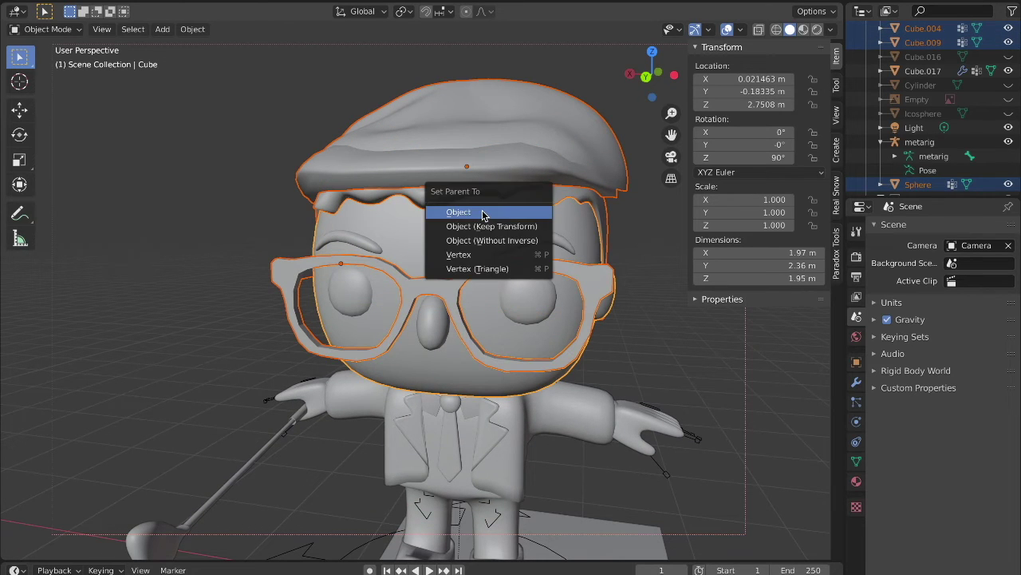
pyautogui.click(484, 229)
# Test the head mesh's new parenting with a trial rotation around global Z
pyautogui.click(471, 242)
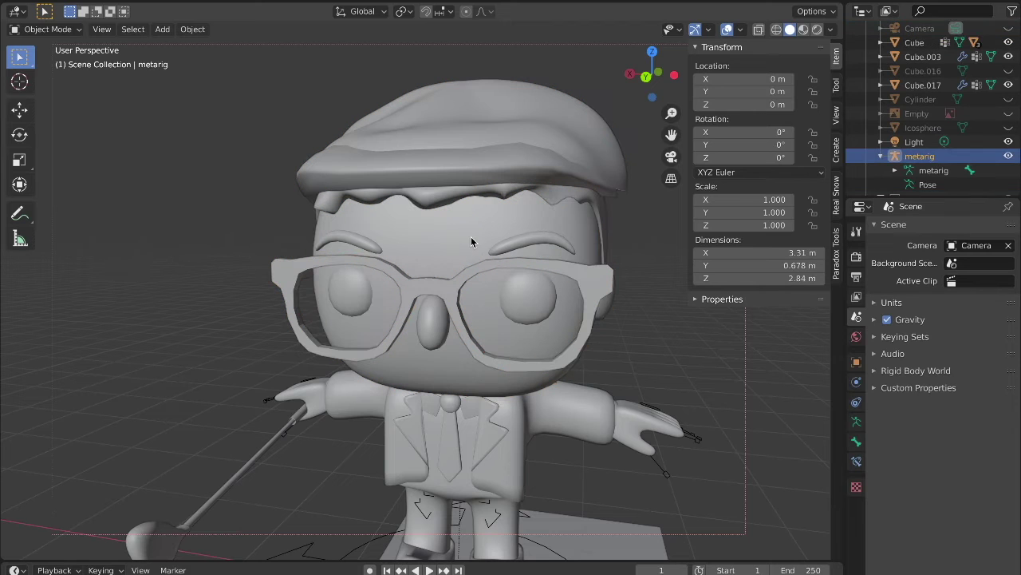
pyautogui.click(450, 242)
pyautogui.press('r')
pyautogui.press('z')
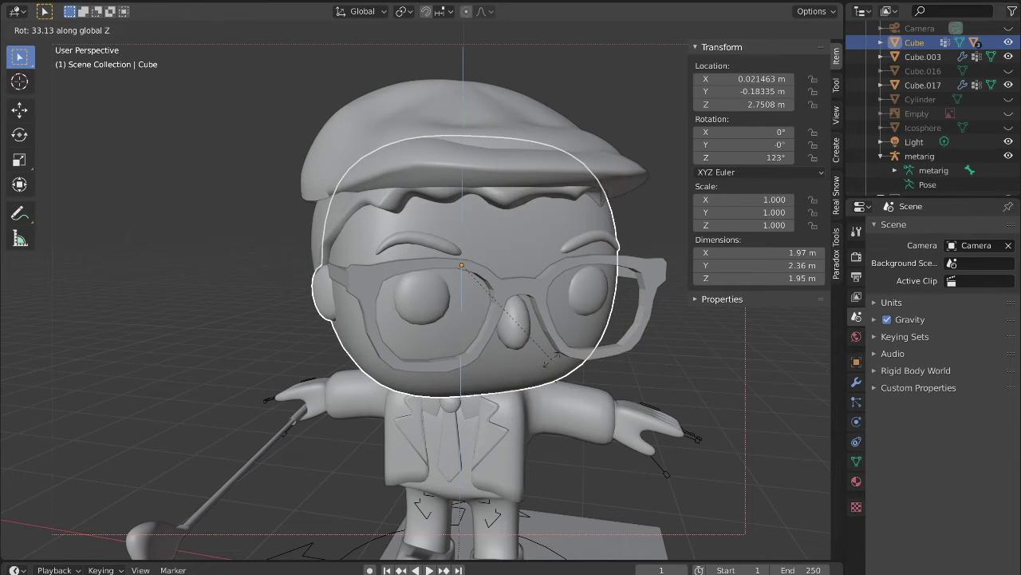
pyautogui.press('Escape')
# Inspect the shoes' mesh in Edit Mode and return them to Object Mode
pyautogui.scroll(-2, 487, 388)
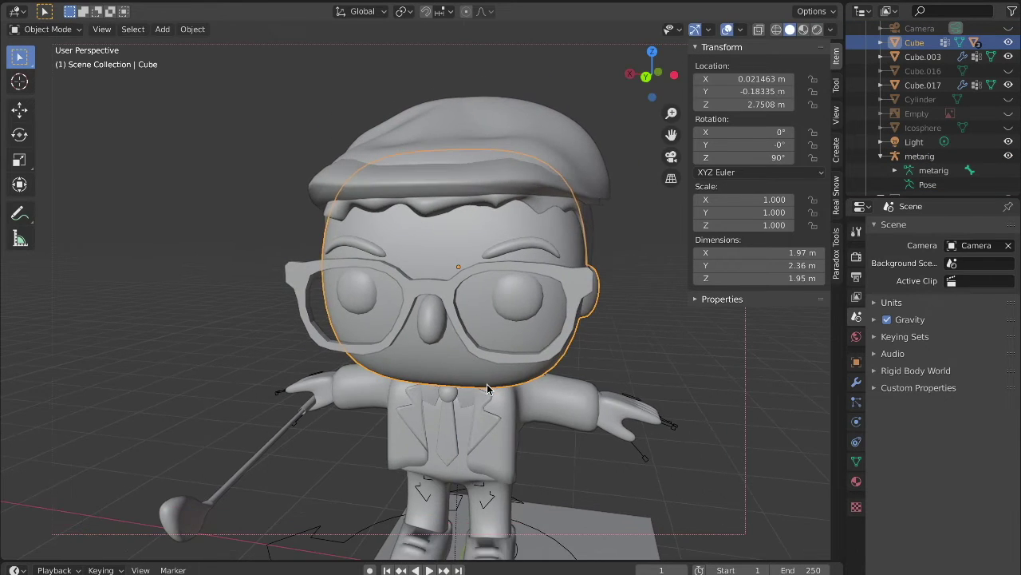
pyautogui.scroll(-1, 492, 386)
pyautogui.moveTo(673, 136); pyautogui.dragTo(650, 92)
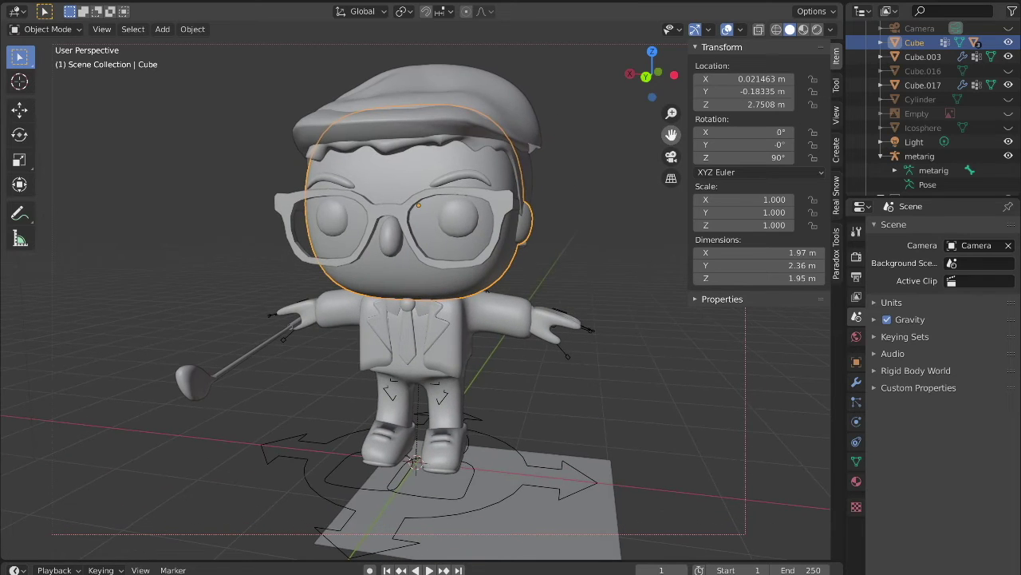
pyautogui.scroll(4, 577, 234)
pyautogui.click(462, 507)
pyautogui.moveTo(536, 405); pyautogui.dragTo(536, 417, button='middle')
pyautogui.click(47, 28)
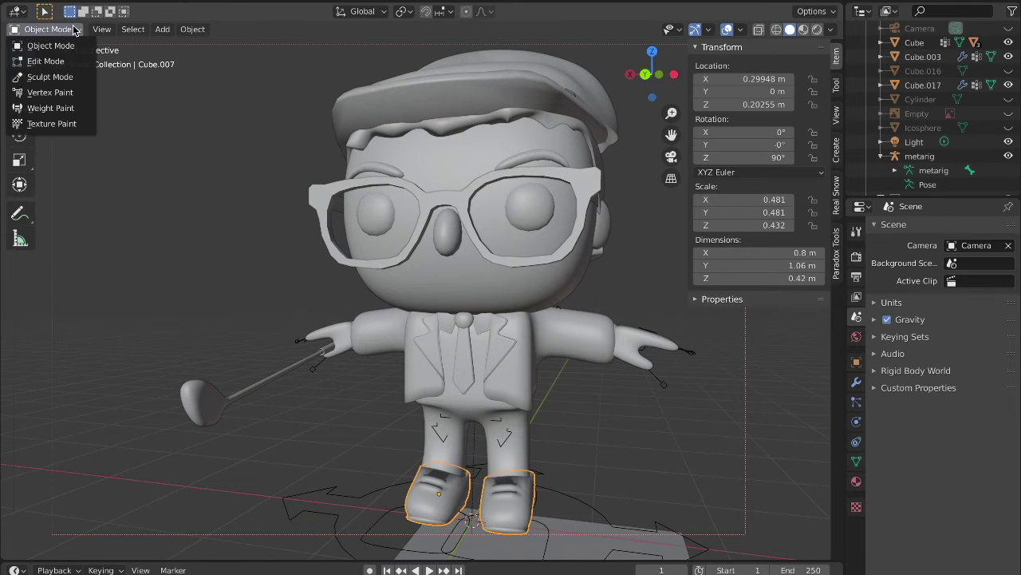
pyautogui.click(39, 60)
pyautogui.click(46, 29)
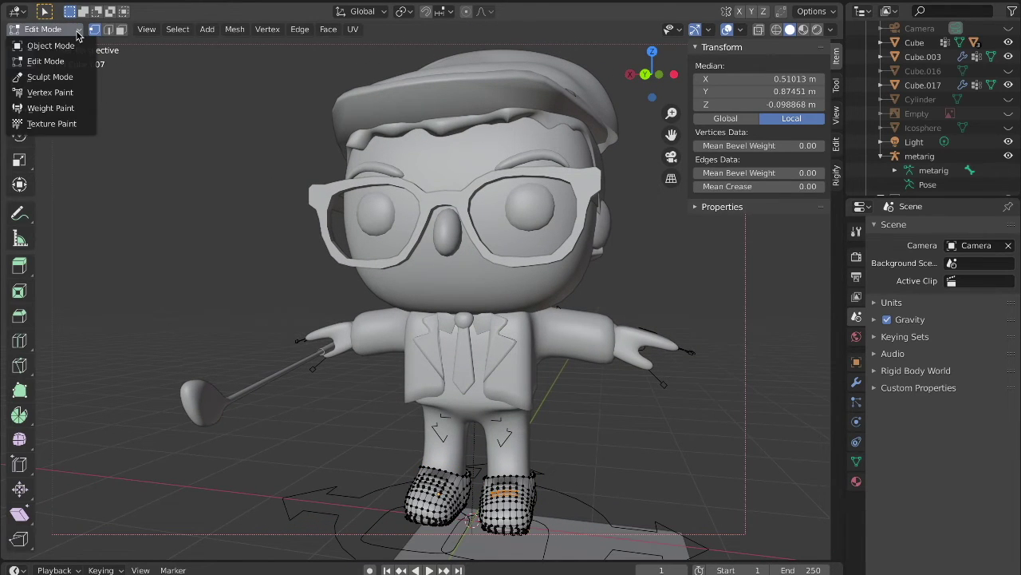
pyautogui.click(40, 43)
pyautogui.click(48, 29)
pyautogui.click(58, 31)
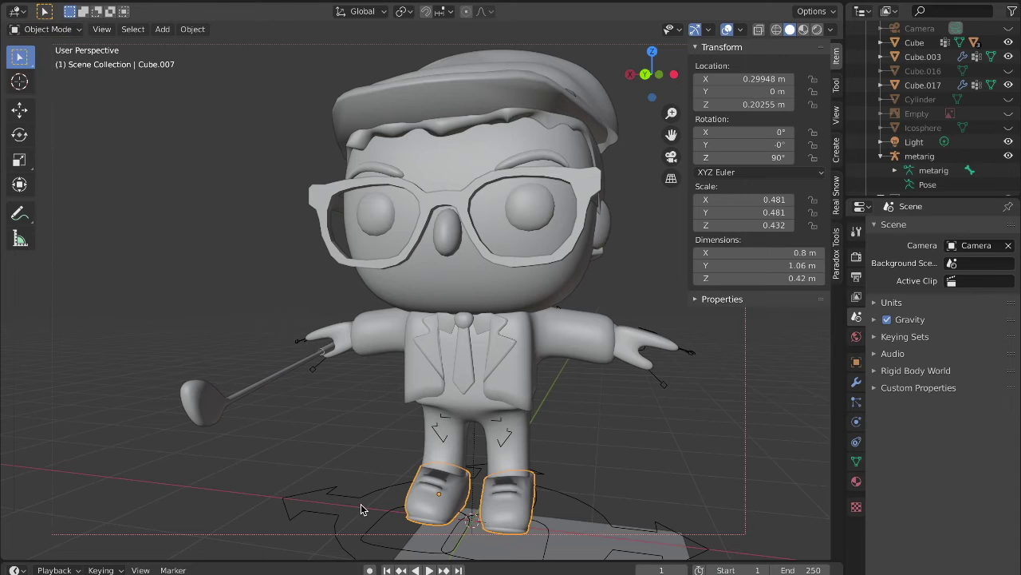
# Switch the control rig to Pose Mode and test the hips control with a trial rotation
pyautogui.click(359, 501)
pyautogui.click(74, 30)
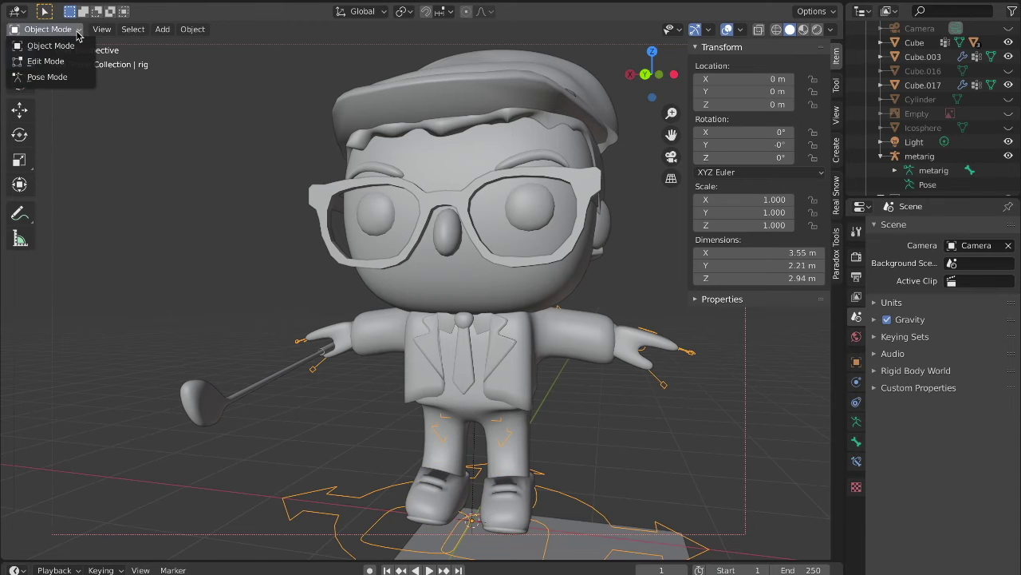
pyautogui.click(71, 79)
pyautogui.click(494, 391)
pyautogui.press('r')
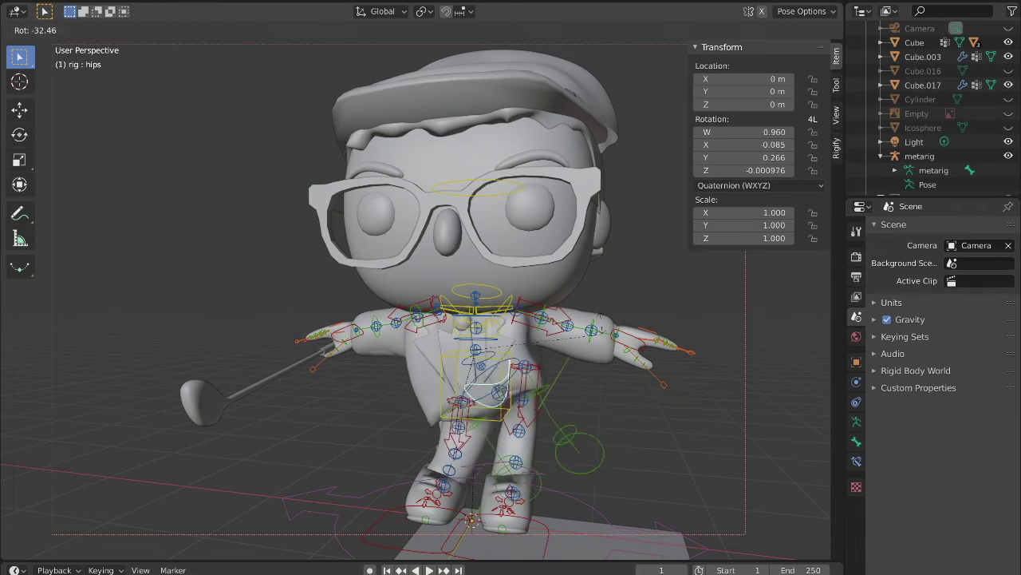
pyautogui.press('Escape')
# Test the left thigh IK control and the left foot IK control with trial moves
pyautogui.click(524, 436)
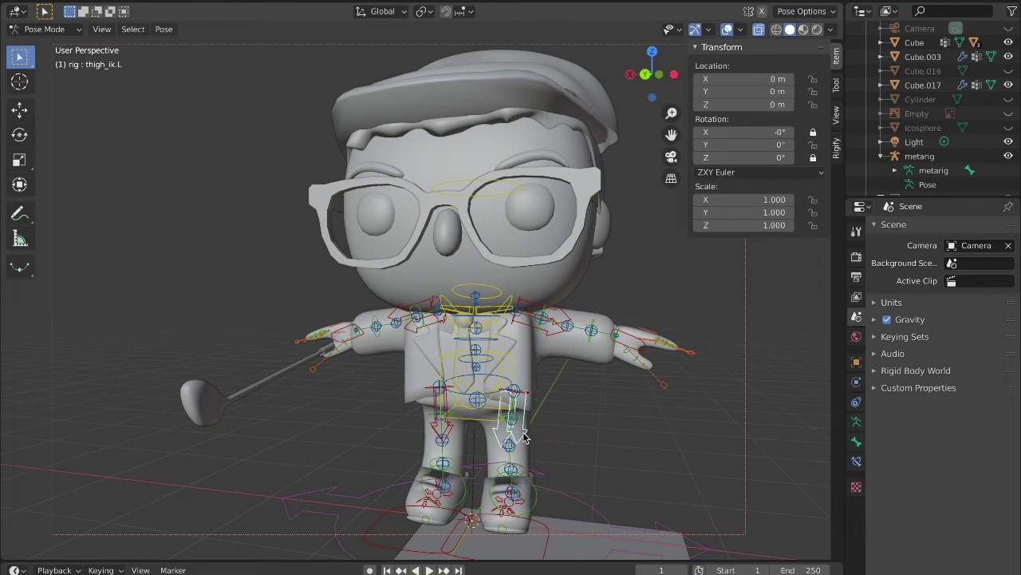
pyautogui.press('g')
pyautogui.press('Escape')
pyautogui.click(546, 550)
pyautogui.press('g')
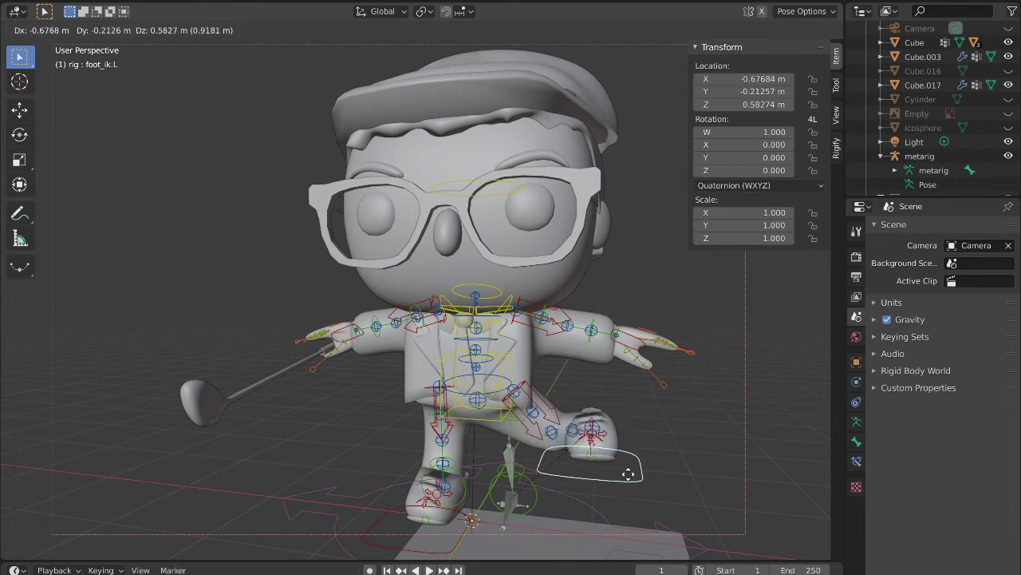
pyautogui.press('Escape')
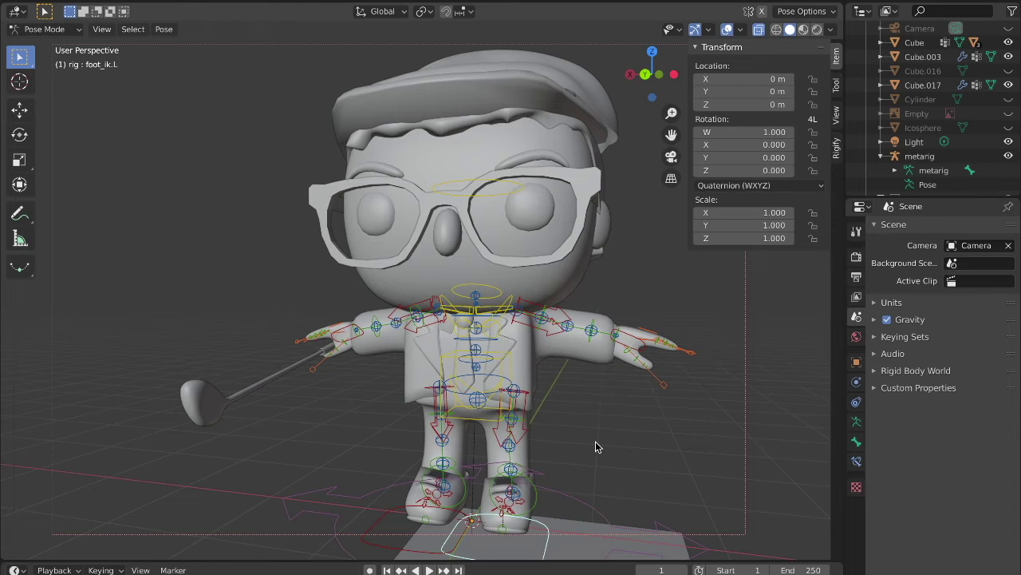
# Select the right hand's four finger master controls together in the back orthographic view
pyautogui.scroll(-2, 596, 442)
pyautogui.moveTo(596, 442); pyautogui.dragTo(591, 442, button='middle')
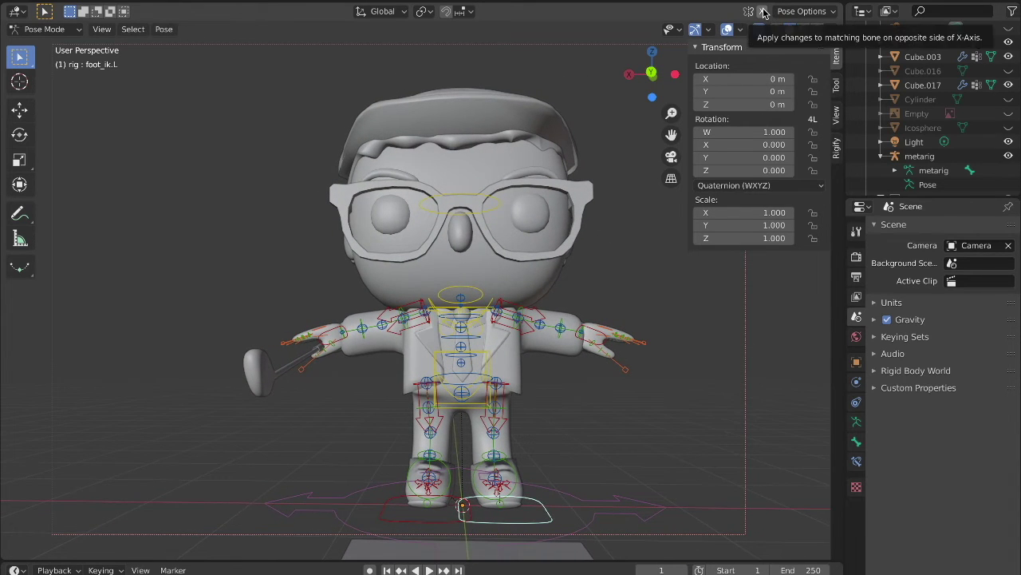
pyautogui.moveTo(671, 135); pyautogui.dragTo(740, 124)
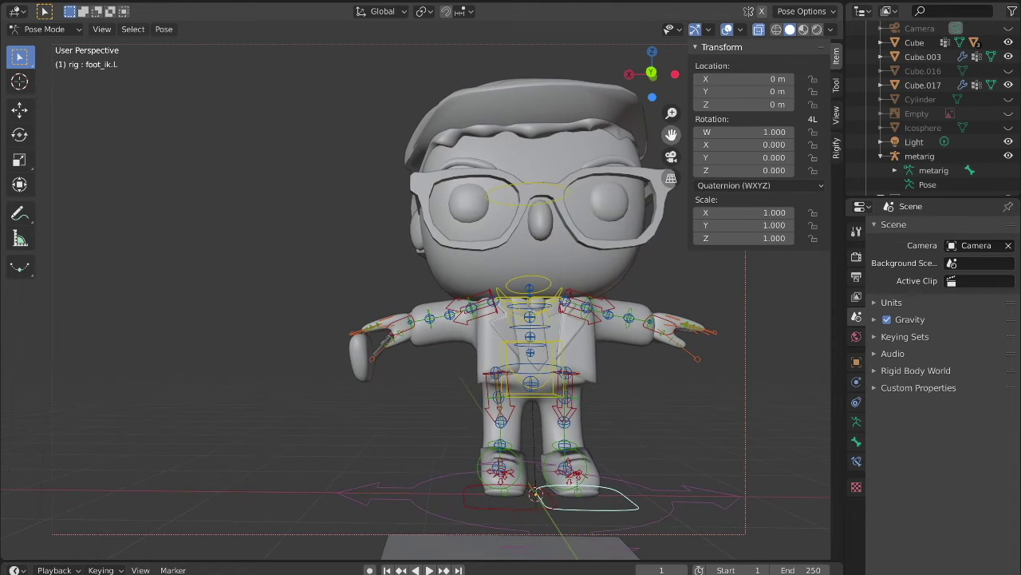
pyautogui.click(652, 73)
pyautogui.scroll(5, 418, 245)
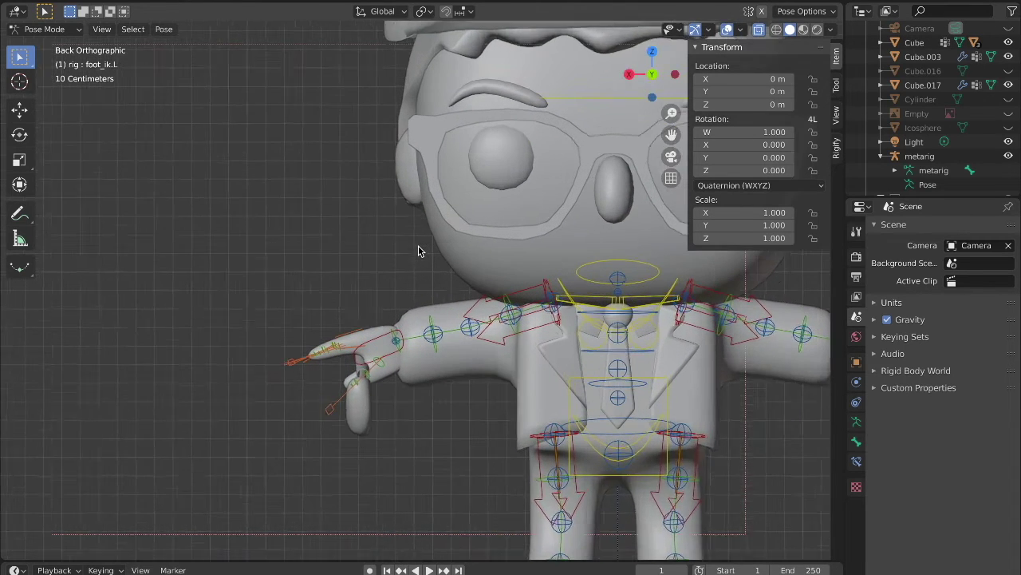
pyautogui.moveTo(236, 334); pyautogui.dragTo(308, 392)
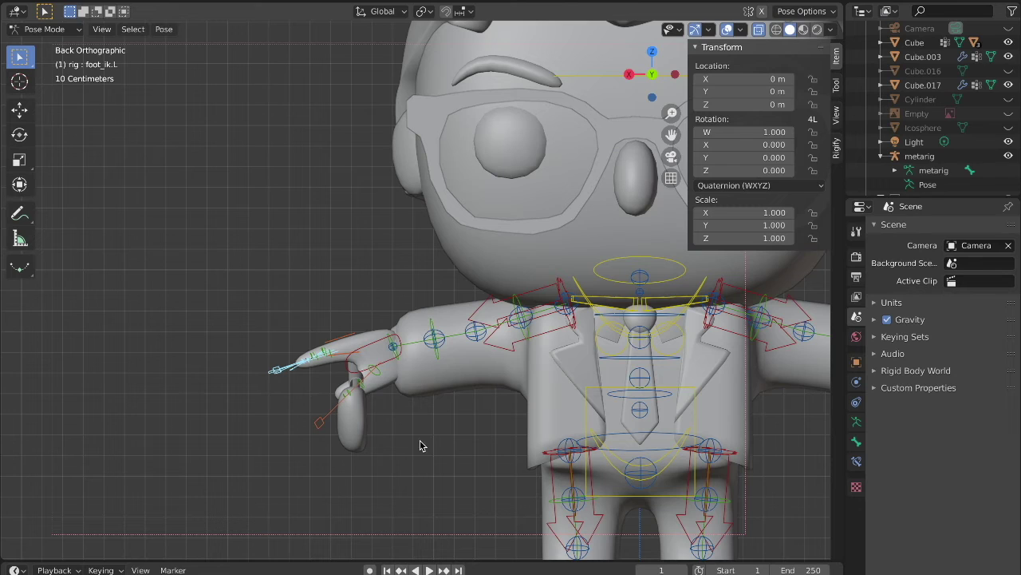
# Test the selected finger controls with trial rotations around local Y and local X
pyautogui.press('r')
pyautogui.press('x')
pyautogui.press('x')
pyautogui.press('x')
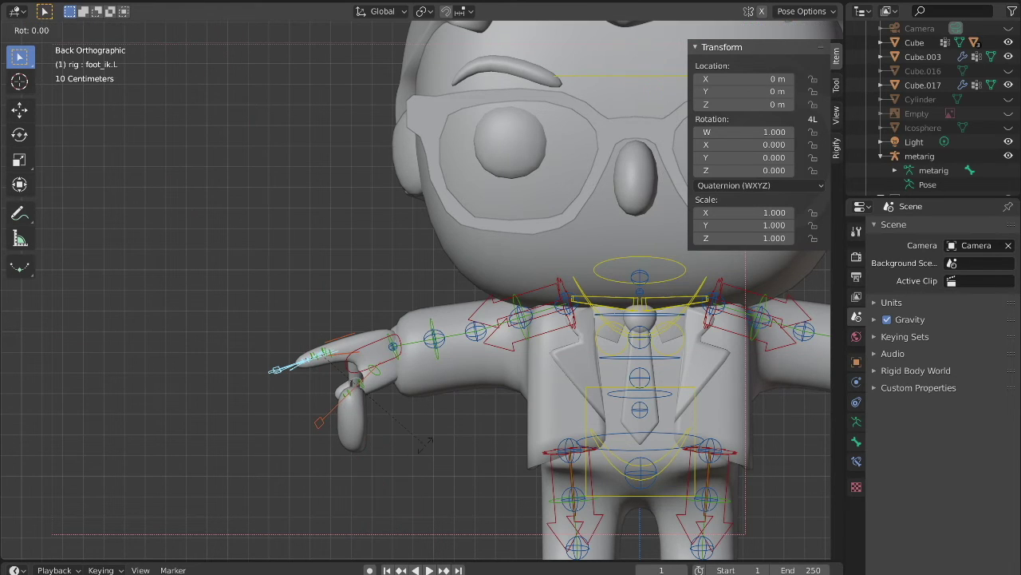
pyautogui.press('y')
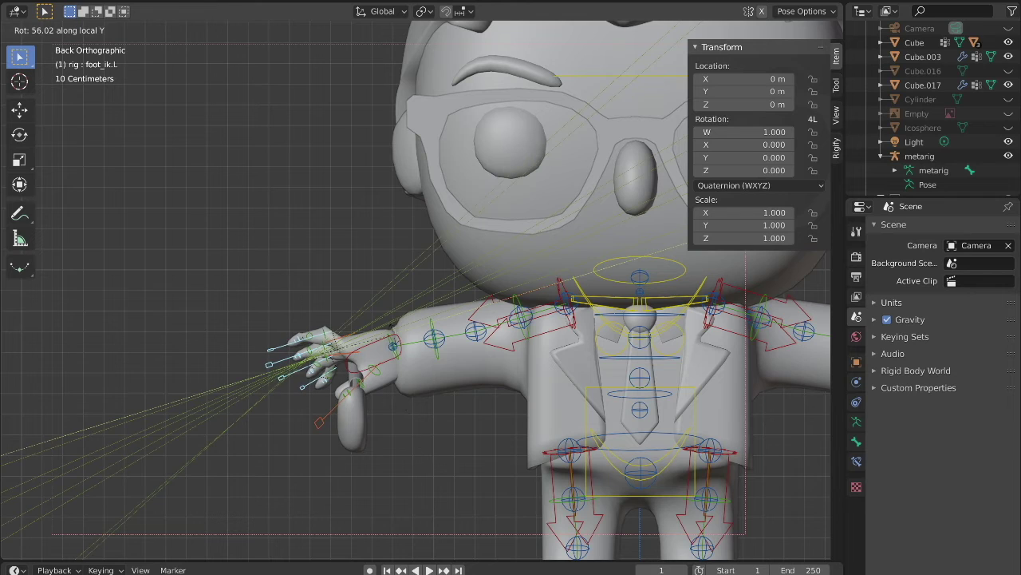
pyautogui.press('x')
pyautogui.press('x')
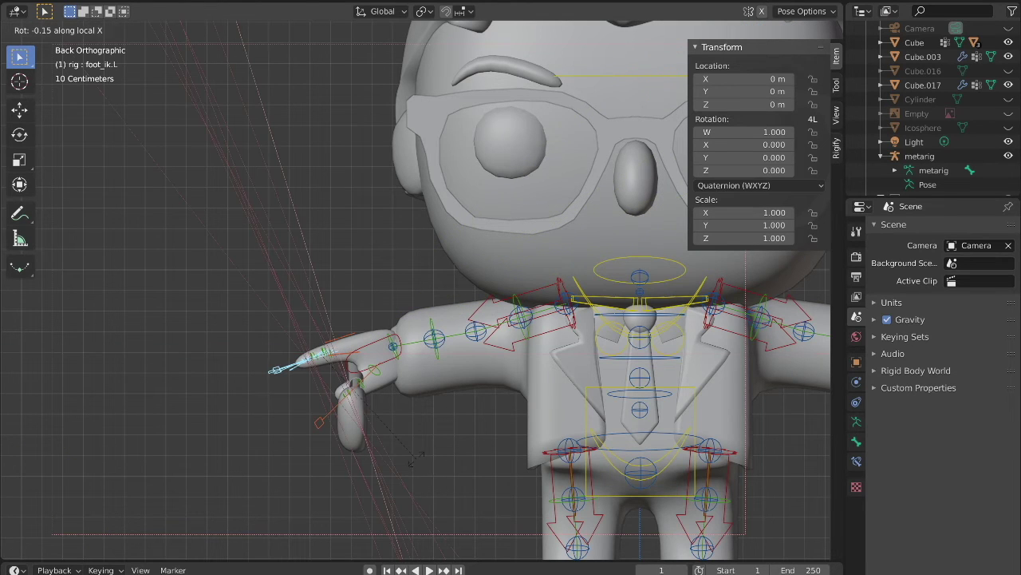
pyautogui.rightClick(402, 428)
# Test the selected finger controls with trial rotations around global X and local Z
pyautogui.press('r')
pyautogui.press('x')
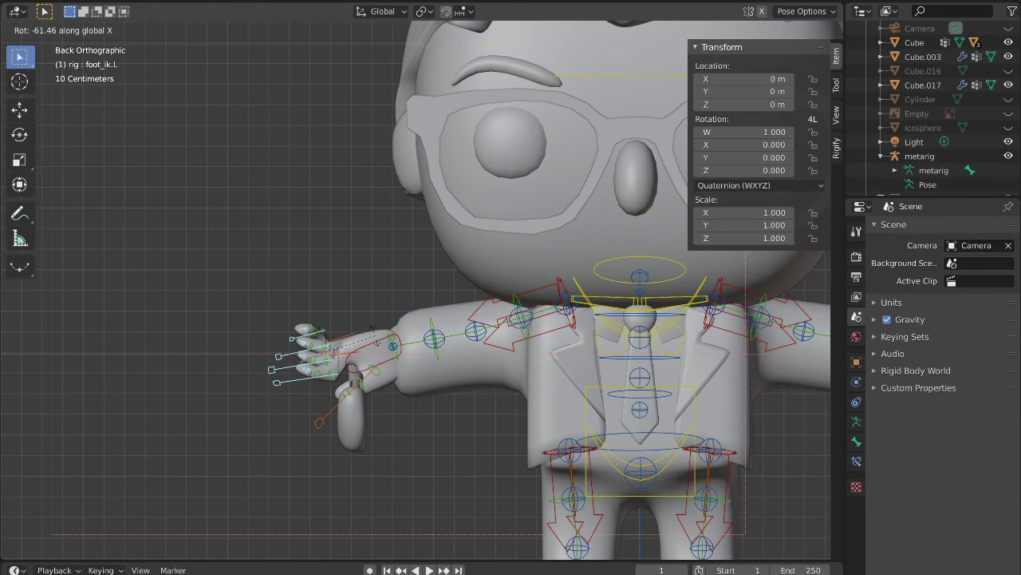
pyautogui.rightClick(394, 435)
pyautogui.press('r')
pyautogui.press('z')
pyautogui.press('z')
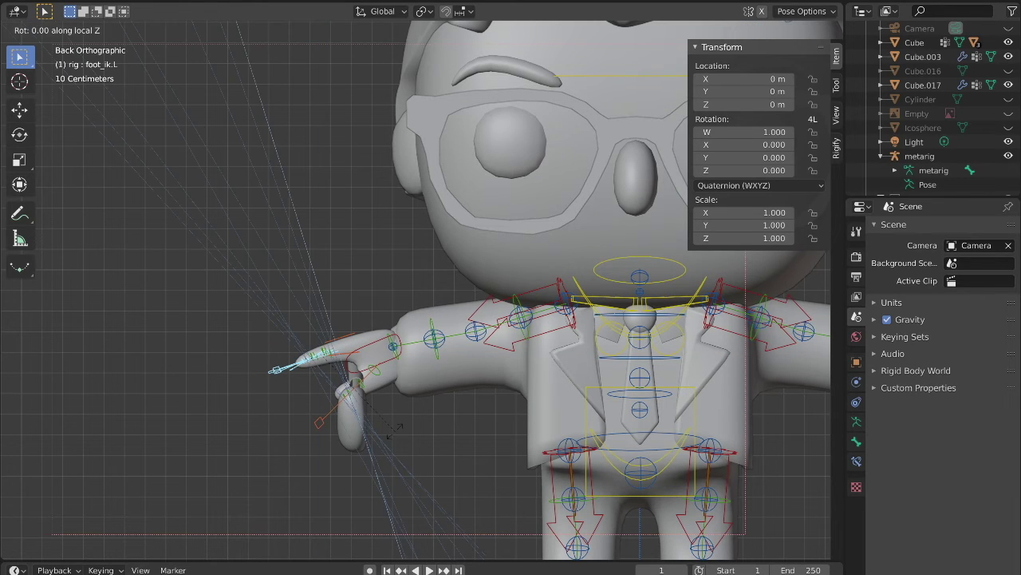
pyautogui.rightClick(401, 415)
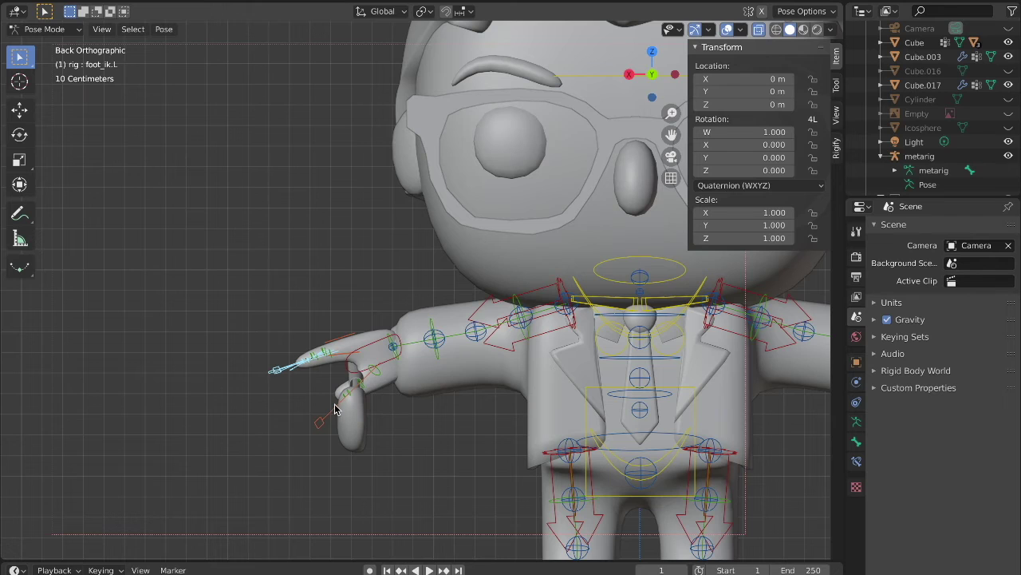
# Curl the right hand's fingers by rotating their controls -32.7° in the view and moving them about -0.031 m in X and -0.055 m in Z
pyautogui.press('g')
pyautogui.rightClick(308, 422)
pyautogui.press('r')
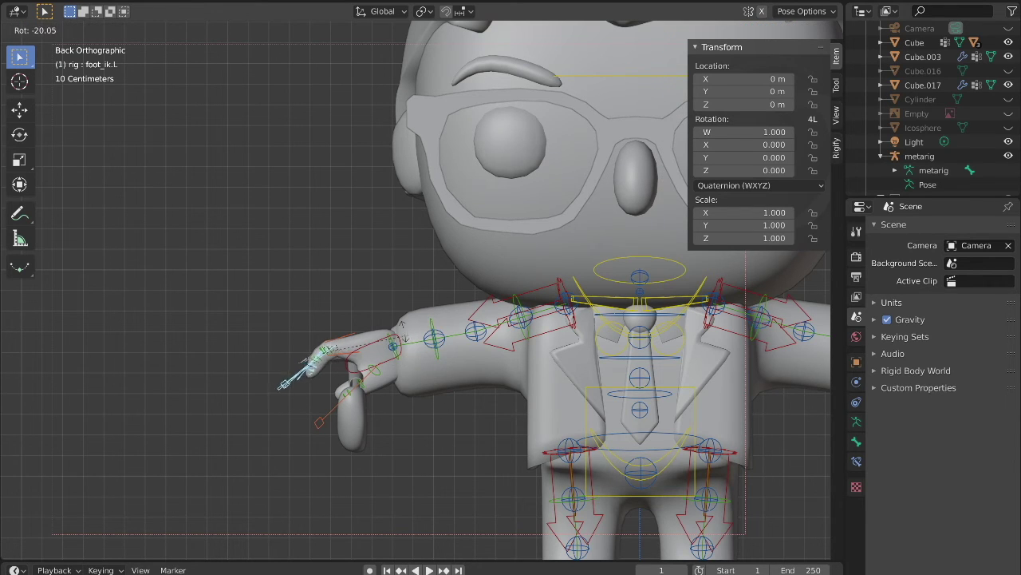
pyautogui.click(387, 323)
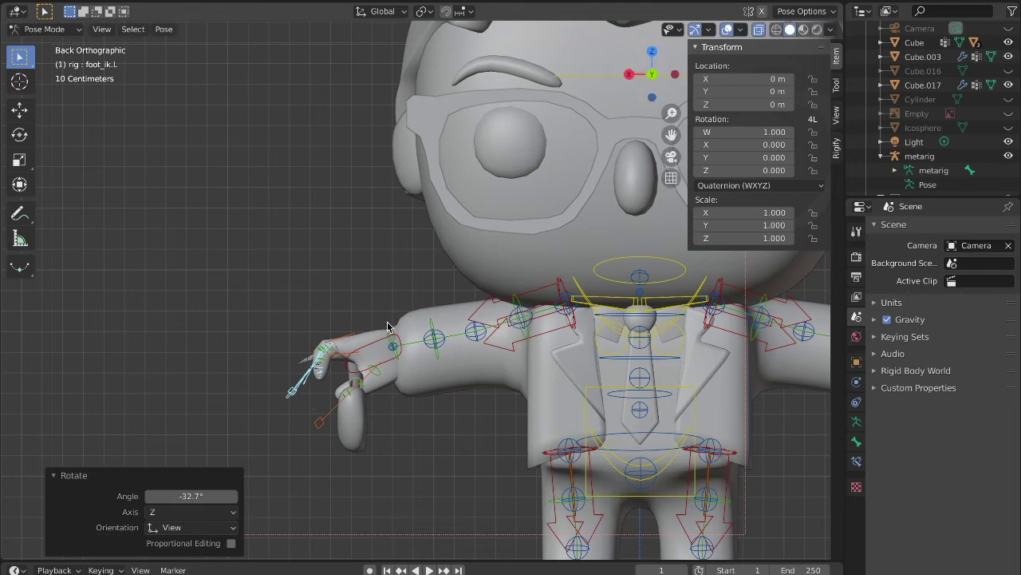
pyautogui.press('g')
pyautogui.click(393, 334)
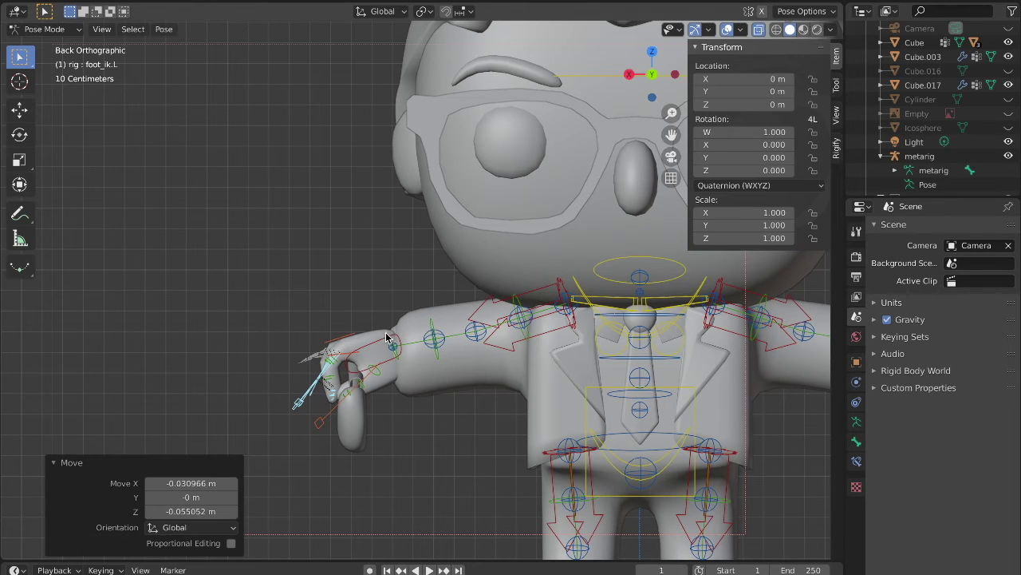
# Move the right thumb's master control about -0.021 m in X and -0.038 m in Z
pyautogui.click(318, 427)
pyautogui.press('g')
pyautogui.click(323, 432)
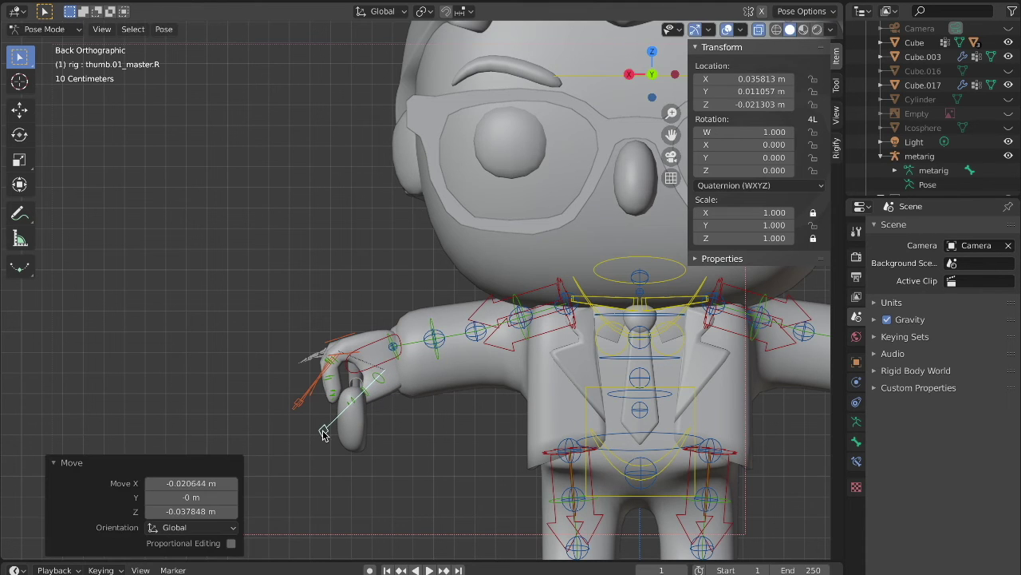
# Rotate the right hand's four finger controls -7.83° in the view and move them about -0.028 m in both X and Z
pyautogui.press('r')
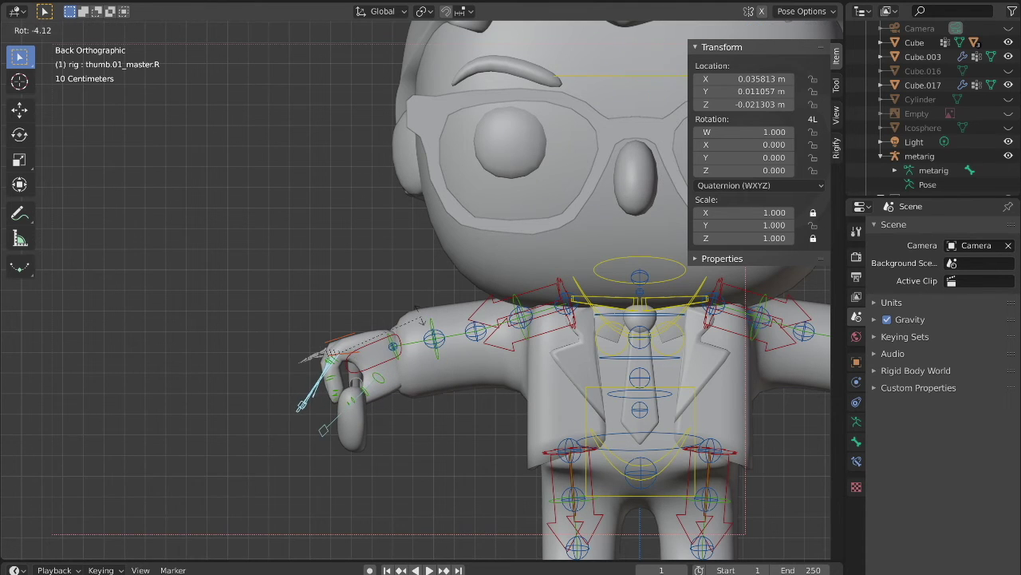
pyautogui.click(414, 319)
pyautogui.press('g')
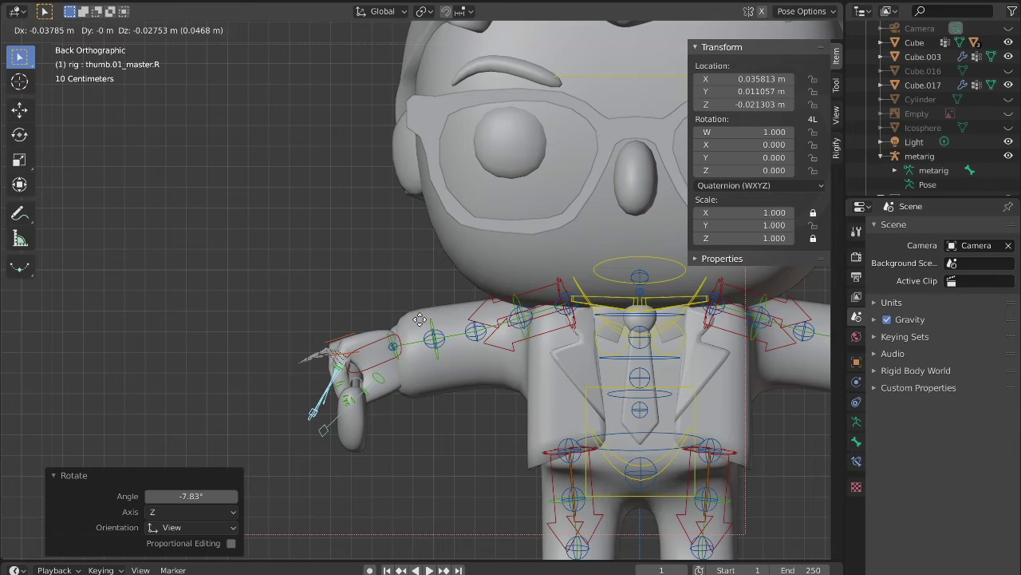
pyautogui.click(417, 319)
# Try rotating and moving the left upper arm's IK control in the back orthographic view
pyautogui.moveTo(341, 263); pyautogui.dragTo(341, 268, button='middle')
pyautogui.moveTo(678, 431); pyautogui.dragTo(678, 430, button='middle')
pyautogui.moveTo(672, 134); pyautogui.dragTo(583, 114)
pyautogui.moveTo(671, 134); pyautogui.dragTo(682, 183, button='middle')
pyautogui.moveTo(671, 135); pyautogui.dragTo(588, 147)
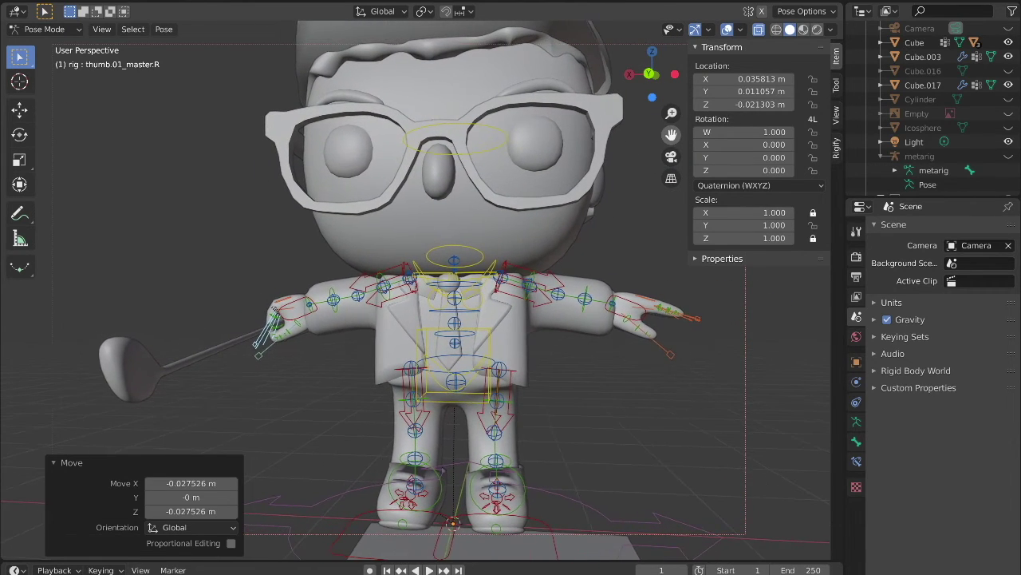
pyautogui.click(553, 292)
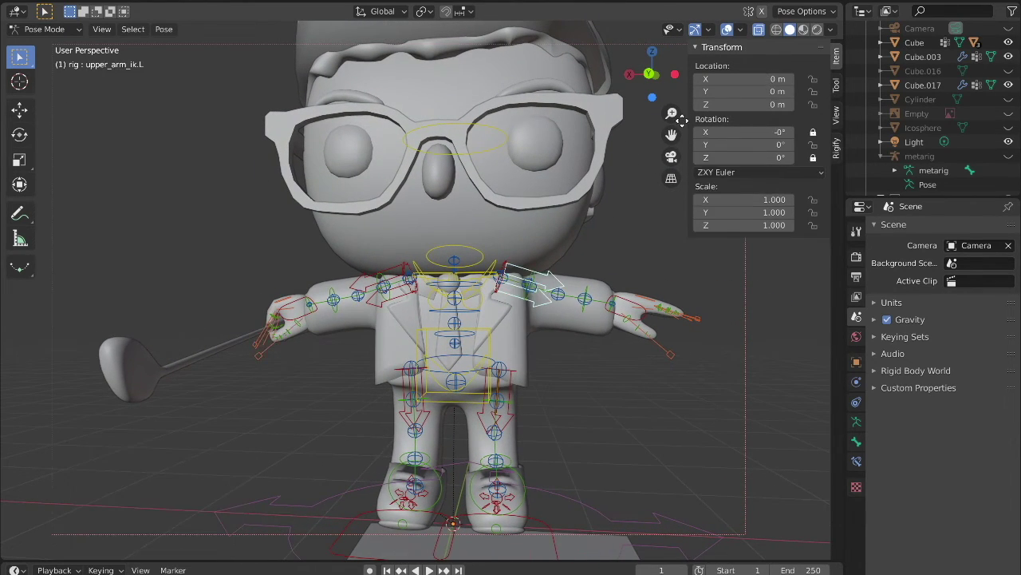
pyautogui.click(648, 74)
pyautogui.press('r')
pyautogui.press('Escape')
pyautogui.press('g')
pyautogui.press('Escape')
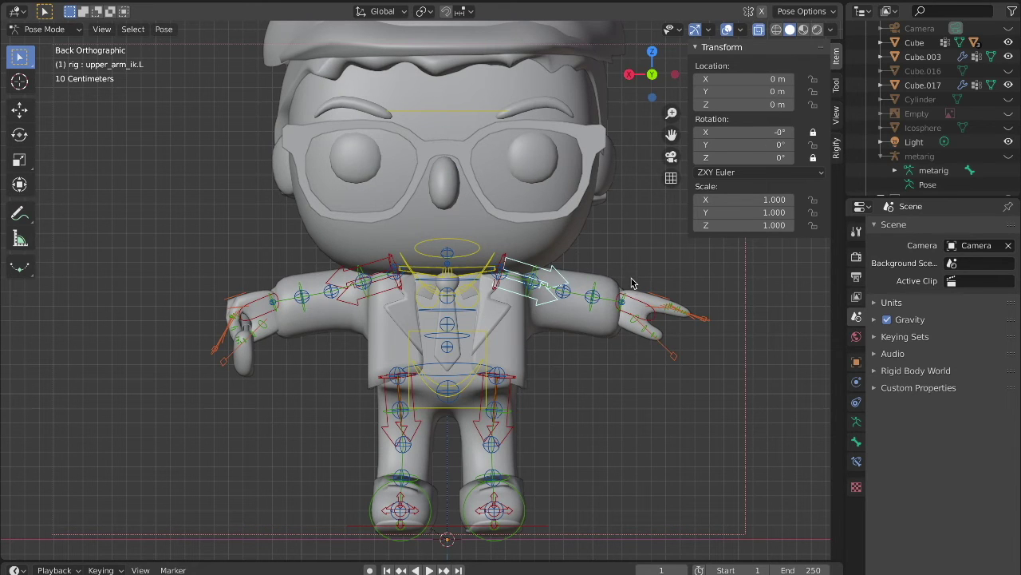
# Try moving all of the left hand's controls together to test how the arm follows
pyautogui.moveTo(587, 261); pyautogui.dragTo(731, 393)
pyautogui.press('g')
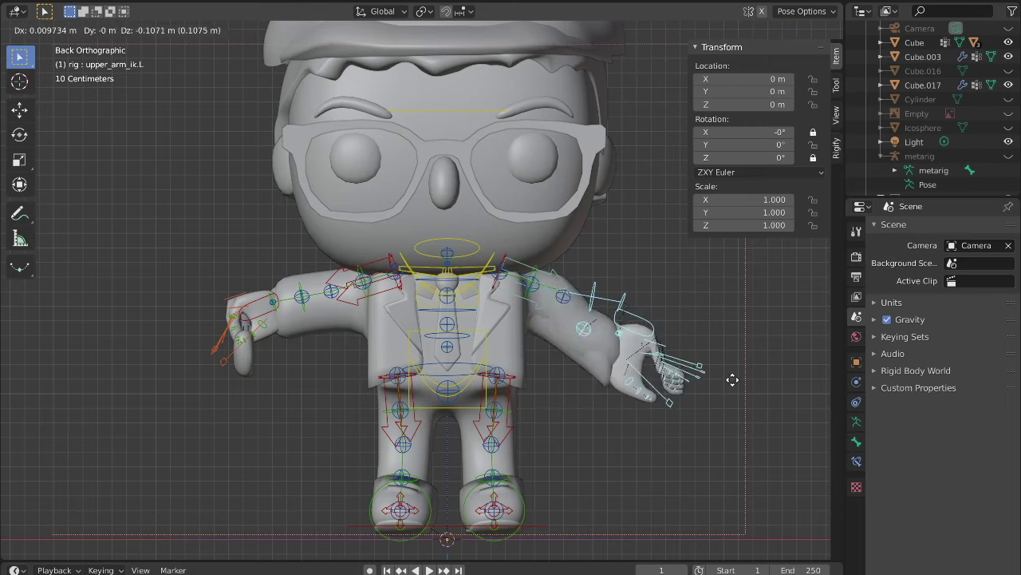
pyautogui.press('Escape')
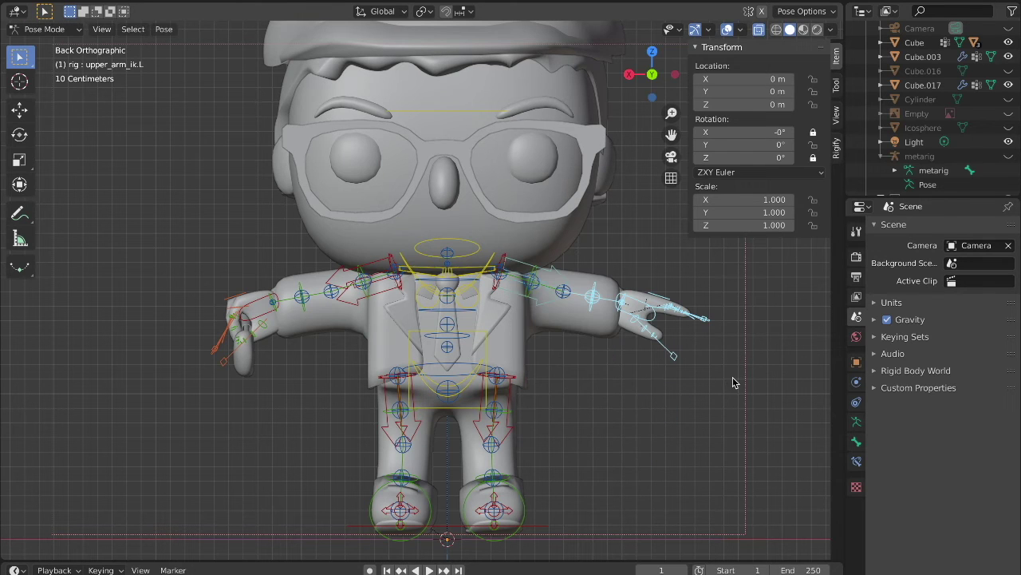
# Select the rig's root control in the top orthographic view and try moving it
pyautogui.click(653, 52)
pyautogui.moveTo(94, 336); pyautogui.dragTo(186, 421)
pyautogui.click(168, 347)
pyautogui.click(146, 325)
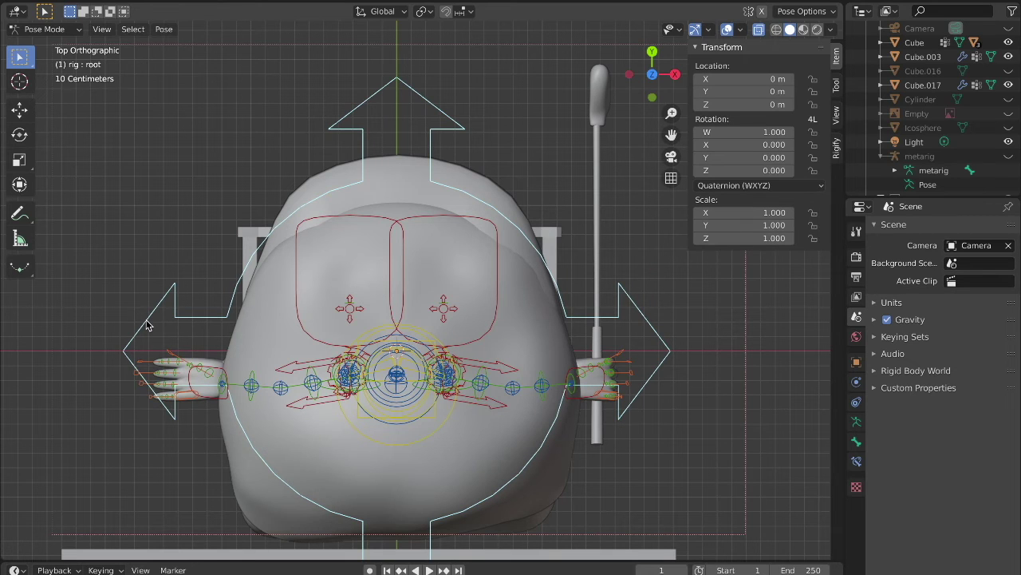
pyautogui.press('g')
pyautogui.rightClick(117, 289)
# Test the left forearm's controls in the back view with a trial rotation and trial moves of the forearm tweak controls
pyautogui.moveTo(236, 313); pyautogui.dragTo(232, 314, button='middle')
pyautogui.scroll(-6, 232, 308)
pyautogui.click(660, 77)
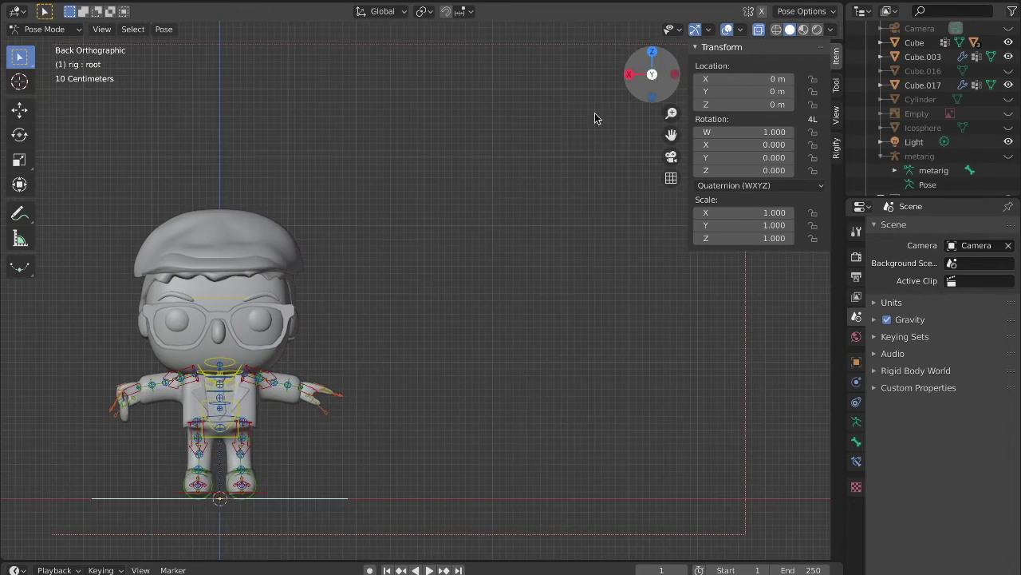
pyautogui.scroll(3, 428, 284)
pyautogui.scroll(1, 495, 256)
pyautogui.moveTo(670, 134); pyautogui.dragTo(818, 0)
pyautogui.scroll(3, 583, 174)
pyautogui.scroll(1, 582, 173)
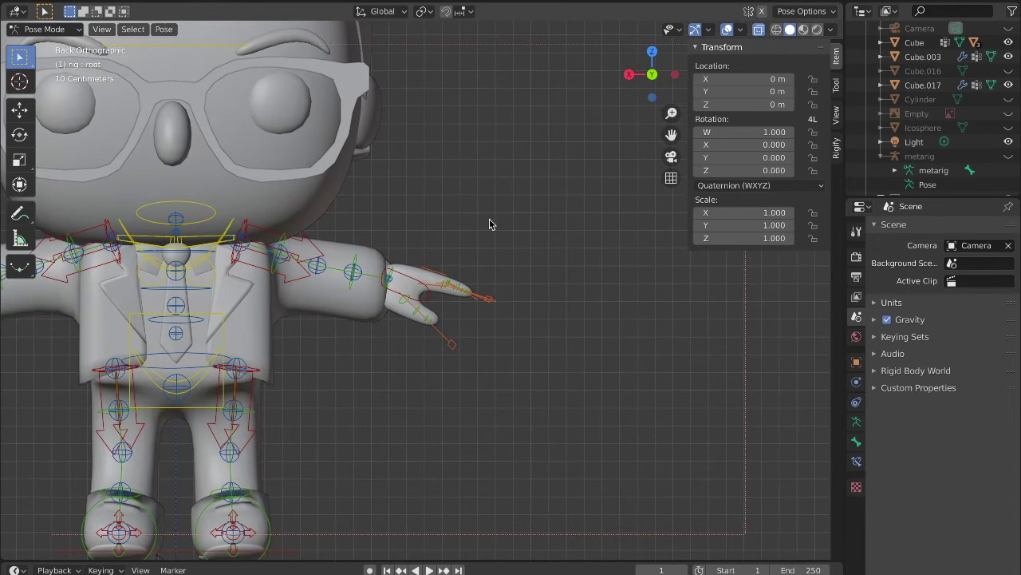
pyautogui.click(355, 266)
pyautogui.press('r')
pyautogui.rightClick(352, 294)
pyautogui.click(353, 274)
pyautogui.press('g')
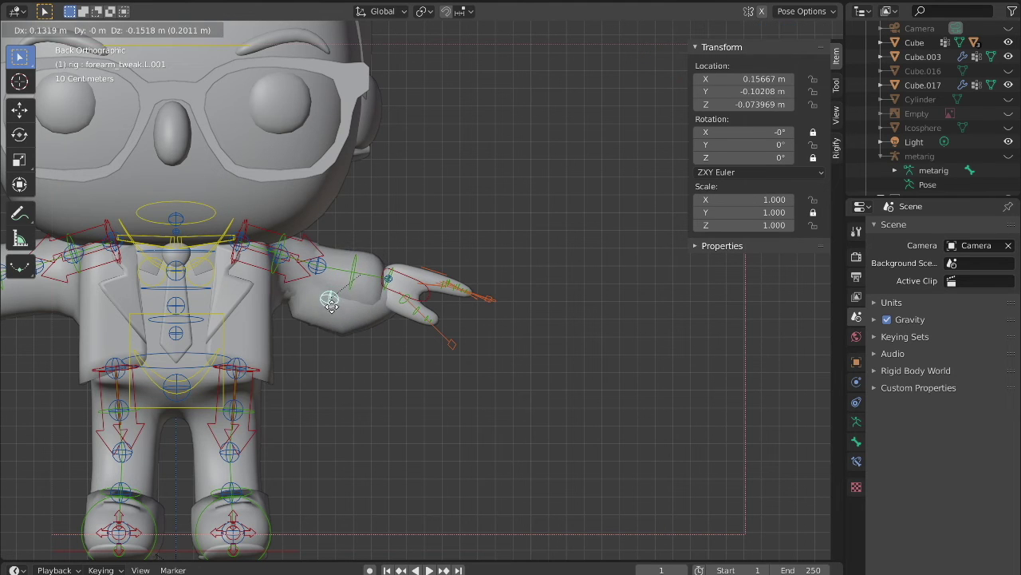
pyautogui.rightClick(331, 291)
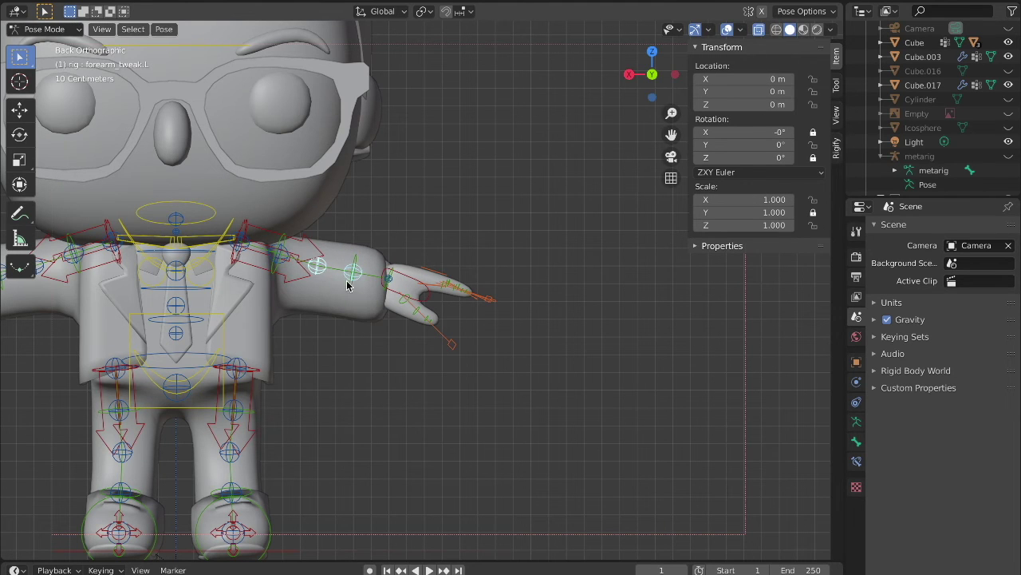
pyautogui.press('g')
pyautogui.rightClick(361, 281)
# Try lowering the left hand with its tweak control, moving it about 0.116 m in X and -0.268 m in Z and then further down
pyautogui.click(391, 282)
pyautogui.press('g')
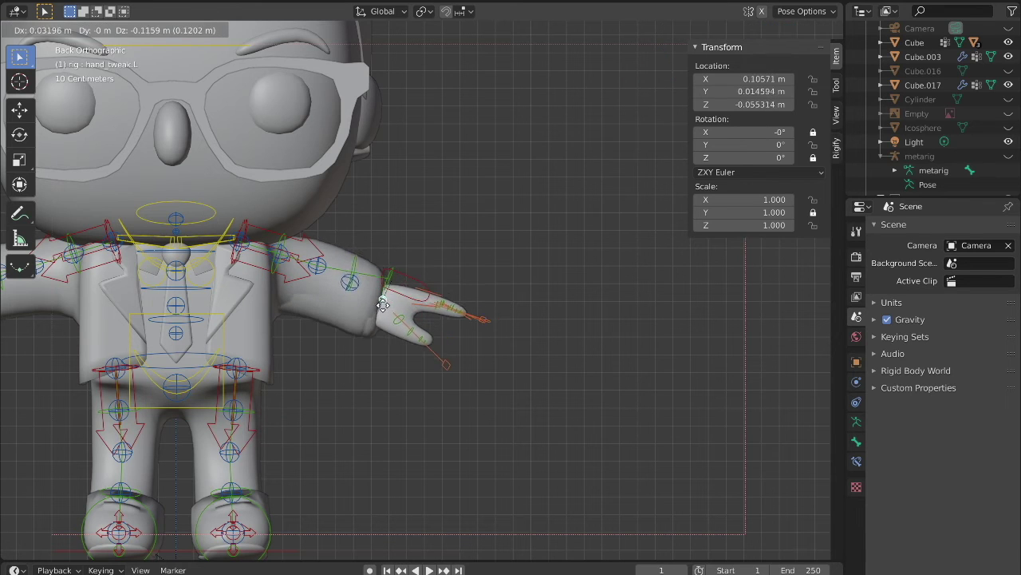
pyautogui.click(495, 327)
pyautogui.press('r')
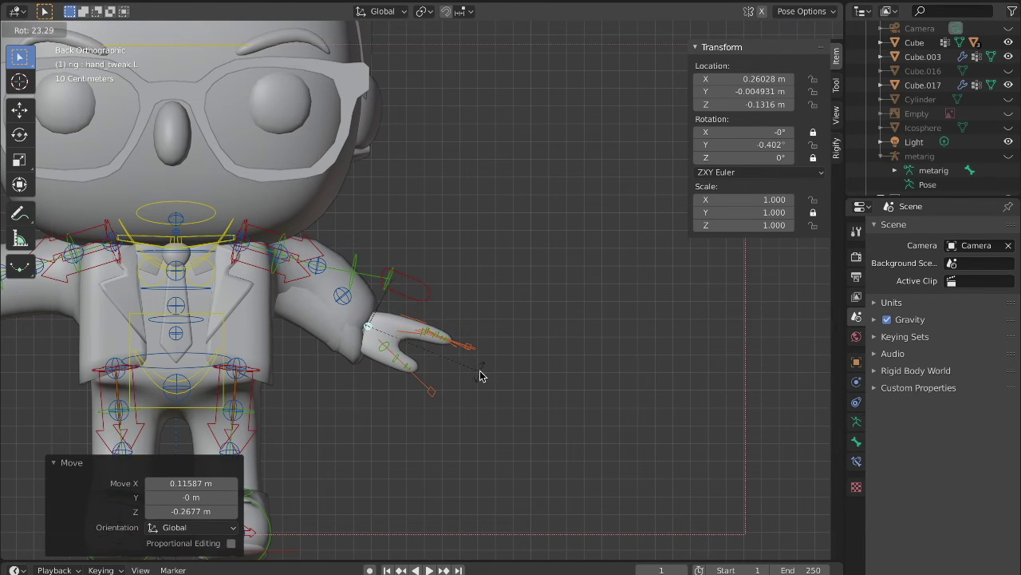
pyautogui.rightClick(481, 375)
pyautogui.press('g')
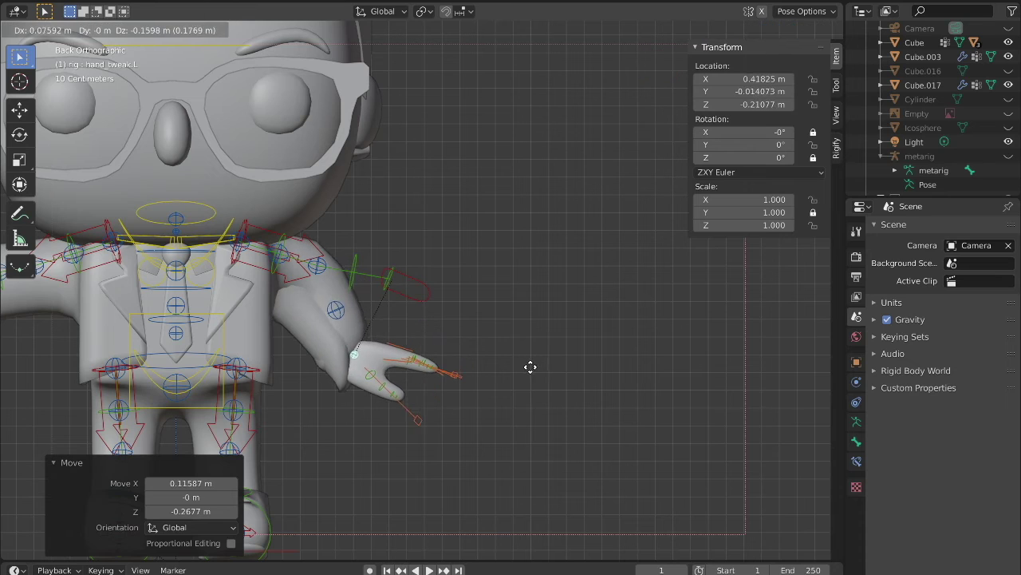
pyautogui.click(532, 373)
# Try curling the left hand by rotating its finger and thumb controls 35.5° in the view, with further trial transforms
pyautogui.moveTo(402, 336); pyautogui.dragTo(485, 453)
pyautogui.press('r')
pyautogui.click(487, 447)
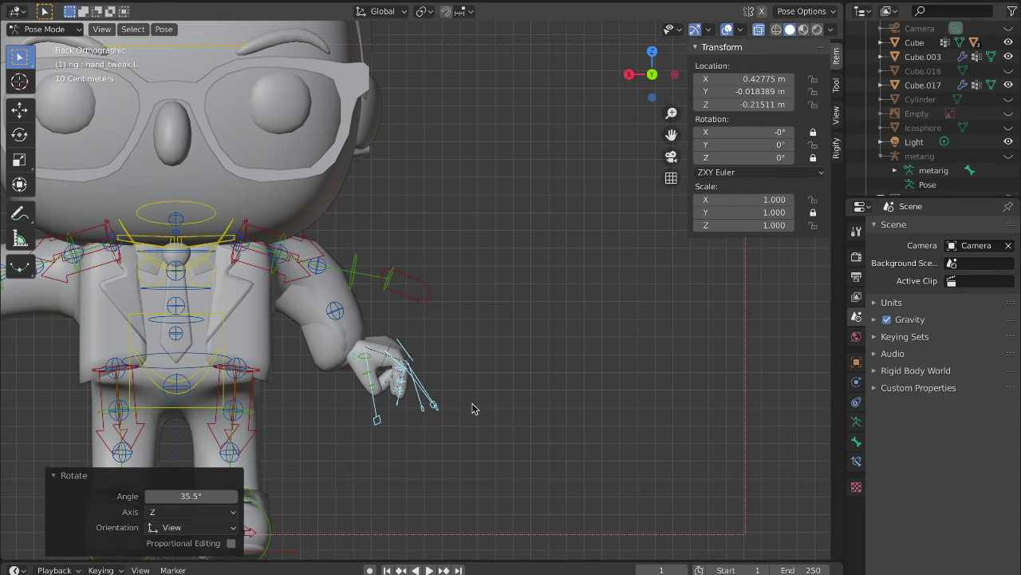
pyautogui.press('g')
pyautogui.rightClick(461, 455)
pyautogui.press('r')
pyautogui.rightClick(466, 365)
# Undo the left finger rotation and clear the left hand tweak control's location
pyautogui.hotkey('ctrl', 'z')
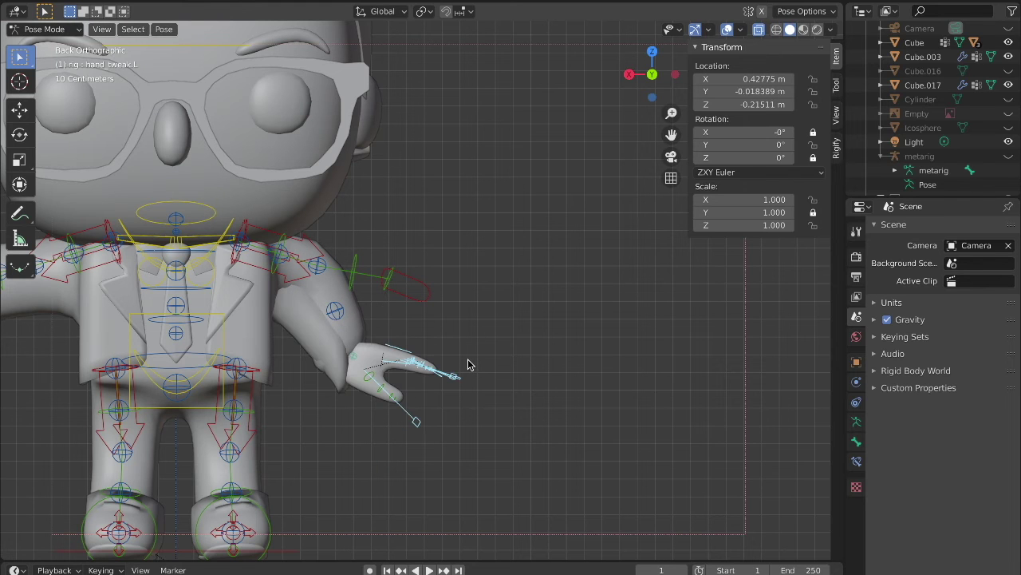
pyautogui.moveTo(474, 338); pyautogui.dragTo(474, 337, button='middle')
pyautogui.hotkey('ctrl', 'z')
pyautogui.hotkey('alt', 'g')
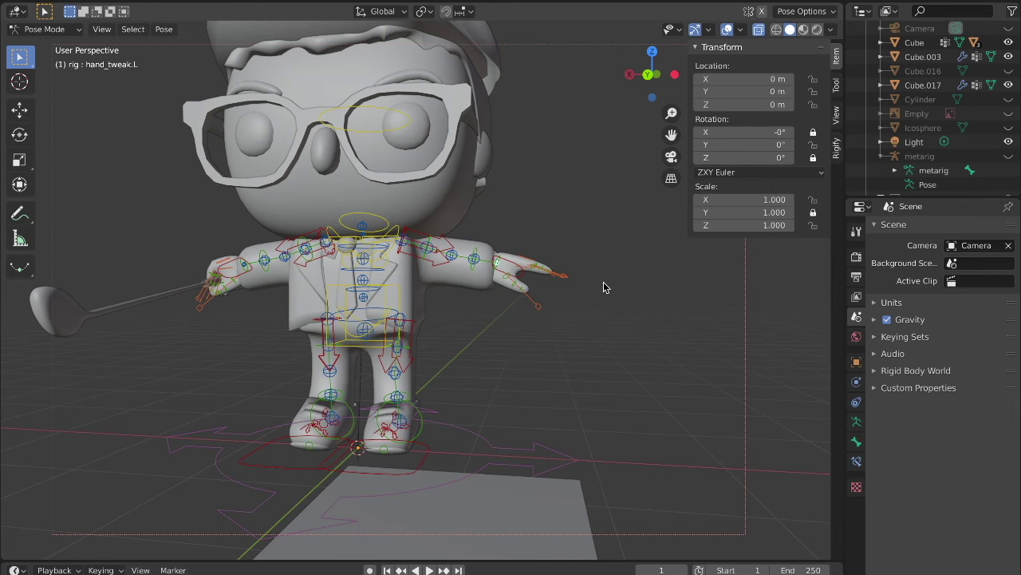
# Select the left upper arm's IK control in a perspective view and try moving it
pyautogui.moveTo(504, 261); pyautogui.dragTo(489, 257, button='middle')
pyautogui.click(456, 233)
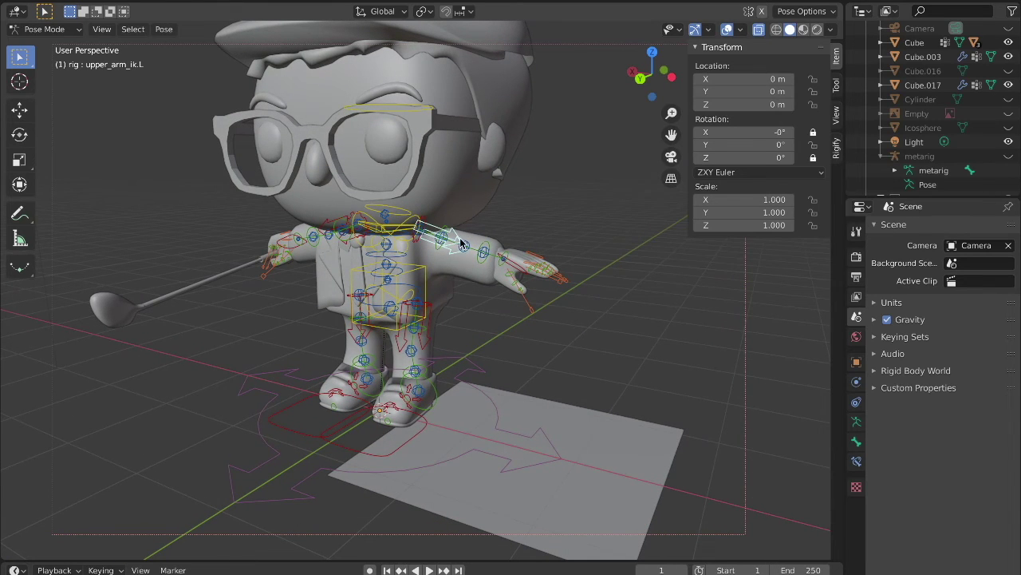
pyautogui.press('g')
pyautogui.press('Escape')
# Test the left upper arm's IK control in the back orthographic view with free, global Z, global X and global Y rotations
pyautogui.press('KP_1')
pyautogui.click(653, 76)
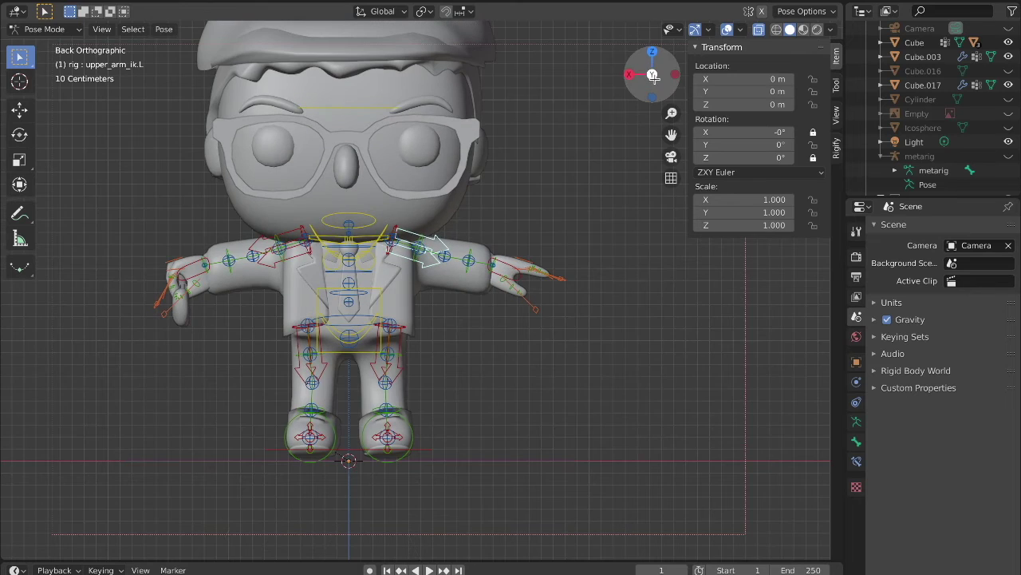
pyautogui.press('r')
pyautogui.press('Escape')
pyautogui.press('r')
pyautogui.press('z')
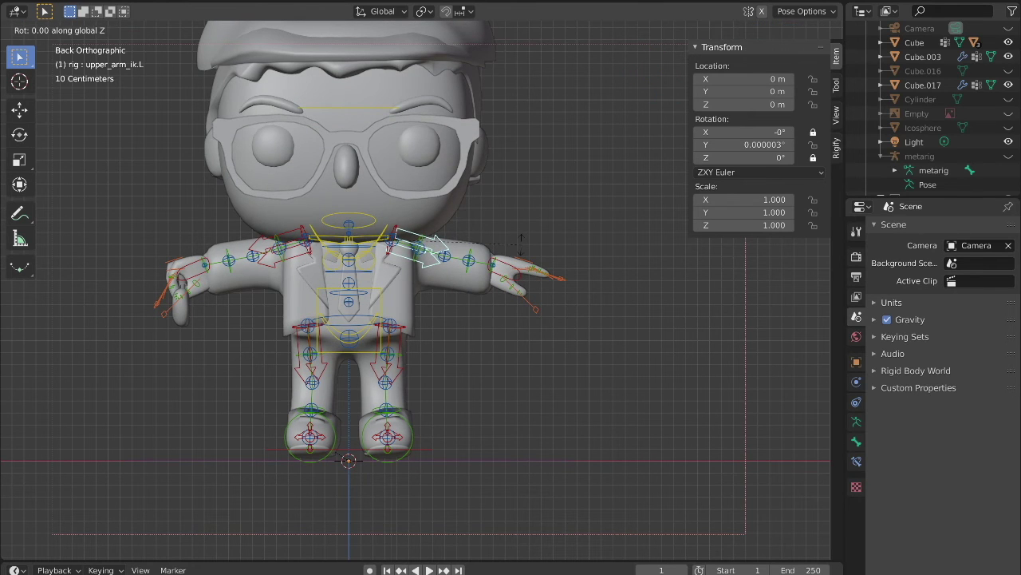
pyautogui.press('Escape')
pyautogui.press('r')
pyautogui.press('x')
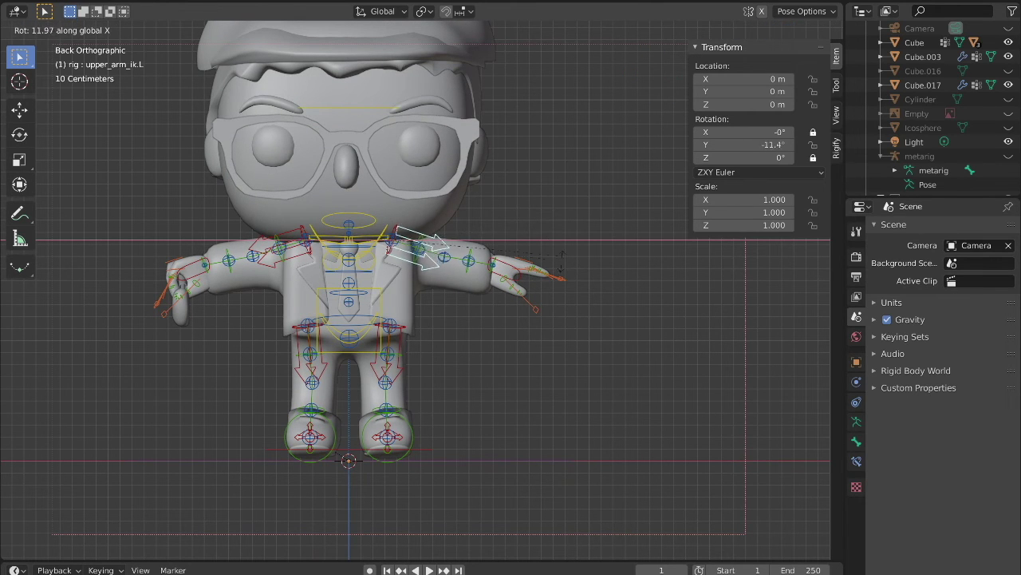
pyautogui.press('Escape')
pyautogui.press('r')
pyautogui.press('y')
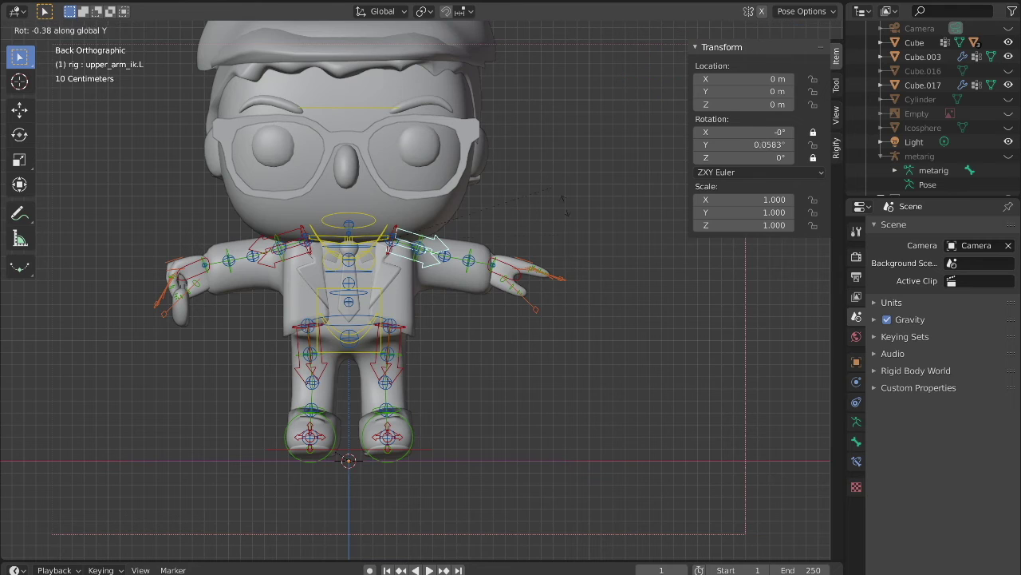
pyautogui.press('Escape')
# Move the left upper arm's IK control about -0.13 m in X and -0.07 m in Z, and the hand's IK control 0.136 m and -0.265 m
pyautogui.press('g')
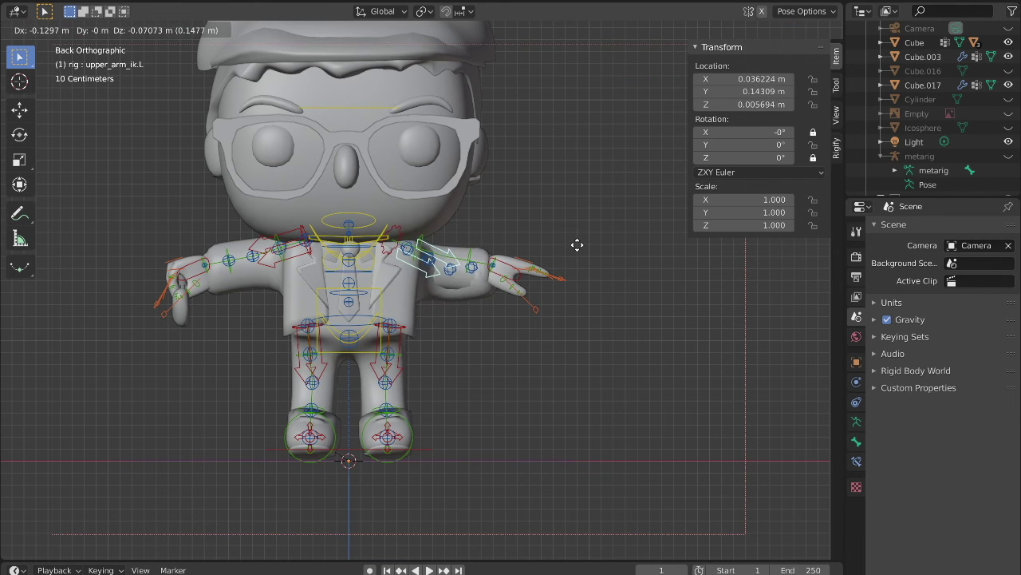
pyautogui.click(579, 248)
pyautogui.click(513, 272)
pyautogui.press('g')
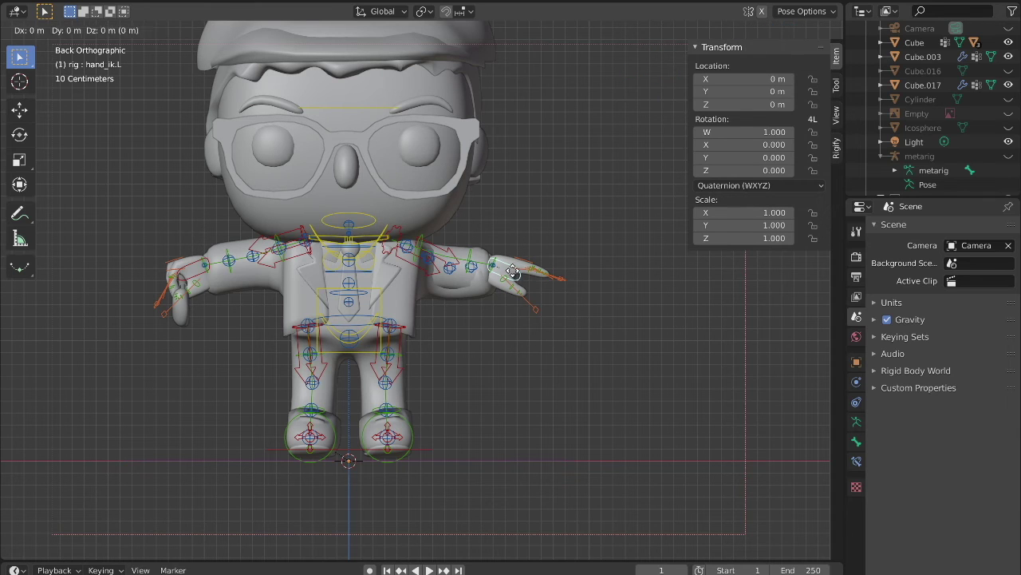
pyautogui.click(497, 304)
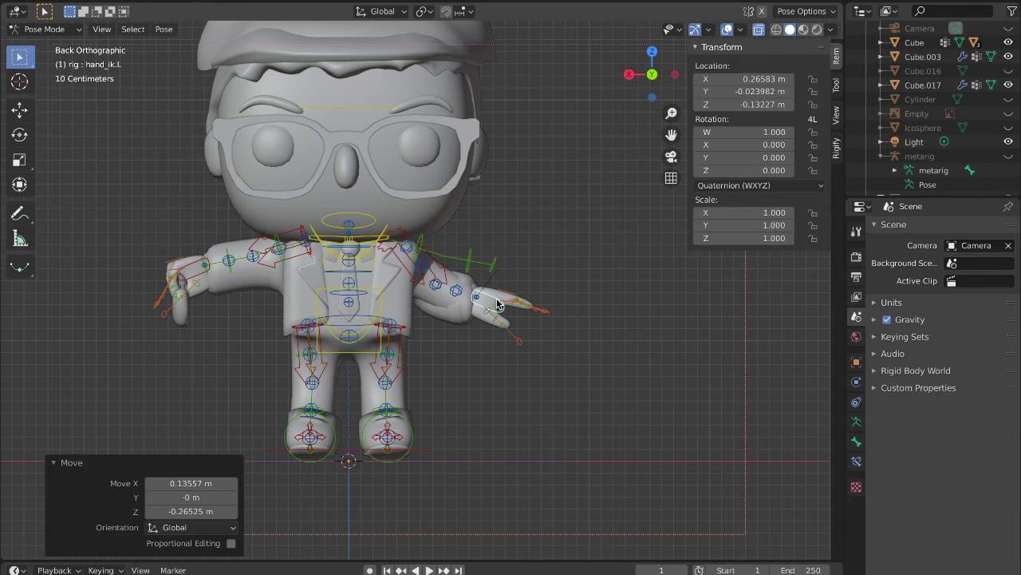
# Move the left forearm's tweak control about -0.118 m in X and 0.130 m in Z to reshape the elbow
pyautogui.click(435, 287)
pyautogui.press('g')
pyautogui.click(448, 270)
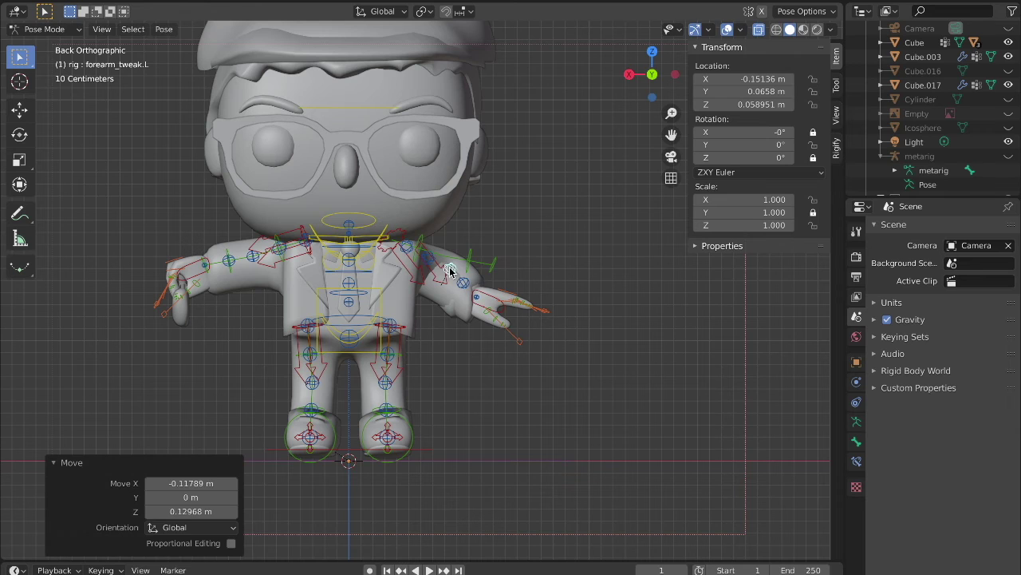
# Rotate the left hand's IK control 28.4° in the view and move it about 0.177 m in X and -0.130 m in Z
pyautogui.click(487, 308)
pyautogui.press('r')
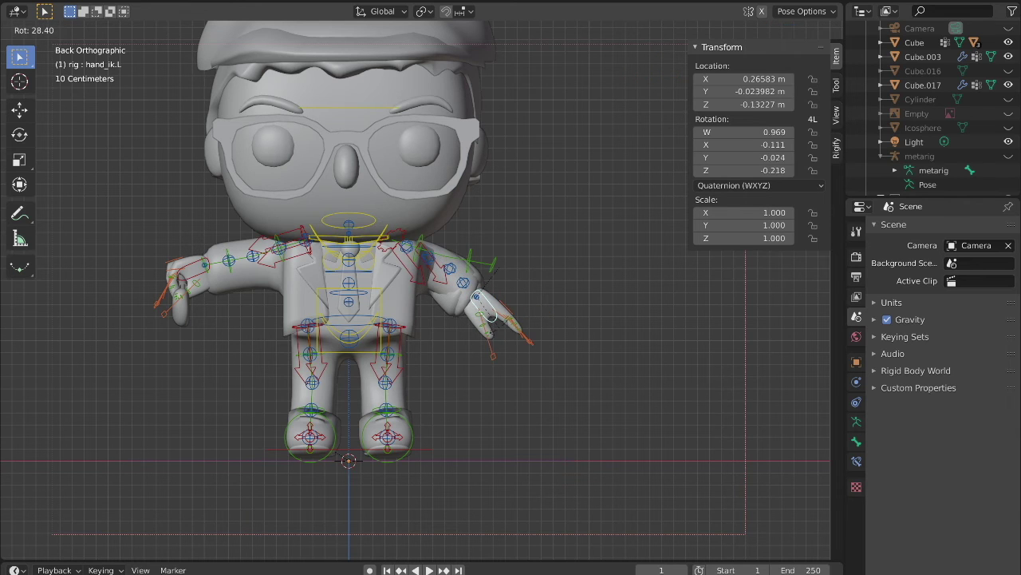
pyautogui.click(485, 331)
pyautogui.press('g')
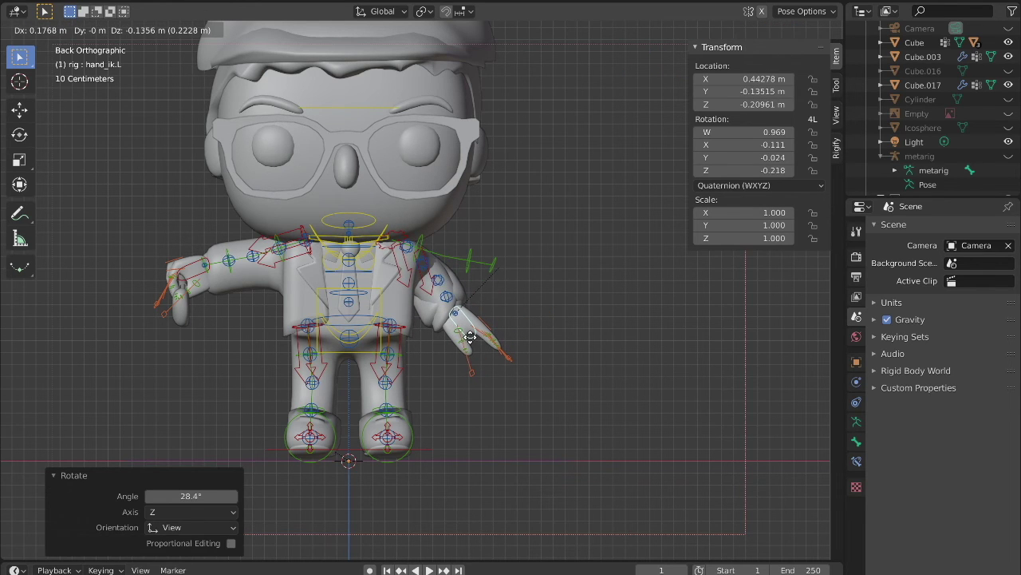
pyautogui.click(477, 335)
# Hide the viewport overlays and preview the whole posed character in rendered shading
pyautogui.scroll(-1, 535, 242)
pyautogui.moveTo(671, 135); pyautogui.dragTo(697, 176)
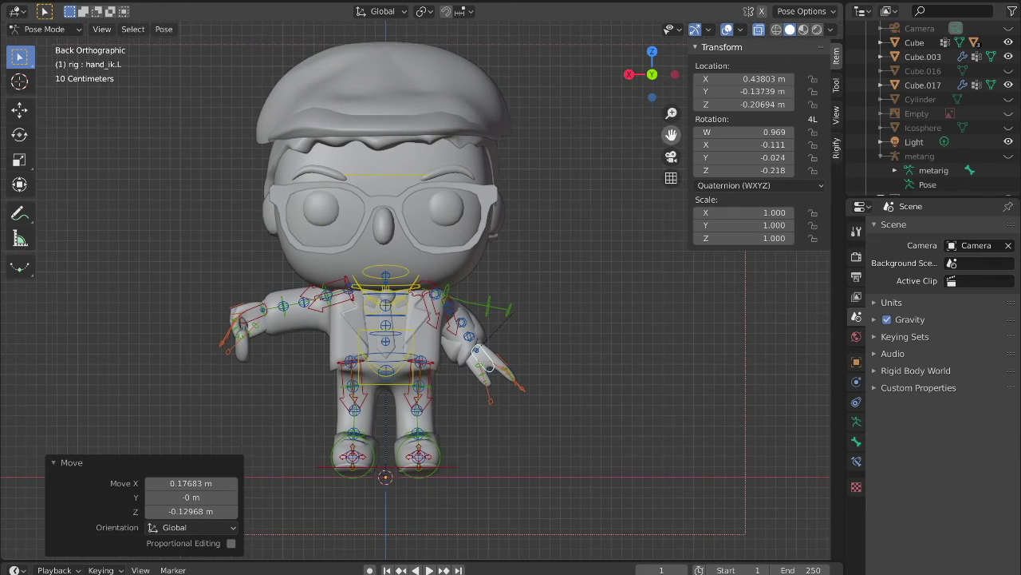
pyautogui.click(727, 30)
pyautogui.click(817, 29)
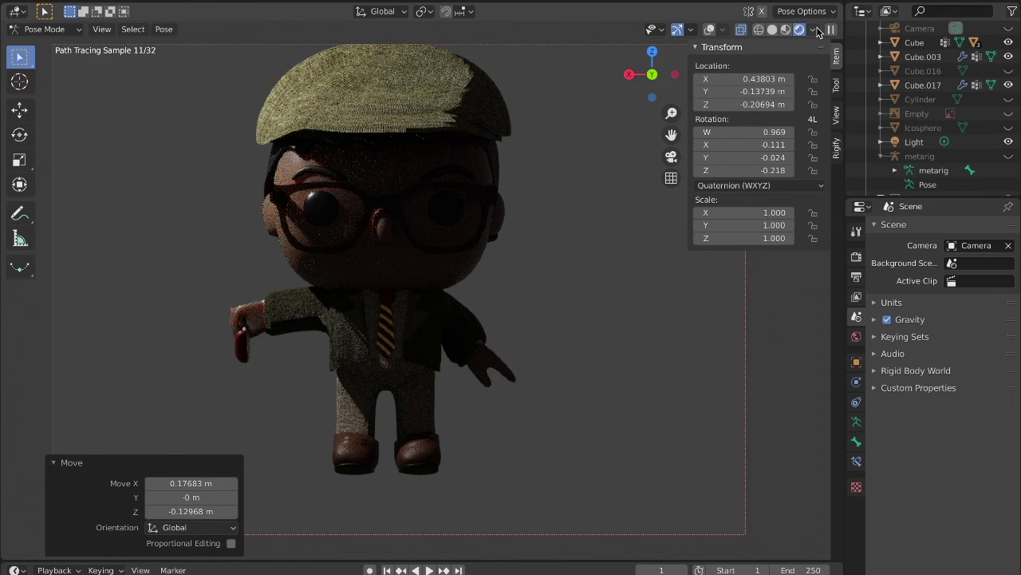
# Brighten the world background colour to light grey from solid shading, and preview the character in rendered shading again
pyautogui.click(773, 30)
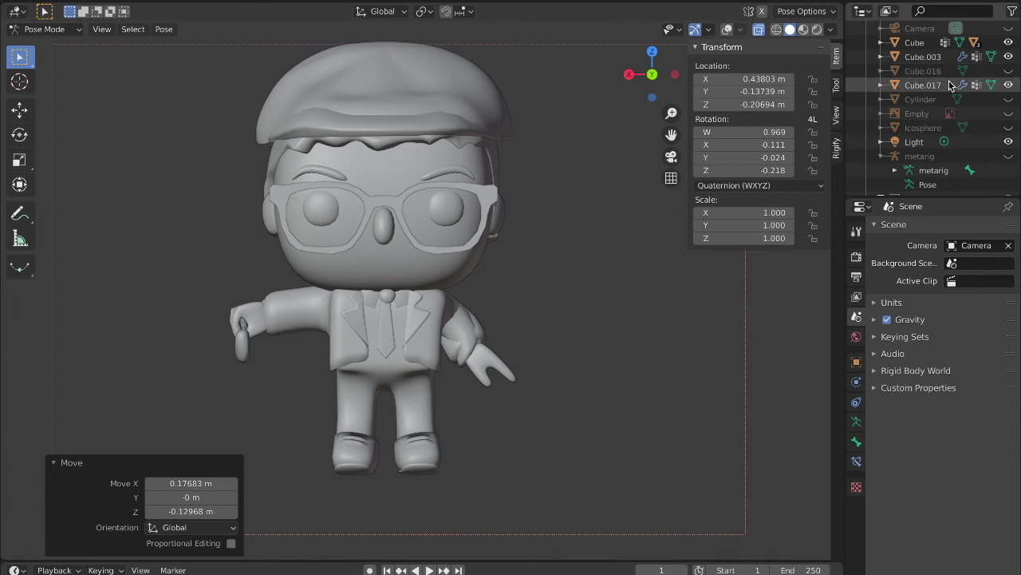
pyautogui.scroll(1, 950, 88)
pyautogui.click(857, 337)
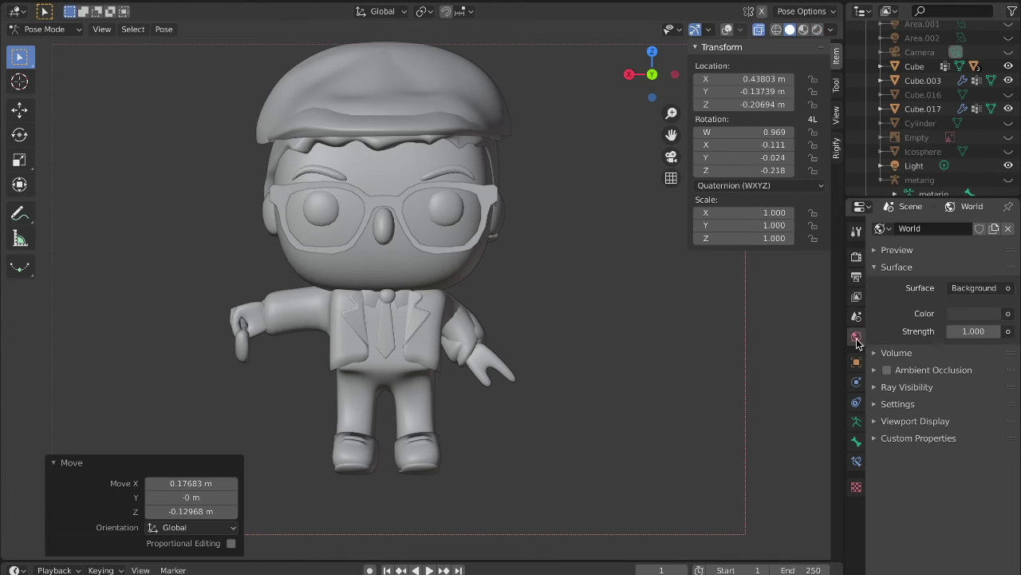
pyautogui.click(969, 312)
pyautogui.moveTo(990, 150); pyautogui.dragTo(990, 120)
pyautogui.click(817, 30)
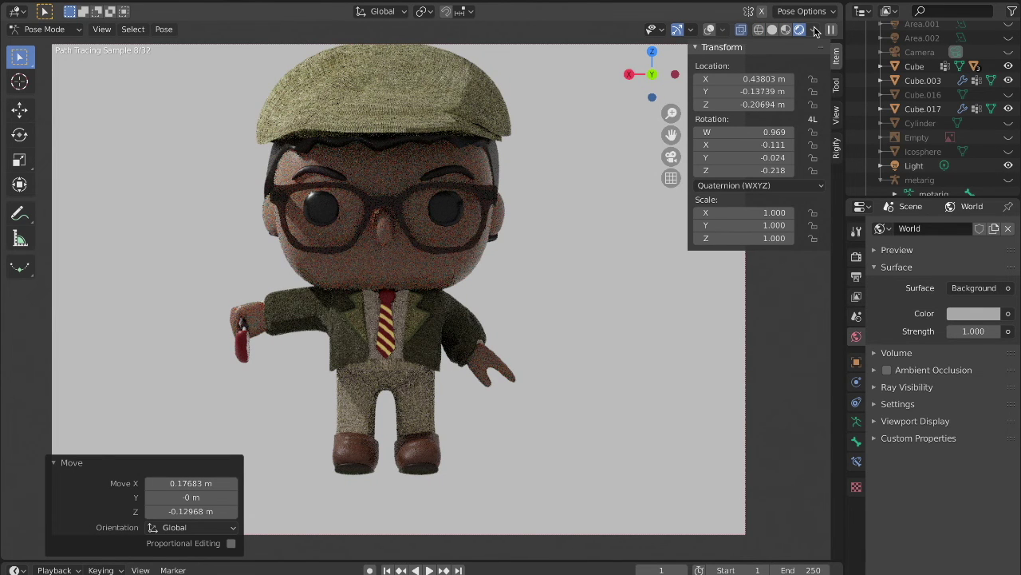
# In solid shading with the overlays shown, select the golf club together with the rig and enter Pose Mode
pyautogui.click(773, 29)
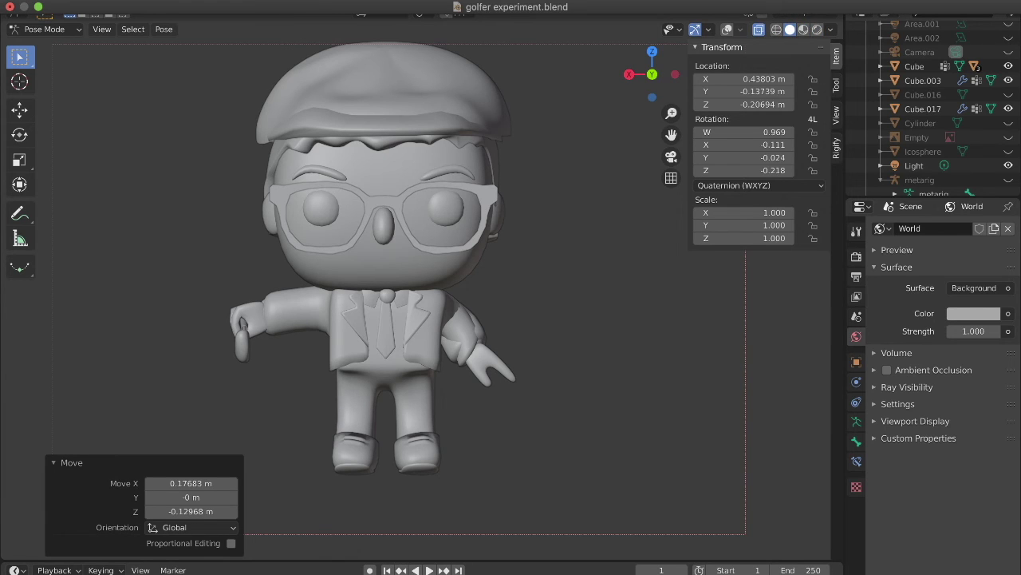
pyautogui.click(691, 2)
pyautogui.click(722, 62)
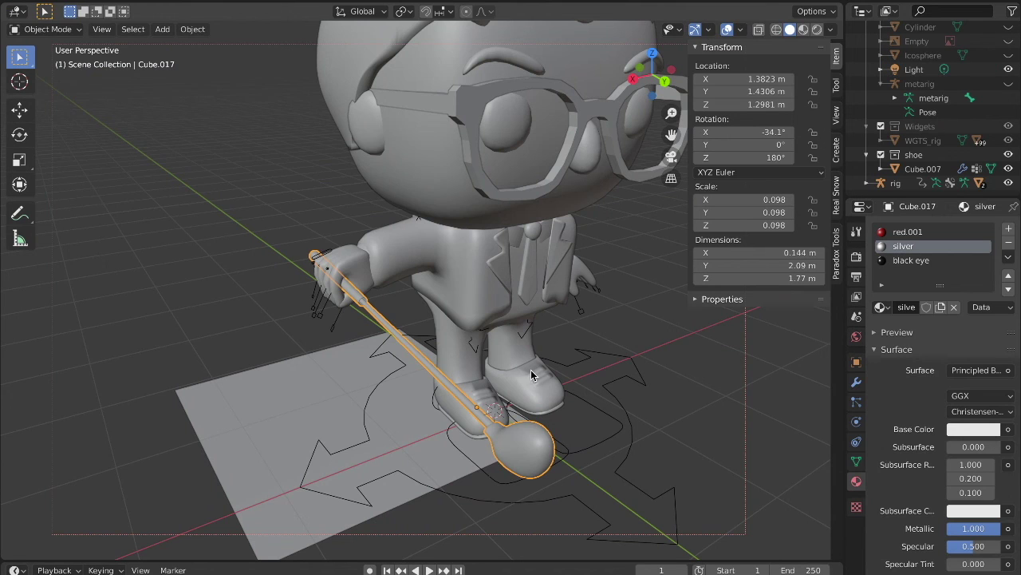
pyautogui.click(366, 413)
pyautogui.click(47, 28)
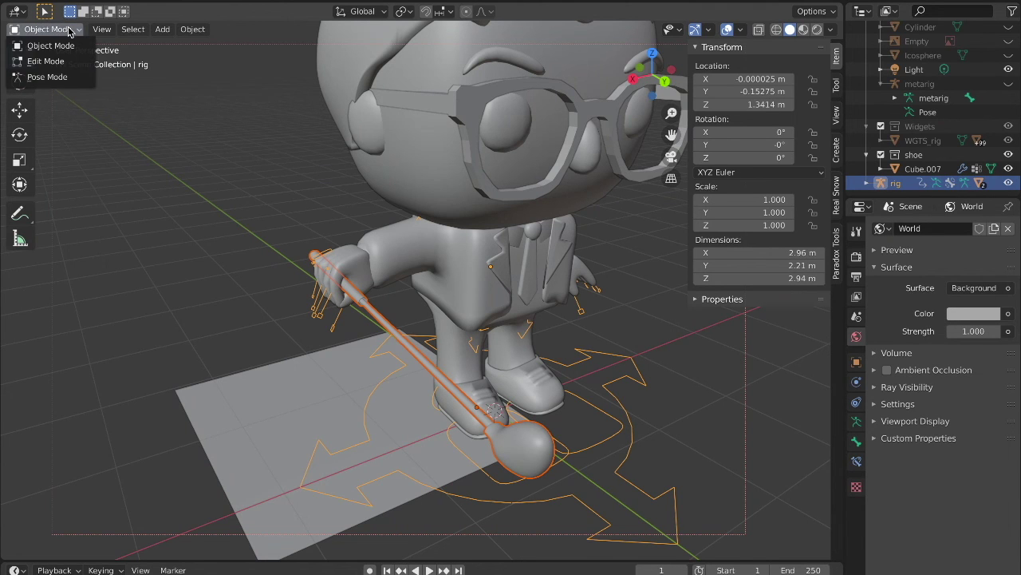
pyautogui.click(53, 80)
# Parent the golf club to the right hand's tweak bone as a Bone parent, keeping its transform
pyautogui.scroll(6, 231, 168)
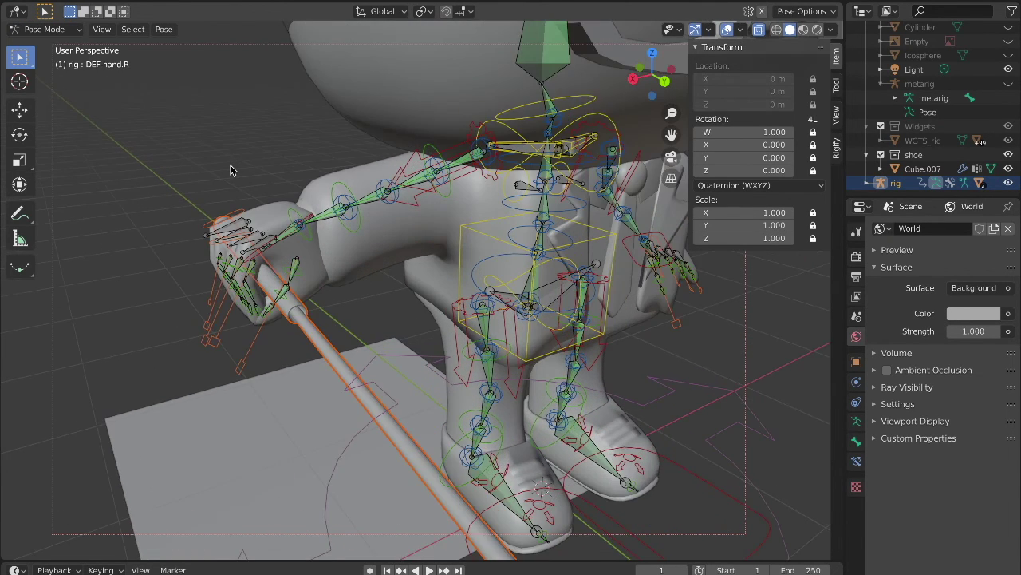
pyautogui.click(857, 421)
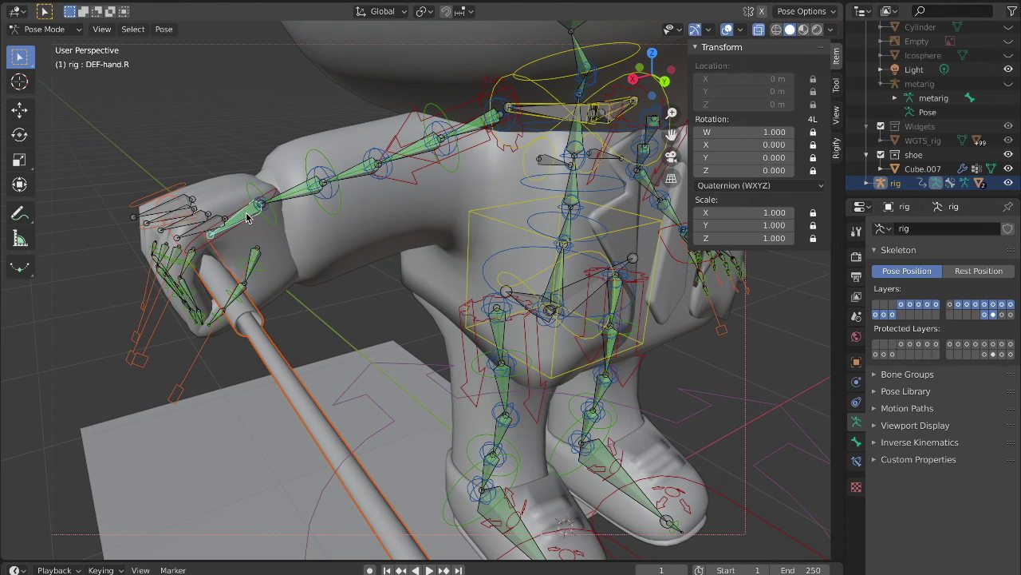
pyautogui.click(857, 439)
pyautogui.click(857, 423)
pyautogui.click(262, 205)
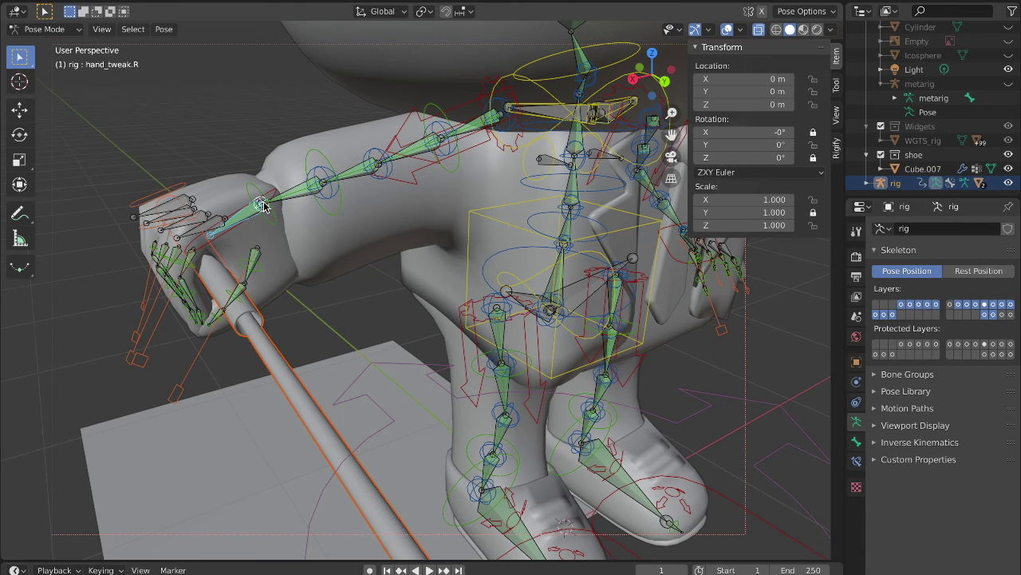
pyautogui.hotkey('ctrl', 'p')
pyautogui.click(249, 250)
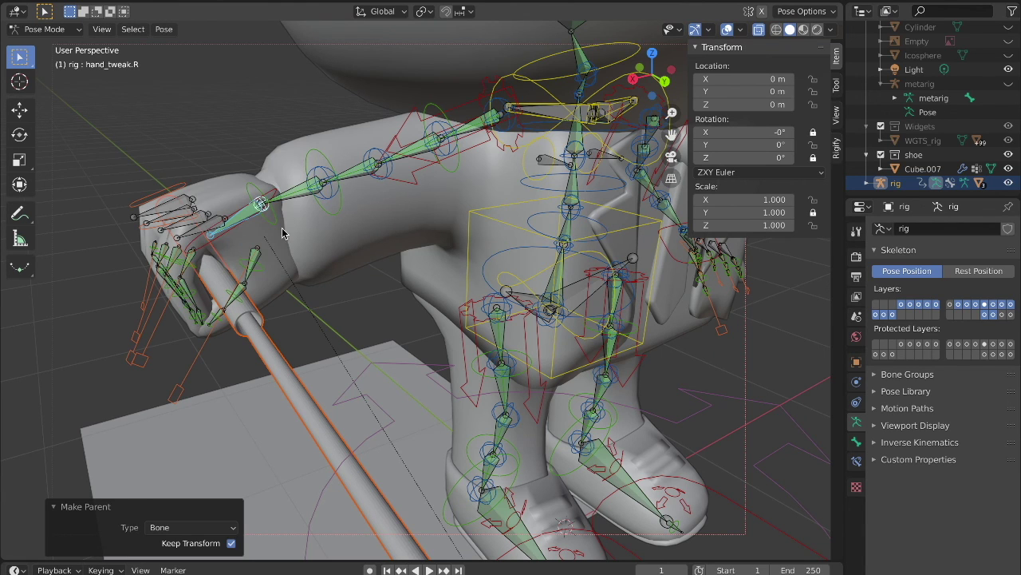
# Try moving and rotating the right hand's tweak control to test whether the golf club follows the hand
pyautogui.click(263, 205)
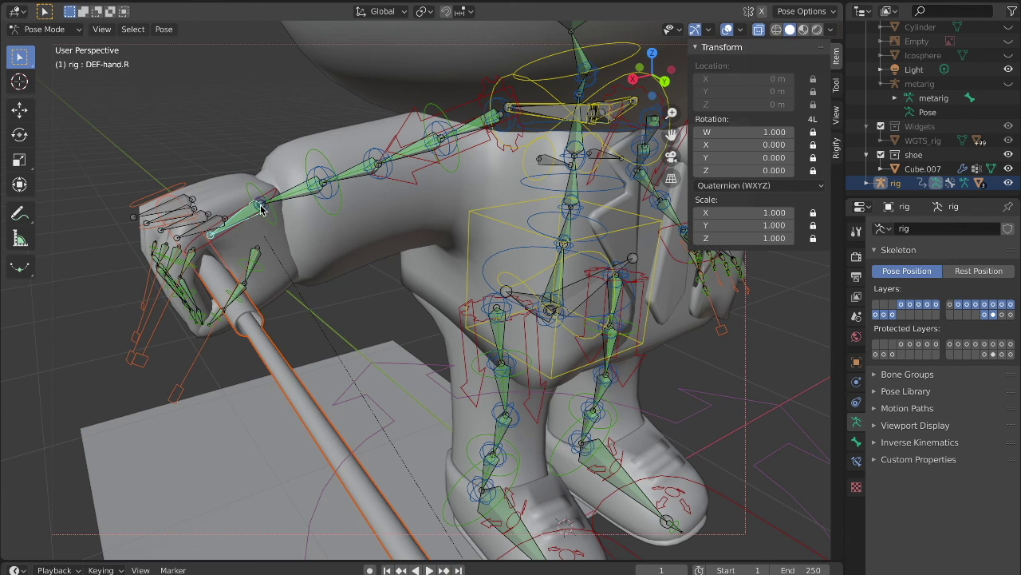
pyautogui.click(262, 205)
pyautogui.press('g')
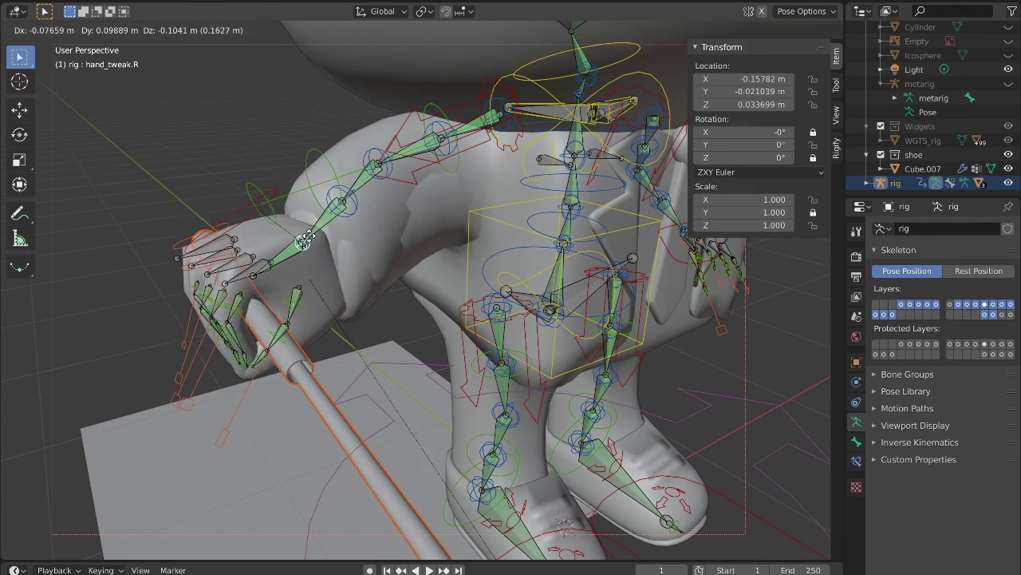
pyautogui.press('Escape')
pyautogui.press('r')
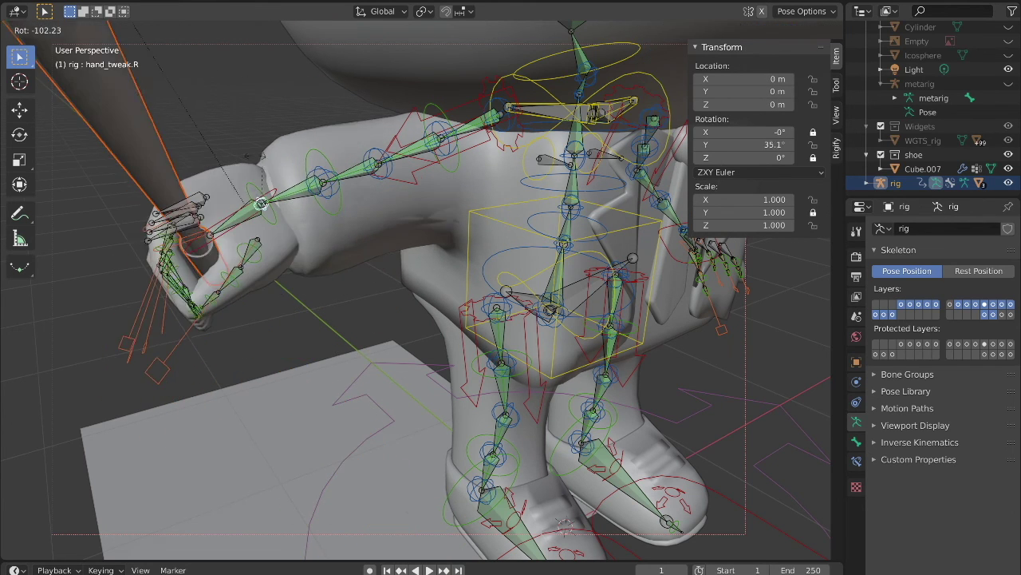
pyautogui.press('Escape')
# Try moving and rotating the right upper arm's IK control in the back orthographic view
pyautogui.scroll(-1, 283, 215)
pyautogui.scroll(-2, 282, 215)
pyautogui.moveTo(283, 215); pyautogui.dragTo(143, 166, button='middle')
pyautogui.click(652, 77)
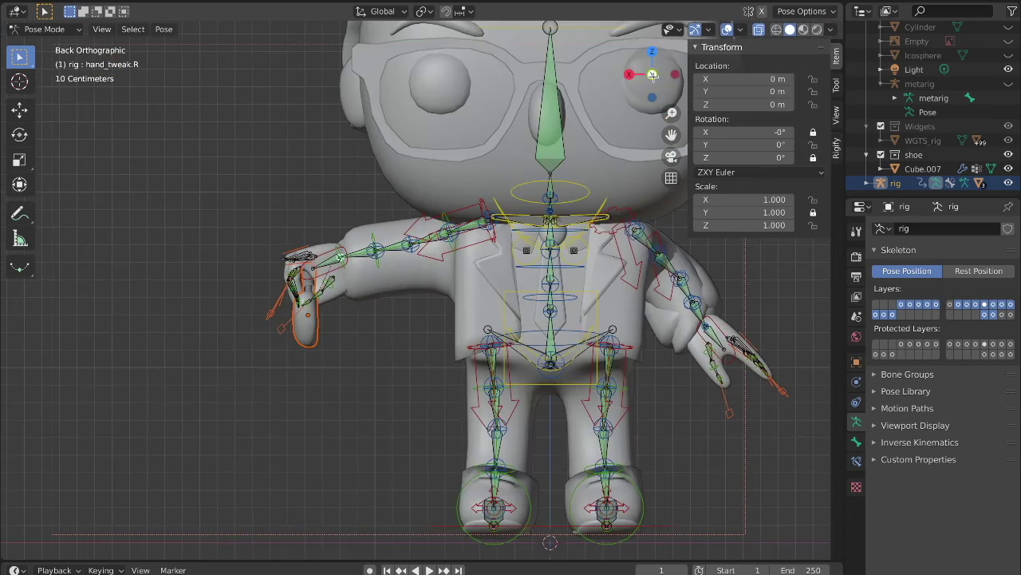
pyautogui.scroll(-3, 512, 209)
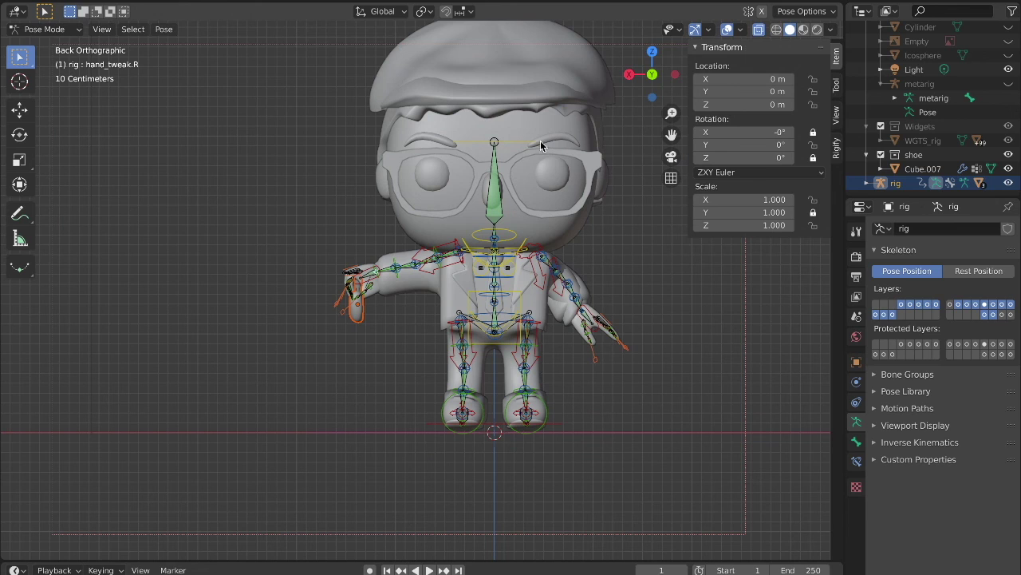
pyautogui.click(422, 254)
pyautogui.press('g')
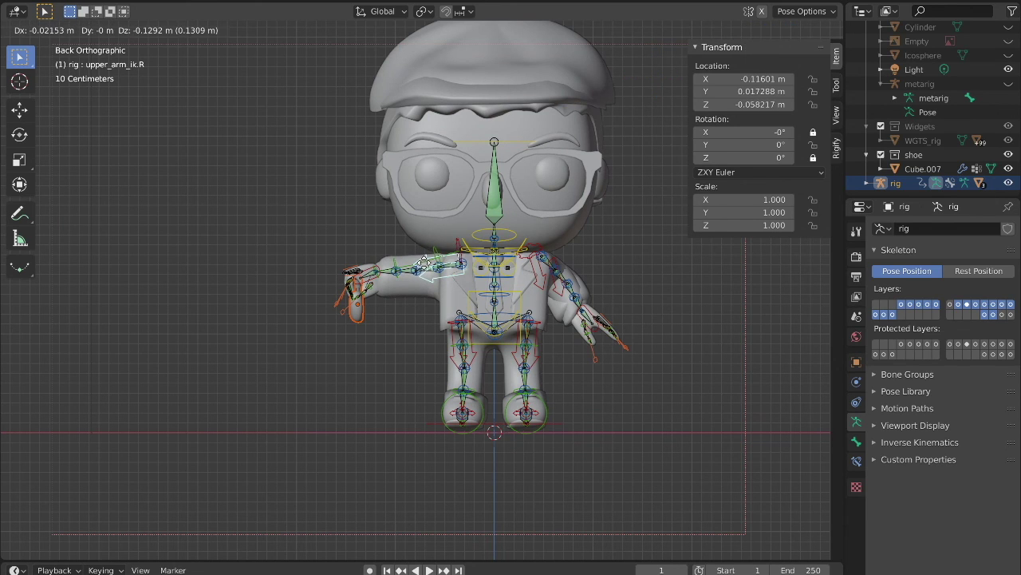
pyautogui.press('Escape')
pyautogui.press('r')
pyautogui.press('Escape')
pyautogui.press('g')
pyautogui.press('Escape')
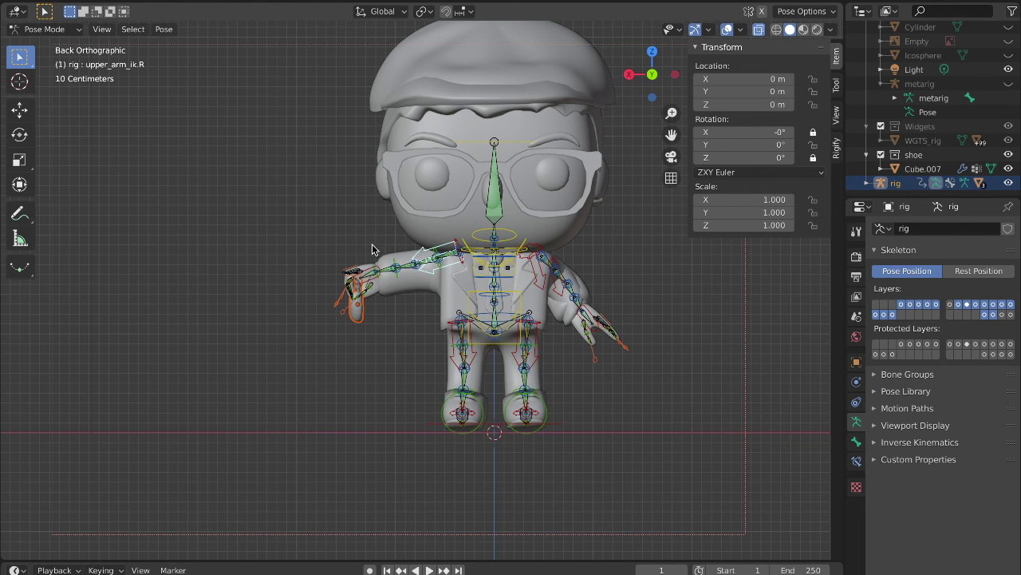
# Move the selected right arm controls inward and downward with the golf club, try a rotation, and undo the move
pyautogui.press('g')
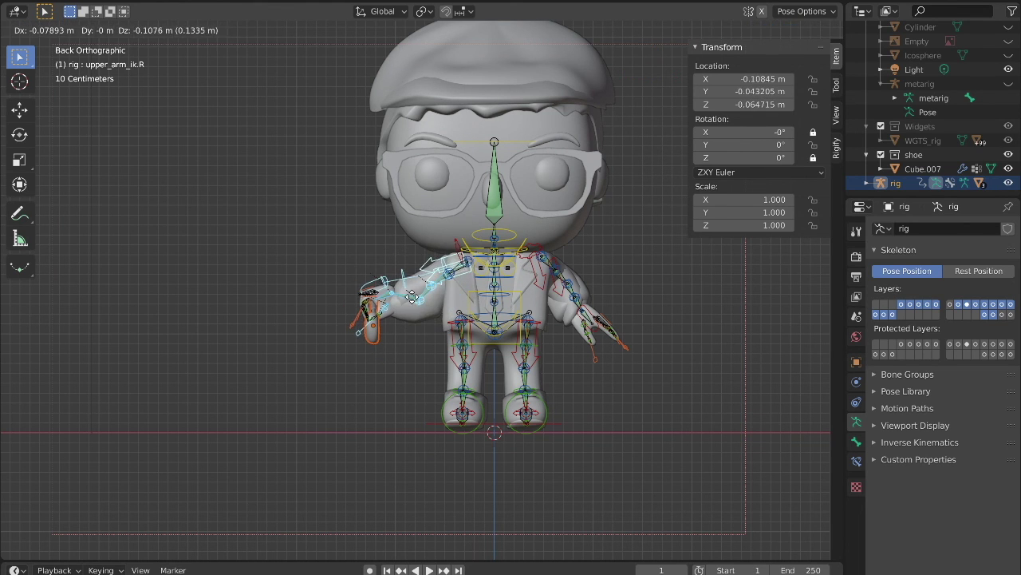
pyautogui.click(430, 299)
pyautogui.press('r')
pyautogui.press('Escape')
pyautogui.hotkey('ctrl', 'z')
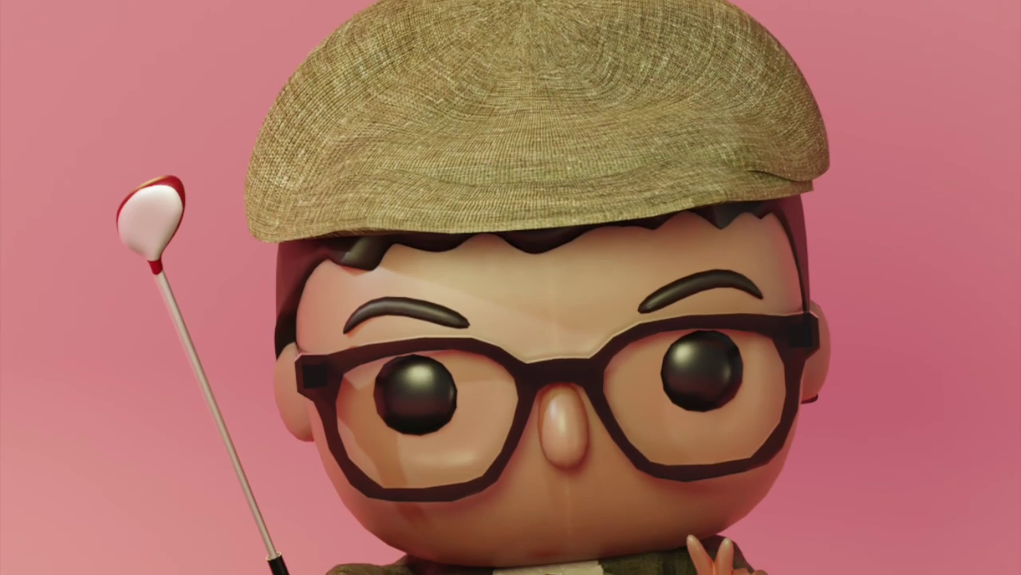